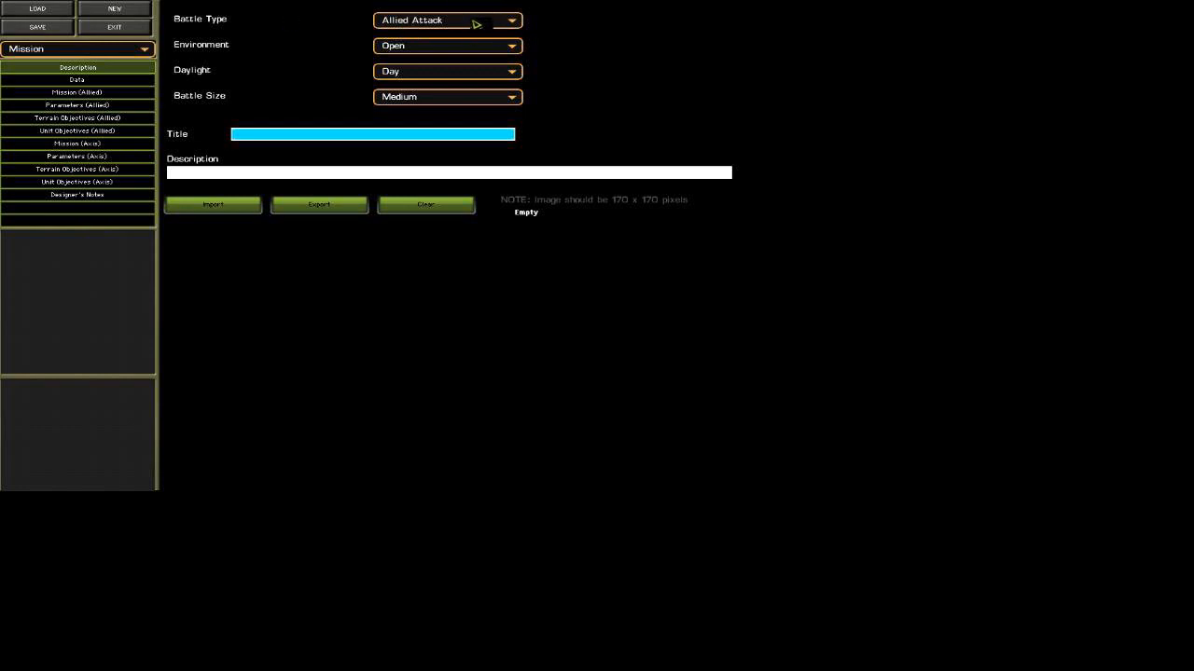
Set the battle type to Meeting Engagement and title the mission "video tutorial".
left_click(475, 23)
left_click(475, 46)
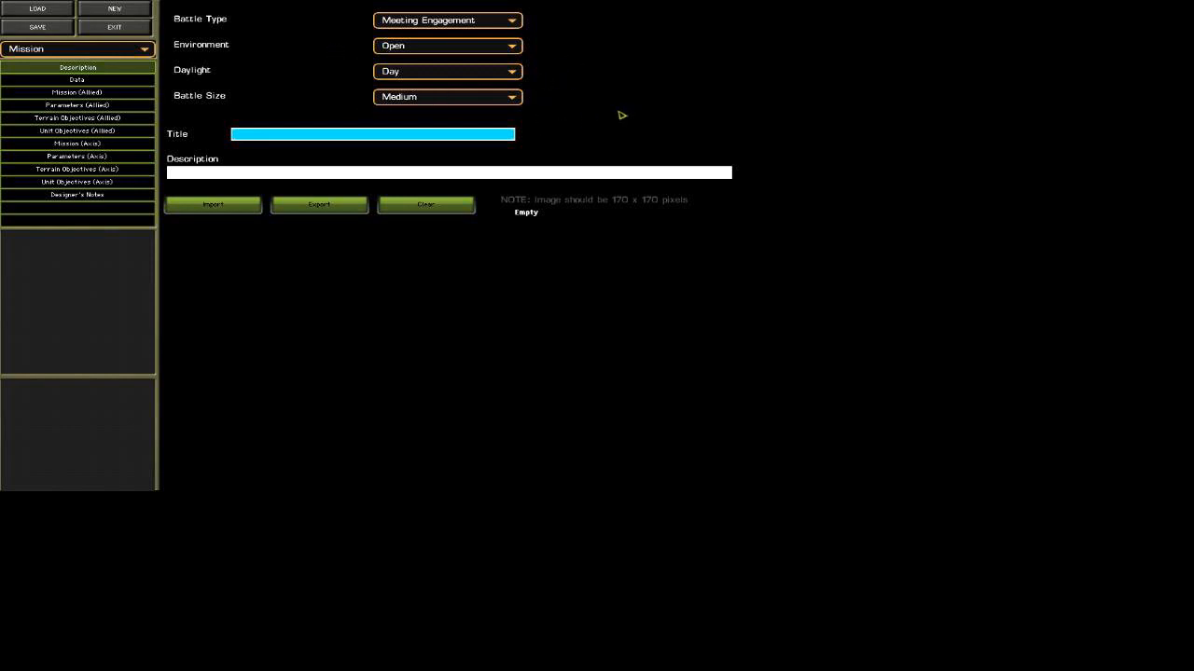
left_click(329, 140)
type("Video Tu")
Browse the loadable files in the Quick Battle Maps folder from end to start, then close the file browser without loading one.
left_click(54, 11)
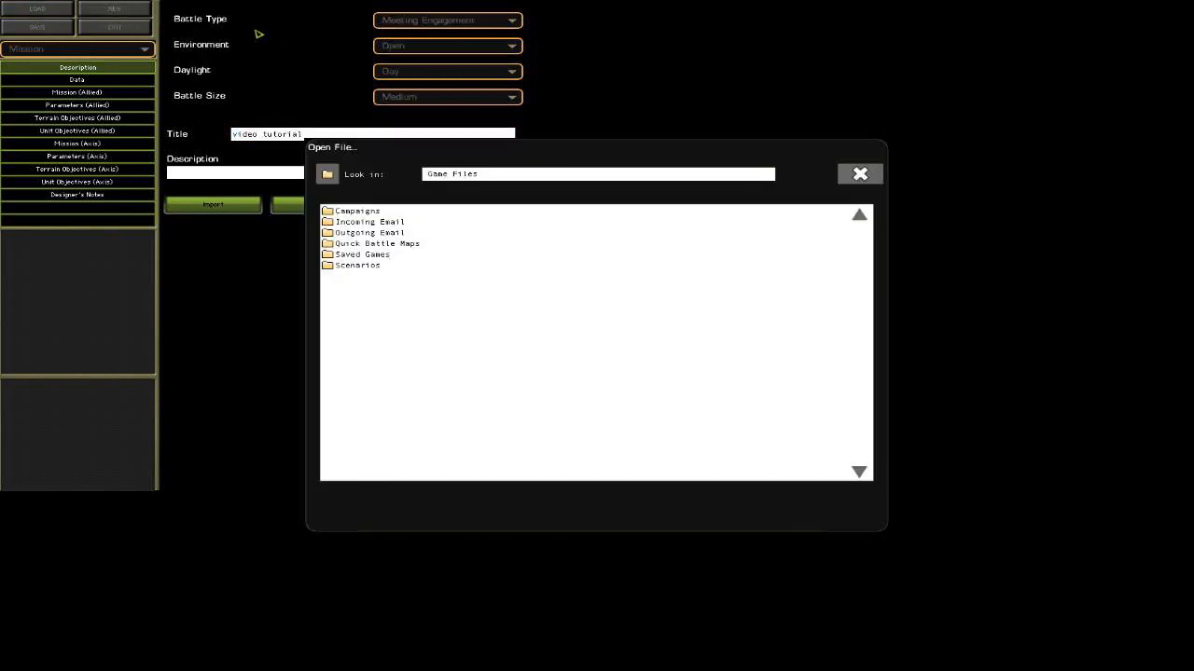
double_click(399, 244)
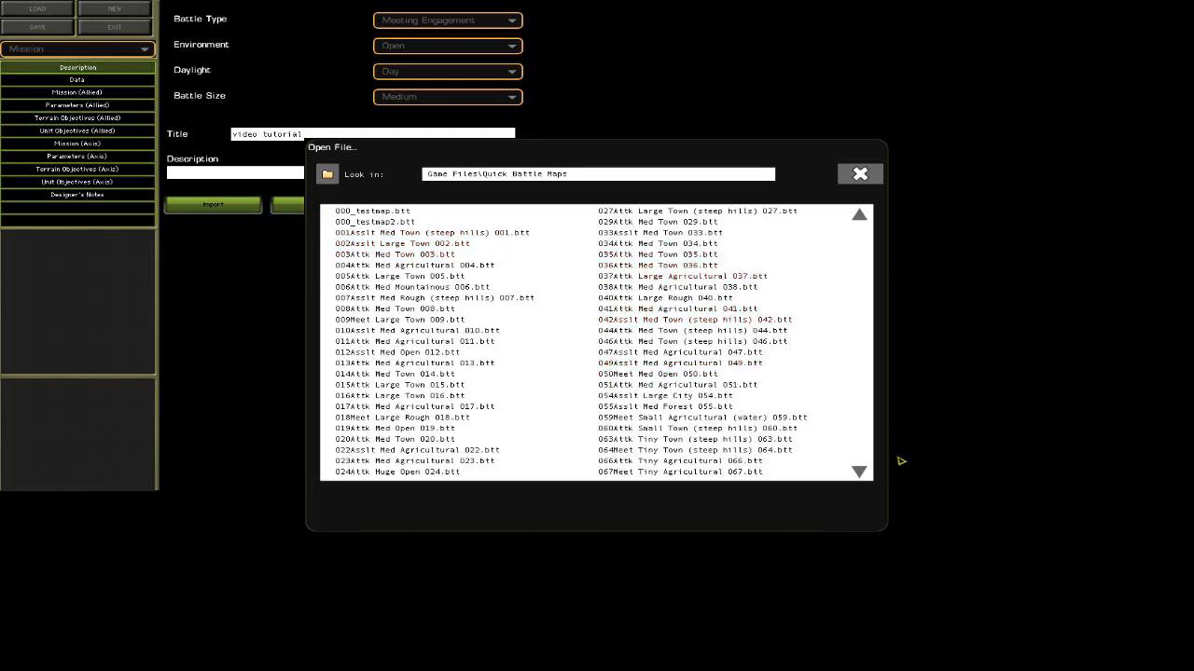
left_click(861, 474)
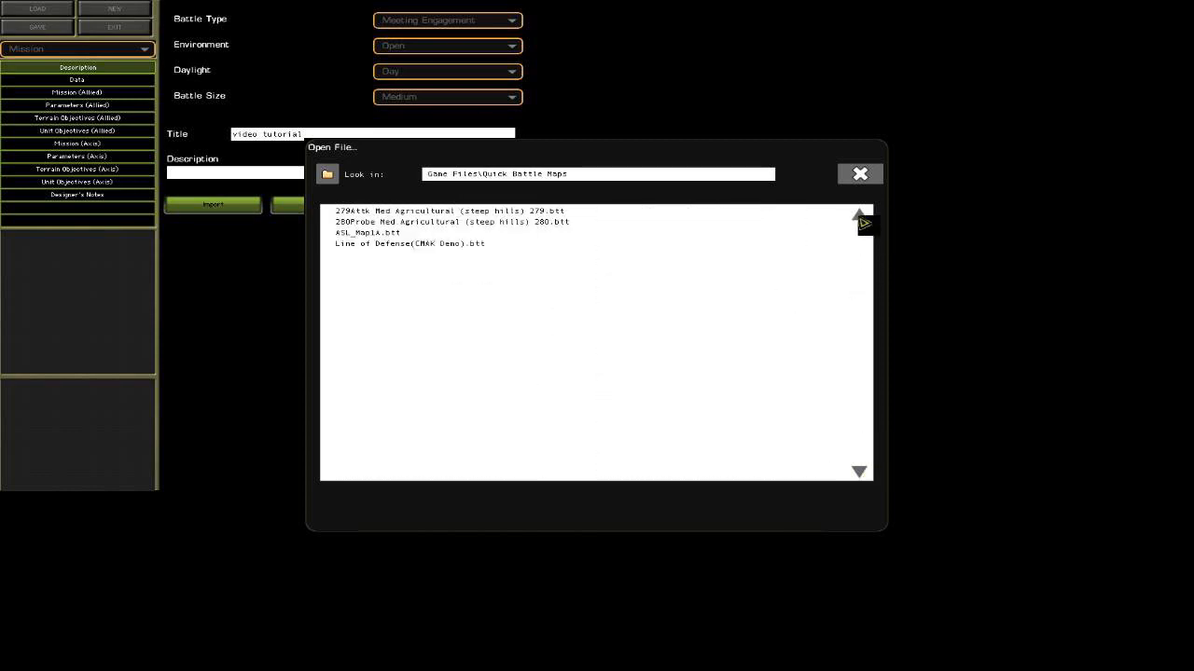
left_click(860, 216)
left_click(860, 217)
left_click(860, 217)
left_click(860, 217)
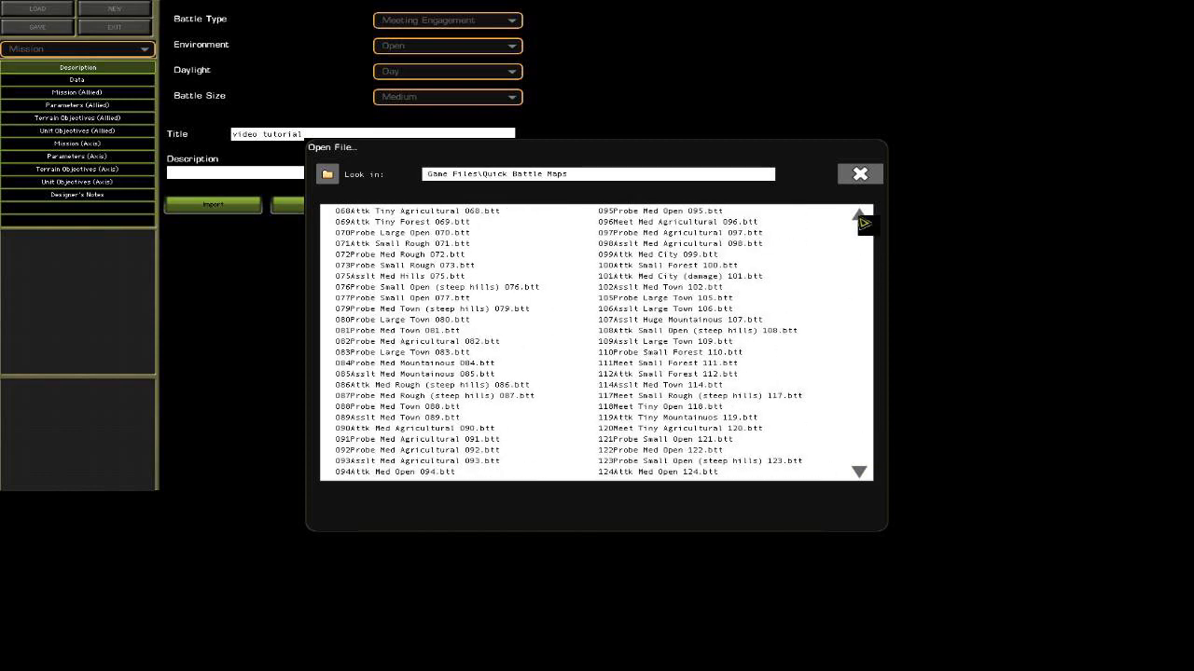
left_click(860, 217)
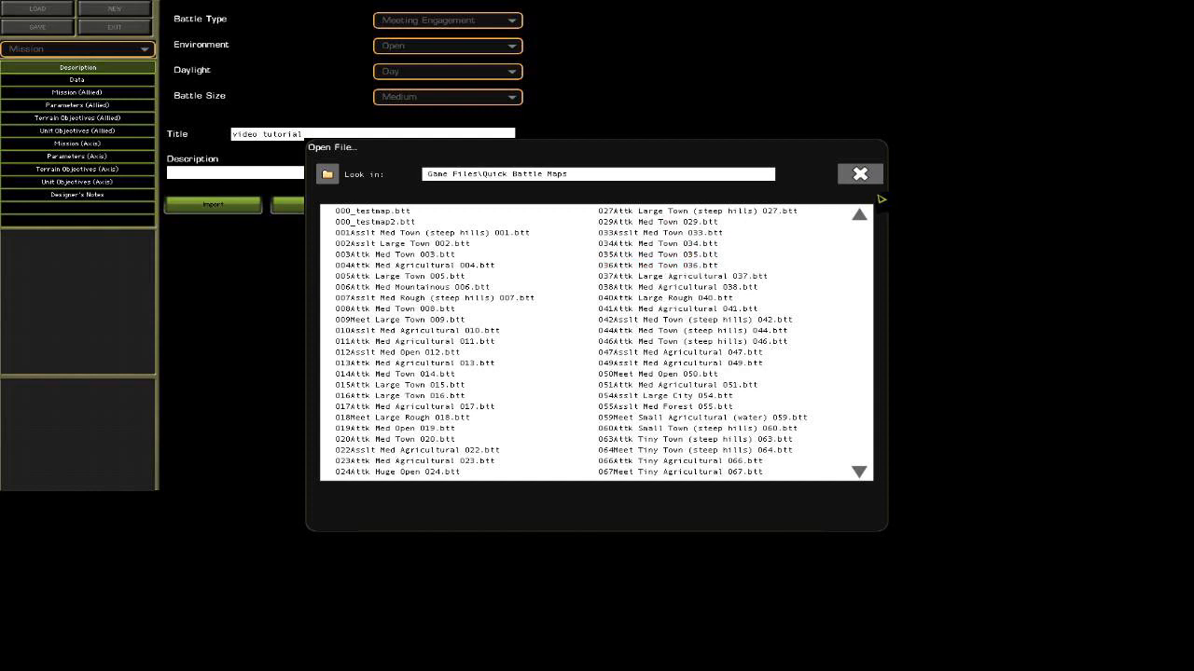
left_click(863, 175)
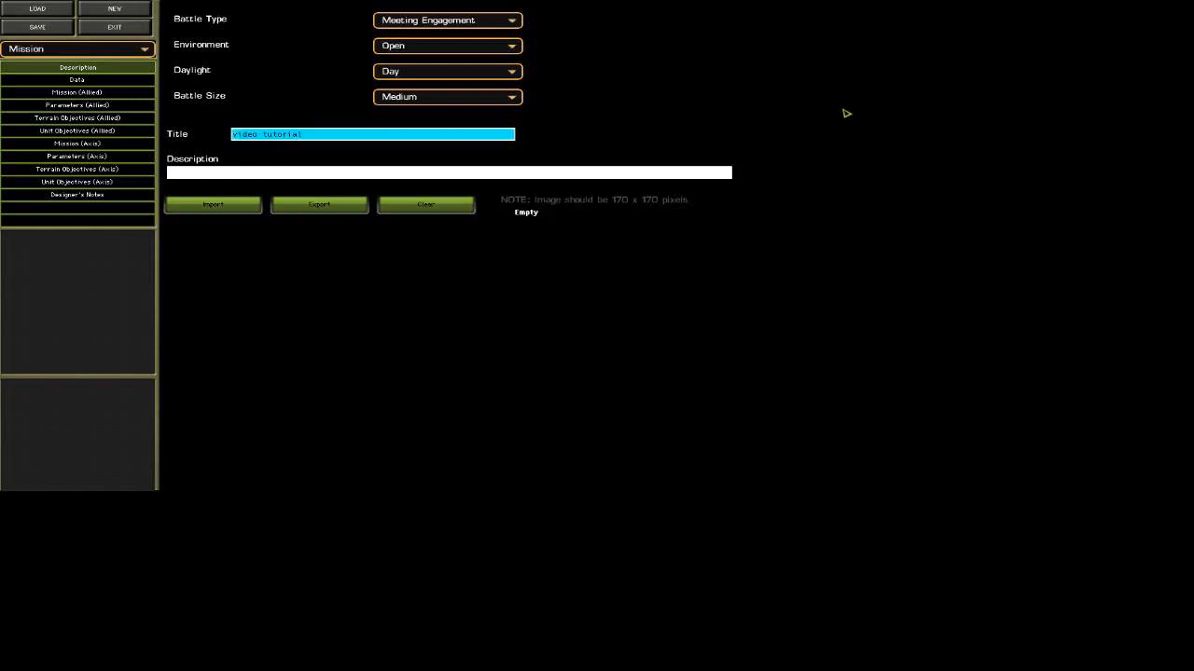
Switch from mission settings to map editing and hide the special editor overlay image on the map.
left_click(80, 51)
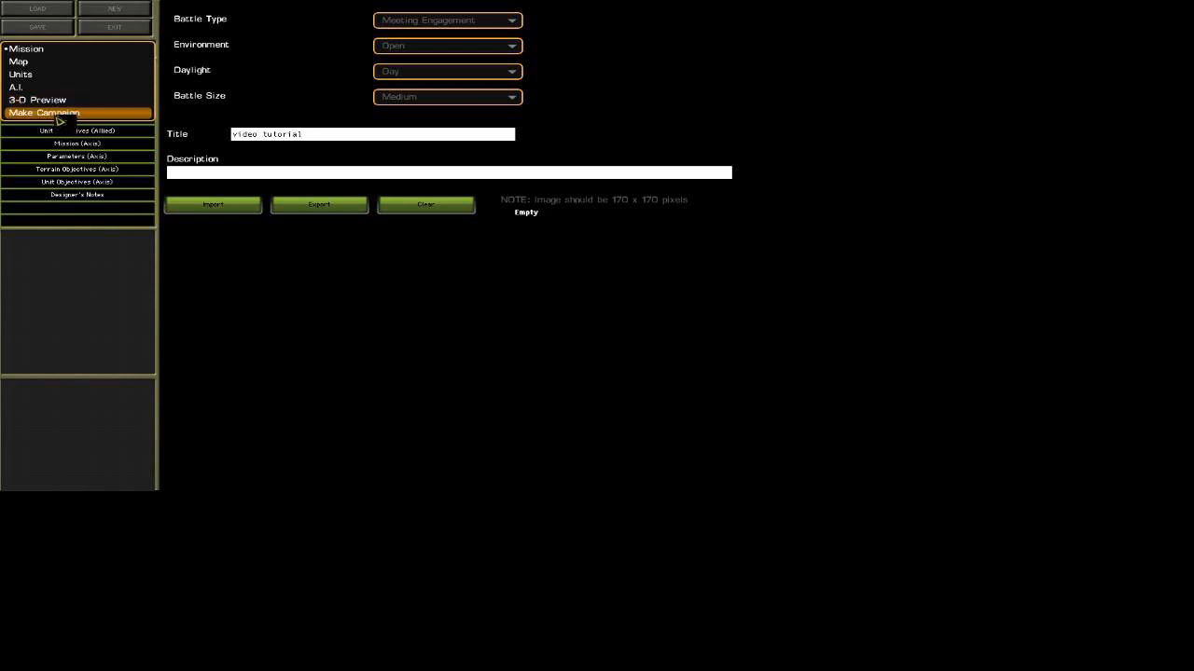
left_click(67, 64)
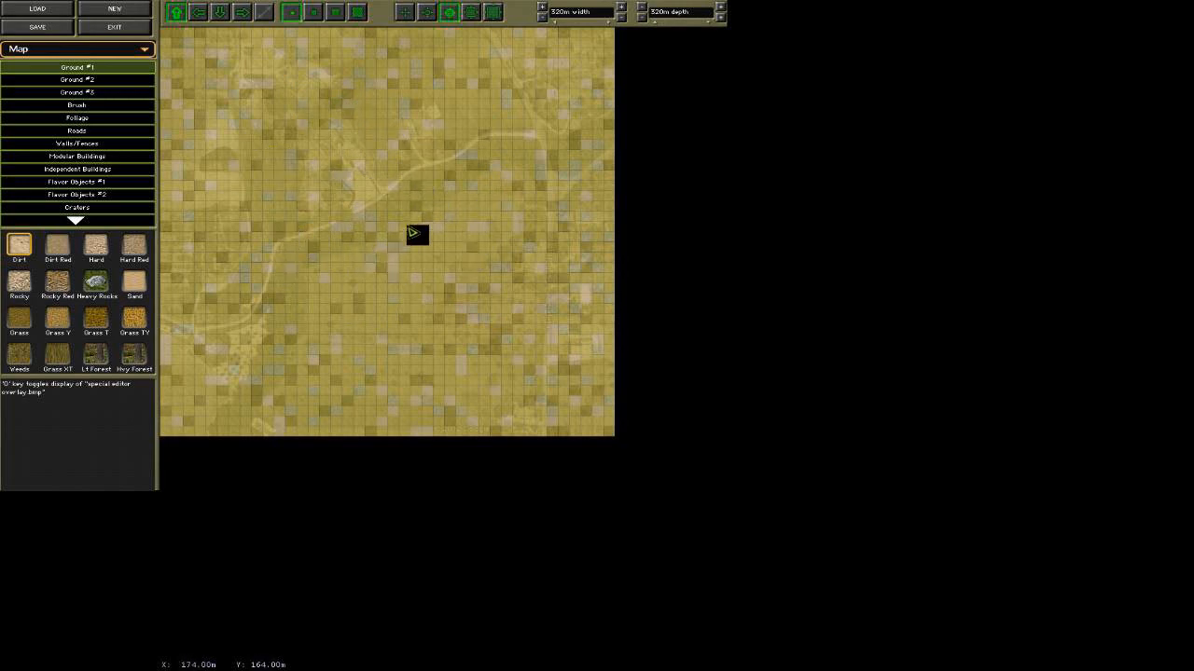
key("o")
key("o")
key("o")
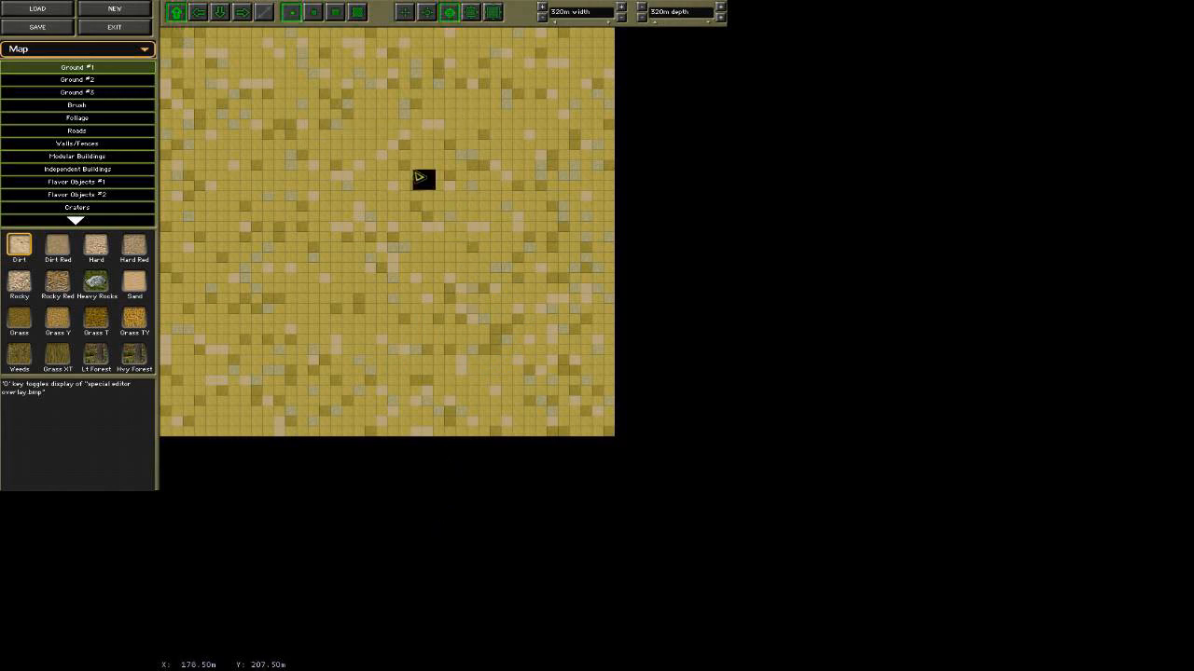
Enlarge the map to 400 m depth and 400 m width.
left_click(722, 17)
left_click(722, 18)
left_click(722, 17)
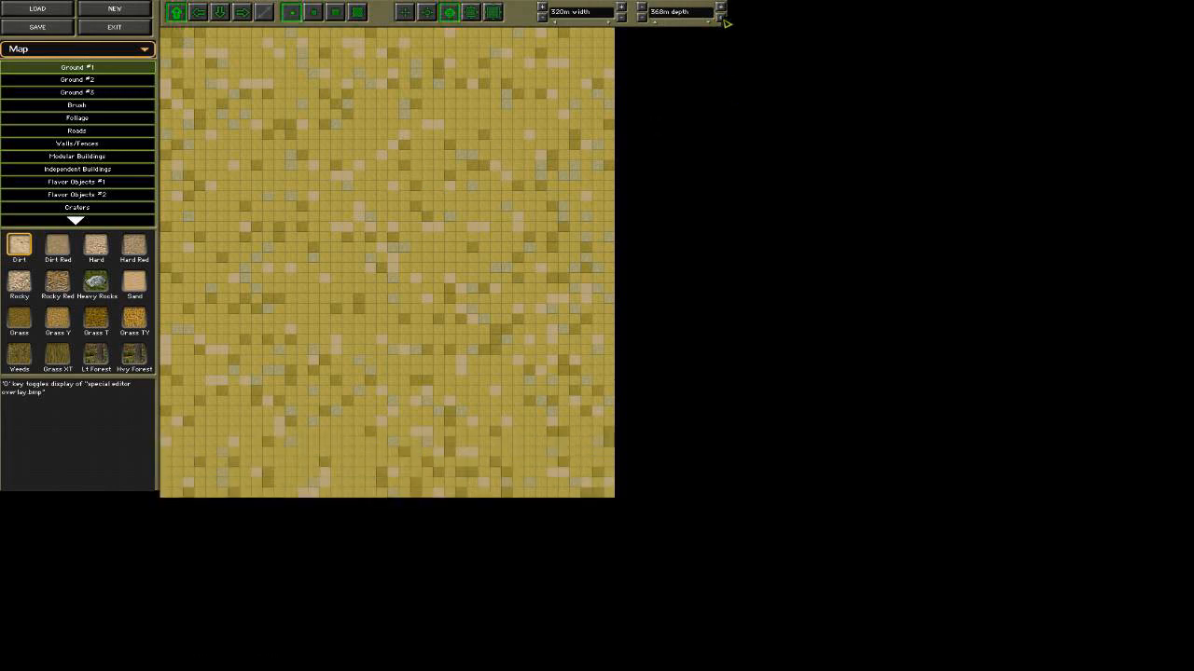
left_click(723, 17)
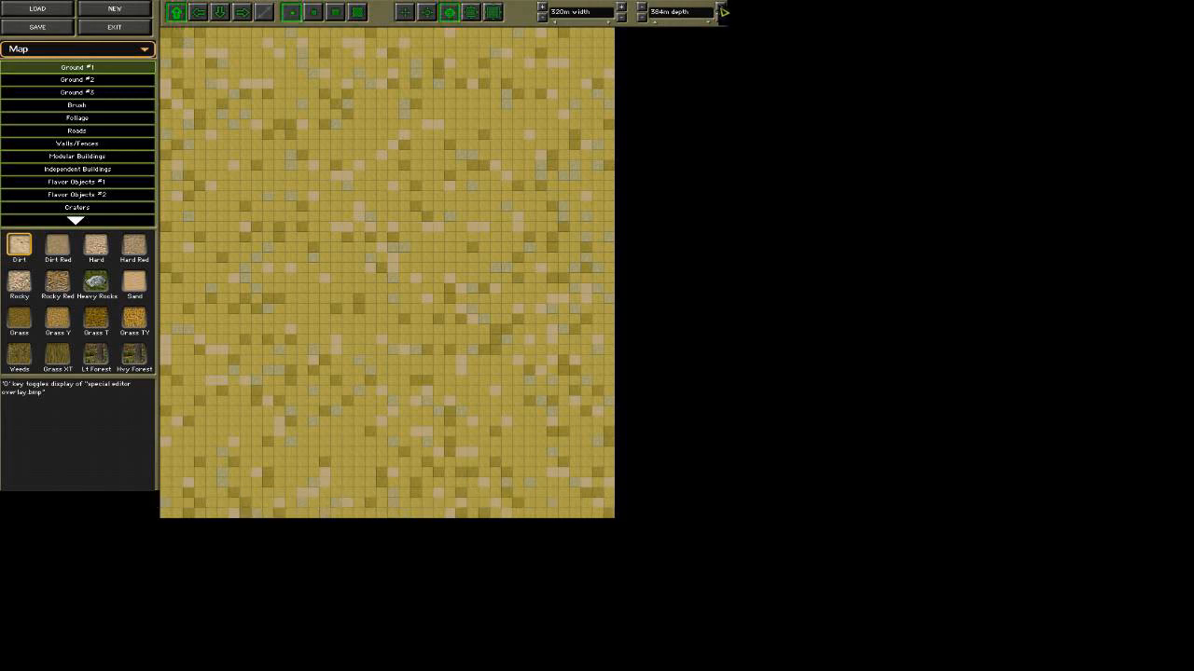
left_click(723, 9)
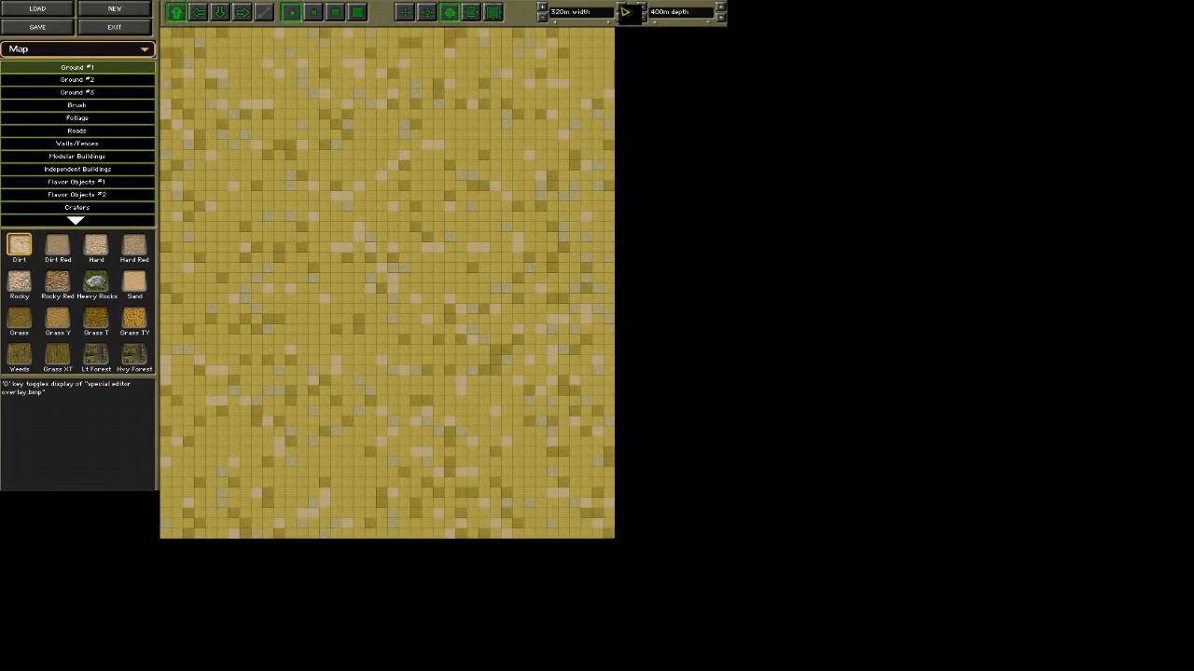
left_click(623, 10)
left_click(623, 9)
left_click(624, 9)
left_click(624, 9)
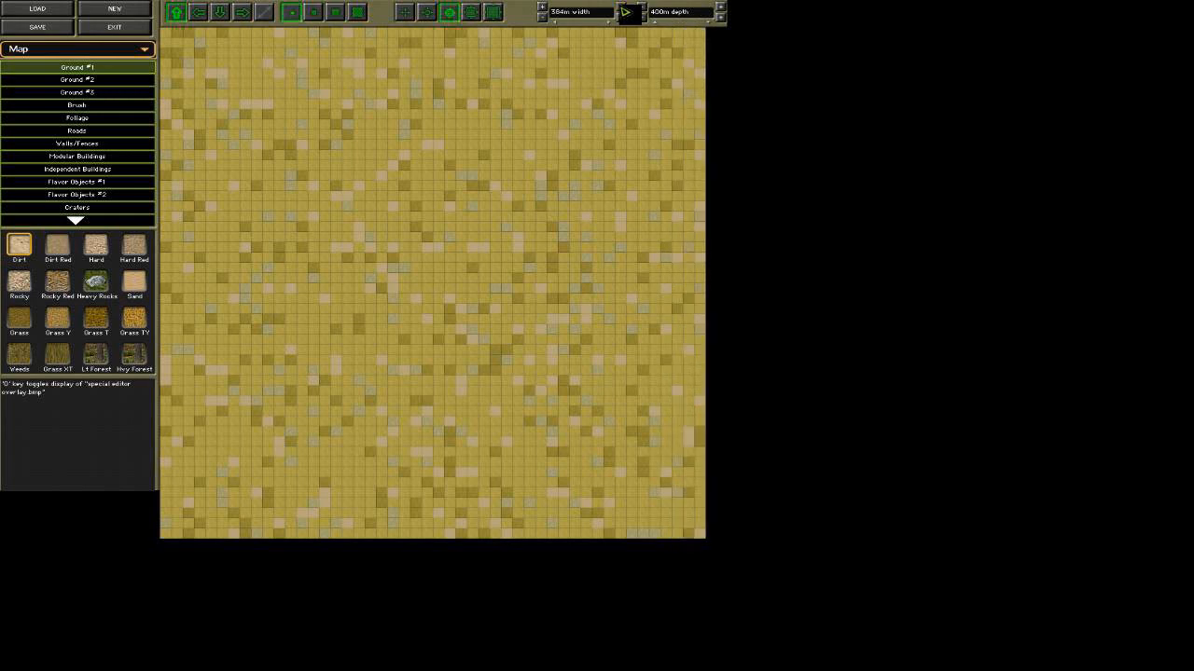
left_click(626, 9)
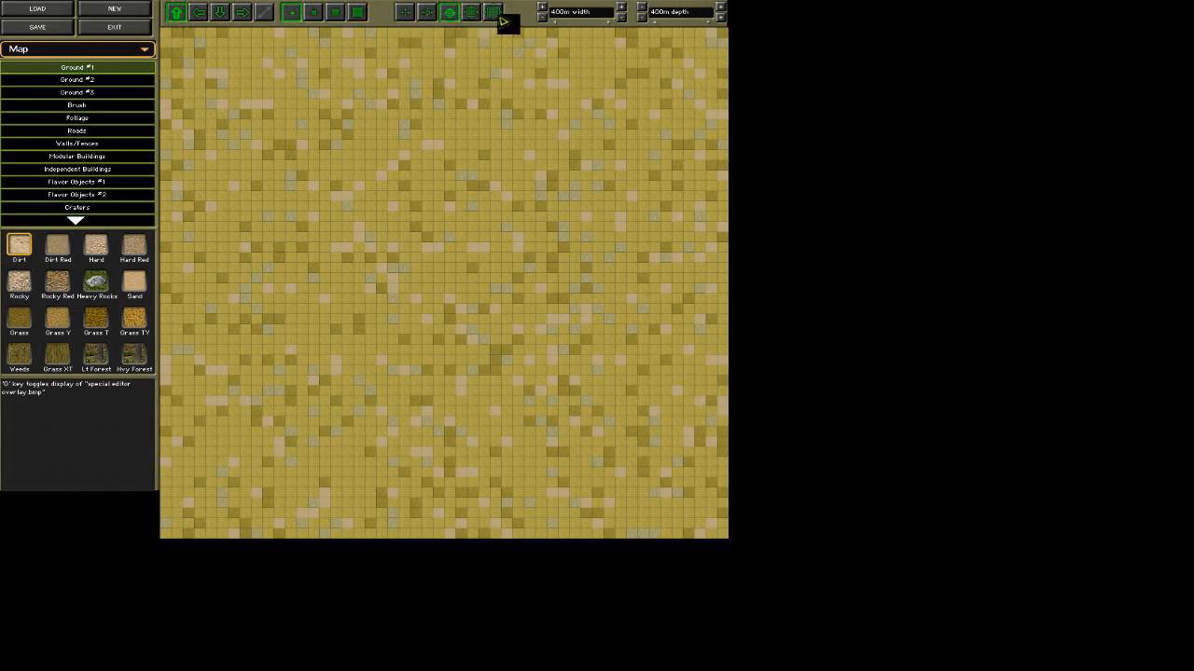
View the map at each of the five zoom levels and return to the middle level.
left_click(408, 18)
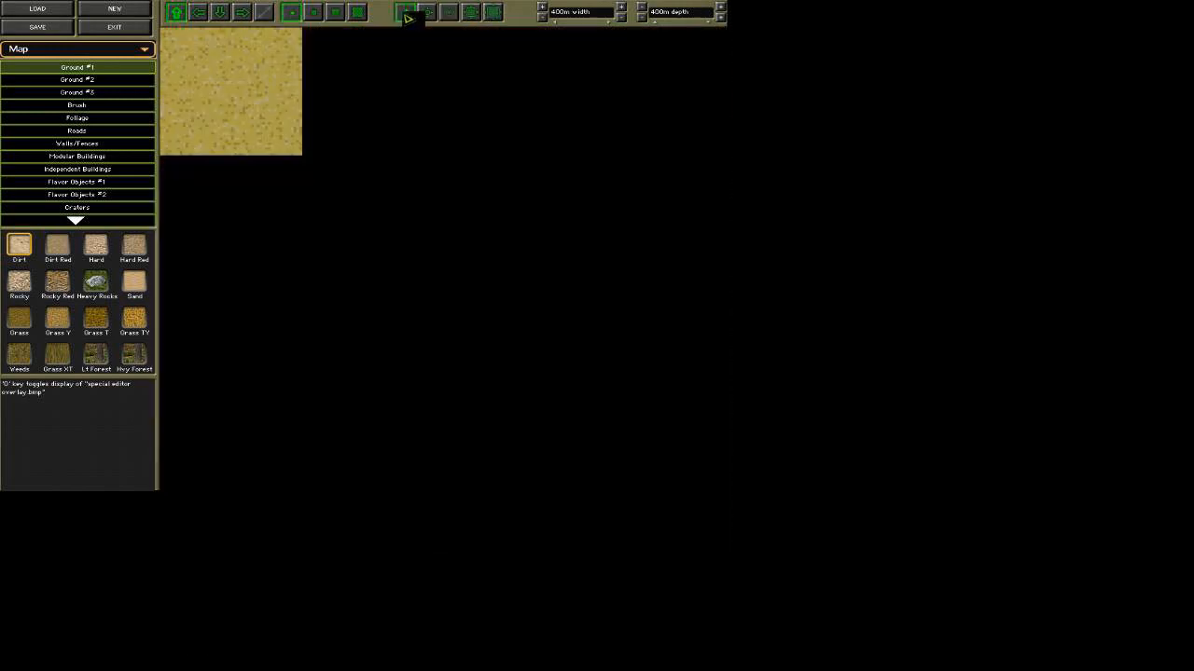
left_click(430, 17)
left_click(449, 14)
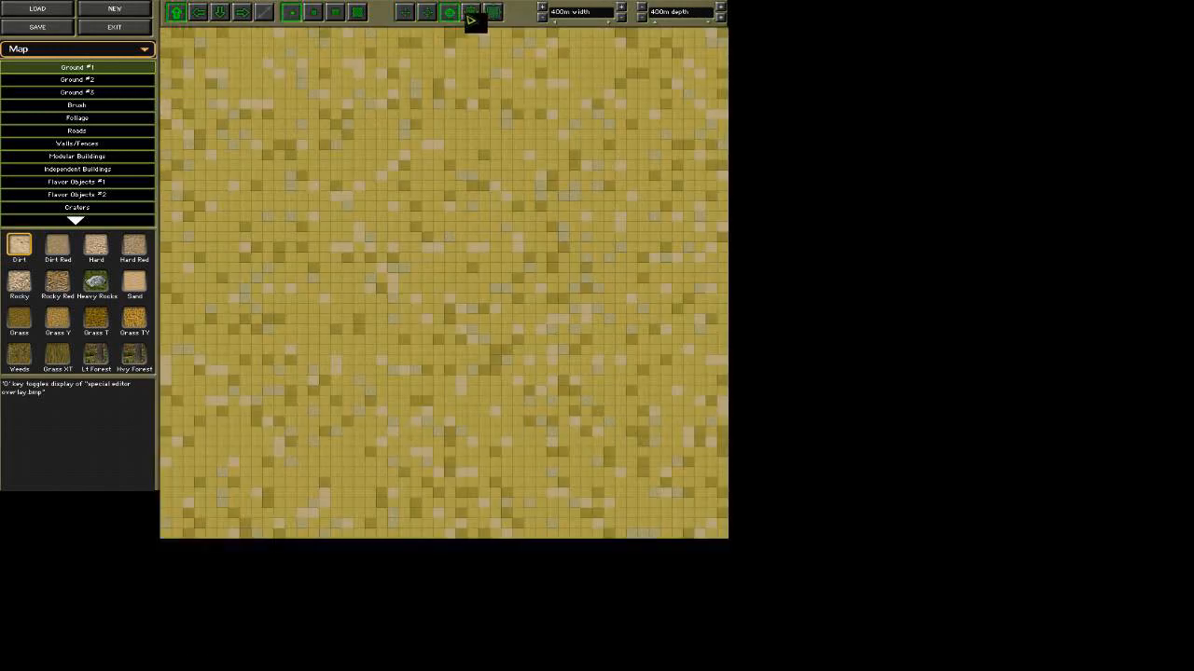
left_click(470, 13)
left_click(492, 13)
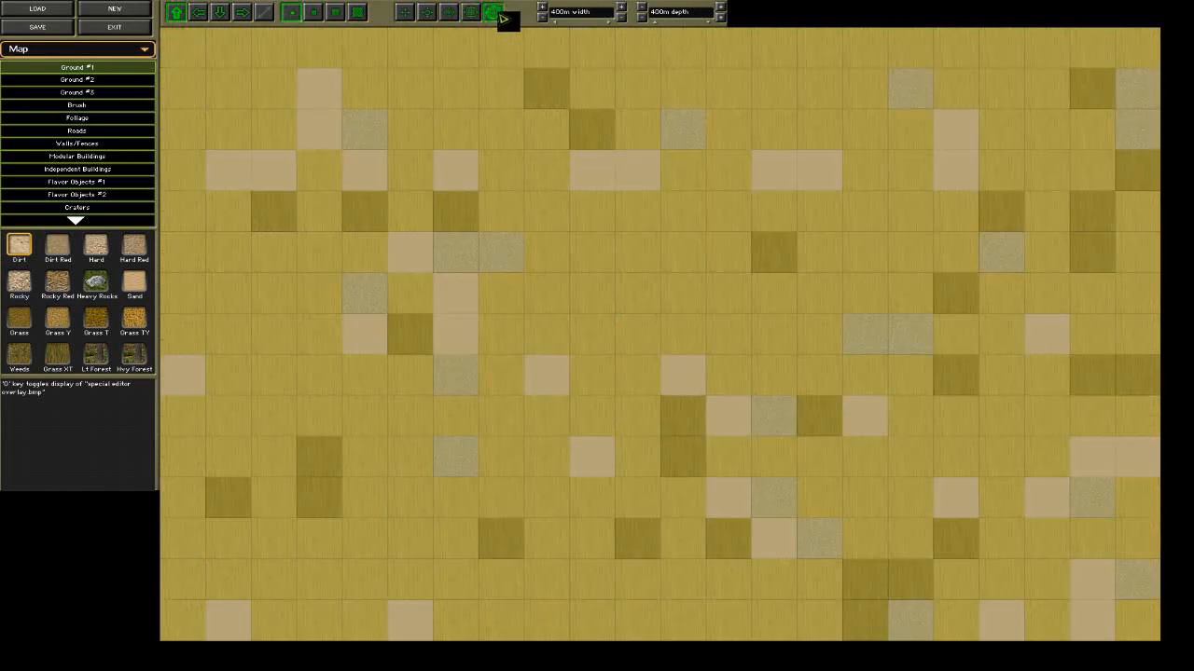
left_click(451, 15)
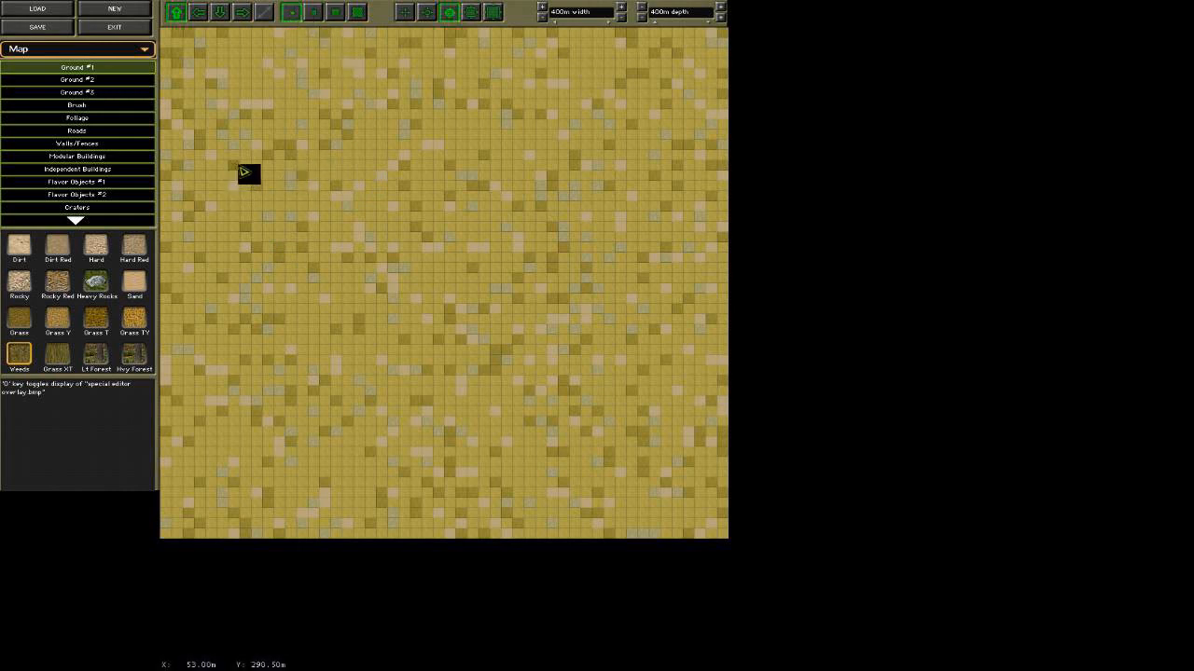
Paint strips of Weeds across the upper and central map, using each of the four brush sizes from smallest to largest.
left_click_drag(292, 173, 472, 176)
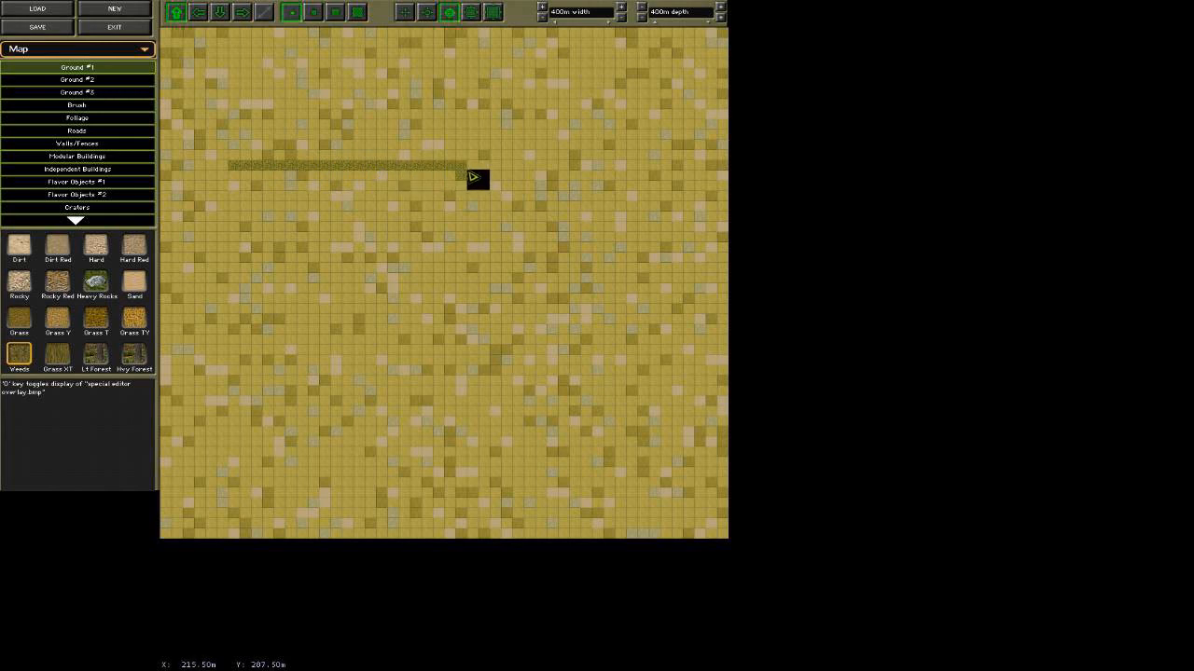
left_click_drag(250, 139, 495, 146)
left_click(336, 12)
mouse_move(239, 240)
left_mouse_down()
mouse_move(311, 215)
mouse_move(458, 218)
mouse_move(572, 203)
left_mouse_up()
left_click(360, 15)
left_click_drag(240, 317, 619, 330)
Cover the entire map with Grass Y using the largest brush, and return to the smallest brush.
left_click(65, 324)
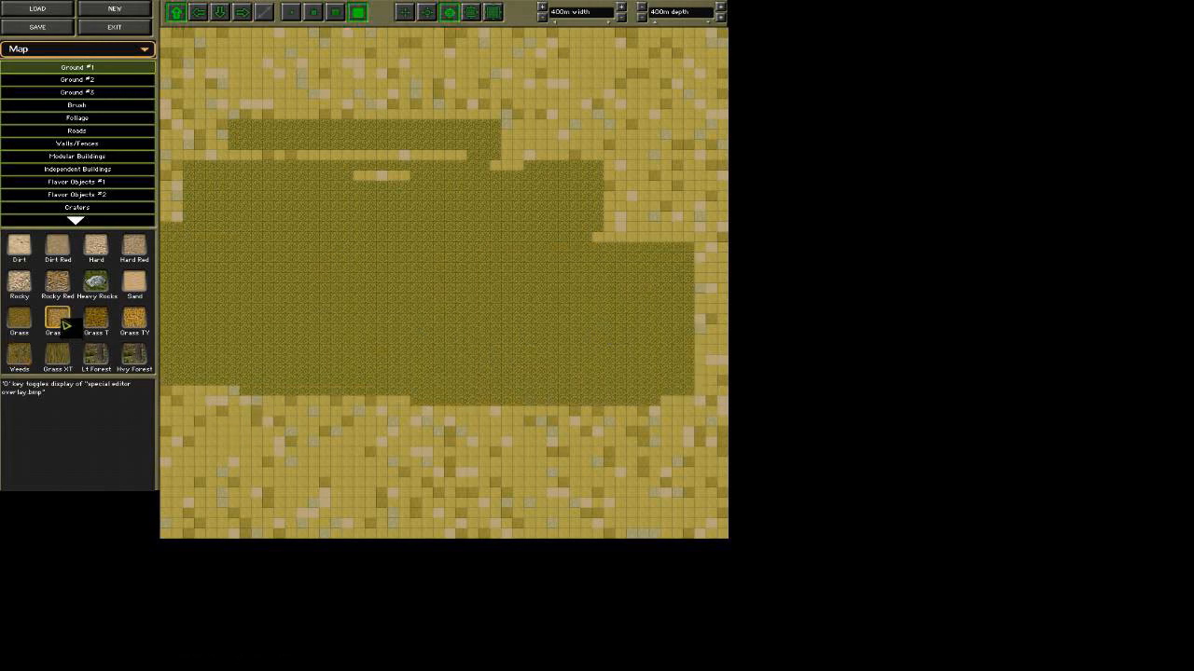
mouse_move(229, 74)
left_mouse_down()
mouse_move(219, 66)
mouse_move(548, 75)
mouse_move(660, 209)
mouse_move(662, 459)
mouse_move(417, 489)
mouse_move(238, 398)
mouse_move(221, 199)
mouse_move(514, 211)
mouse_move(419, 367)
mouse_move(650, 437)
mouse_move(772, 531)
left_mouse_up()
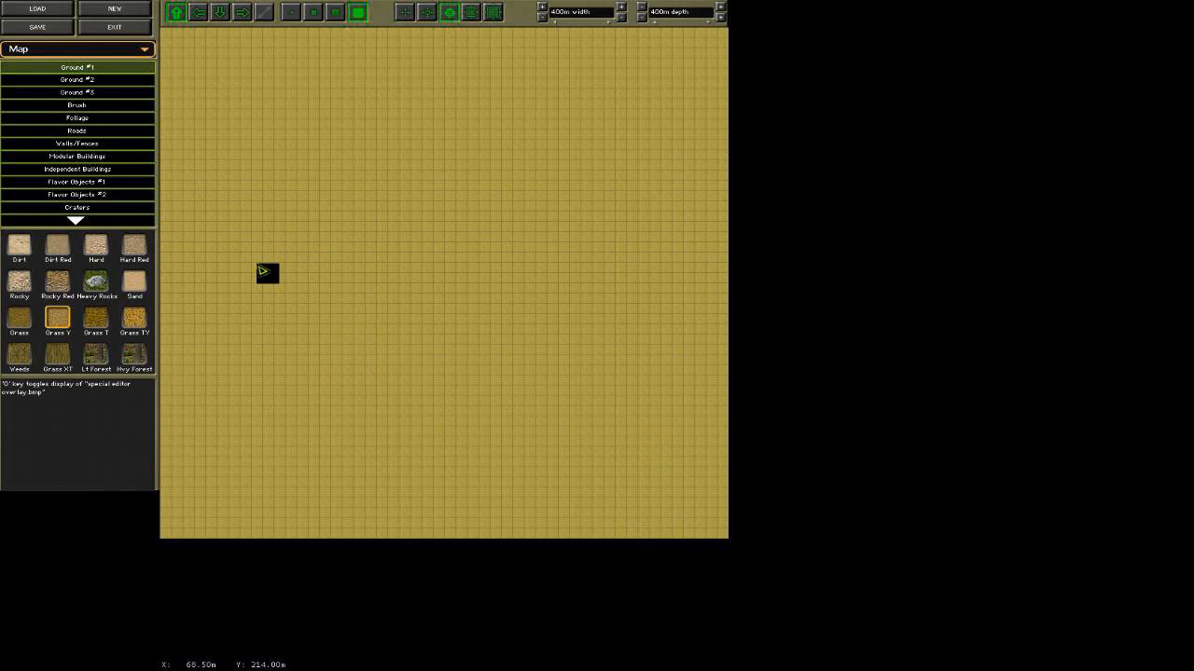
left_click(292, 15)
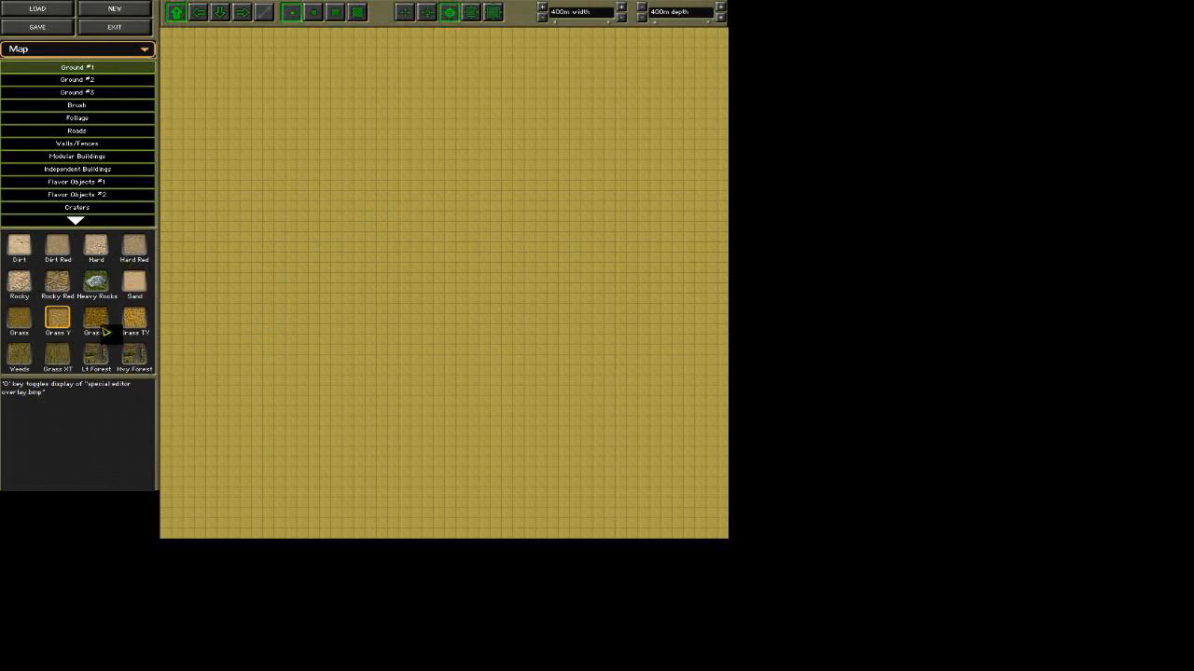
Look through the Ground #2 and #3 terrain types, and paint a diagonal Lt Forest band across the map's centre with the second-smallest brush.
left_click(103, 83)
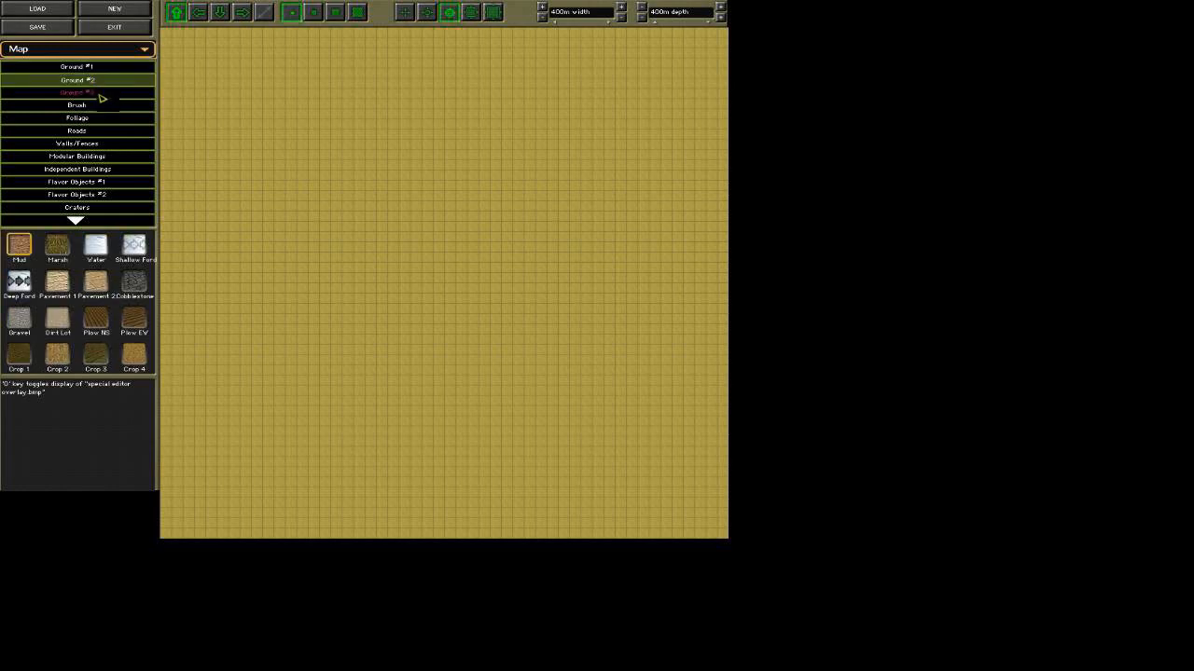
left_click(102, 95)
left_click(103, 70)
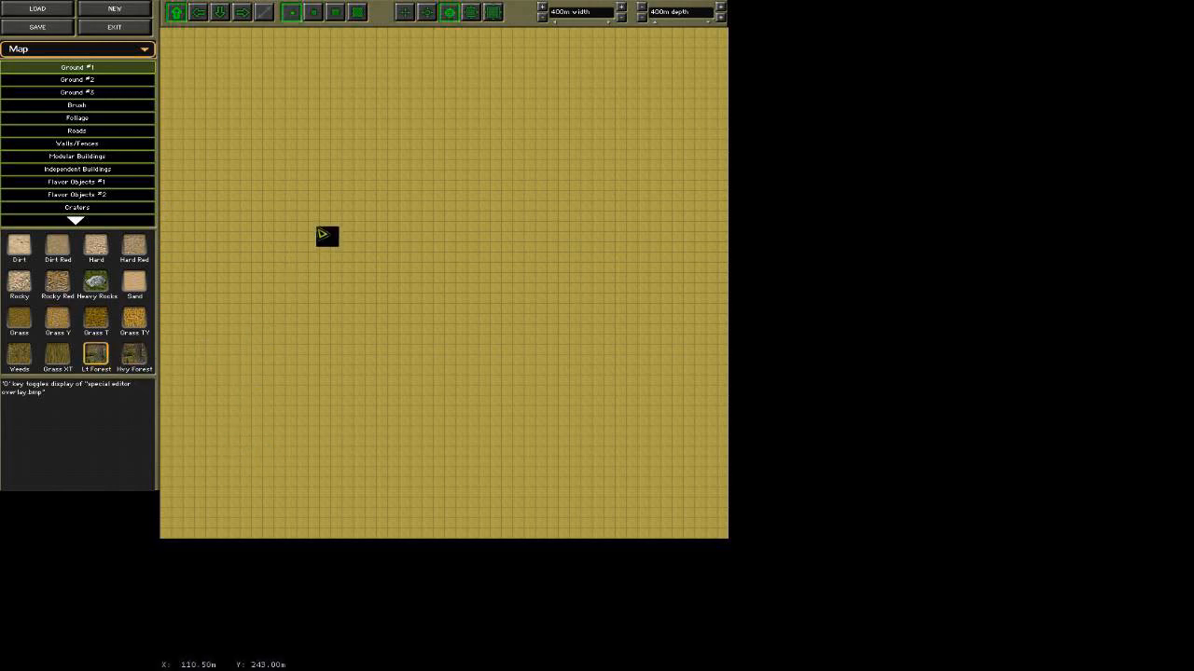
left_click(314, 12)
mouse_move(285, 340)
left_mouse_down()
mouse_move(419, 234)
mouse_move(500, 214)
mouse_move(296, 370)
mouse_move(395, 341)
mouse_move(493, 270)
mouse_move(476, 264)
mouse_move(526, 221)
mouse_move(481, 187)
mouse_move(528, 200)
mouse_move(522, 221)
mouse_move(391, 268)
left_mouse_up()
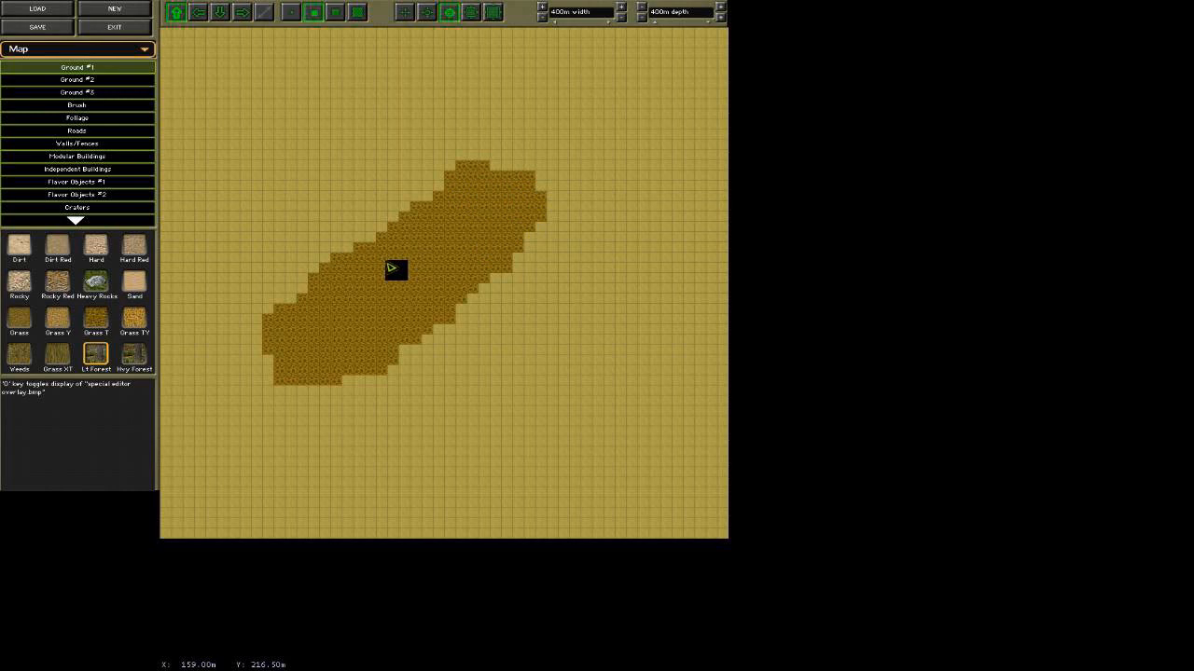
Paint several Hvy Forest patches inside the light forest band using the smallest brush.
left_click(136, 356)
left_click(292, 15)
mouse_move(322, 355)
left_mouse_down()
mouse_move(332, 336)
mouse_move(350, 338)
left_mouse_up()
mouse_move(392, 282)
left_mouse_down()
mouse_move(429, 259)
mouse_move(408, 269)
mouse_move(419, 292)
left_mouse_up()
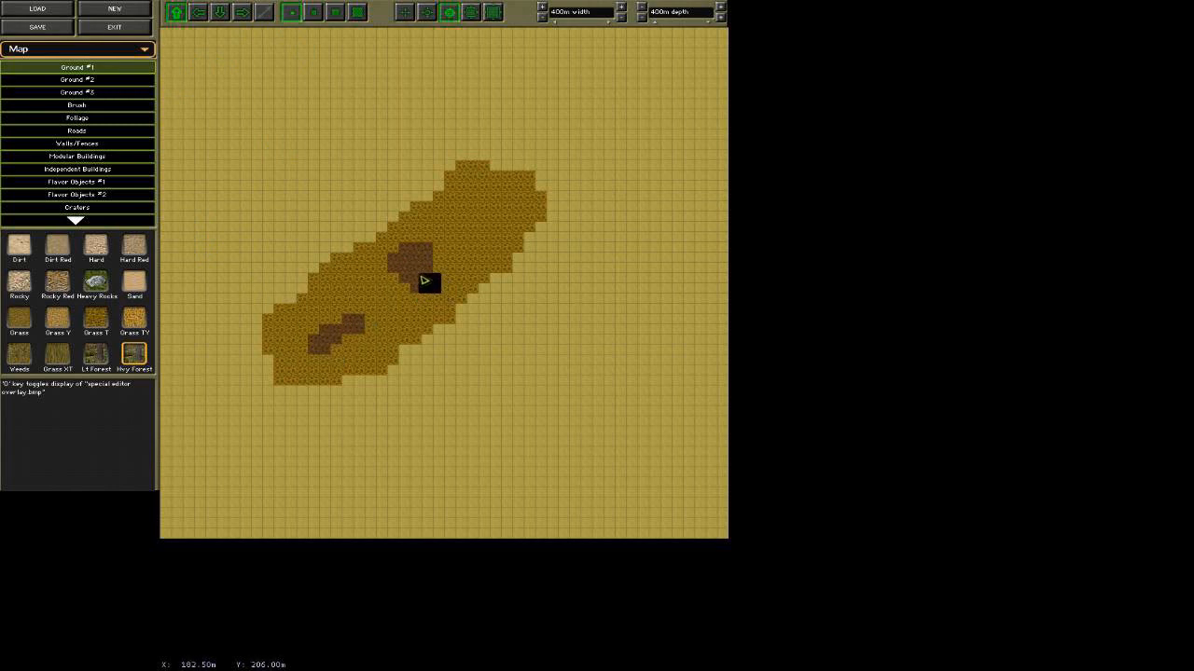
mouse_move(491, 224)
left_mouse_down()
mouse_move(511, 207)
mouse_move(480, 232)
left_mouse_up()
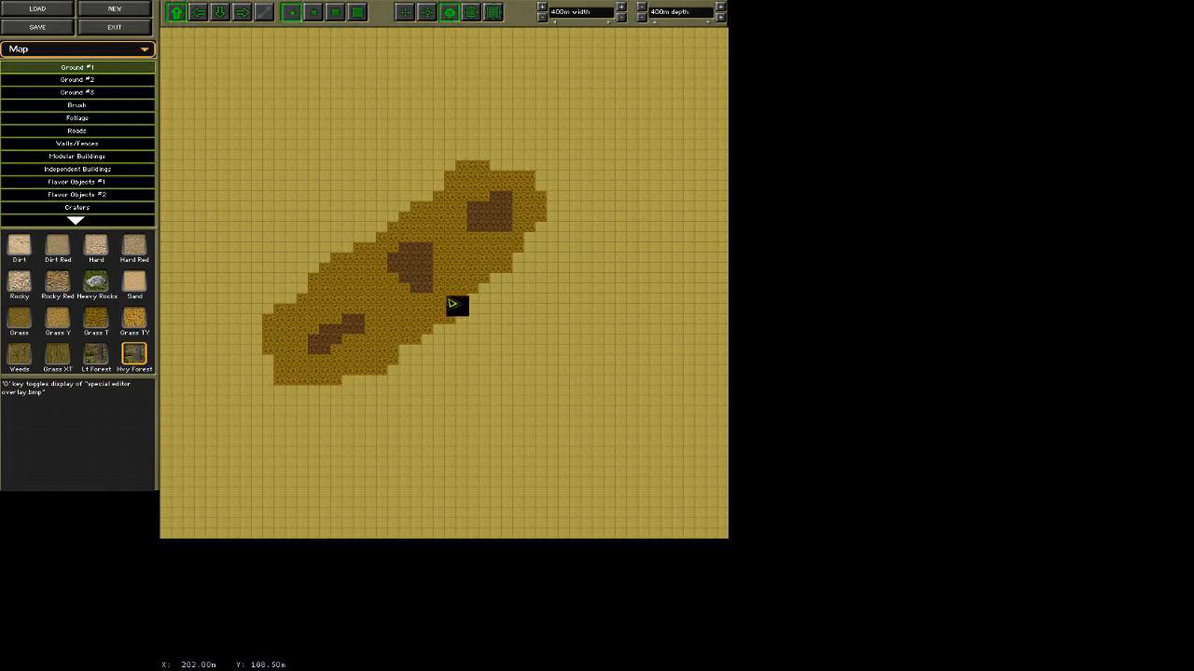
mouse_move(382, 239)
left_mouse_down()
mouse_move(467, 303)
mouse_move(373, 290)
mouse_move(353, 333)
left_mouse_up()
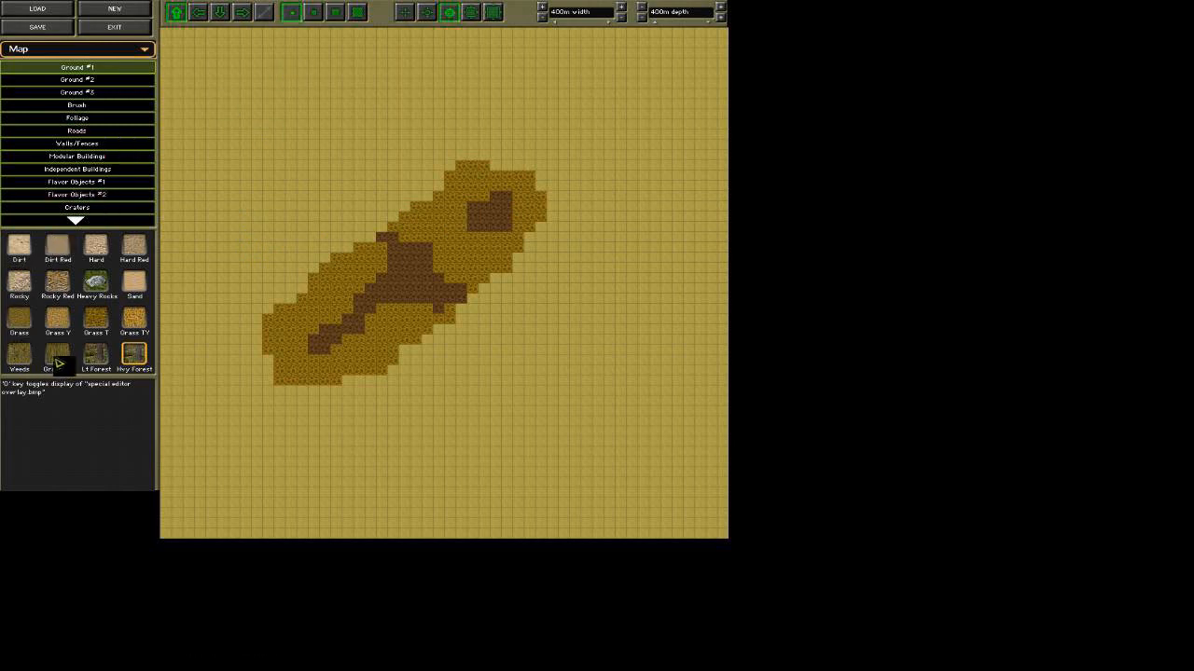
Cover the entire map with Grass TY using the largest brush.
left_click(134, 319)
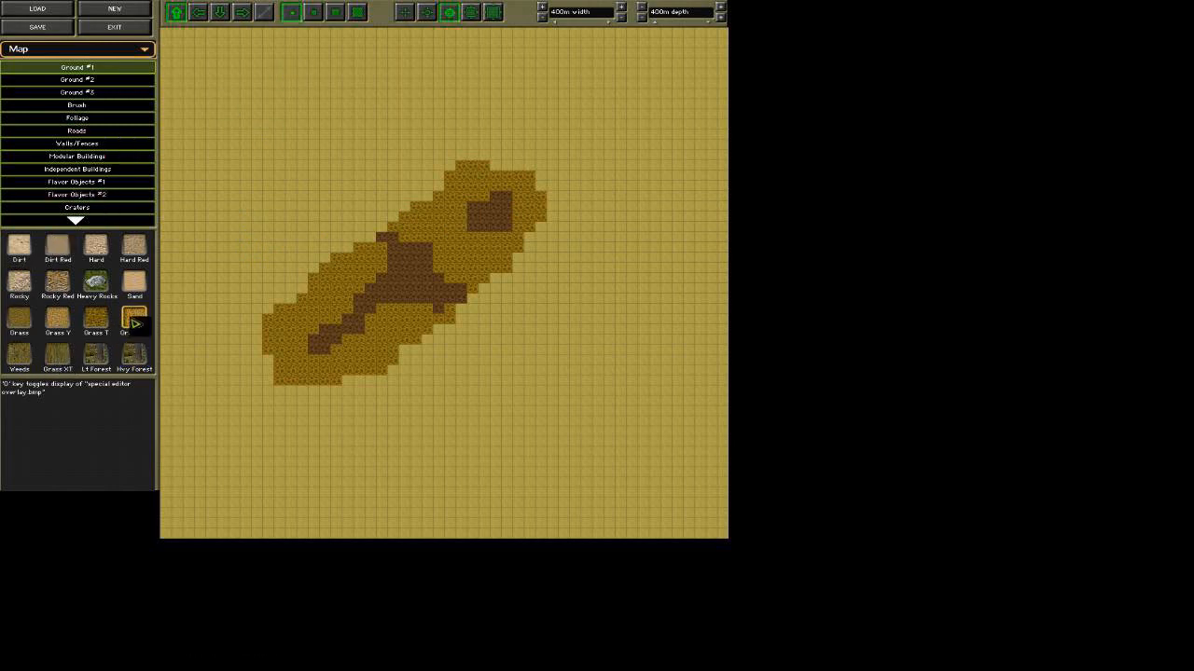
left_click(359, 14)
mouse_move(215, 270)
left_mouse_down()
mouse_move(355, 312)
mouse_move(715, 240)
mouse_move(233, 145)
mouse_move(189, 308)
mouse_move(174, 628)
mouse_move(661, 315)
mouse_move(221, 400)
mouse_move(140, 506)
mouse_move(279, 176)
mouse_move(126, 17)
mouse_move(709, 76)
left_mouse_up()
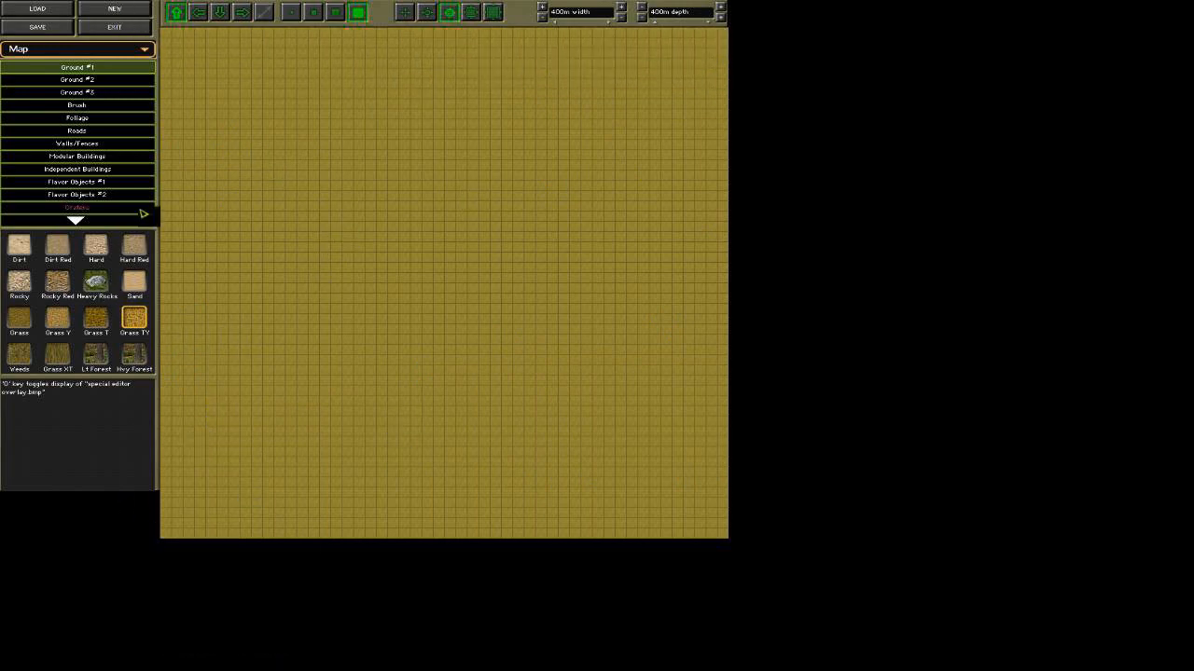
Paint an elongated Water area across the map's centre with the second-smallest brush, using the Ground #2 terrain types.
left_click(84, 80)
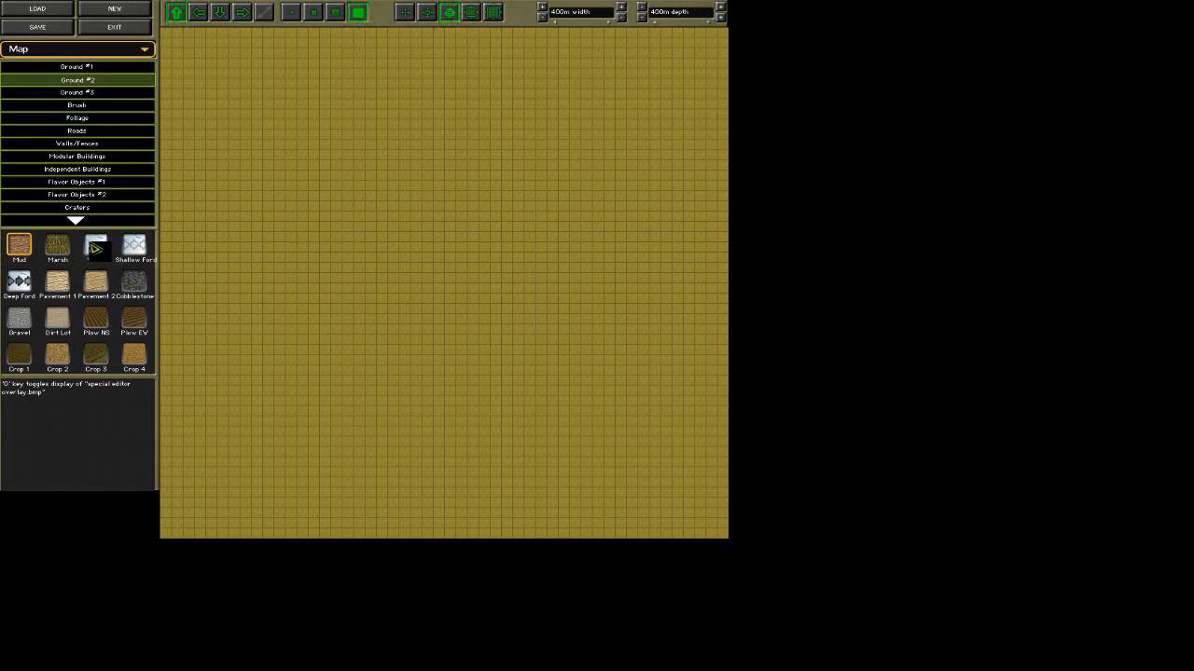
left_click(313, 11)
mouse_move(297, 248)
left_mouse_down()
mouse_move(547, 240)
mouse_move(320, 274)
mouse_move(509, 221)
mouse_move(392, 267)
left_mouse_up()
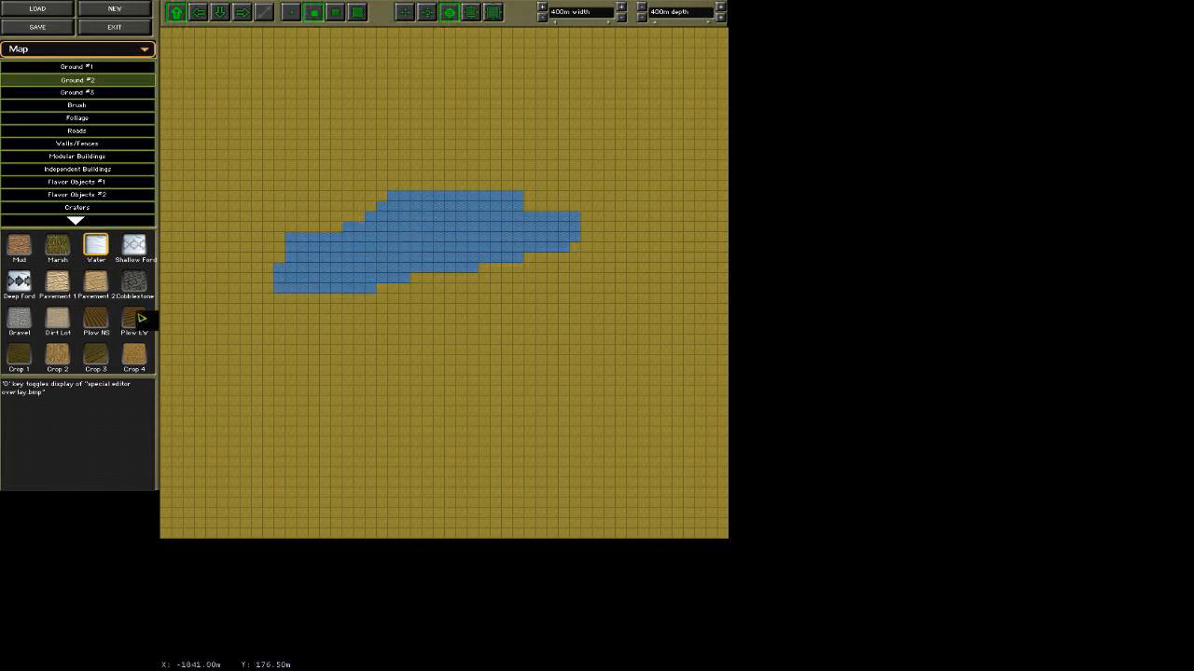
Paint a Shallow Ford strip and a Deep Ford strip across the water, one in its western part and one farther east.
left_click(136, 248)
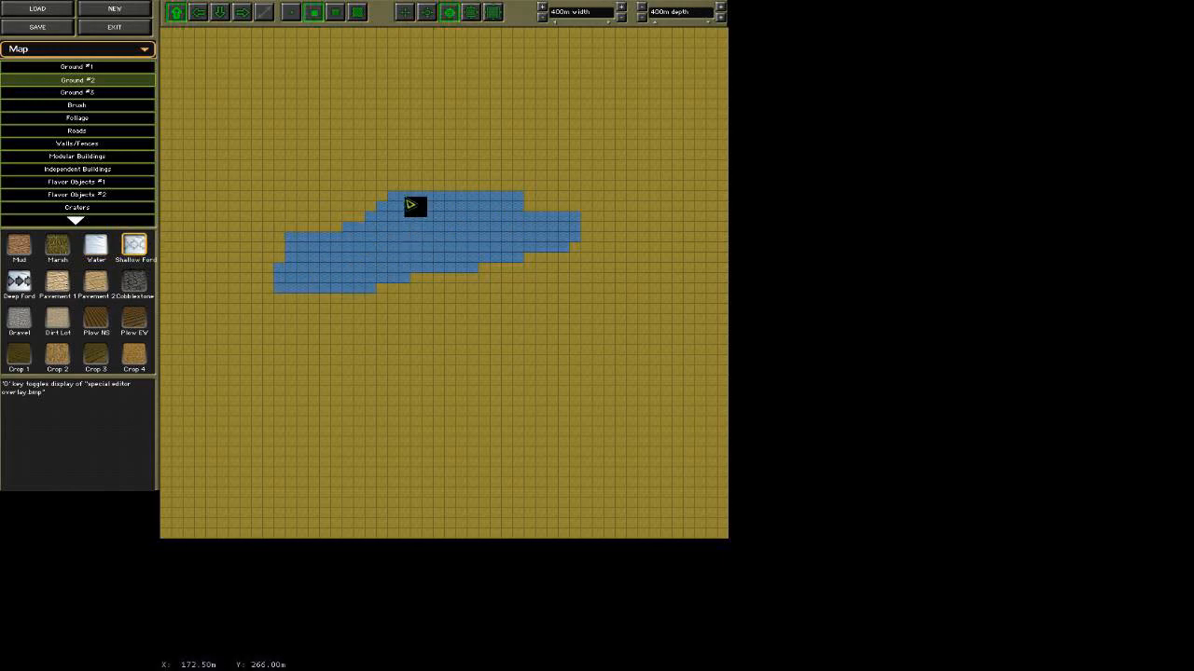
left_click_drag(357, 206, 361, 315)
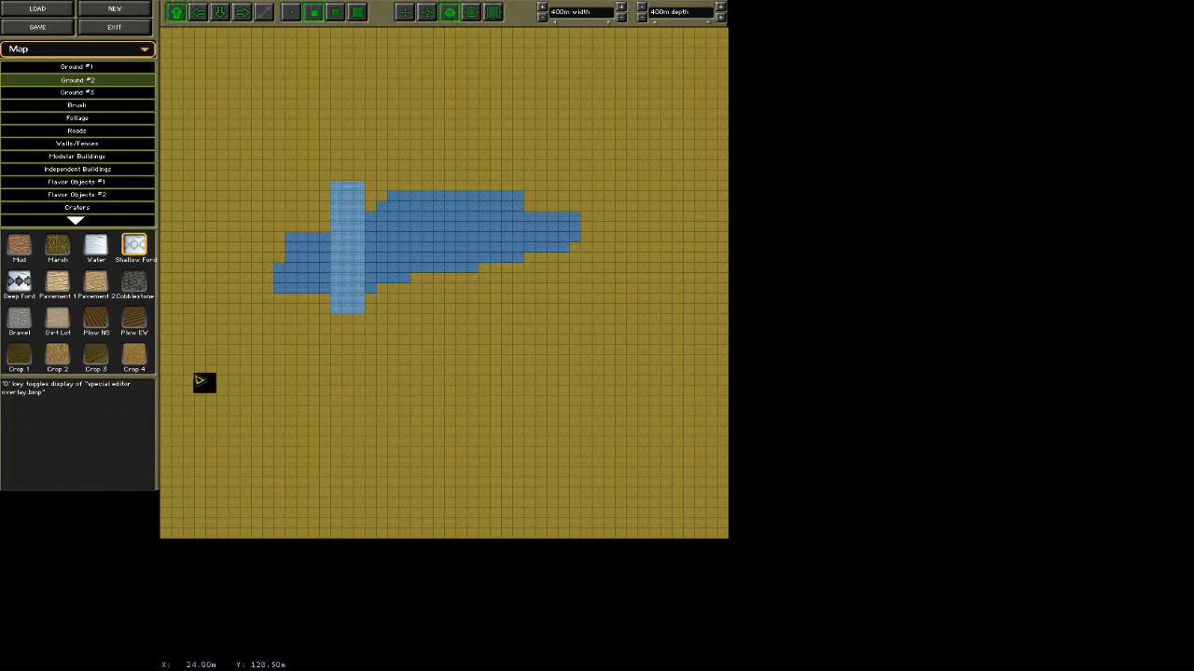
left_click(20, 281)
mouse_move(472, 166)
left_mouse_down()
mouse_move(466, 286)
mouse_move(487, 218)
mouse_move(478, 182)
left_mouse_up()
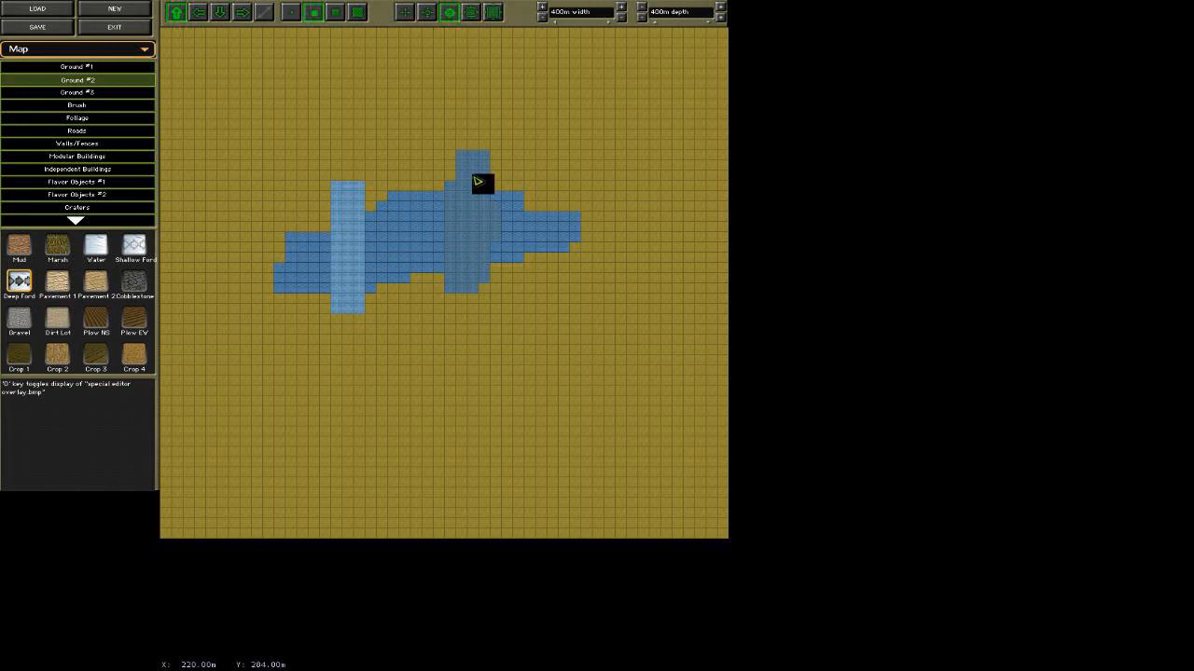
Repaint the water and both fords with Grass TY from Ground #1, and look at the Ground #3 and Brush types.
left_click(103, 67)
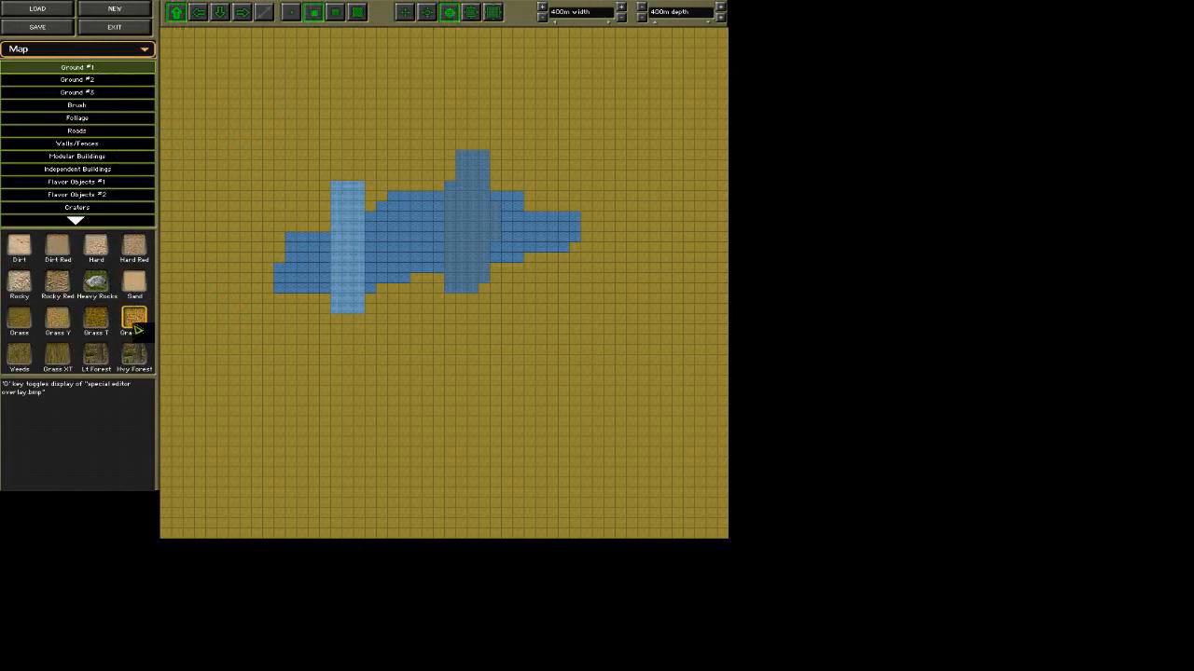
mouse_move(240, 232)
left_mouse_down()
mouse_move(544, 163)
mouse_move(466, 183)
mouse_move(600, 221)
mouse_move(469, 267)
mouse_move(503, 301)
mouse_move(423, 259)
mouse_move(401, 227)
mouse_move(298, 253)
mouse_move(357, 287)
mouse_move(355, 269)
mouse_move(304, 285)
mouse_move(379, 311)
mouse_move(364, 307)
left_mouse_up()
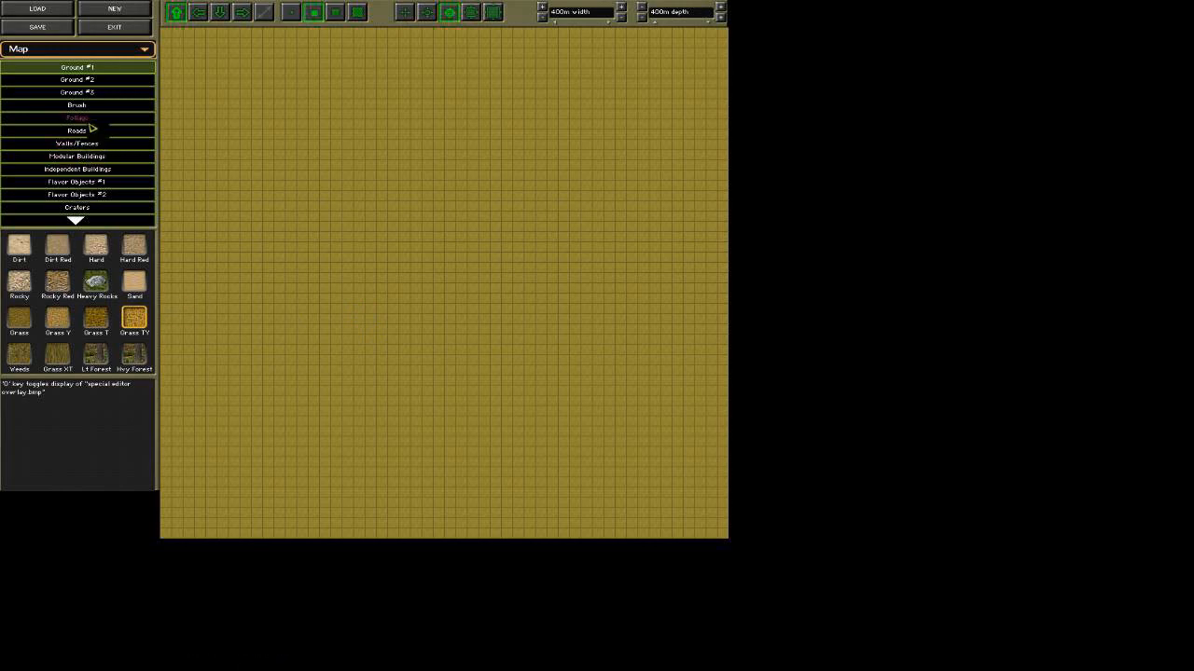
left_click(93, 93)
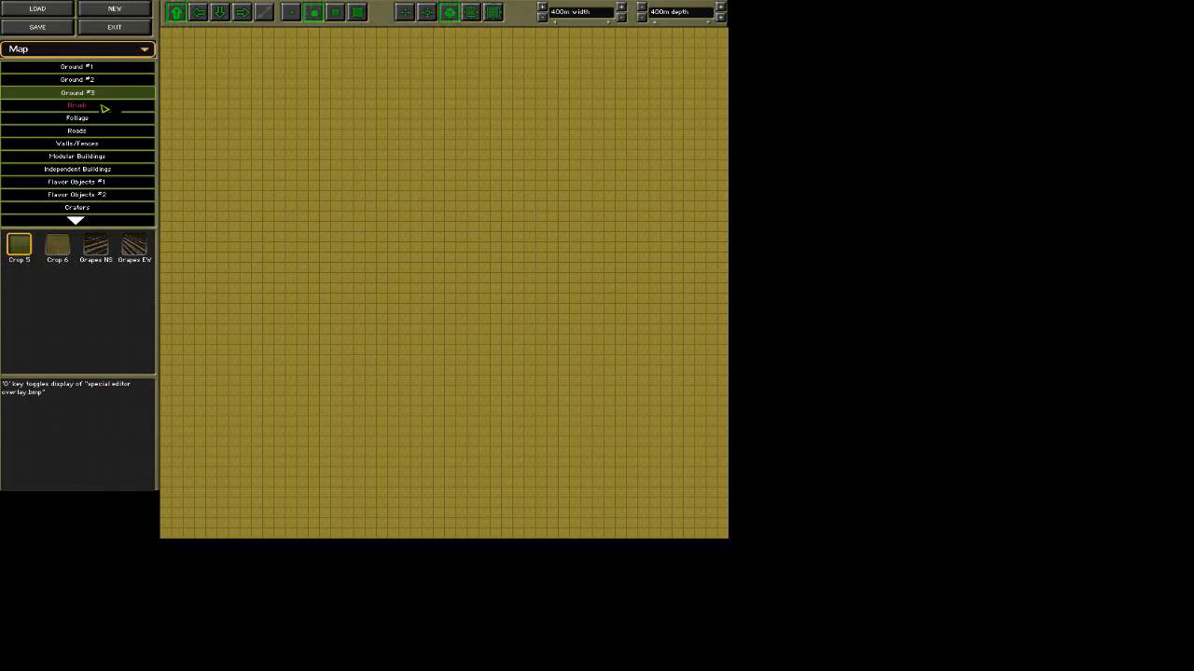
left_click(104, 107)
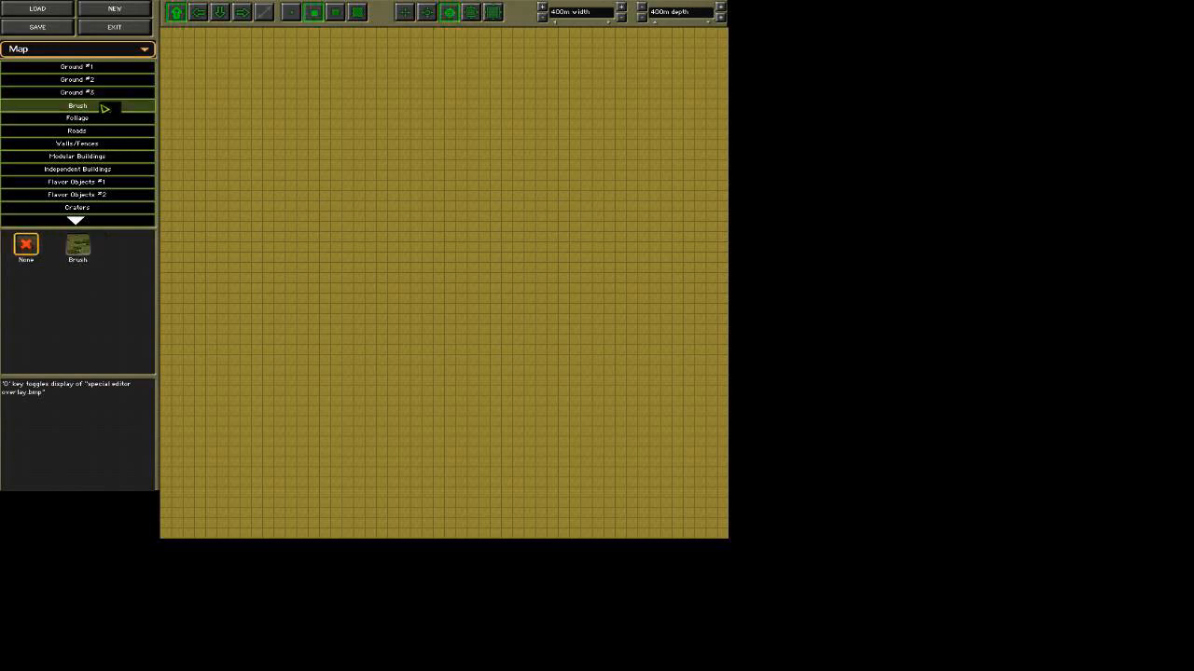
Place single Tree C foliage tiles in a row south of the map's centre using the smallest brush.
left_click(108, 121)
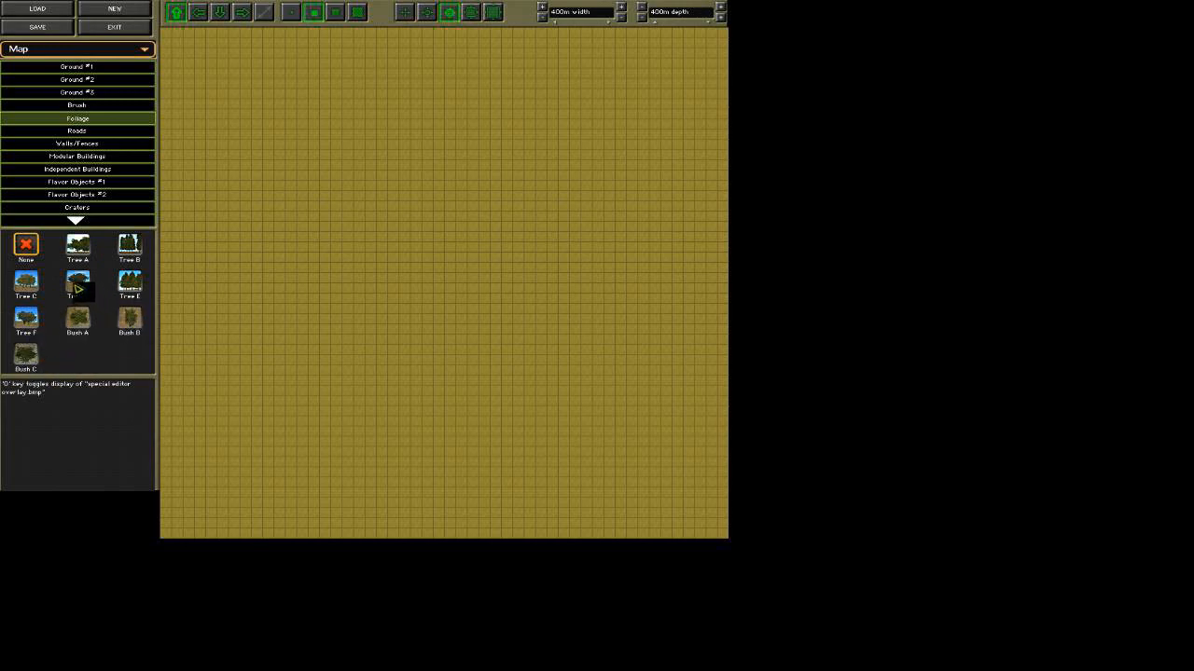
left_click(25, 283)
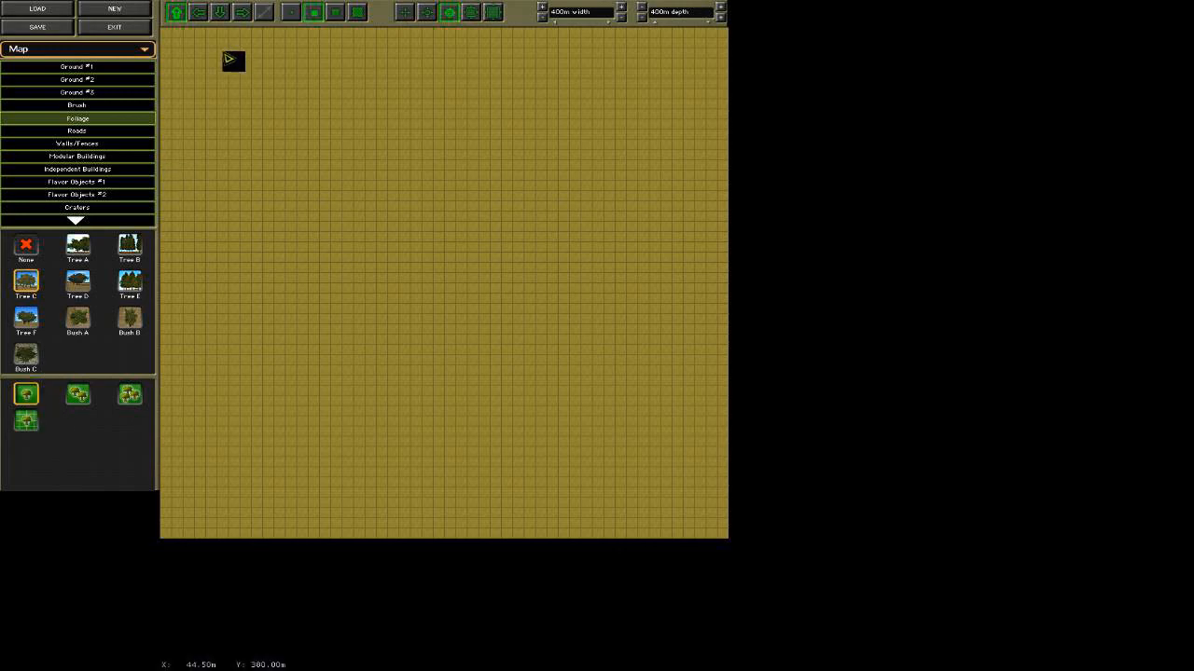
left_click(337, 12)
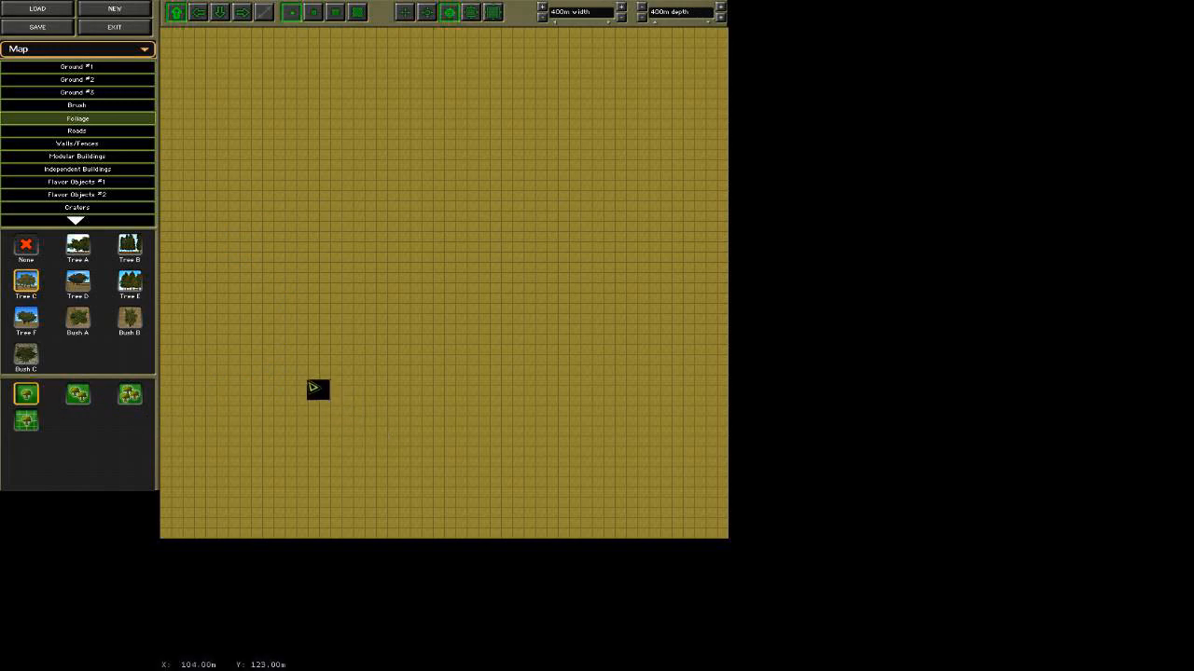
left_click(473, 13)
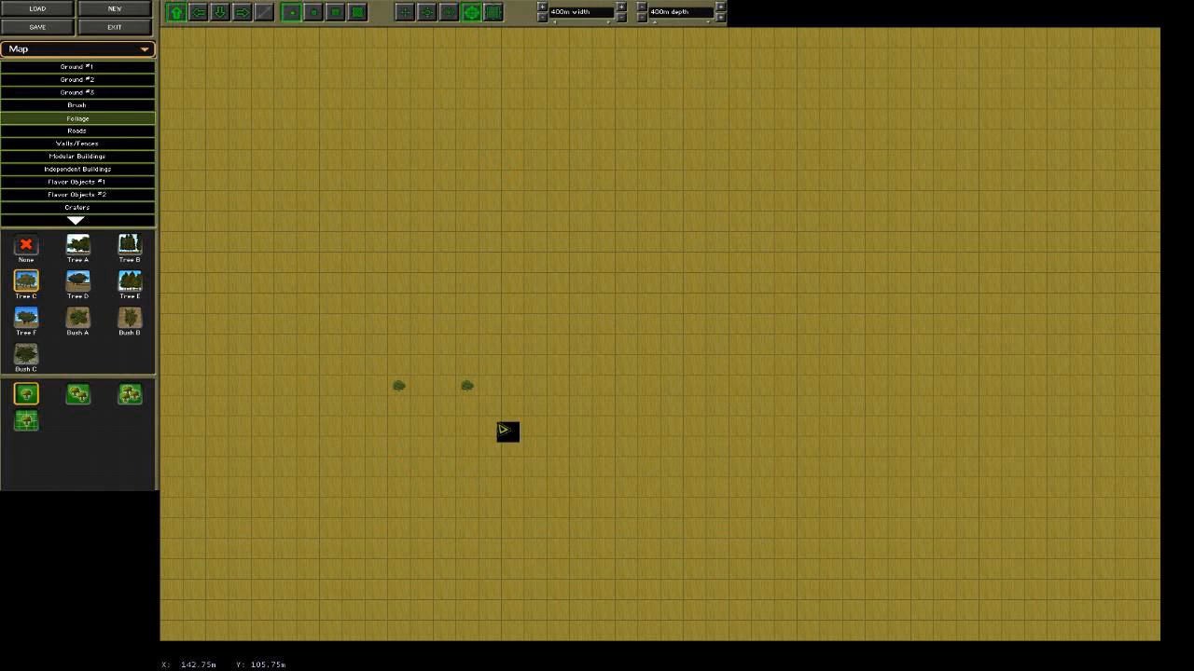
left_click(489, 386)
Extend the Tree C row with three two-tree tiles followed by five three-tree tiles.
left_click(79, 395)
left_click(534, 385)
left_click(556, 384)
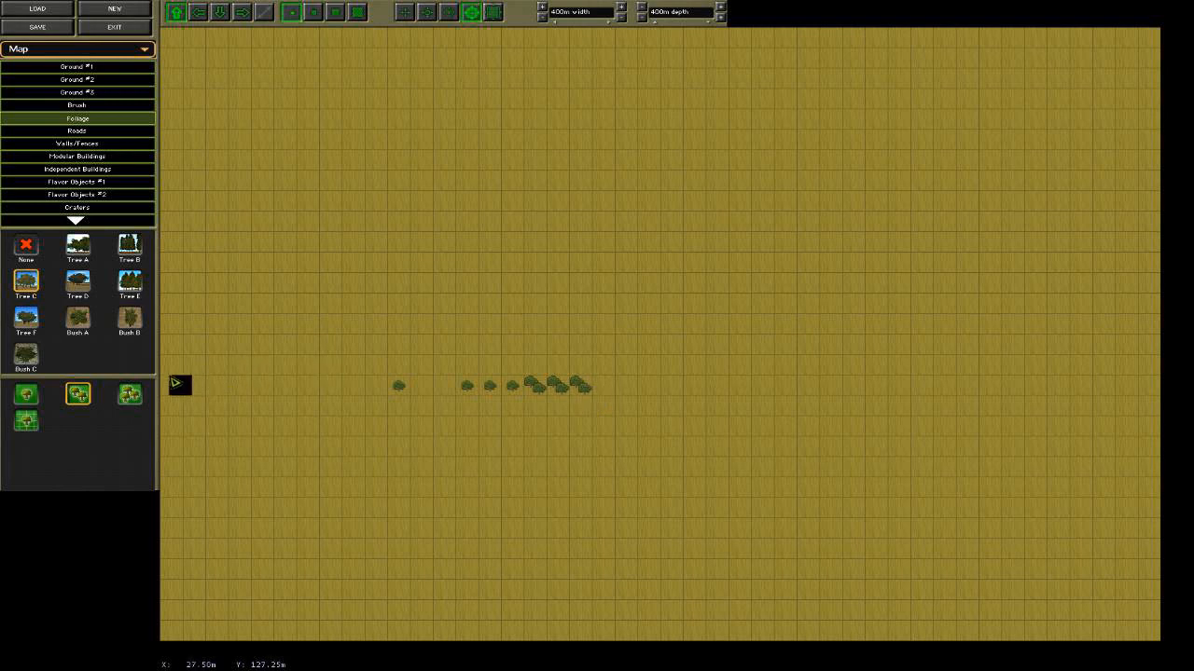
left_click(132, 394)
left_click(604, 385)
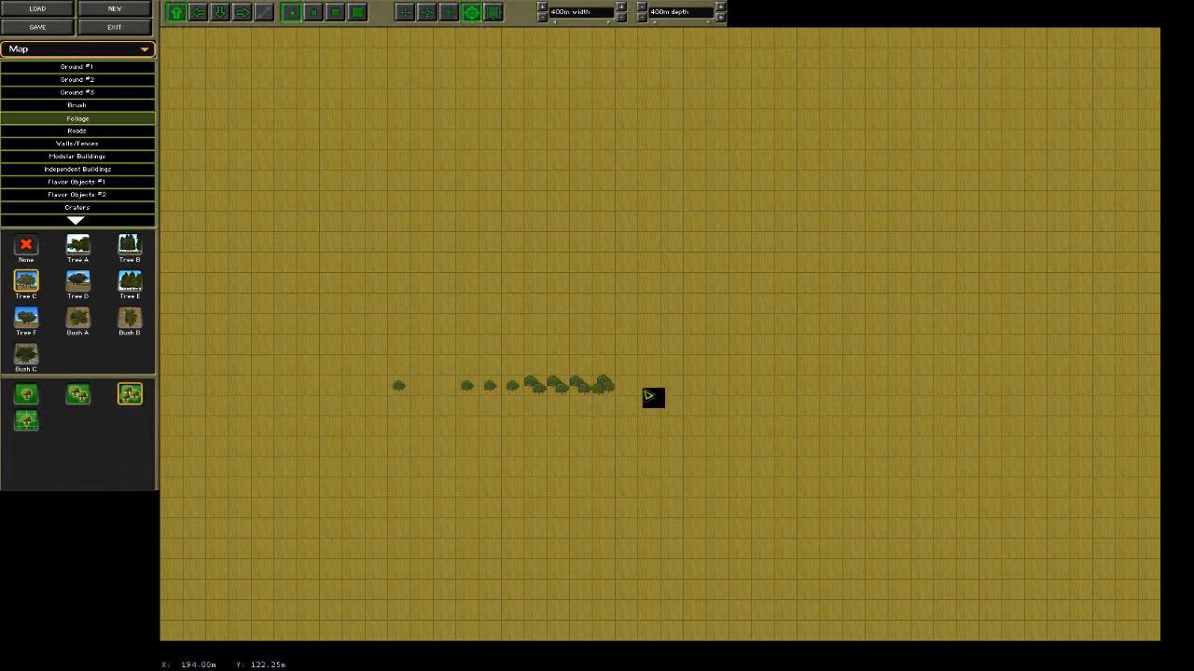
left_click(650, 385)
left_click(695, 385)
left_click(671, 385)
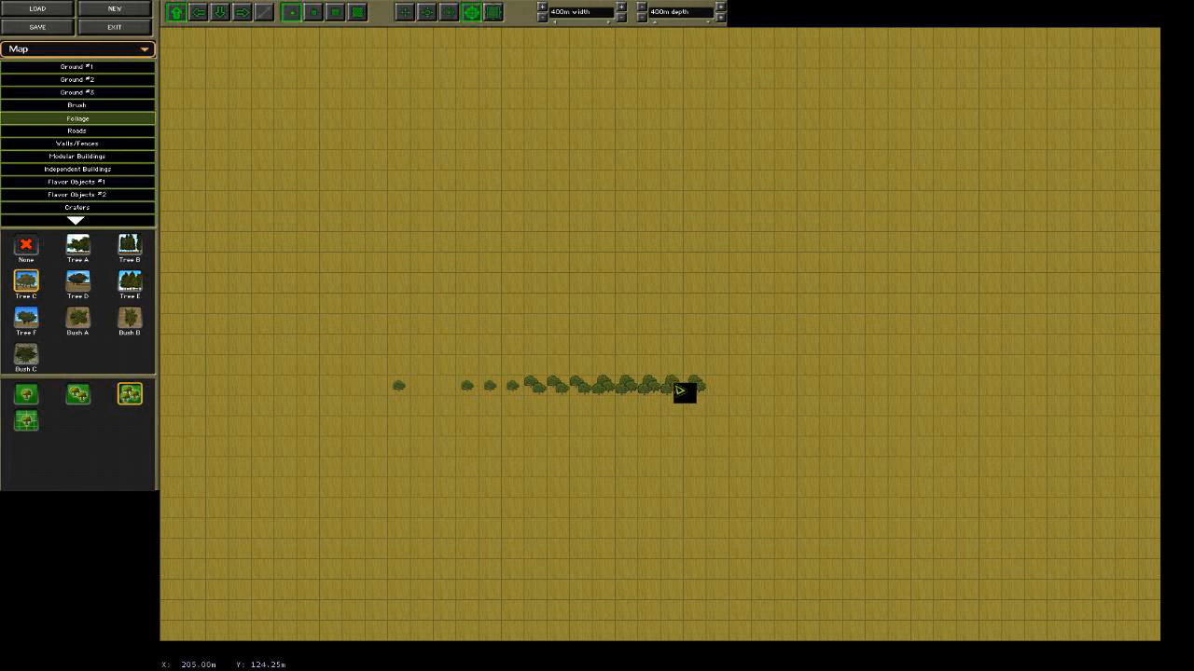
Plant an eight-by-four-tile Tree C block below the row with the fourth density option, and fill the gap between them with single trees.
left_click(28, 422)
mouse_move(363, 473)
left_mouse_down()
mouse_move(508, 471)
mouse_move(501, 491)
mouse_move(379, 489)
mouse_move(365, 519)
mouse_move(518, 514)
mouse_move(409, 515)
mouse_move(372, 533)
mouse_move(503, 532)
left_mouse_up()
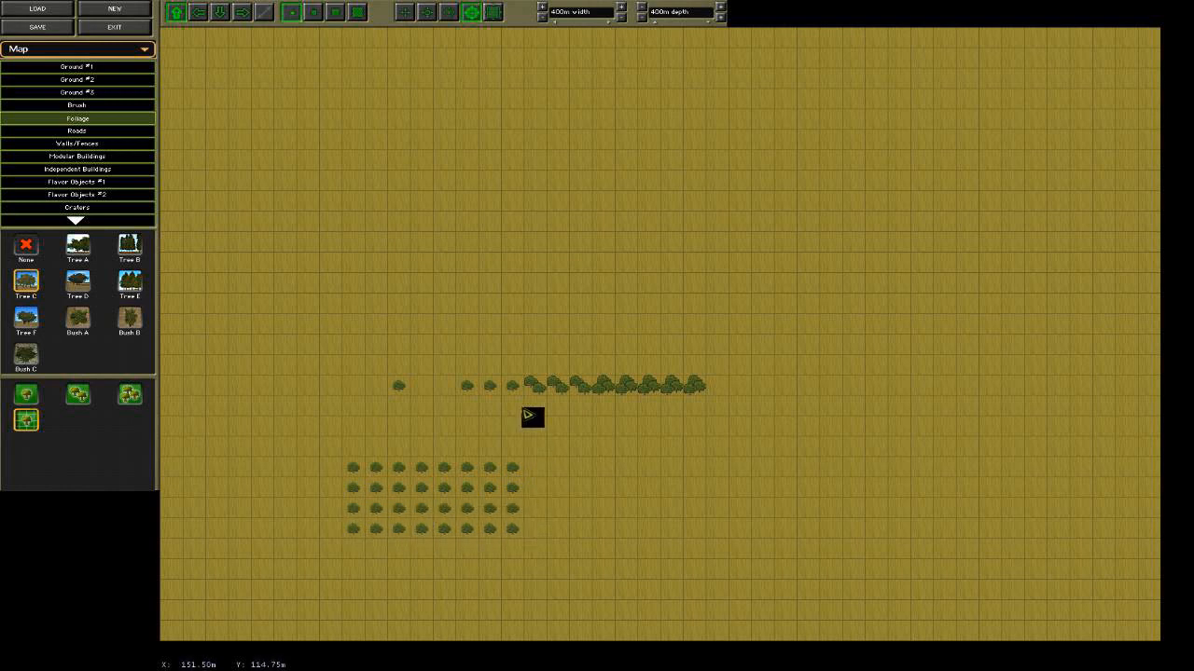
left_click(28, 394)
mouse_move(368, 454)
left_mouse_down()
mouse_move(507, 451)
mouse_move(515, 432)
mouse_move(406, 434)
mouse_move(370, 423)
mouse_move(512, 417)
mouse_move(444, 392)
mouse_move(356, 390)
left_mouse_up()
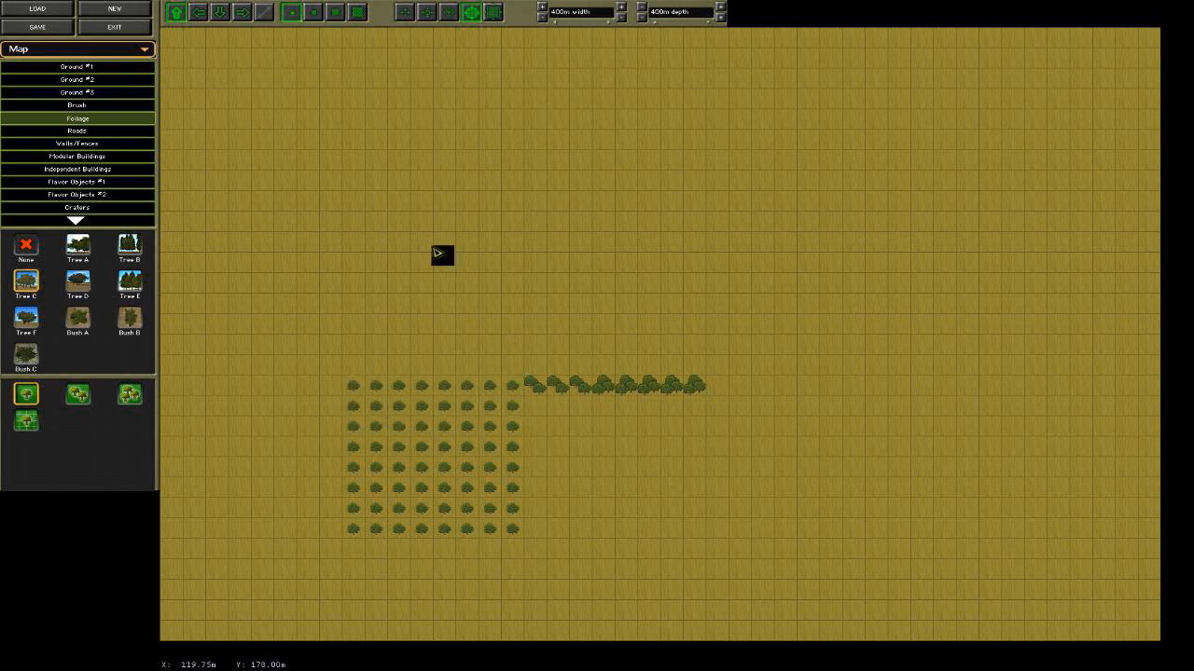
Open the 3-D preview and examine the planted tree block from several heights and directions.
left_click(110, 54)
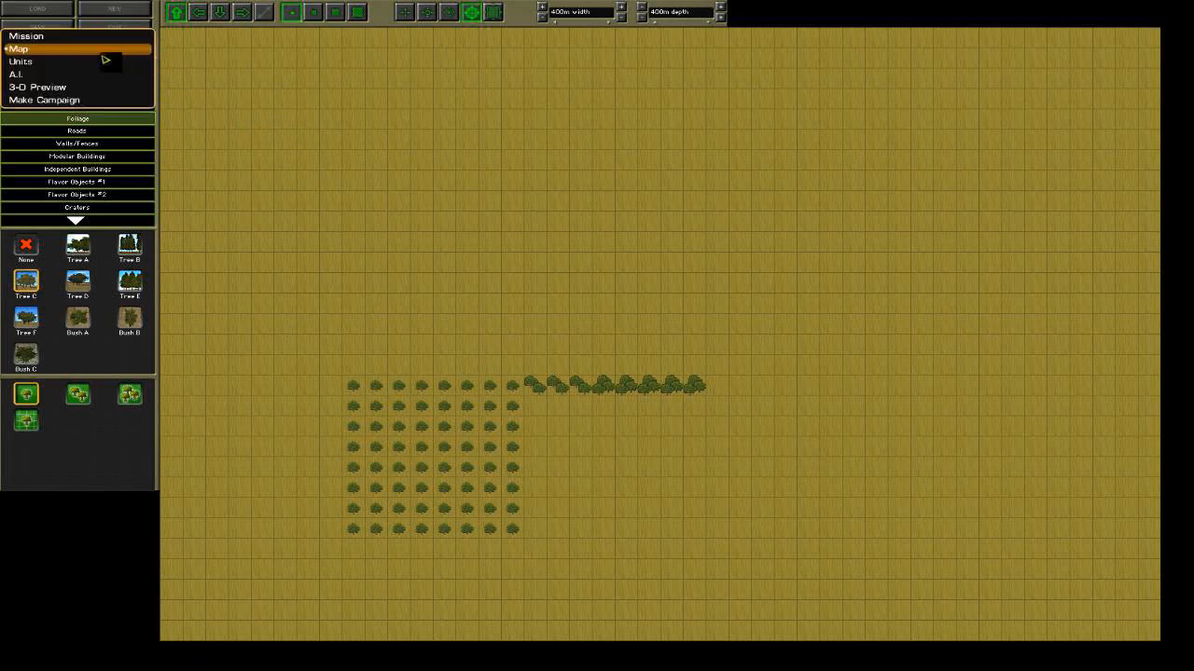
left_click(102, 99)
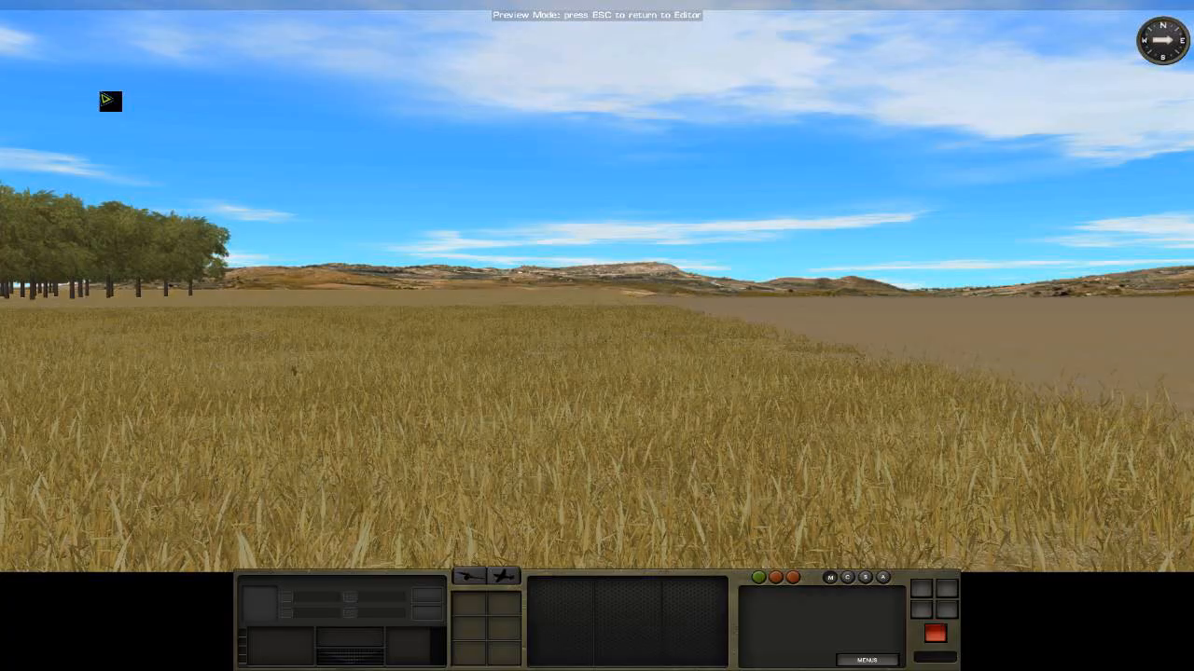
key("2")
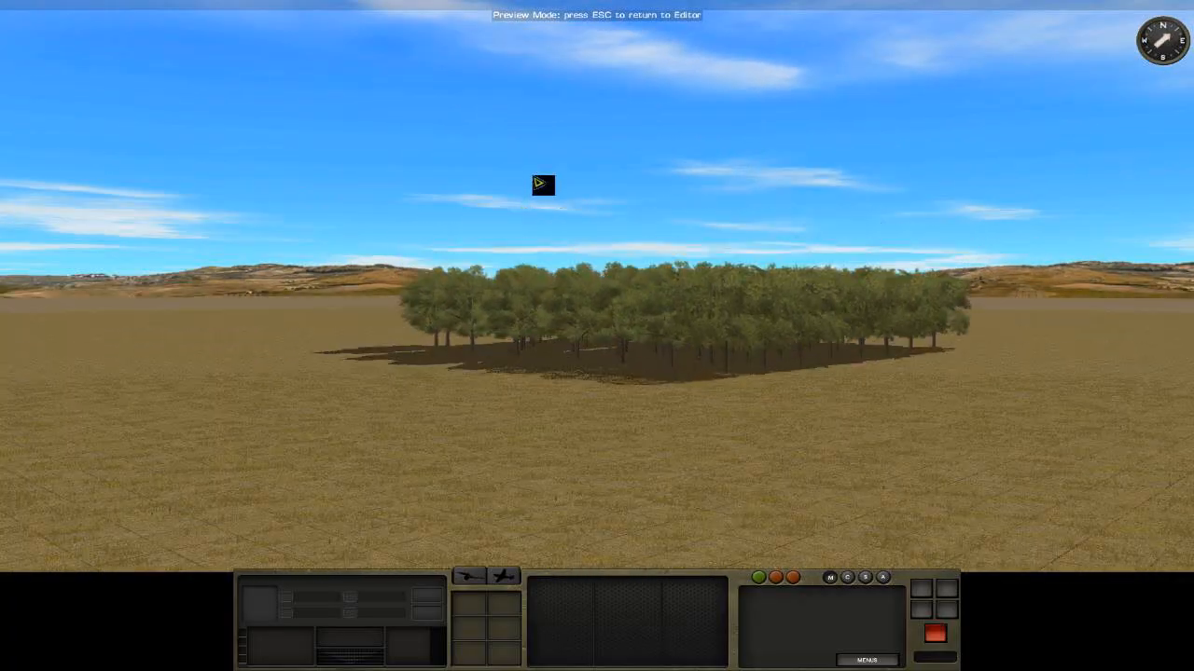
key("3")
left_click_drag(498, 354, 495, 314)
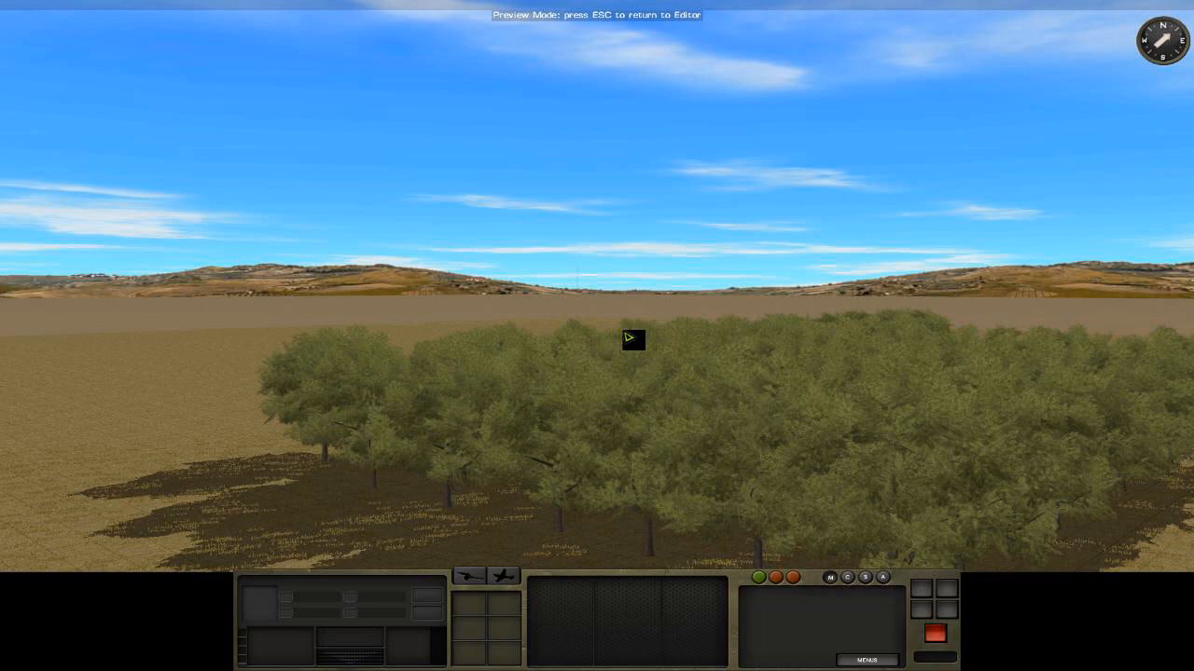
right_click_drag(630, 338, 657, 344)
left_click_drag(657, 344, 638, 338)
mouse_move(2, 448)
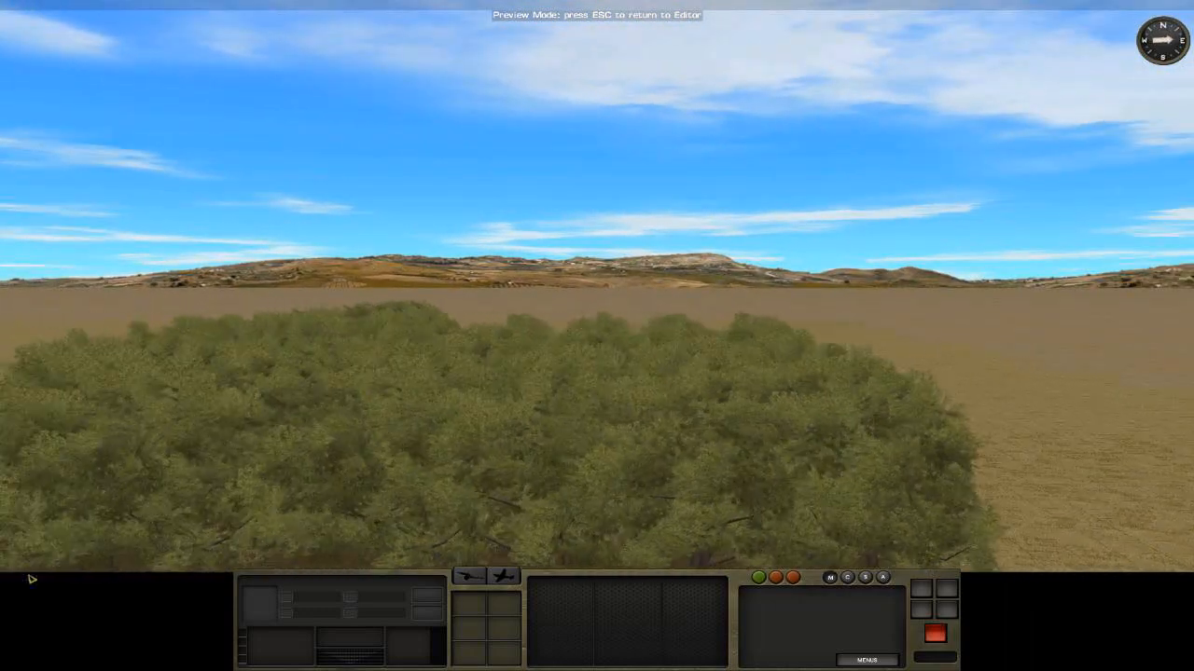
mouse_move(38, 668)
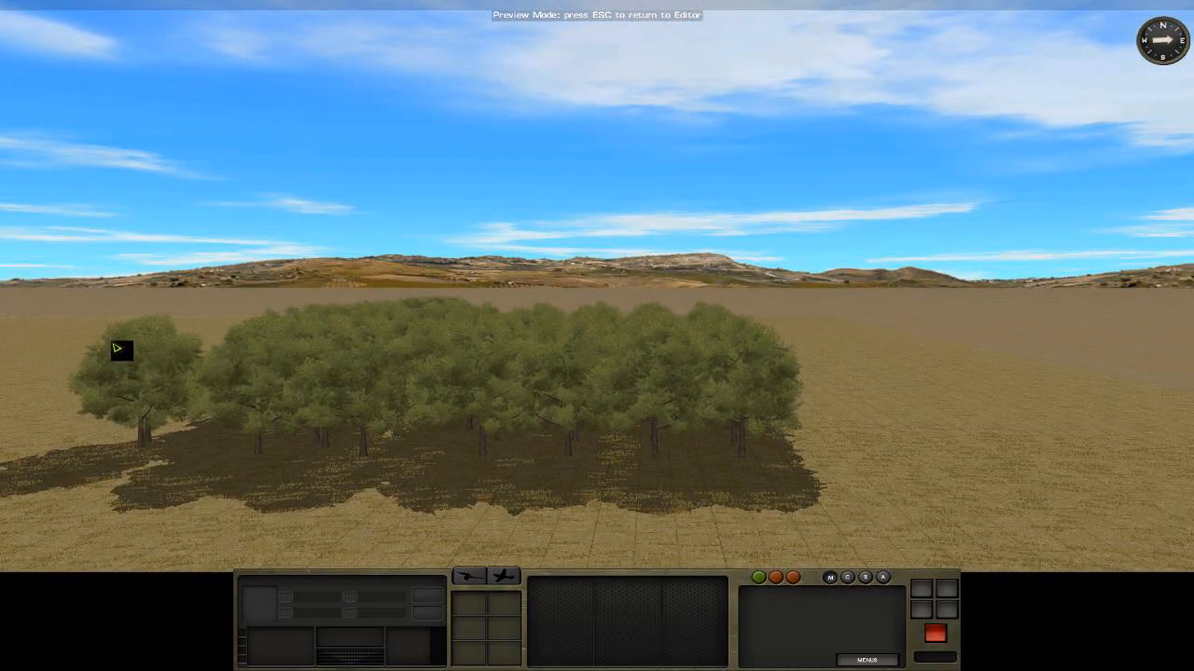
Show nearby trees as trunks only and examine how the trunks are spaced across the block.
key("alt+t")
key("alt+t")
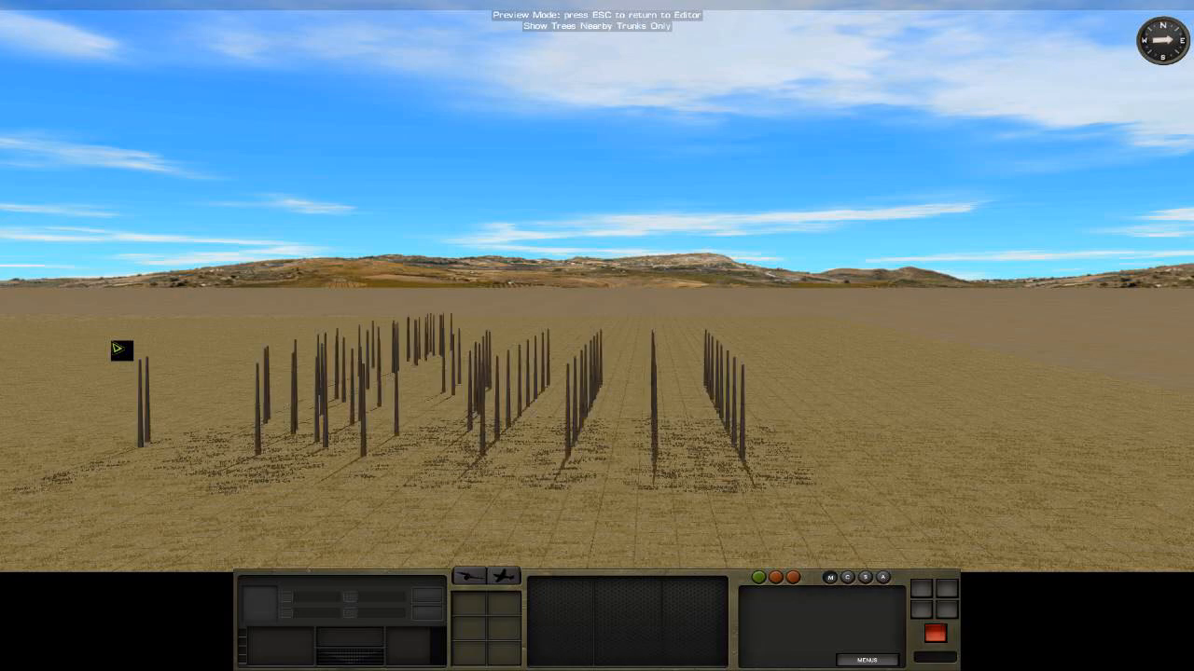
mouse_move(2, 397)
right_click_drag(491, 355, 448, 474)
scroll(447, 474, "down", 3)
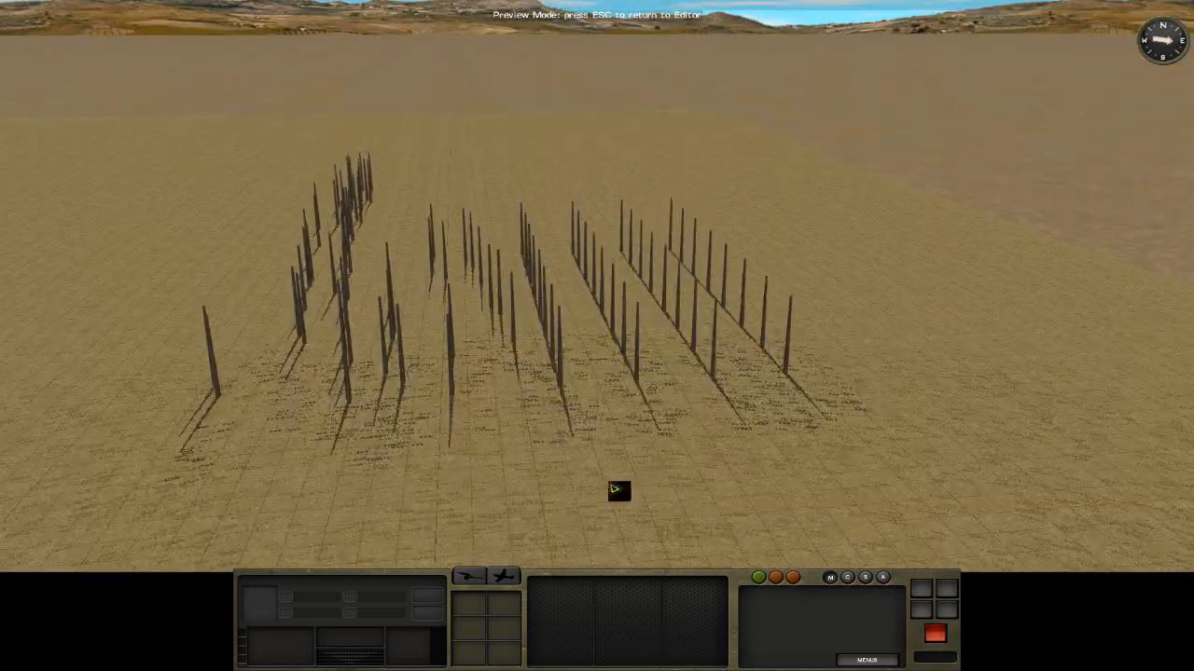
mouse_move(1192, 452)
right_click_drag(897, 340, 823, 353)
mouse_move(1192, 370)
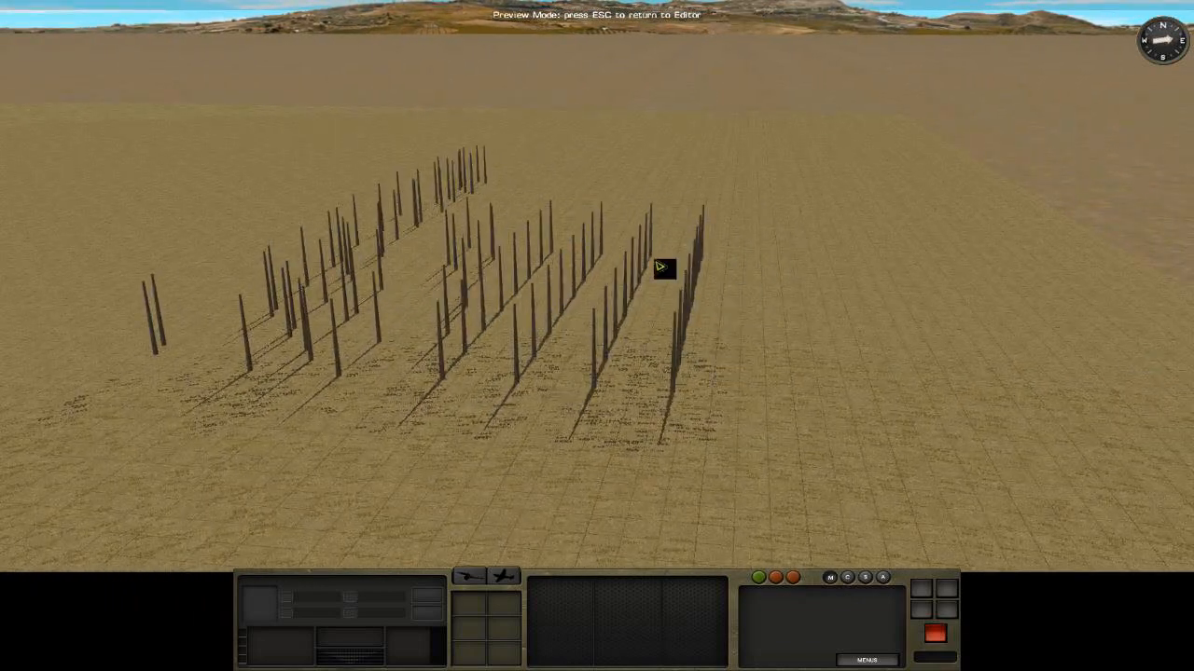
mouse_move(2, 419)
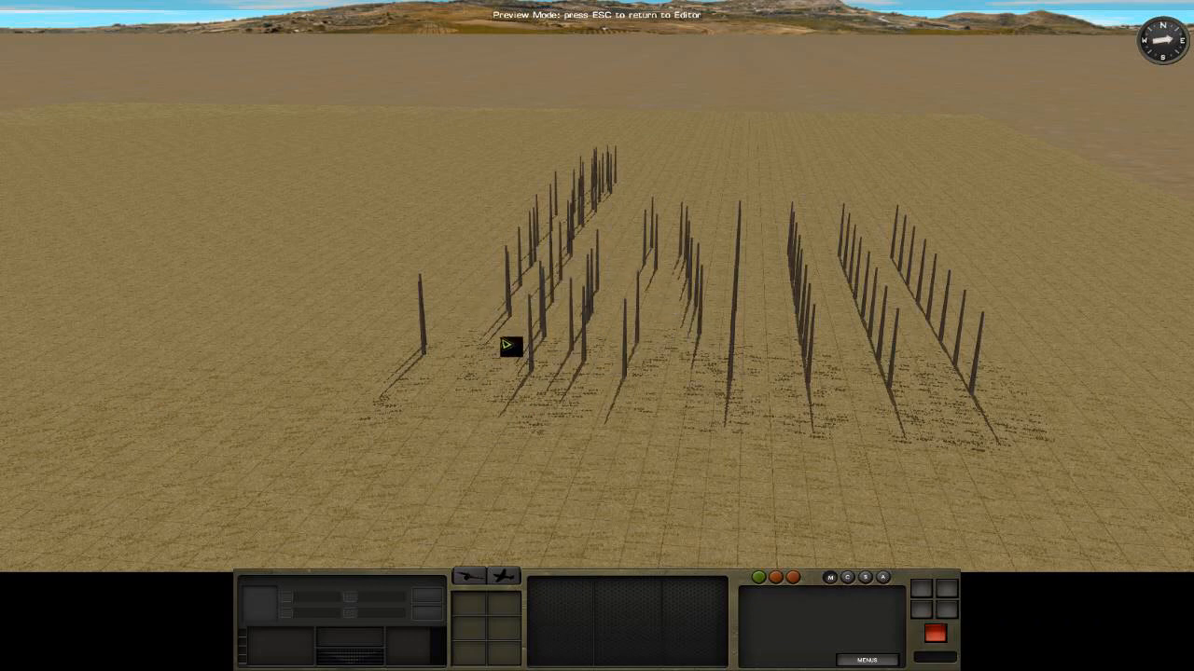
Examine the trunks of the multi-tree row up close and the whole planting from above, and return to the editor.
left_click_drag(534, 324, 534, 293)
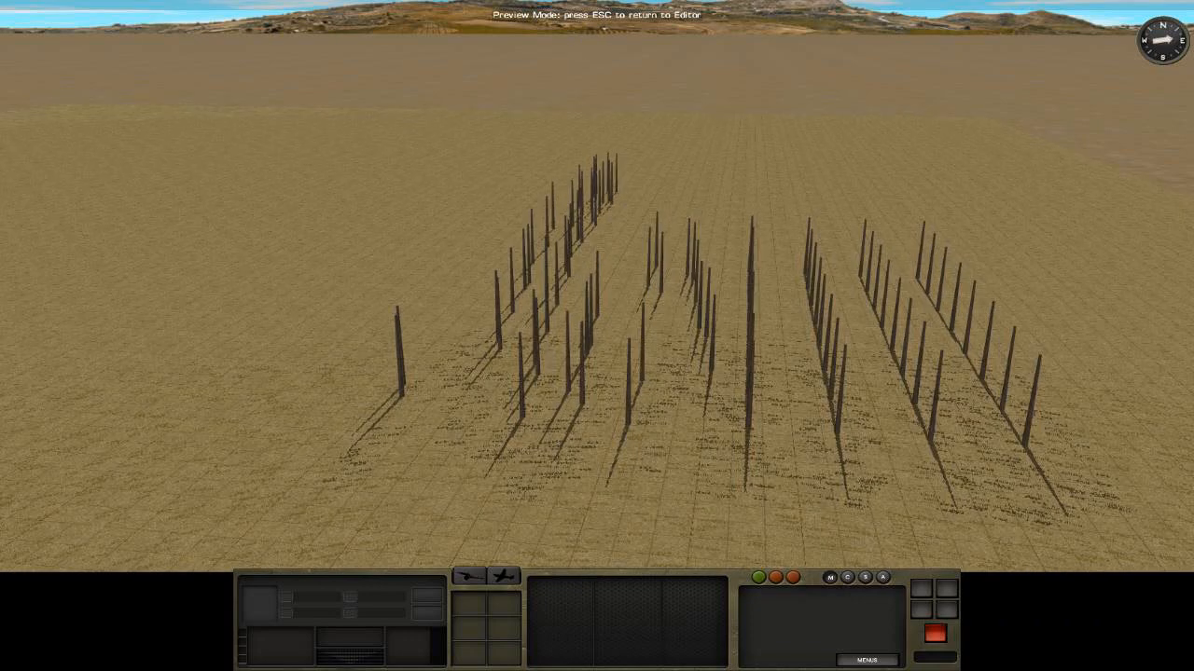
mouse_move(1192, 298)
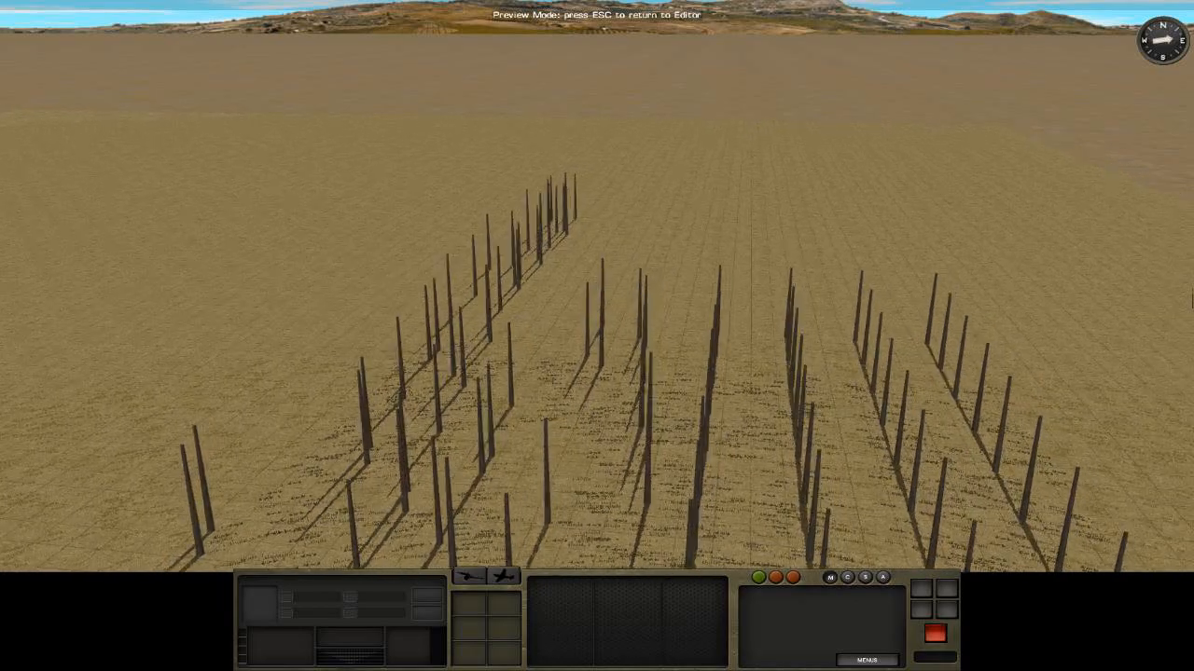
mouse_move(503, 203)
right_mouse_down()
mouse_move(361, 267)
mouse_move(494, 213)
right_mouse_up()
right_click_drag(890, 104, 1026, 84)
left_click_drag(1026, 84, 1025, 19)
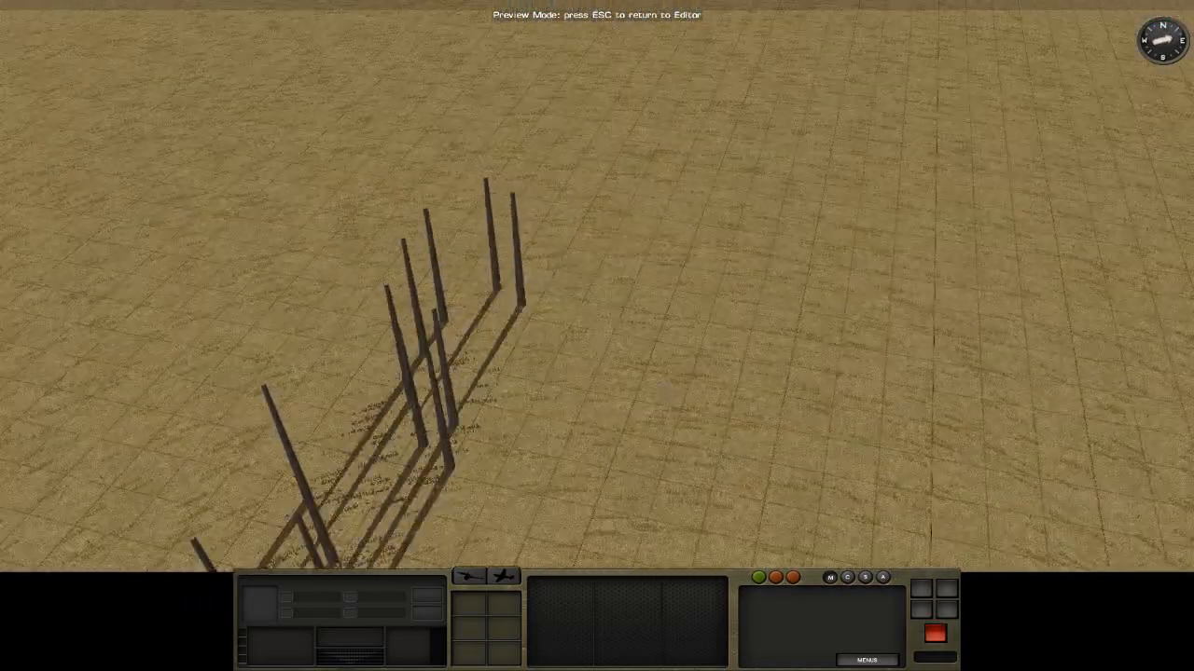
mouse_move(397, 669)
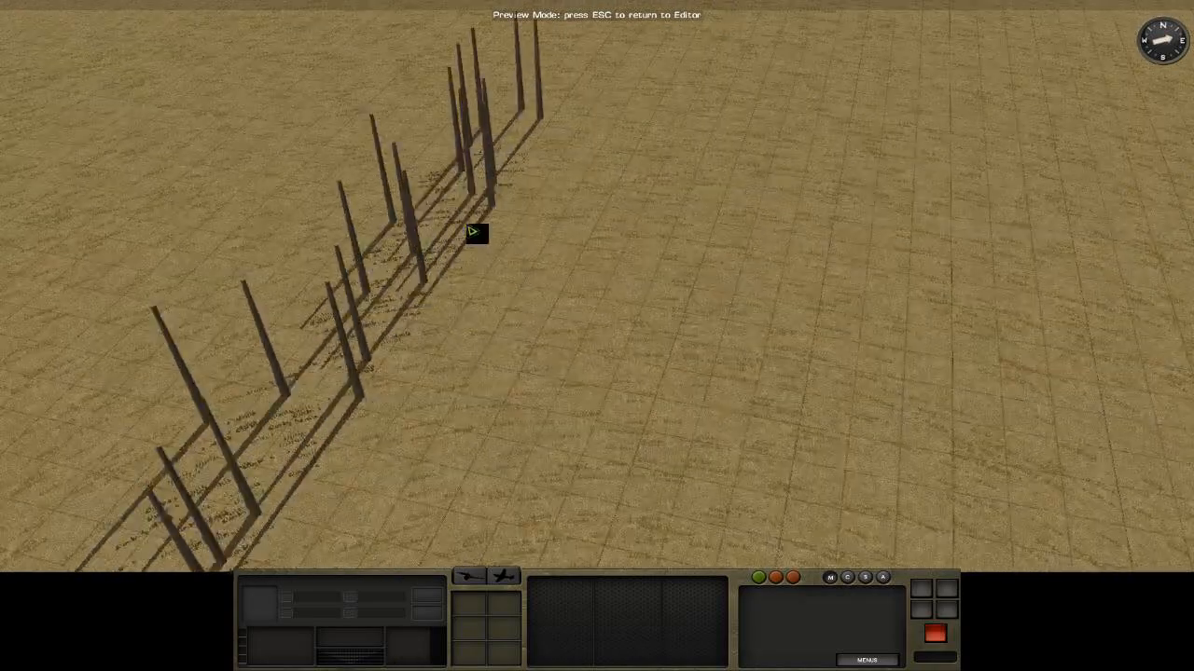
scroll(469, 227, "down", 3)
left_click_drag(469, 227, 609, 310)
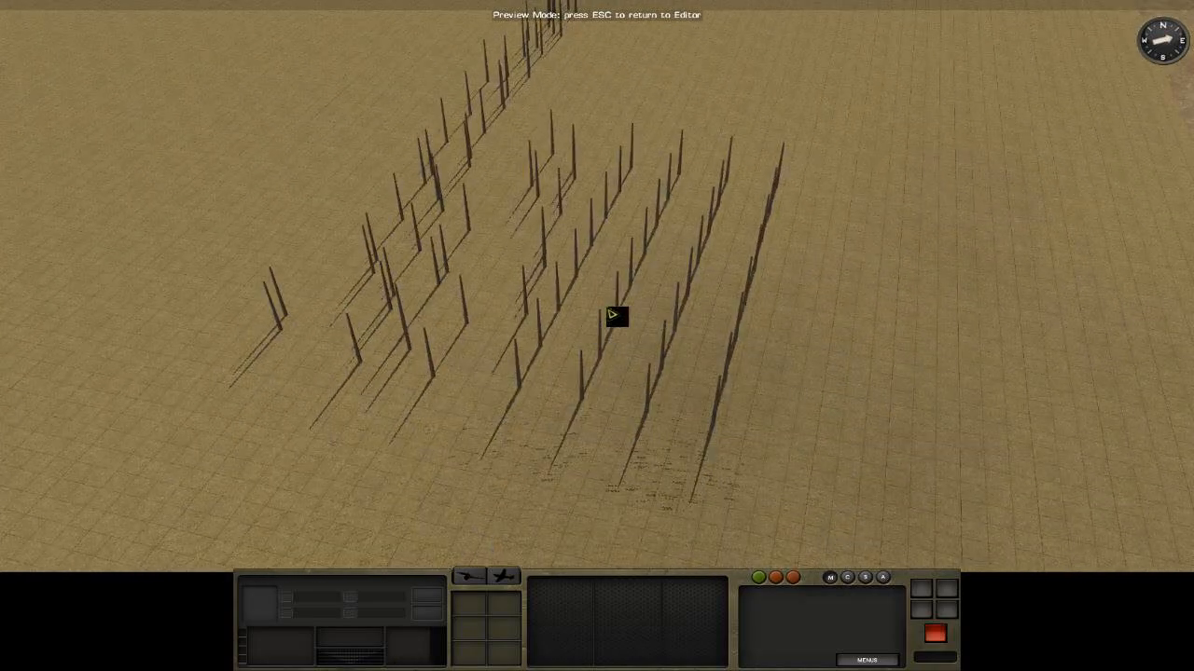
key("Escape")
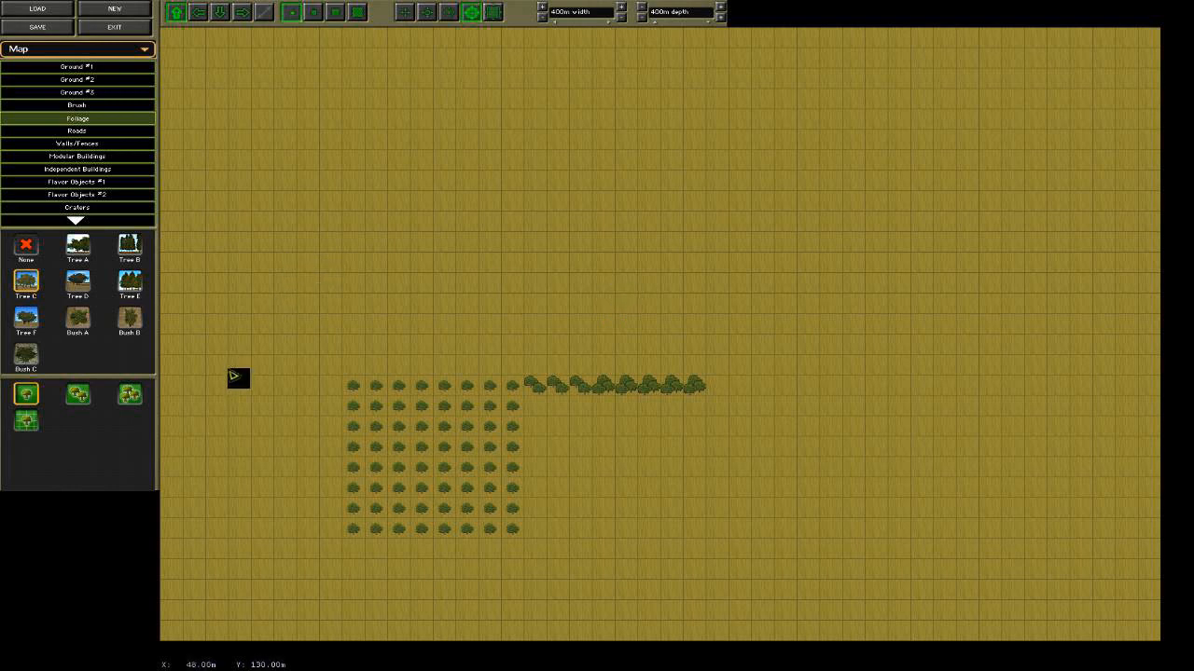
Paint a dense block of three-tree Tree C tiles, about 14 by 12 tiles, in the map's upper-right area with the second-largest brush.
left_click(131, 395)
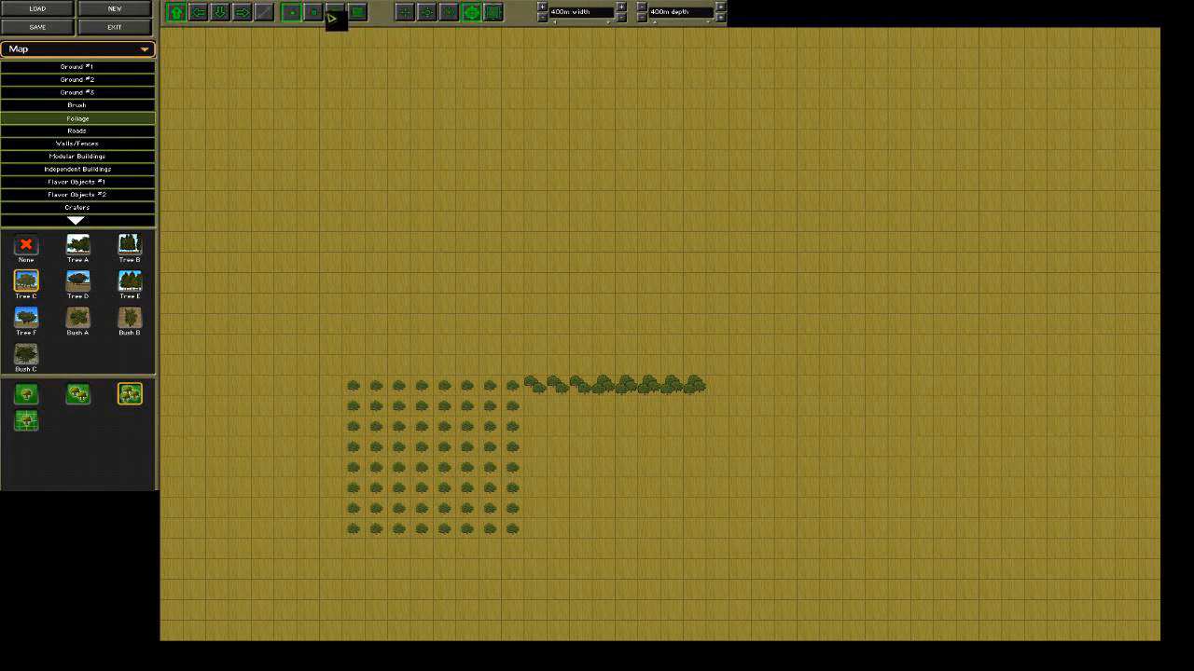
mouse_move(831, 211)
left_mouse_down()
mouse_move(882, 202)
mouse_move(867, 271)
mouse_move(889, 162)
mouse_move(914, 258)
left_mouse_up()
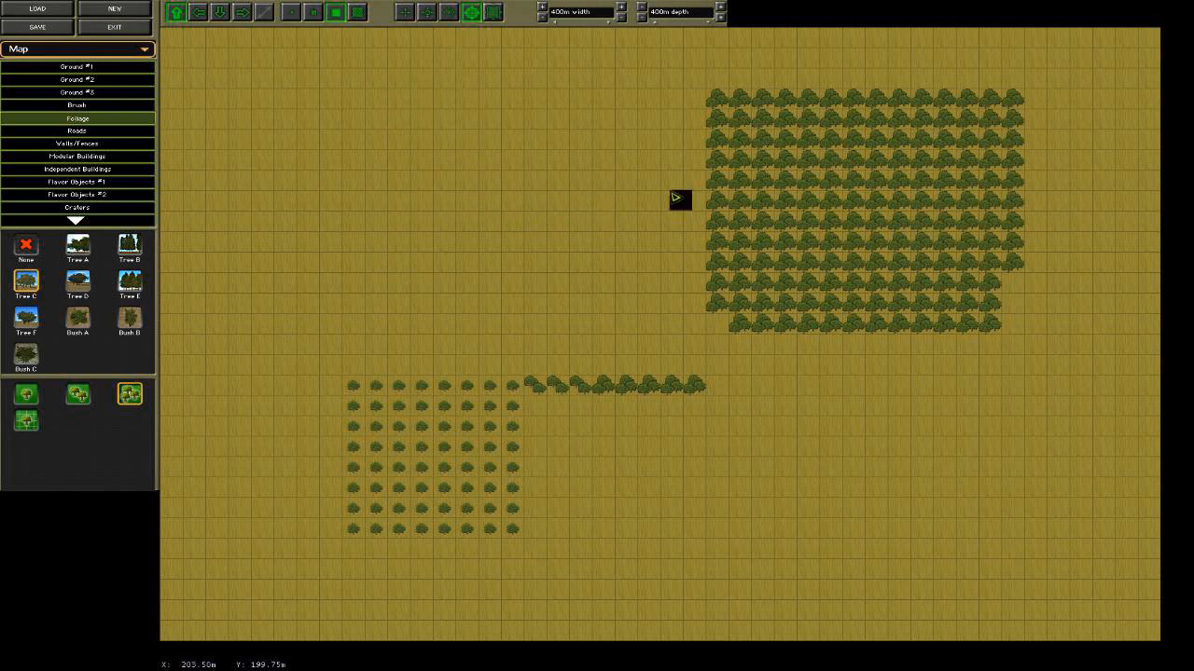
Erase all the planted trees from the map, including the dense block, the multi-tree row and the single-tree grid.
right_click(758, 138)
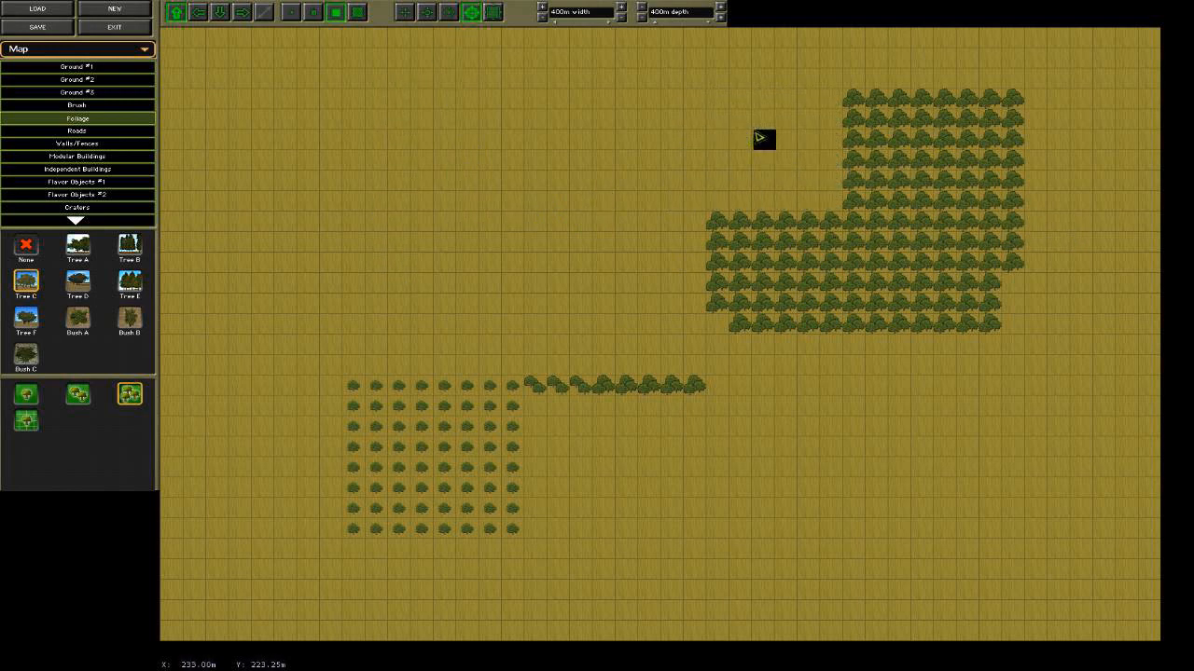
right_click(923, 161)
mouse_move(924, 162)
right_mouse_down()
mouse_move(1026, 171)
mouse_move(978, 277)
mouse_move(746, 294)
mouse_move(690, 399)
mouse_move(464, 416)
mouse_move(395, 460)
mouse_move(342, 423)
mouse_move(360, 522)
mouse_move(480, 523)
mouse_move(532, 388)
mouse_move(463, 172)
right_mouse_up()
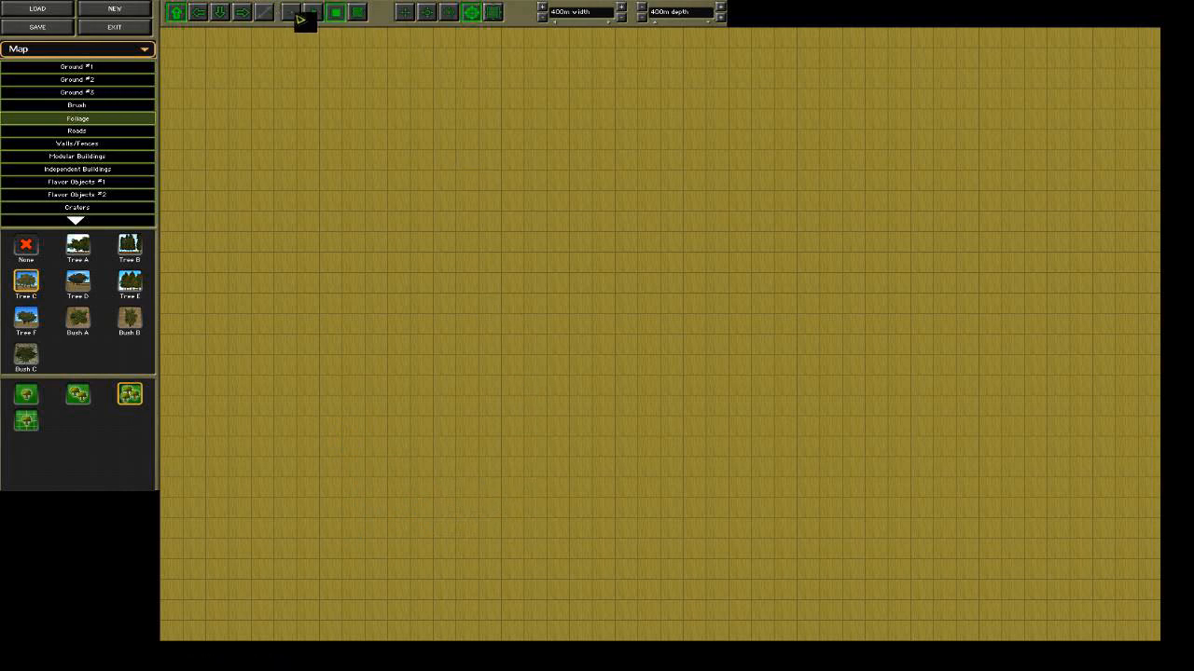
Lay a straight vertical gravel road about 11 tiles long near the map's centre, using the smallest brush.
left_click(429, 15)
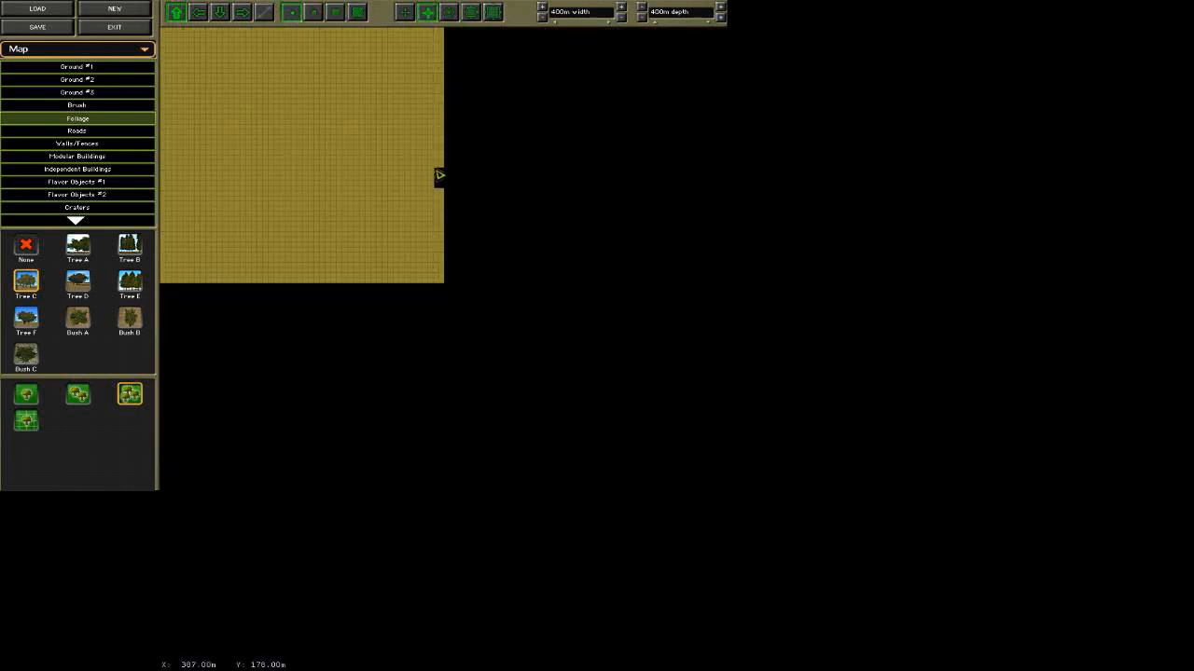
left_click(449, 13)
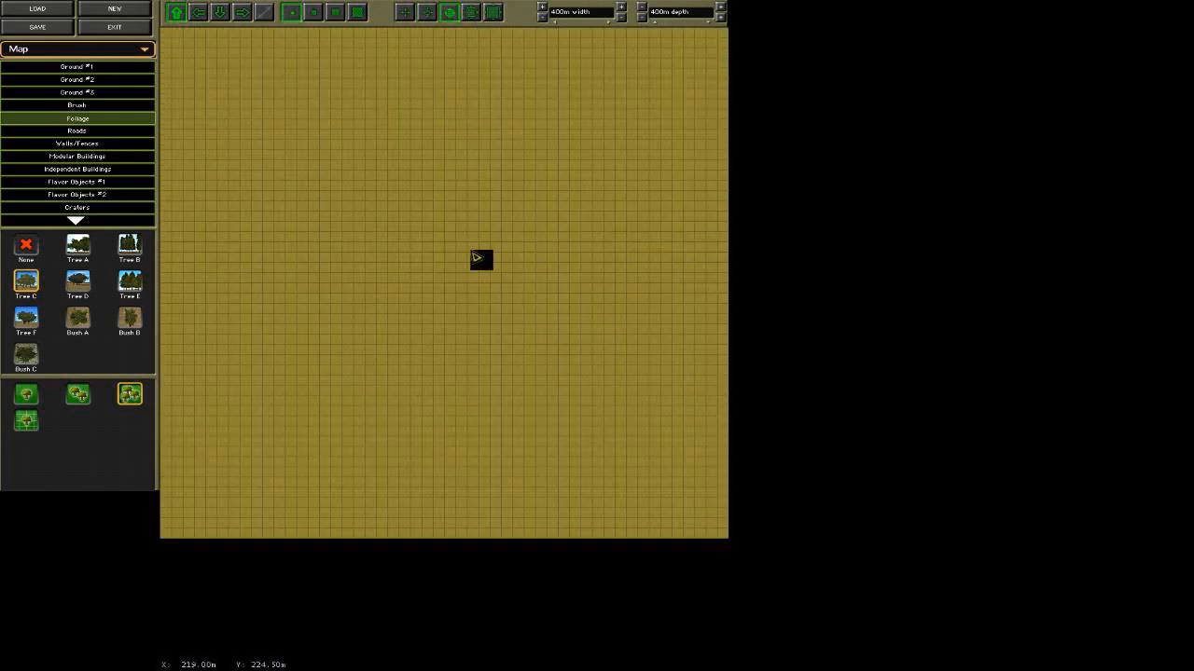
left_click(77, 320)
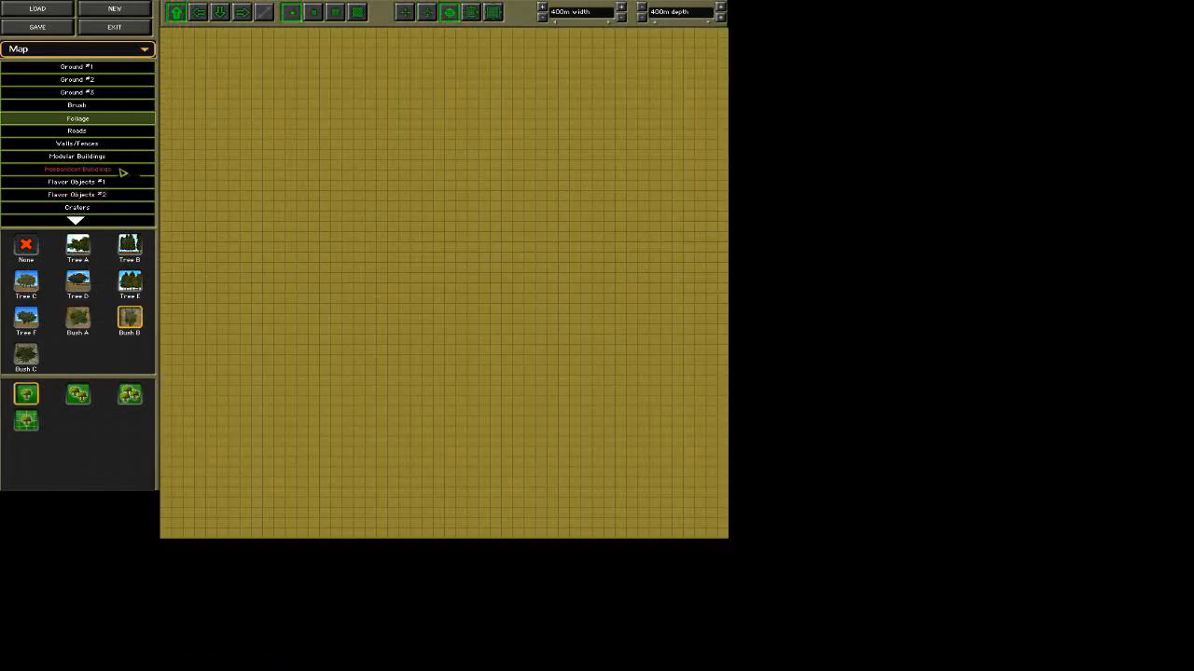
left_click(112, 132)
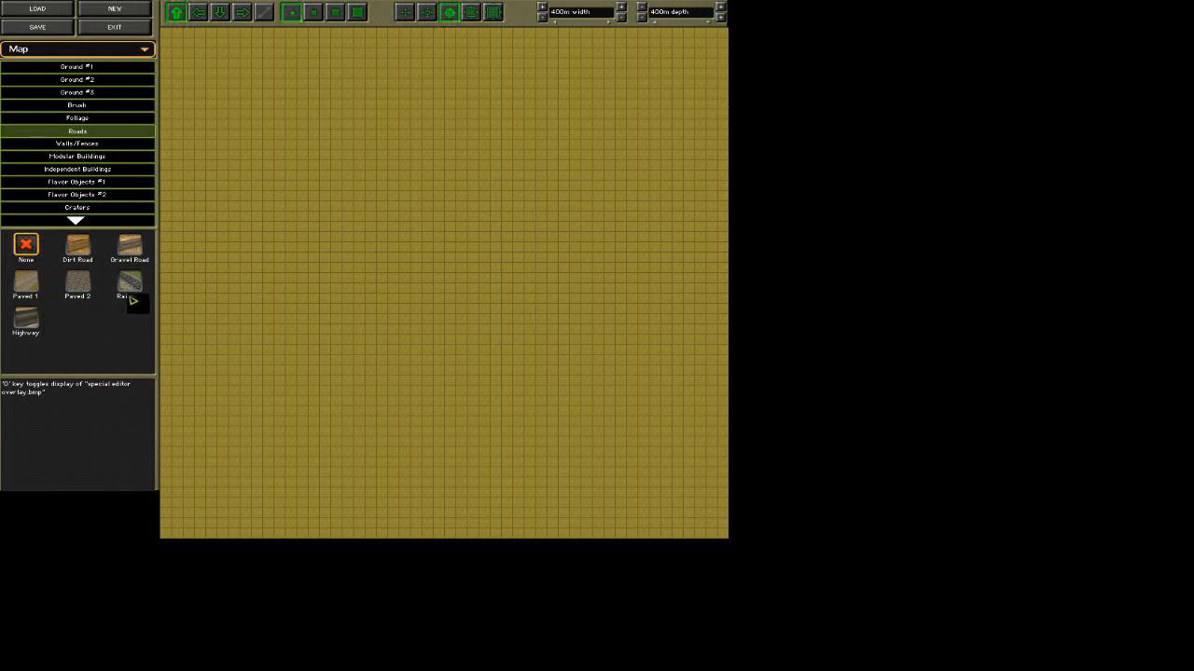
left_click(135, 251)
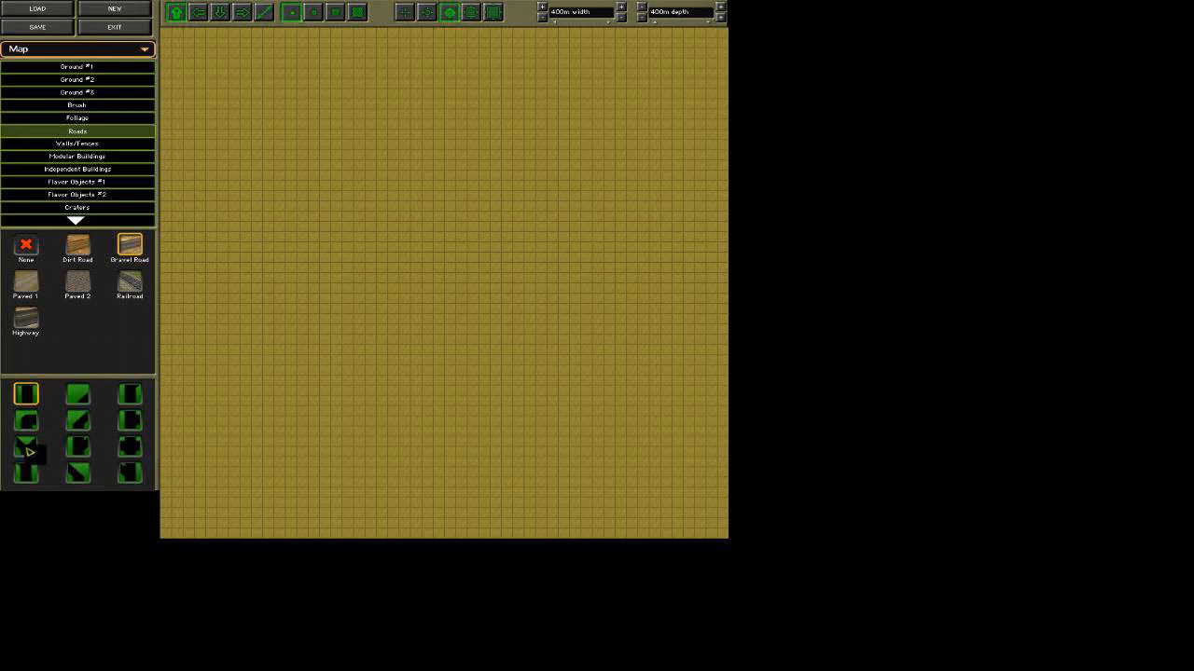
left_click_drag(422, 359, 416, 246)
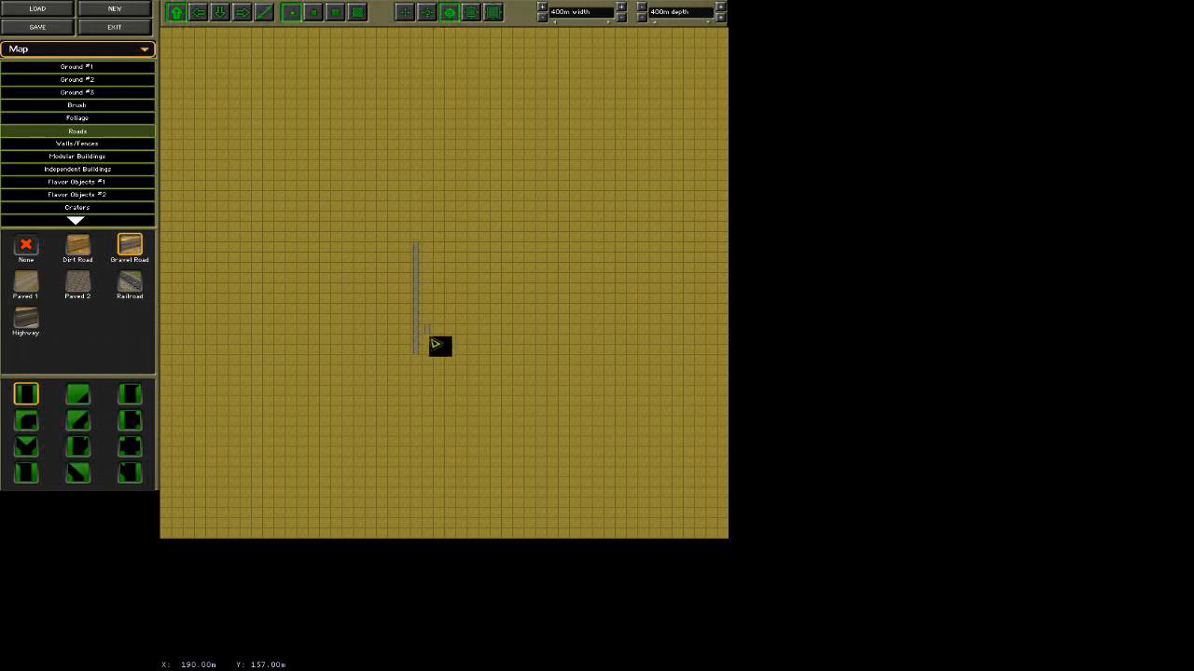
Add a curve piece at the gravel road's upper end and extend it rightward with about 8 tiles of straight horizontal road.
left_click(26, 421)
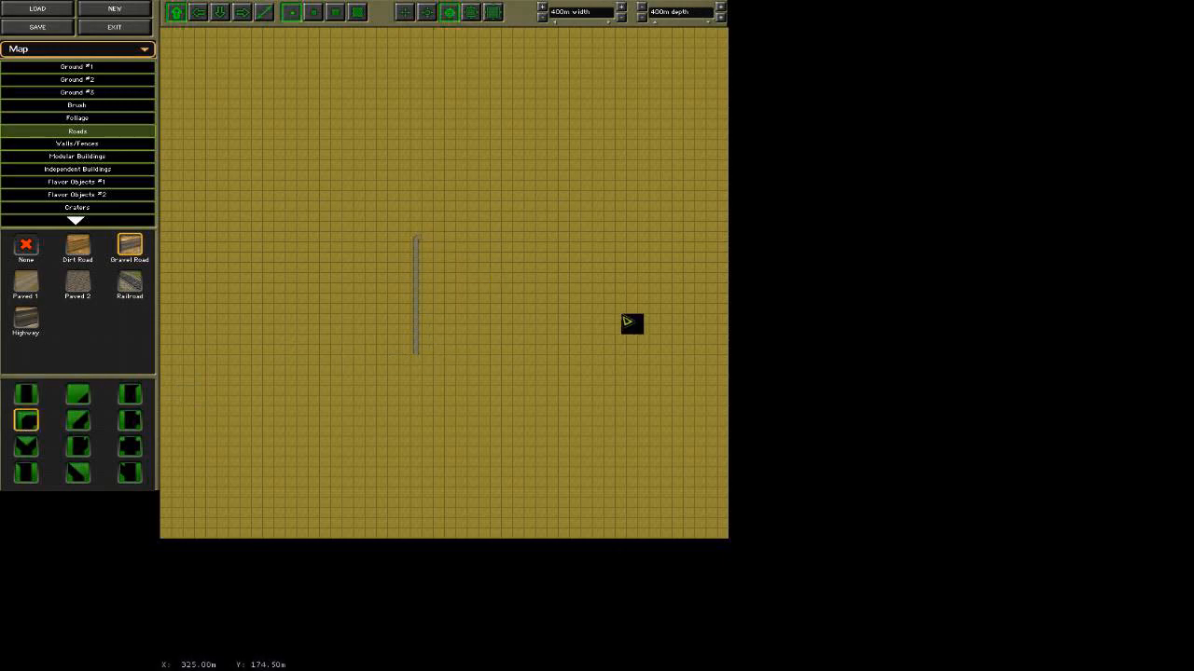
left_click(200, 14)
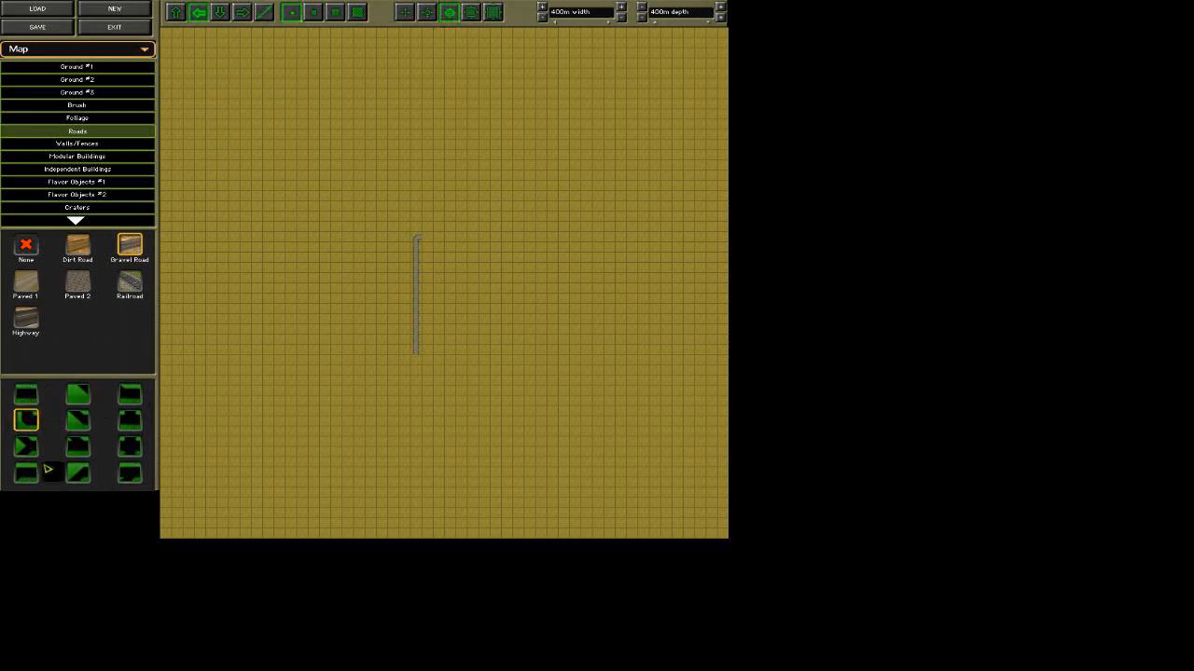
left_click(25, 397)
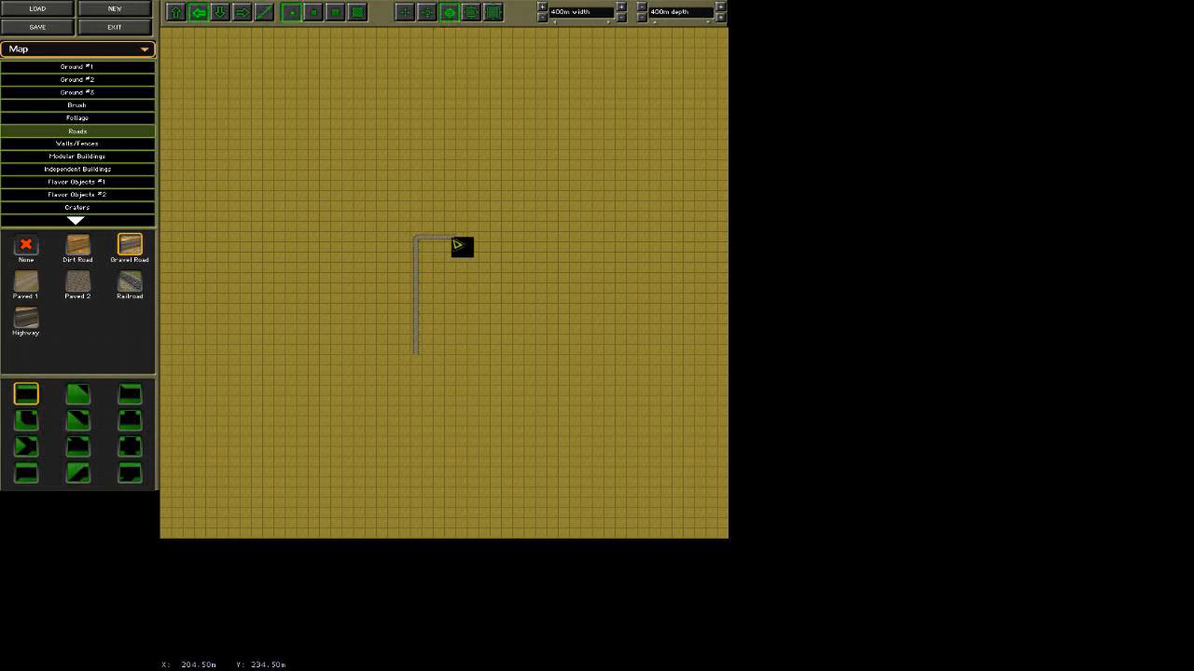
left_click_drag(457, 244, 512, 246)
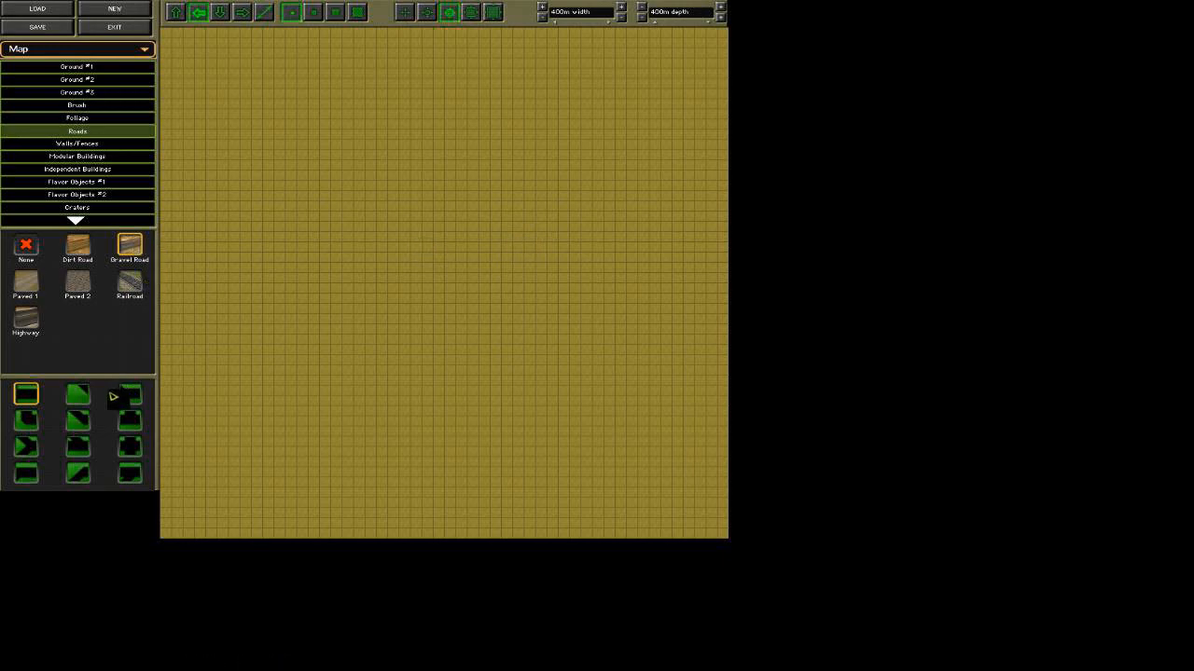
Place three separate, evenly spaced two-story houses facing up in a row, using the second House shape from the independent buildings.
left_click(116, 145)
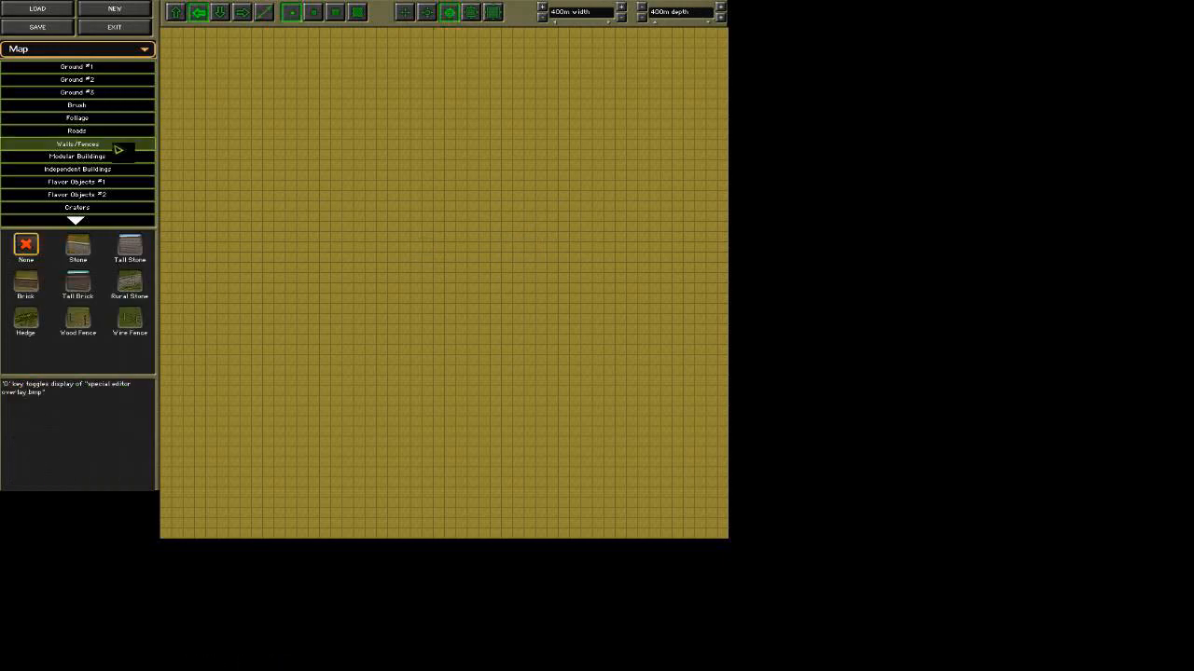
left_click(118, 158)
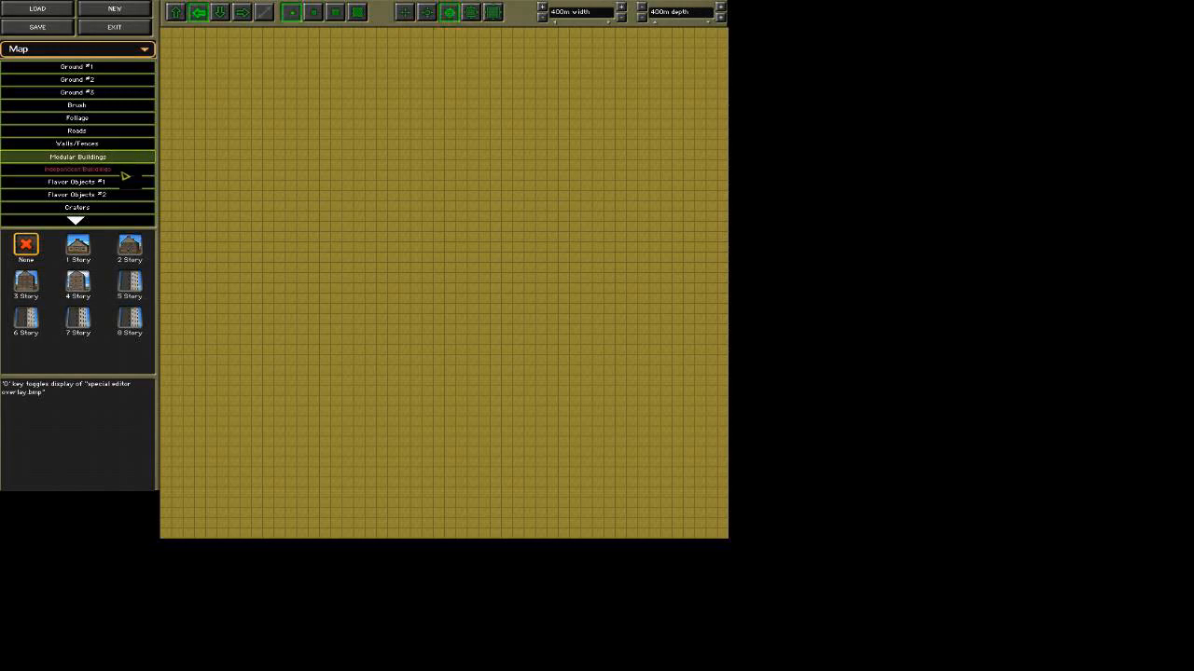
left_click(125, 172)
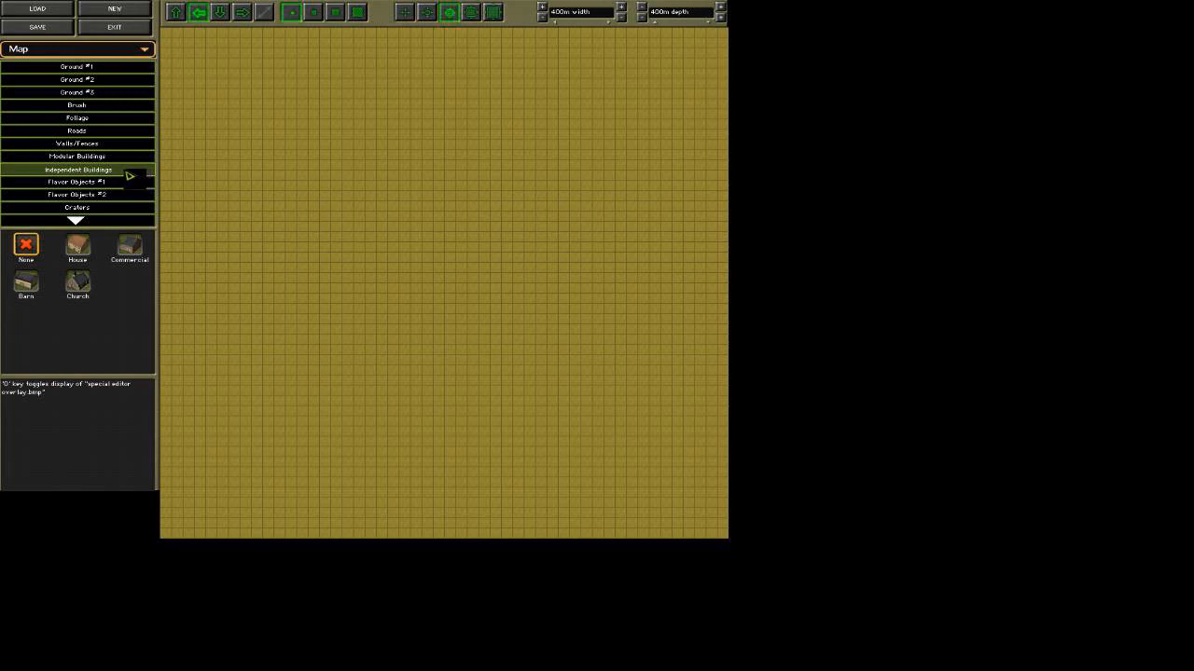
left_click(77, 247)
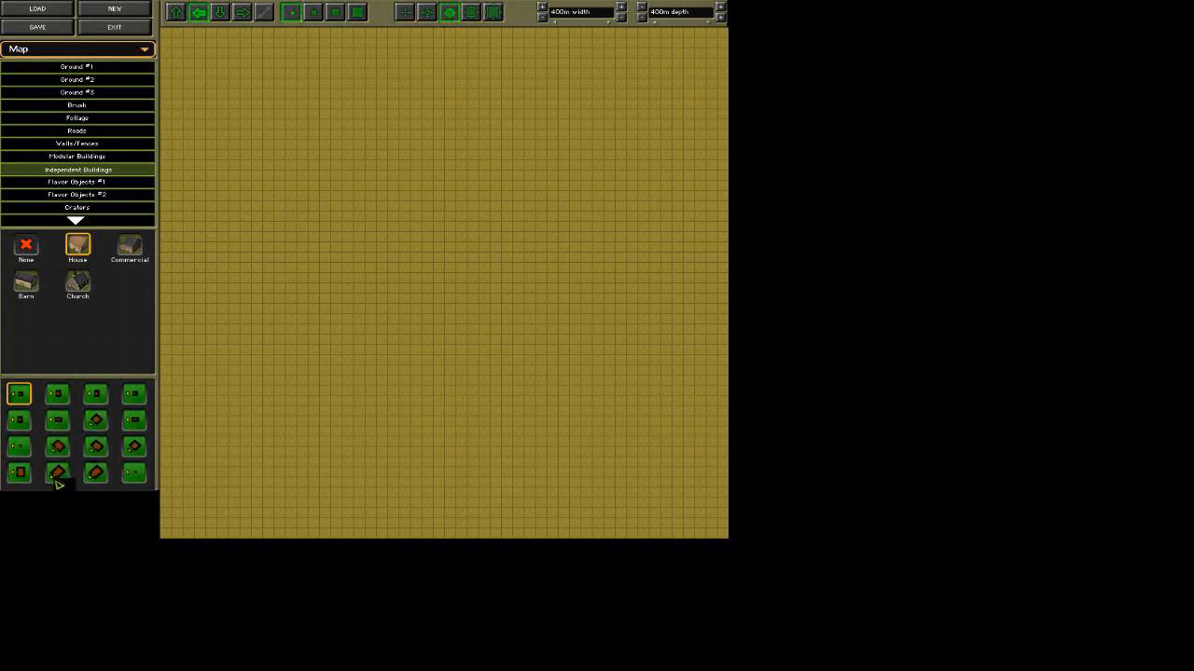
left_click(221, 15)
left_click(243, 14)
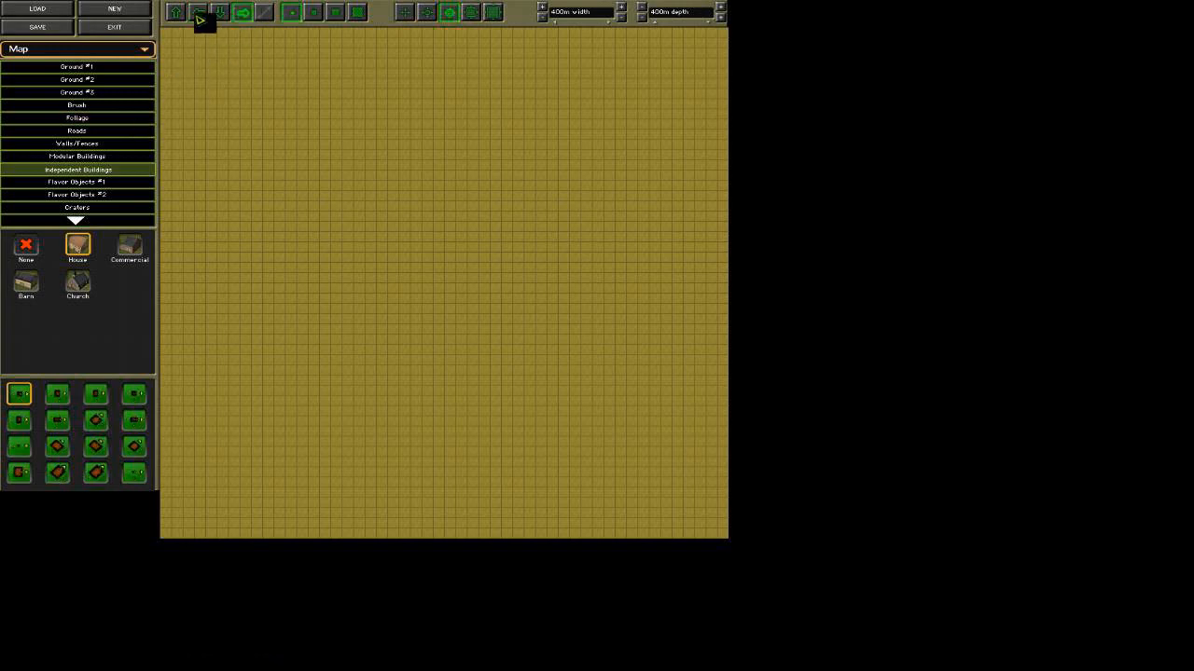
left_click(175, 14)
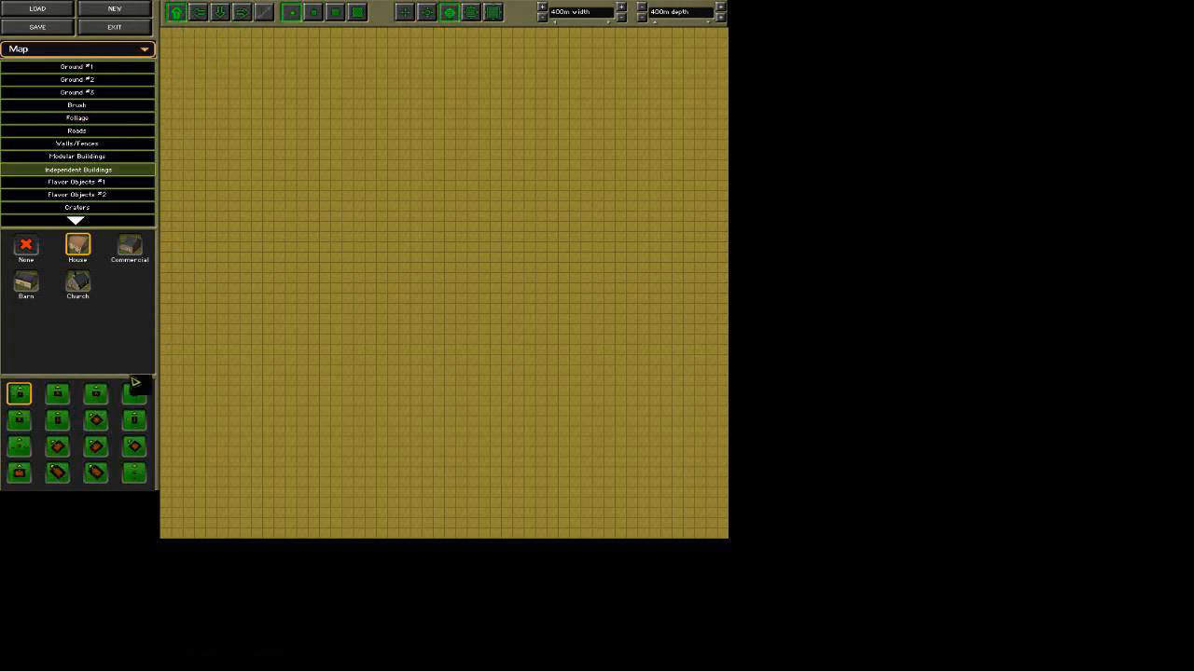
left_click(58, 397)
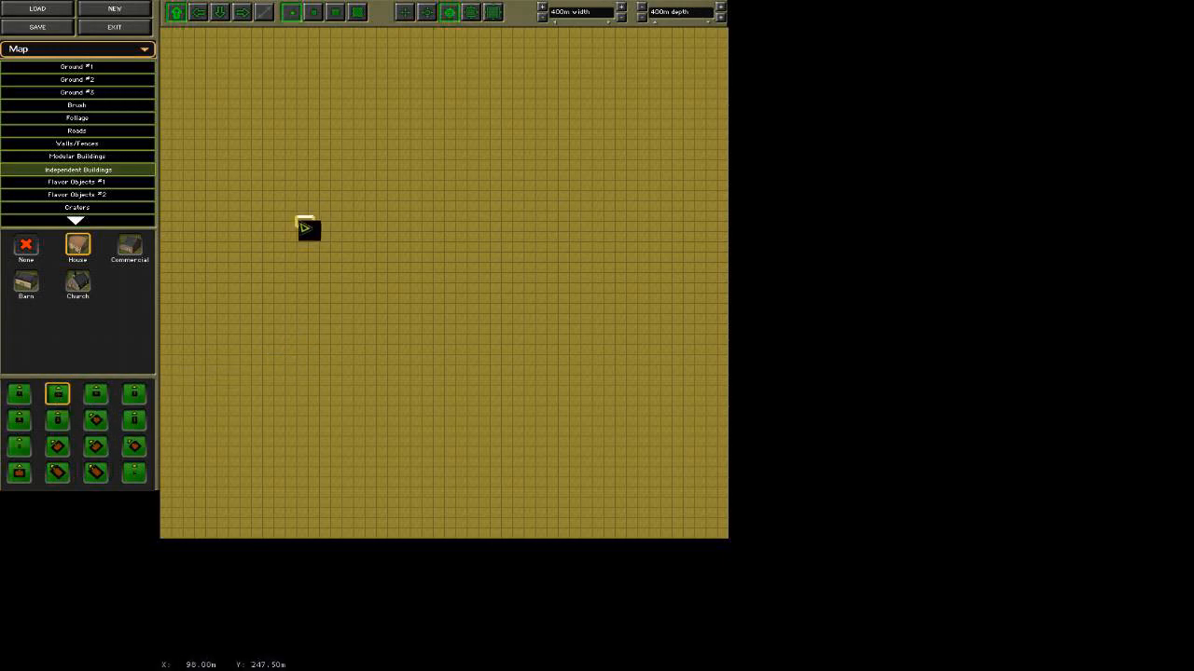
left_click(338, 230)
left_click(373, 229)
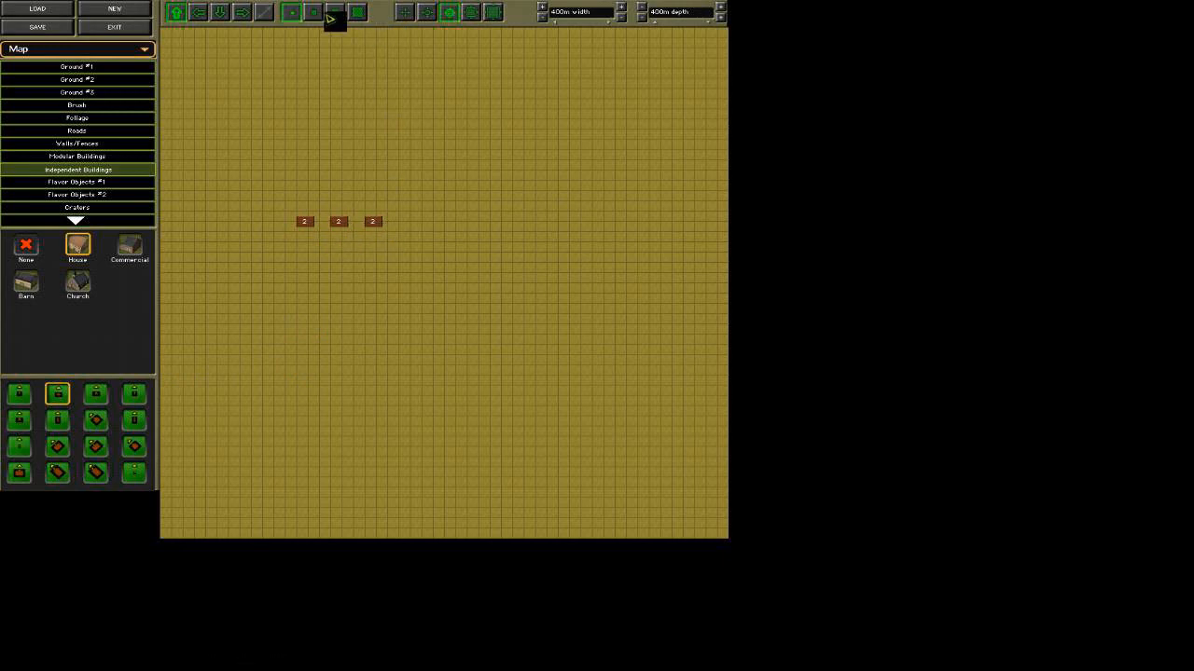
Place four adjoining two-story houses in line with and to the right of the three separate houses.
left_click(473, 12)
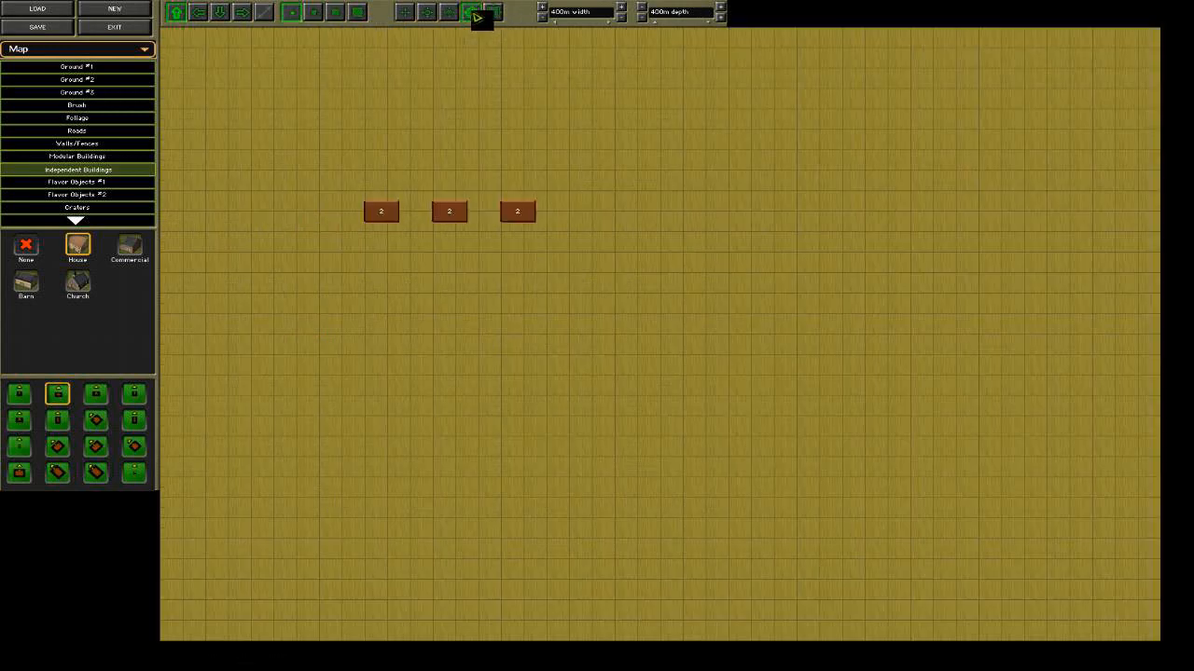
mouse_move(477, 1)
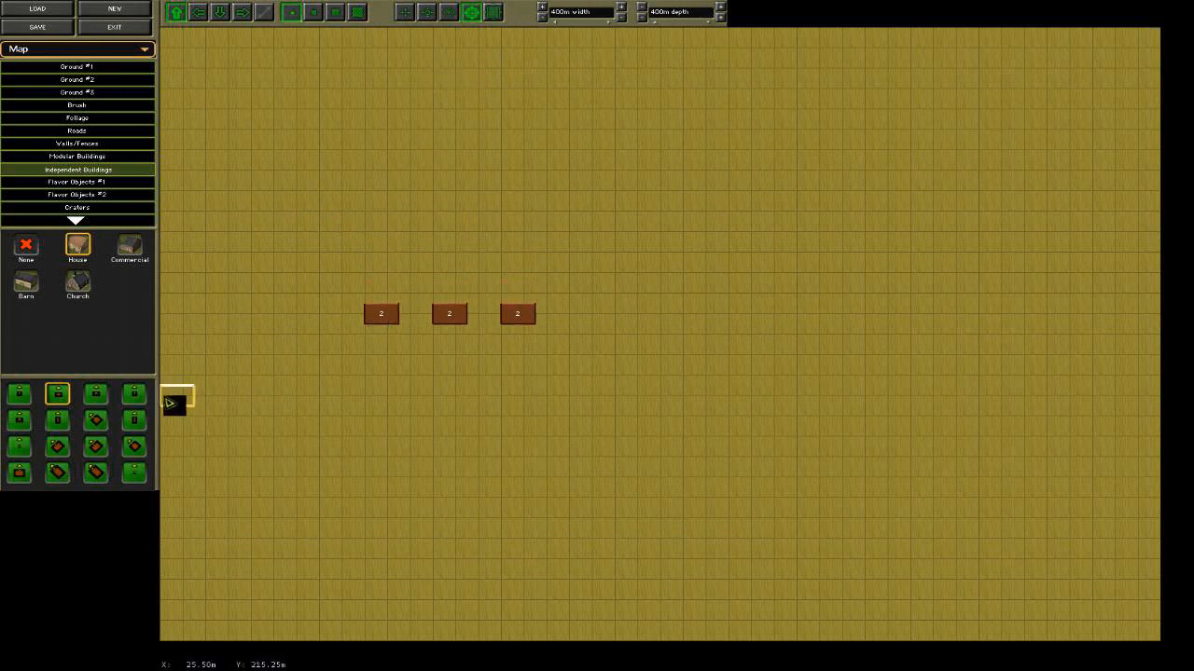
left_click(598, 326)
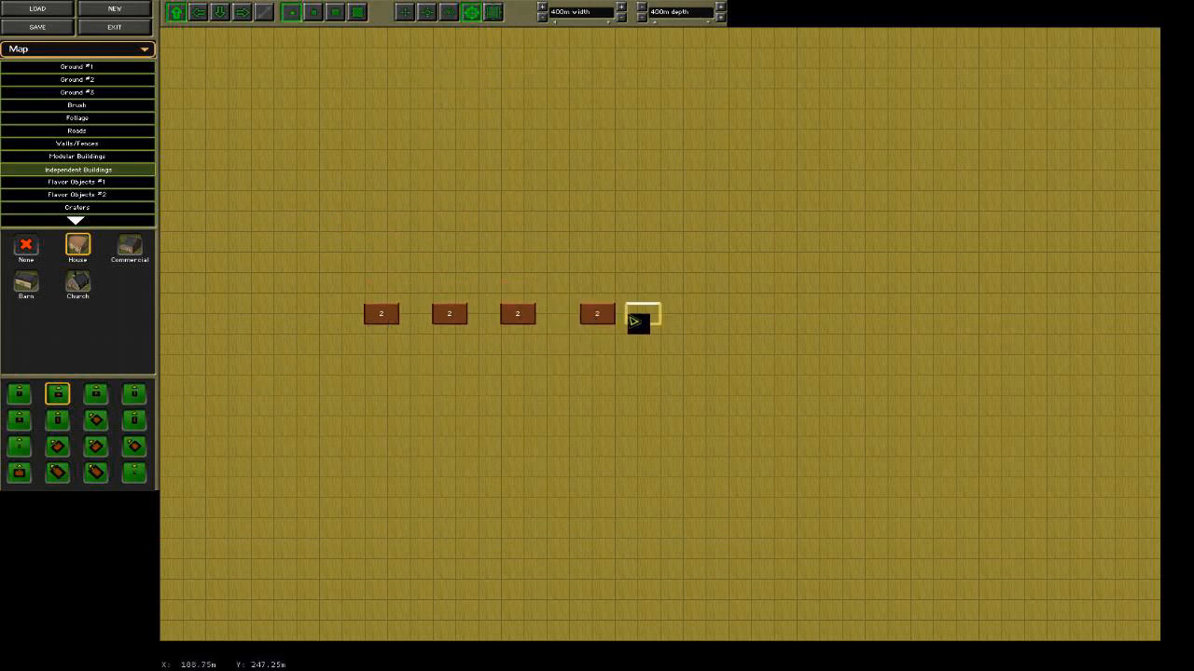
left_click(630, 323)
left_click(659, 325)
left_click(696, 324)
Place six 2 Story modular buildings facing down in a row above the houses: an adjoining pair, an adjoining trio and one separate building.
left_click(92, 157)
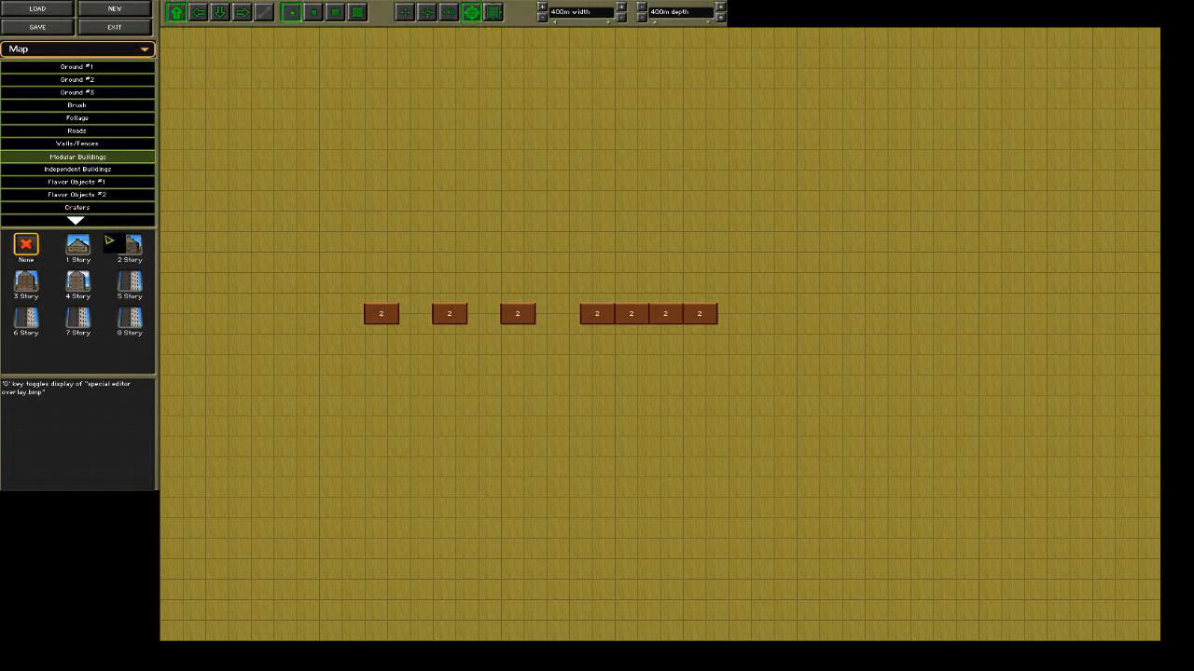
left_click(130, 247)
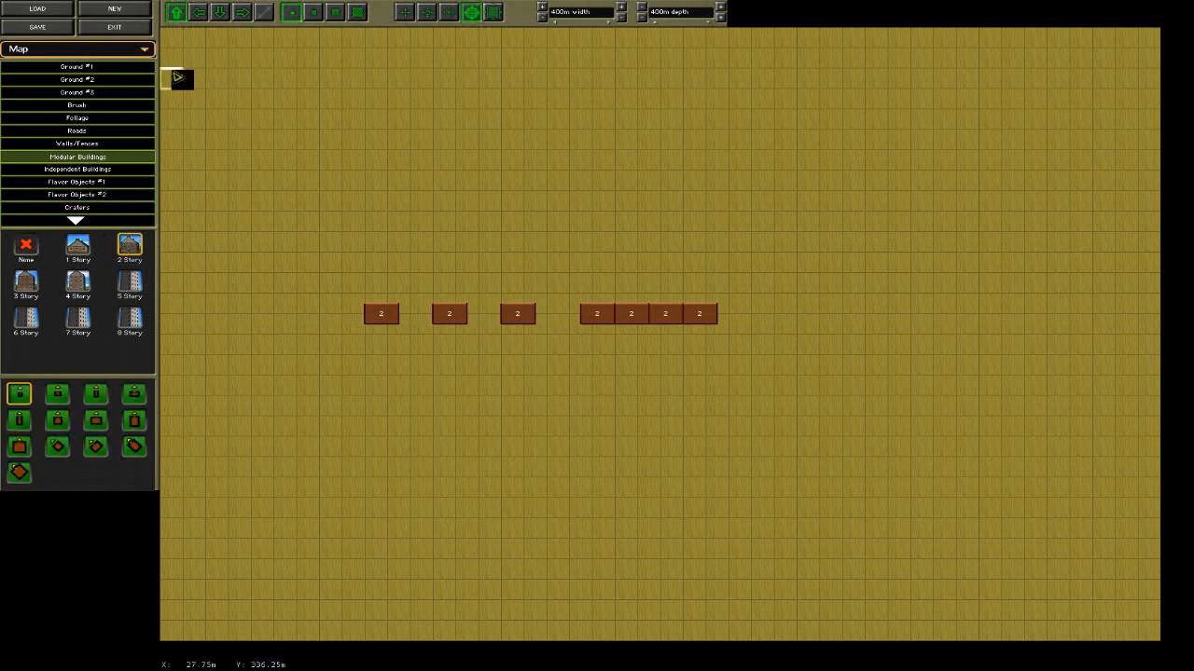
left_click(220, 12)
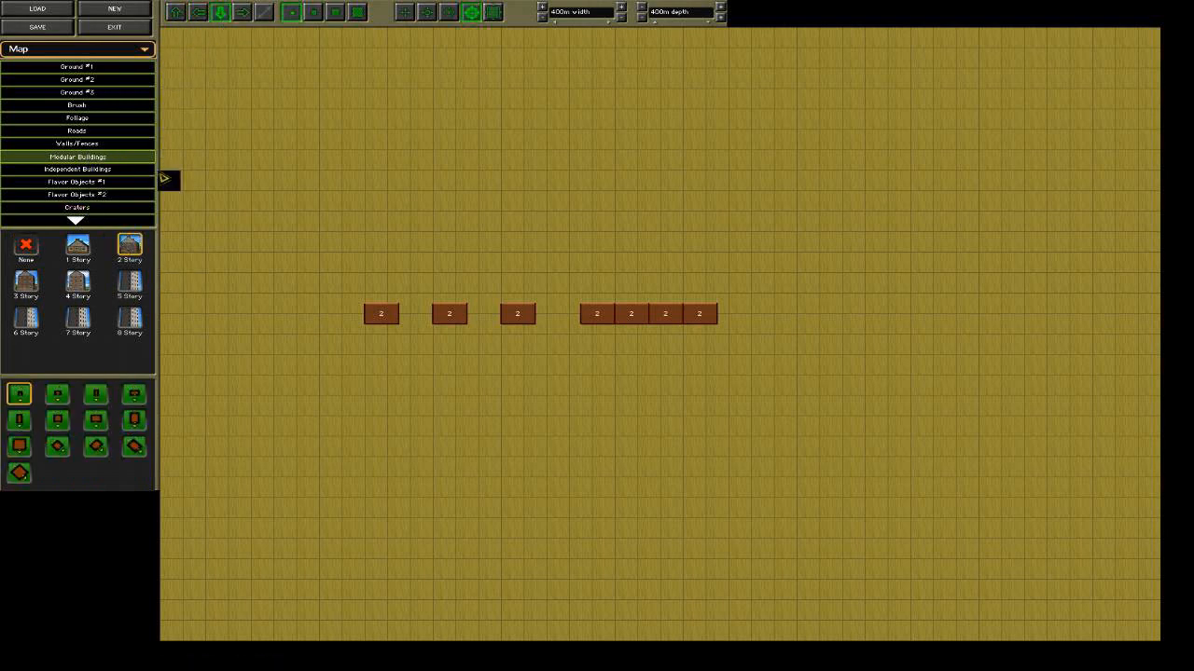
left_click(57, 393)
left_click(516, 241)
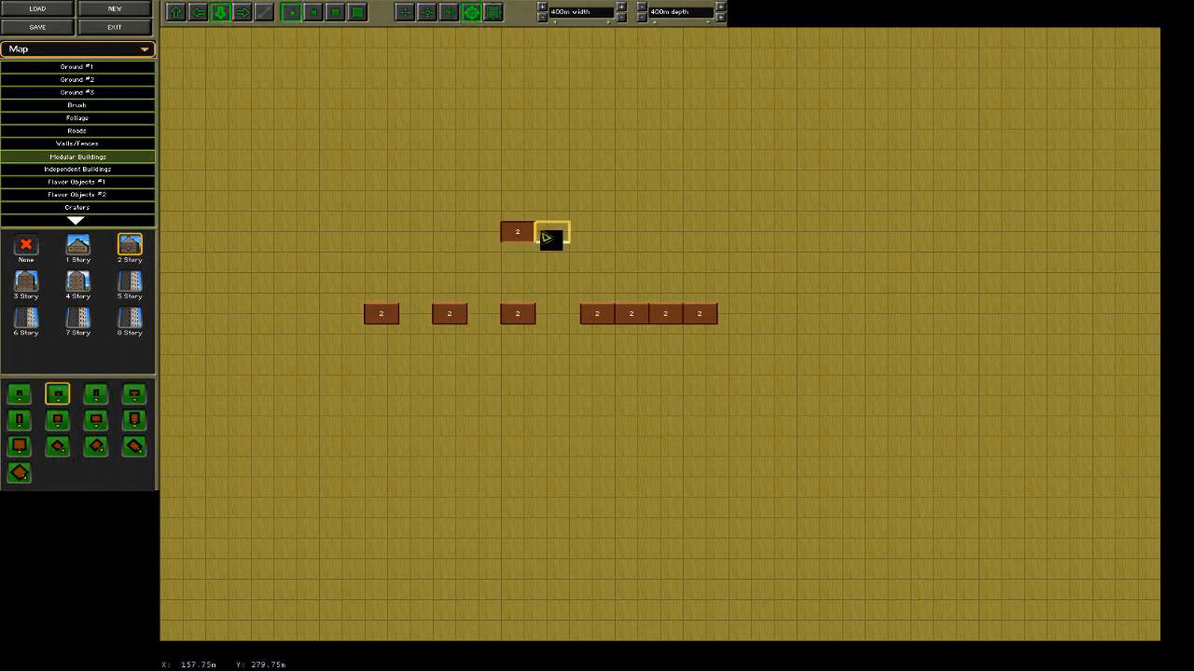
left_click(552, 240)
left_click(593, 240)
left_click(633, 242)
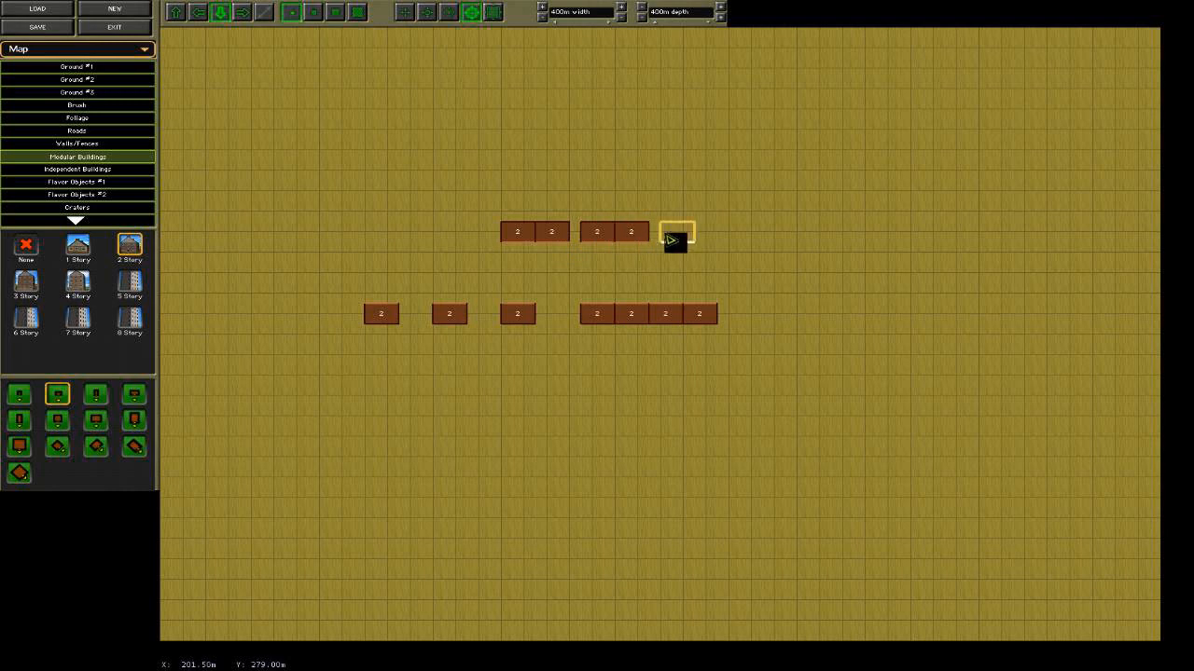
left_click(665, 242)
left_click(706, 244)
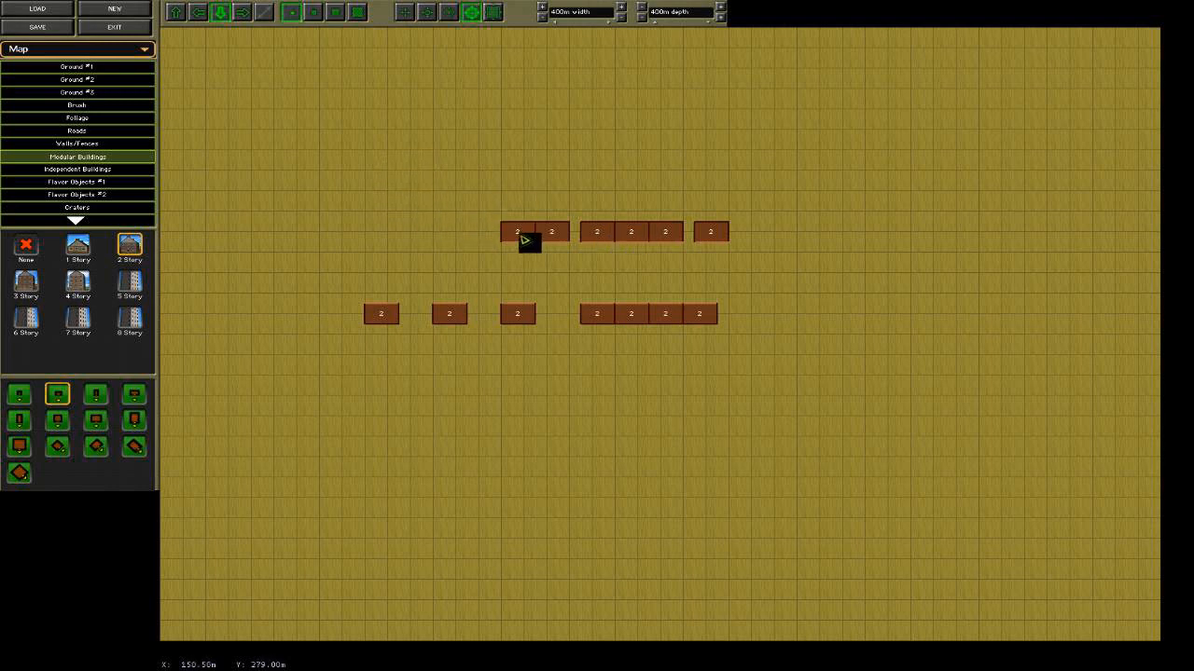
Erase the upper row of six two-story modular buildings one by one.
right_click(521, 238)
right_click(552, 238)
right_click(596, 238)
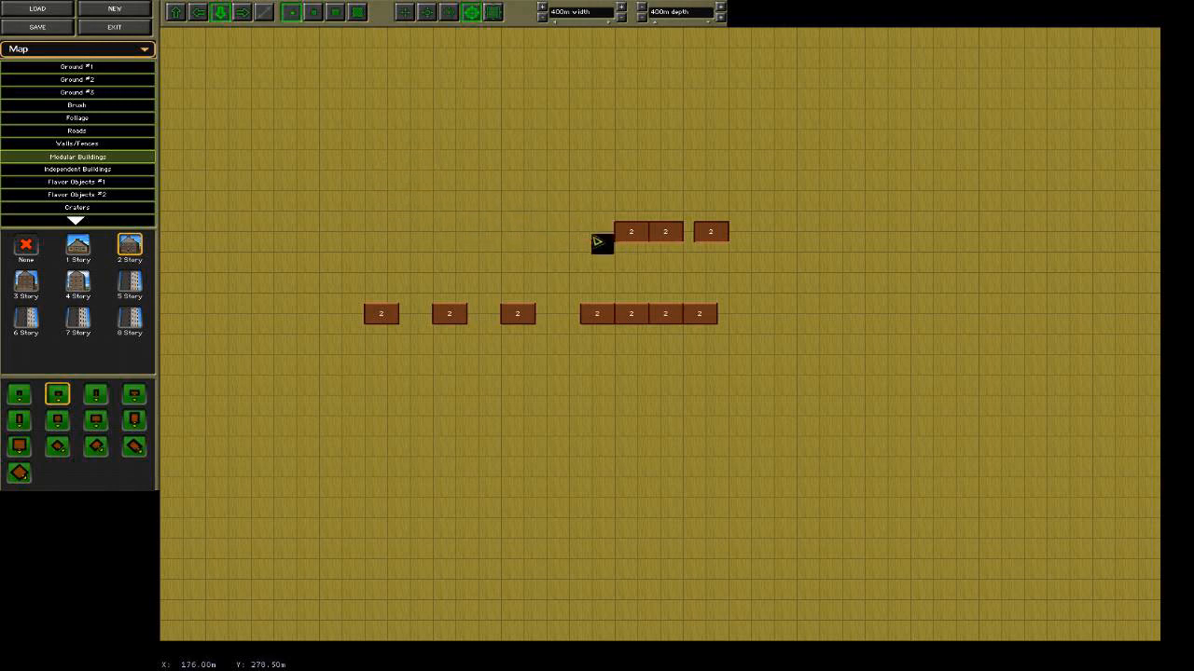
right_click(630, 240)
right_click(668, 238)
right_click(713, 235)
Erase the lower row of houses and the single remaining building, trying the Foliage category before Modular Buildings for the last one.
right_click(706, 317)
right_click(662, 317)
right_click(630, 317)
right_click(597, 317)
right_click(518, 317)
right_click(462, 320)
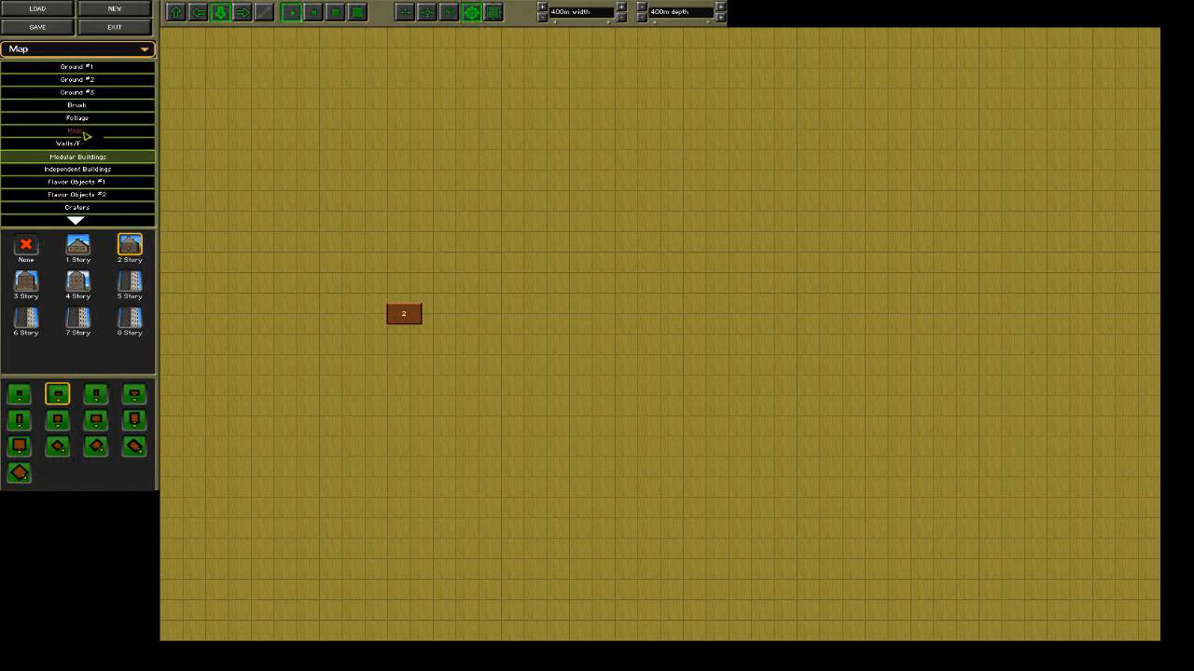
left_click(82, 118)
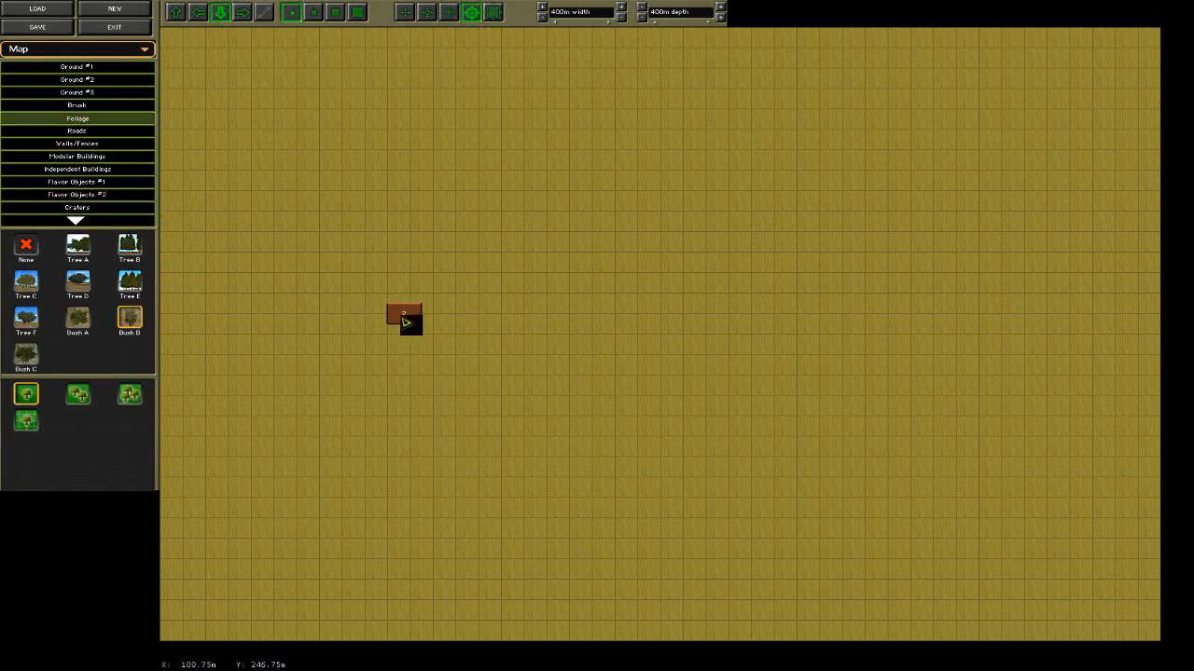
left_click(99, 158)
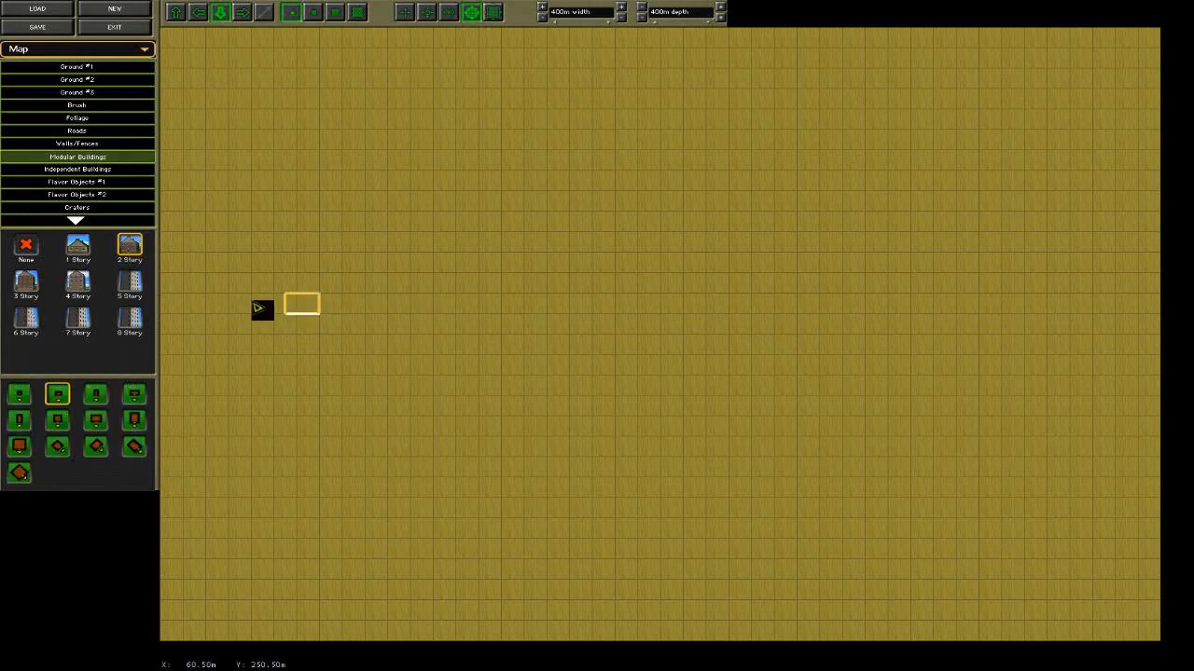
left_click(82, 186)
left_click(79, 197)
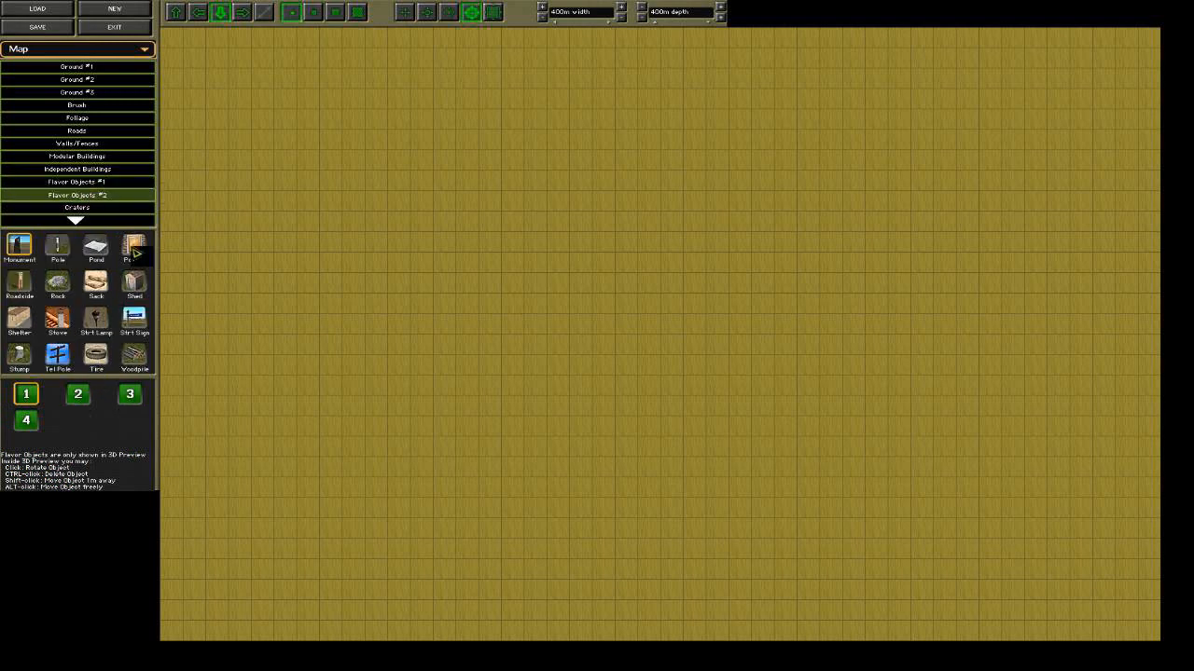
left_click(80, 208)
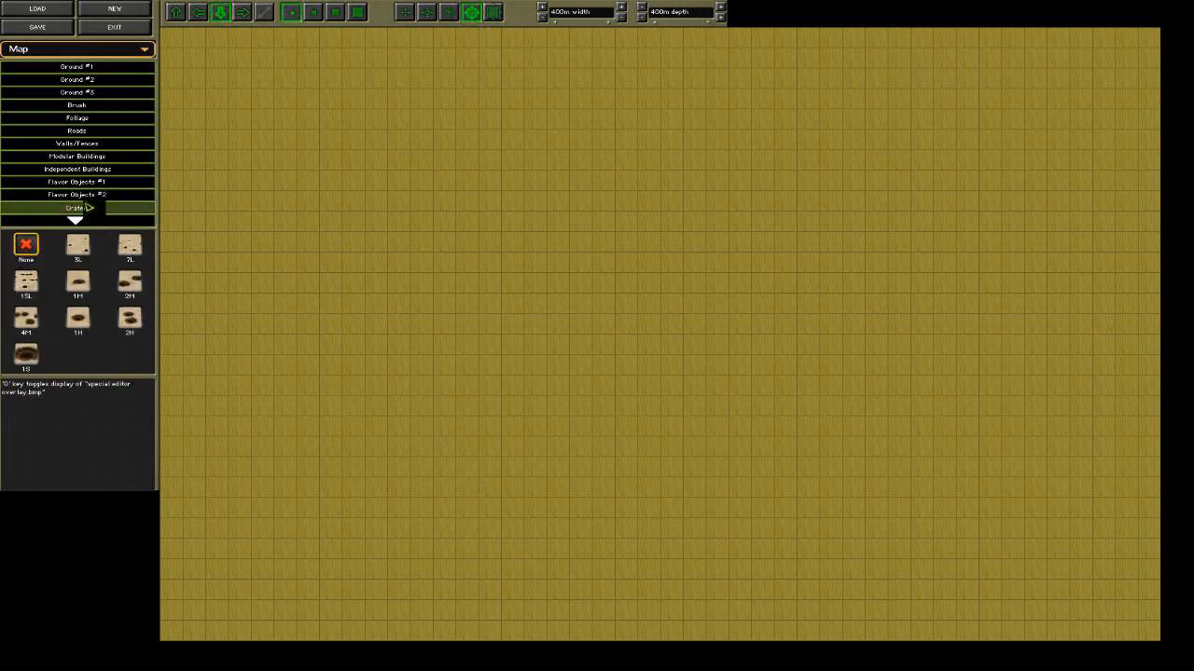
Place a landmark named "test flag" in the northwest part of the map, with the map view zoomed out one level.
left_click(78, 222)
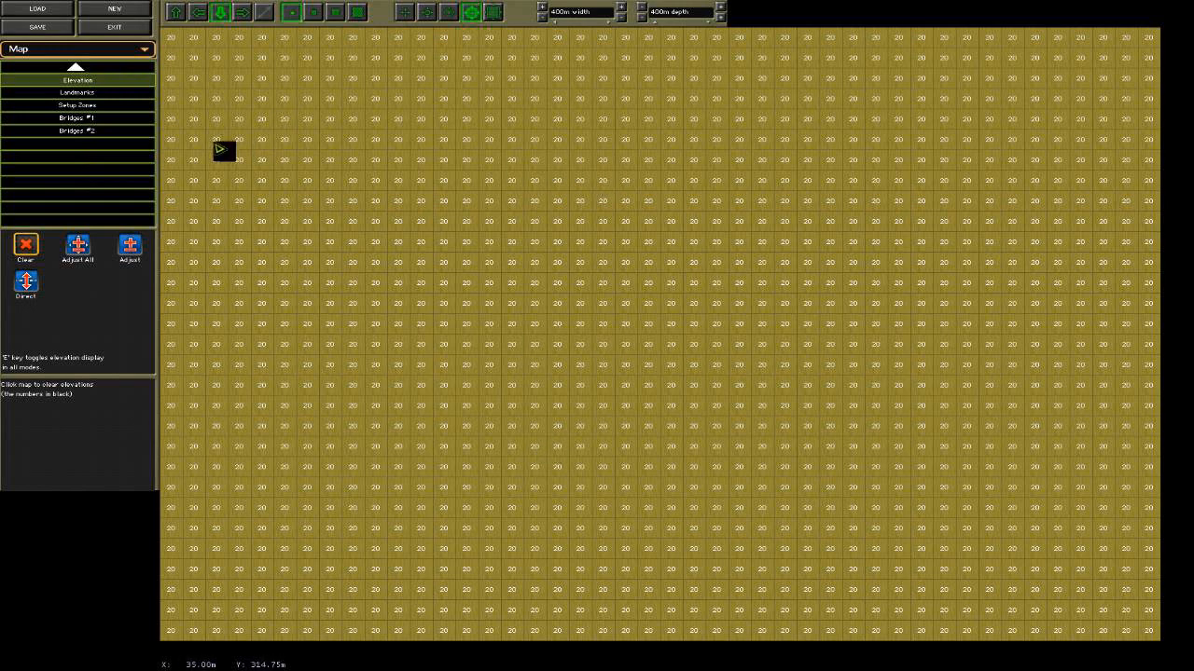
left_click(93, 95)
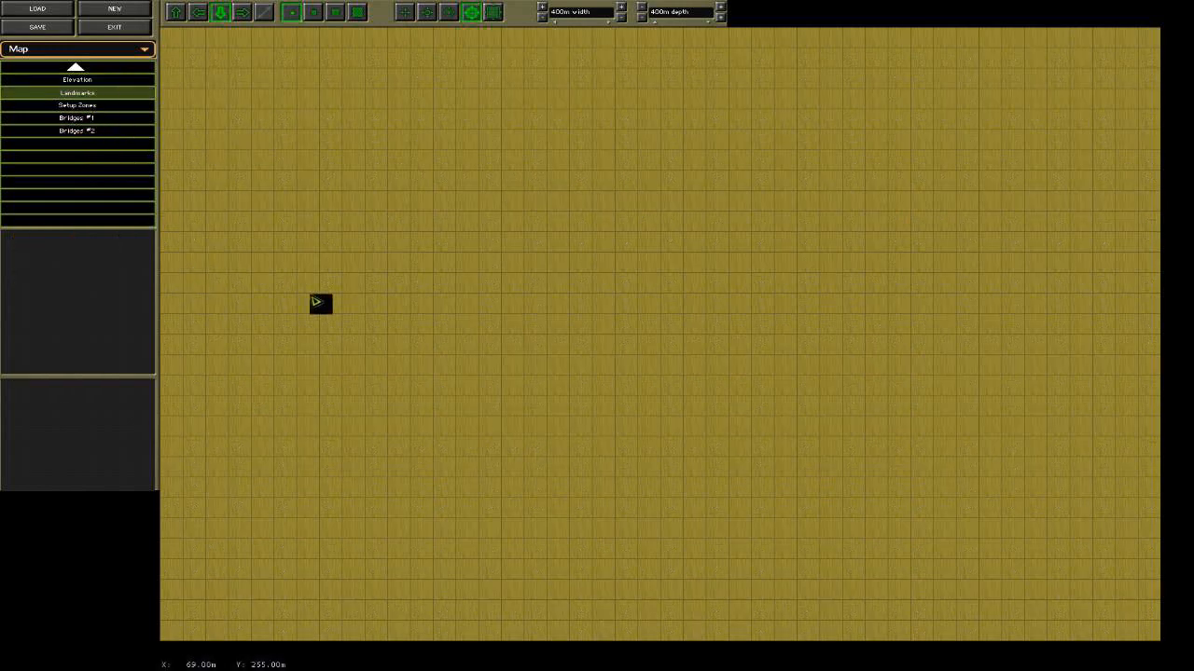
left_click(451, 14)
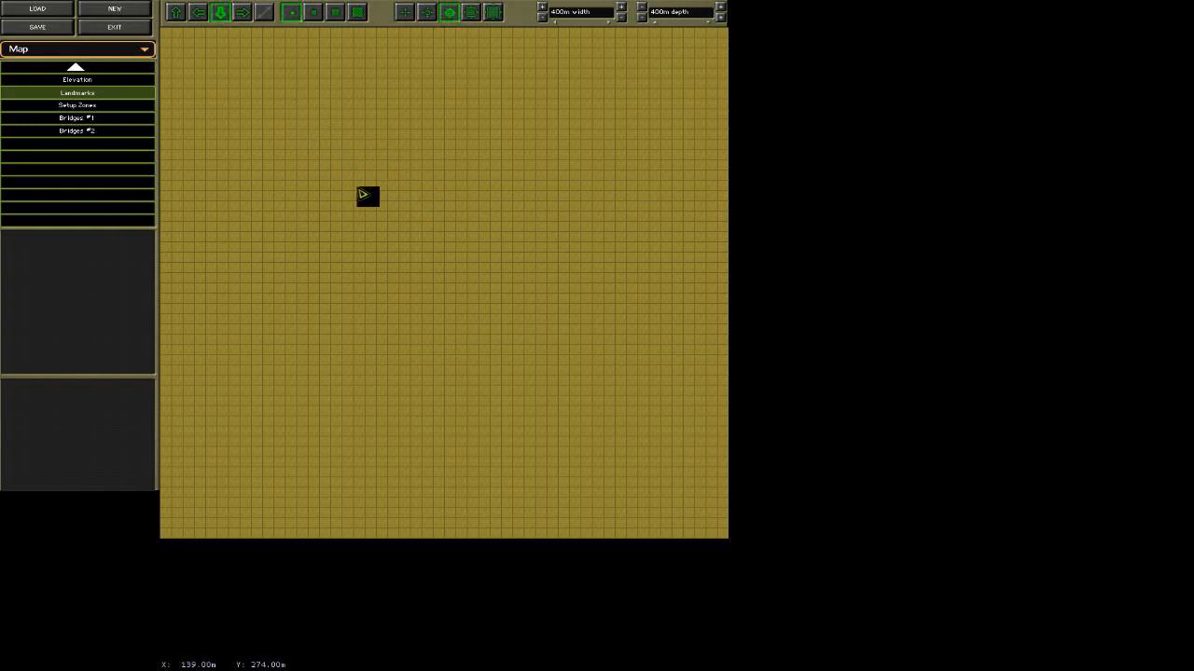
left_click(301, 90)
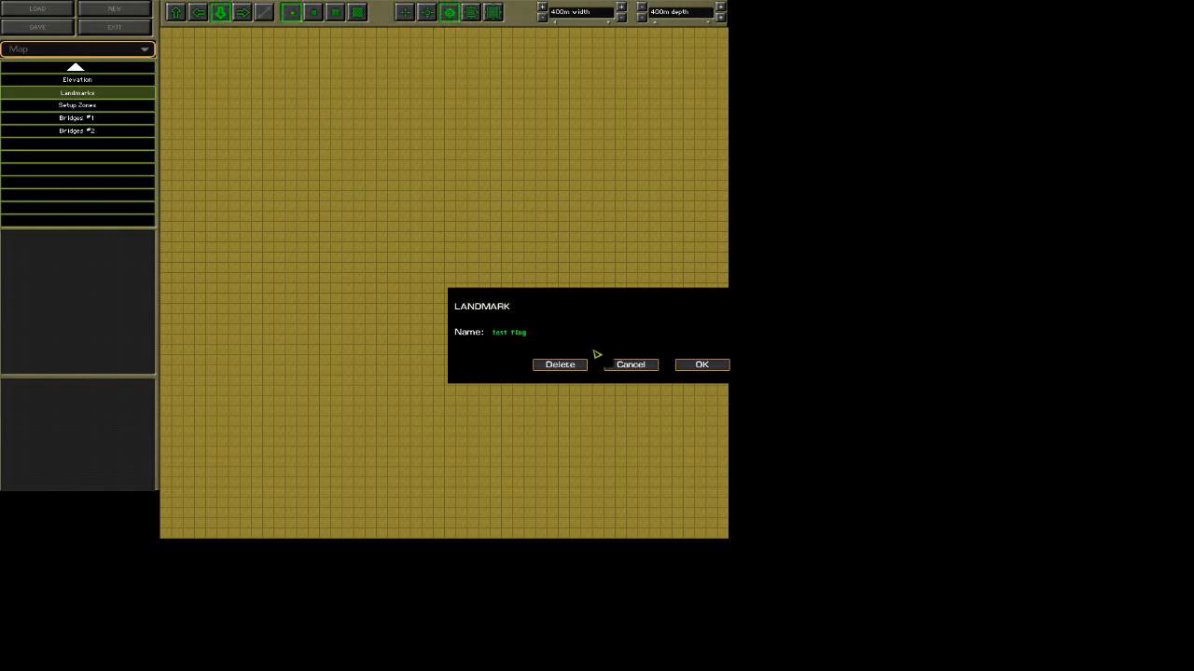
left_click(695, 365)
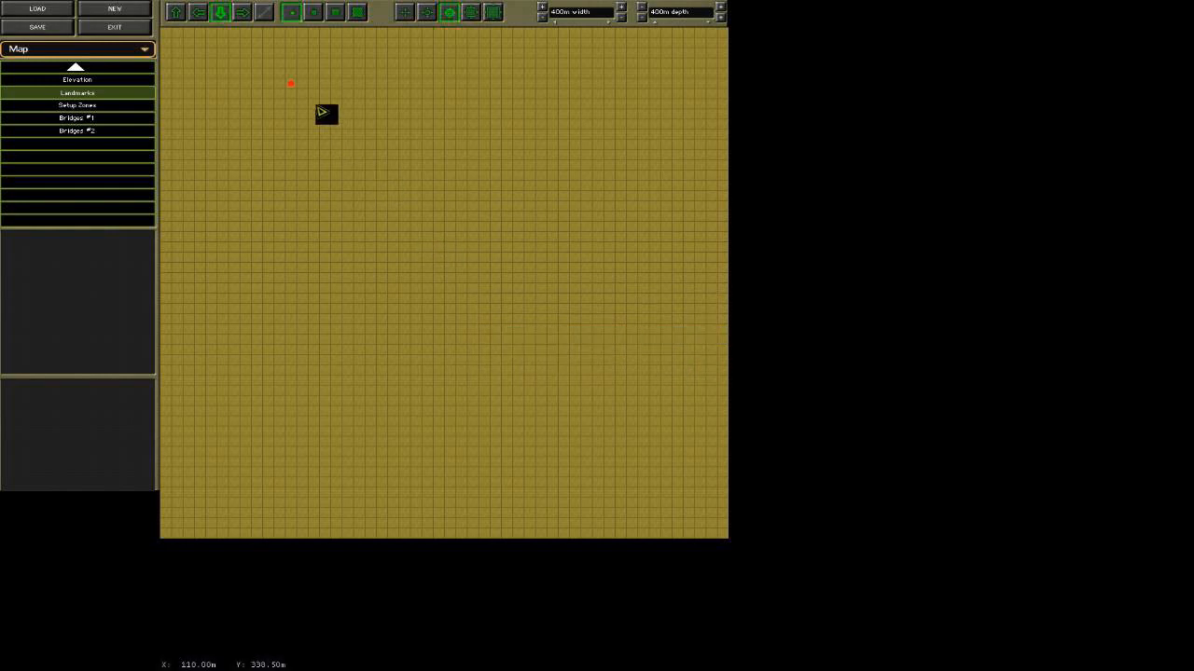
Examine the landmark label from several heights and directions in the 3-D Preview, and return to the map editor.
left_click(113, 53)
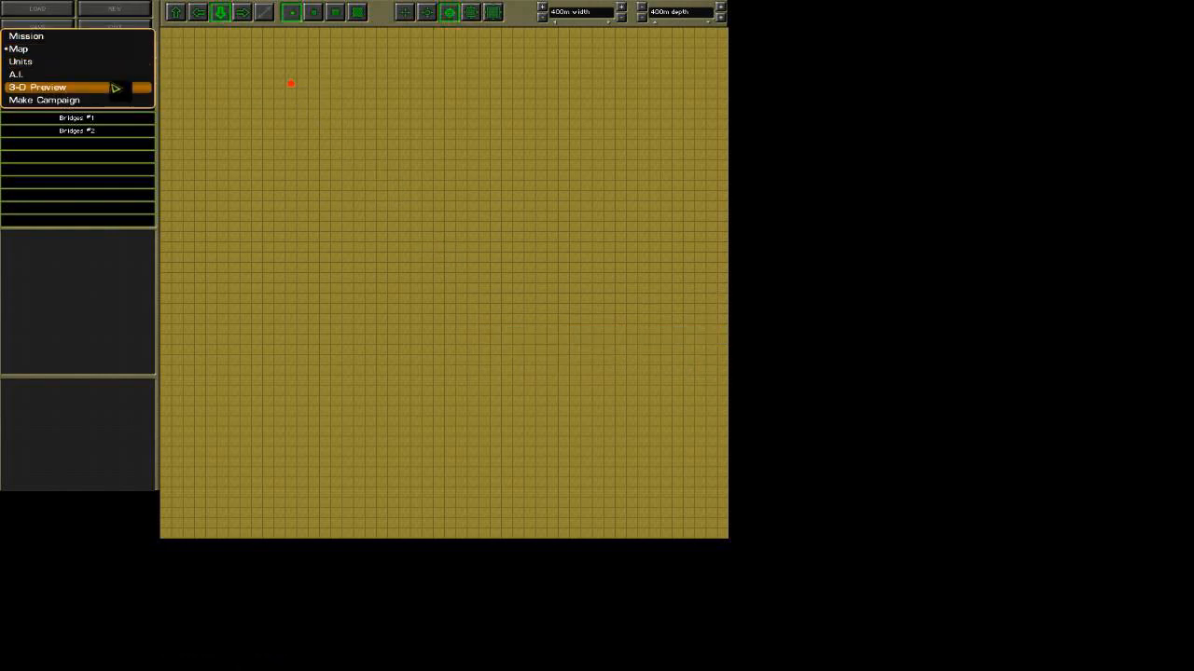
left_click(110, 89)
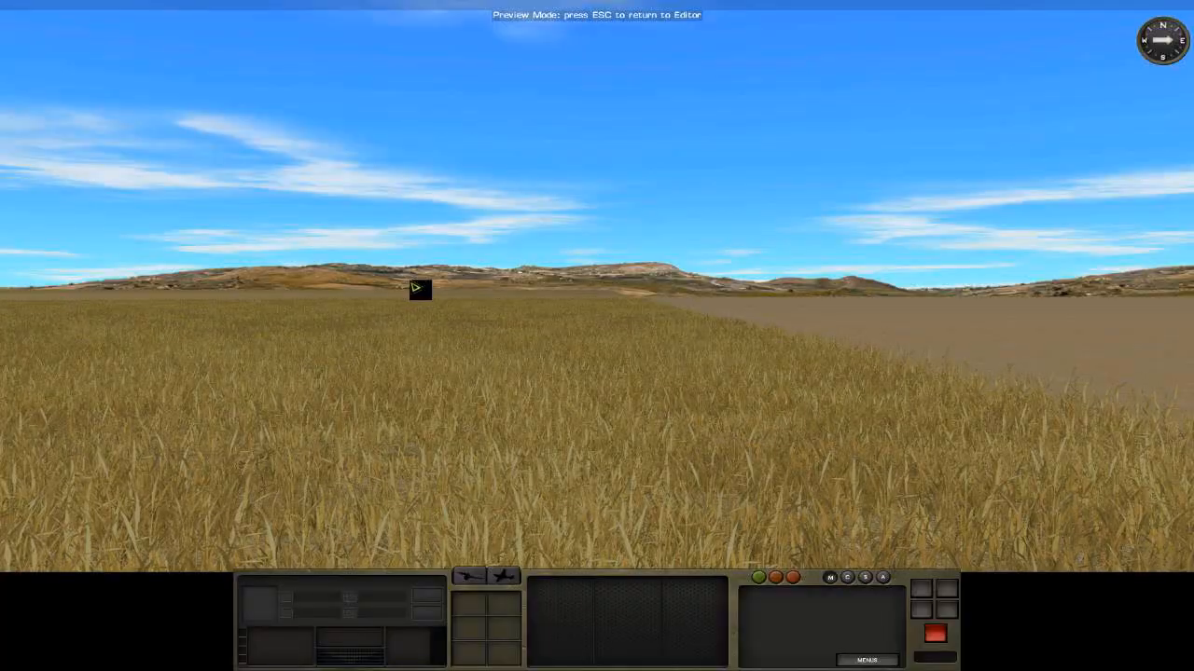
mouse_move(2, 125)
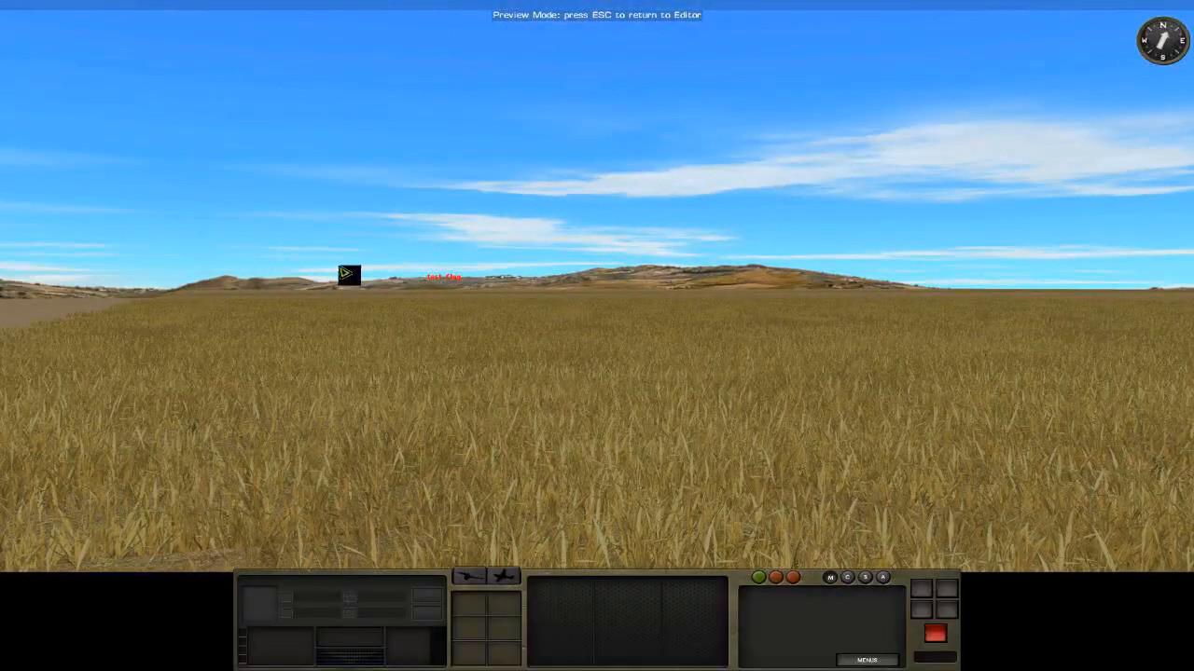
scroll(346, 273, "down", 3)
mouse_move(109, 2)
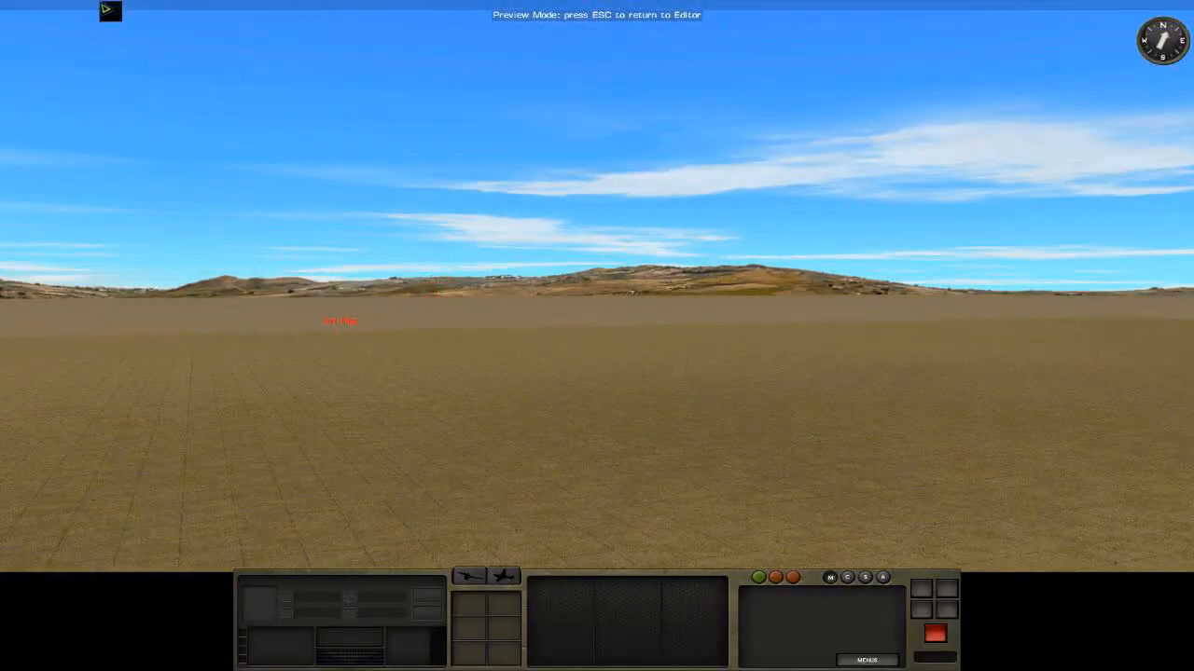
mouse_move(2, 2)
mouse_move(557, 2)
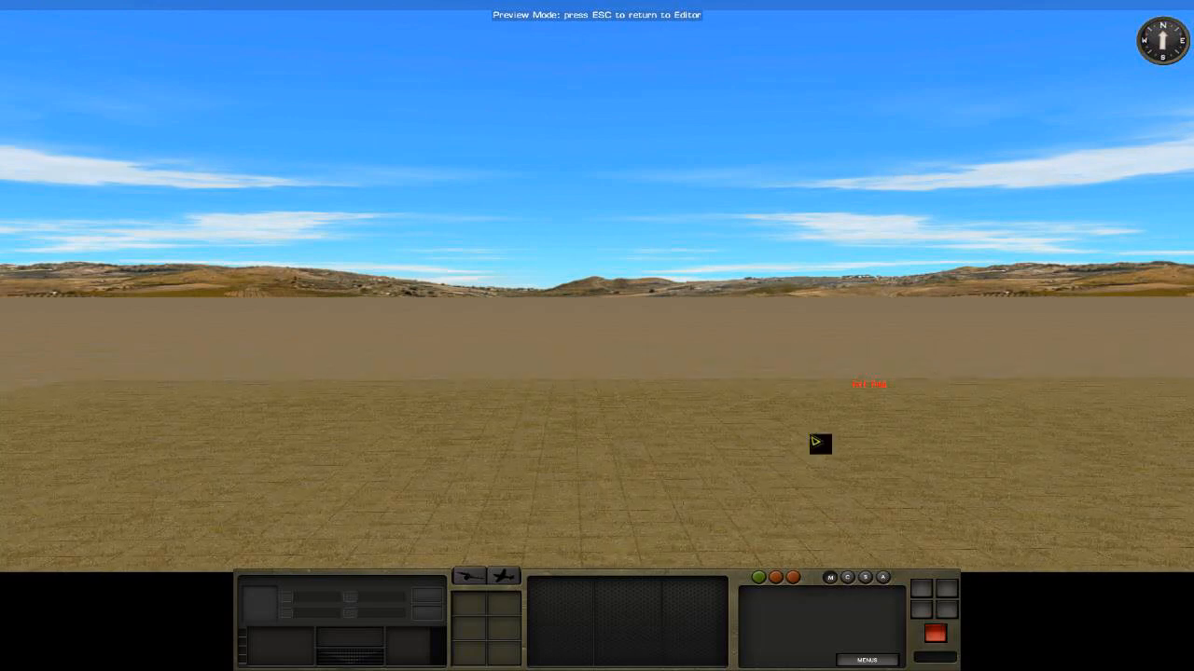
mouse_move(847, 669)
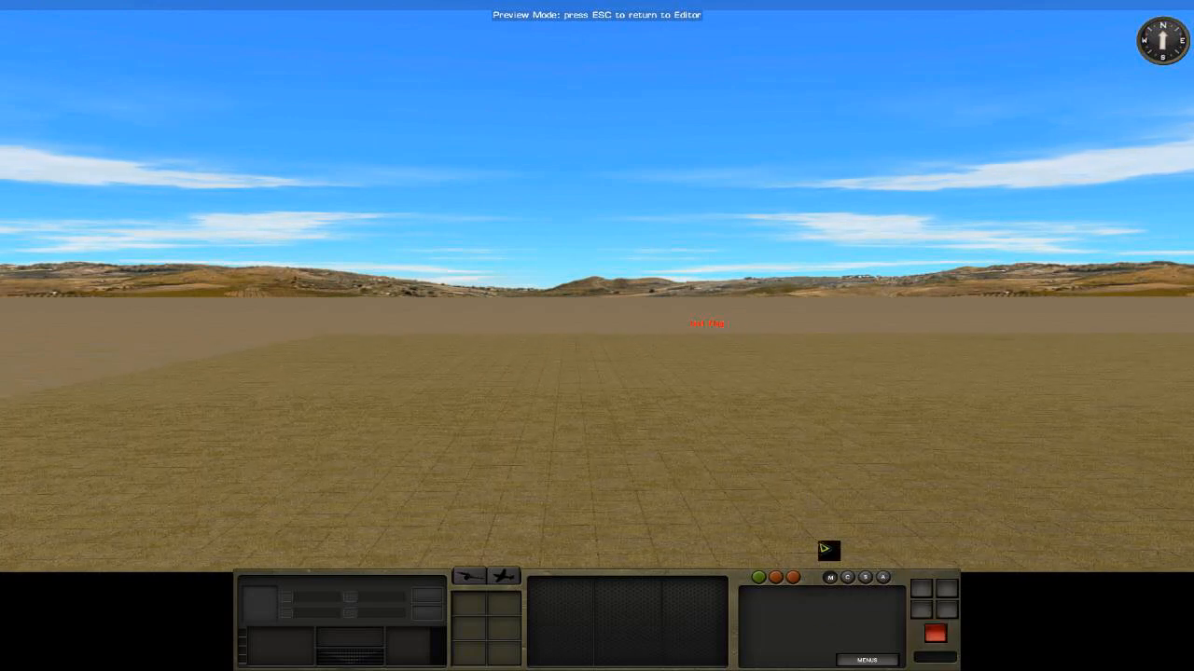
key("Escape")
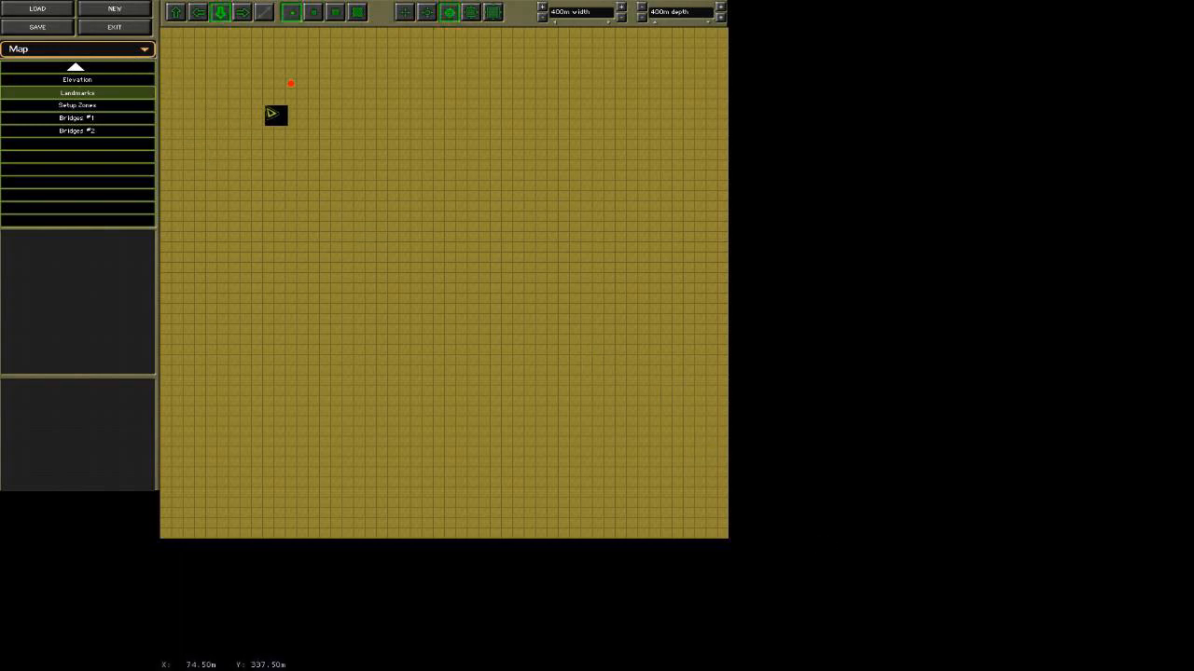
Delete the "test flag" landmark from the map.
left_click(299, 89)
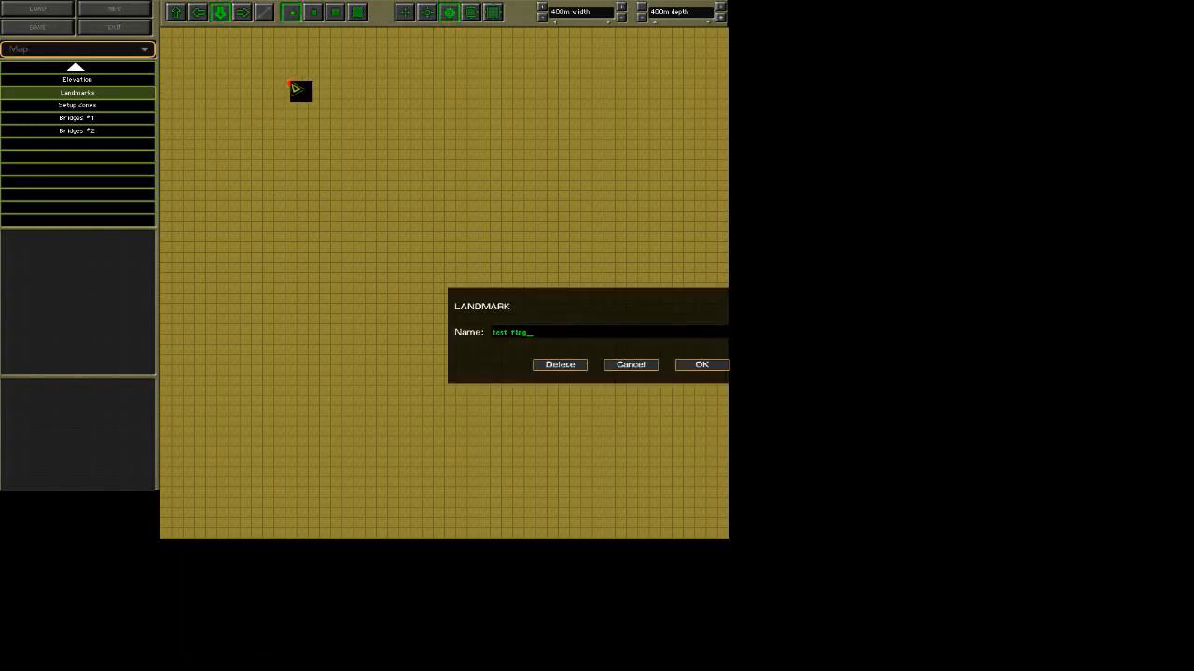
left_click(559, 365)
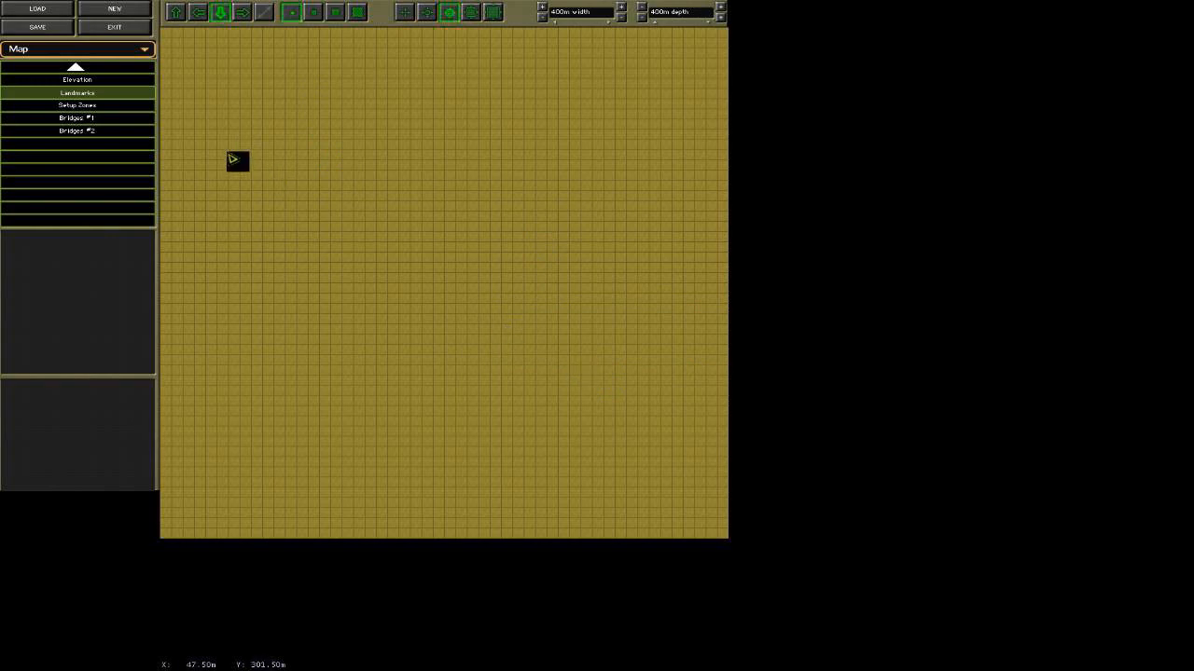
Look through the Setup Zones, Bridges #1 and Bridges #2 categories, and cycle through the placement facing directions, ending on up.
left_click(93, 107)
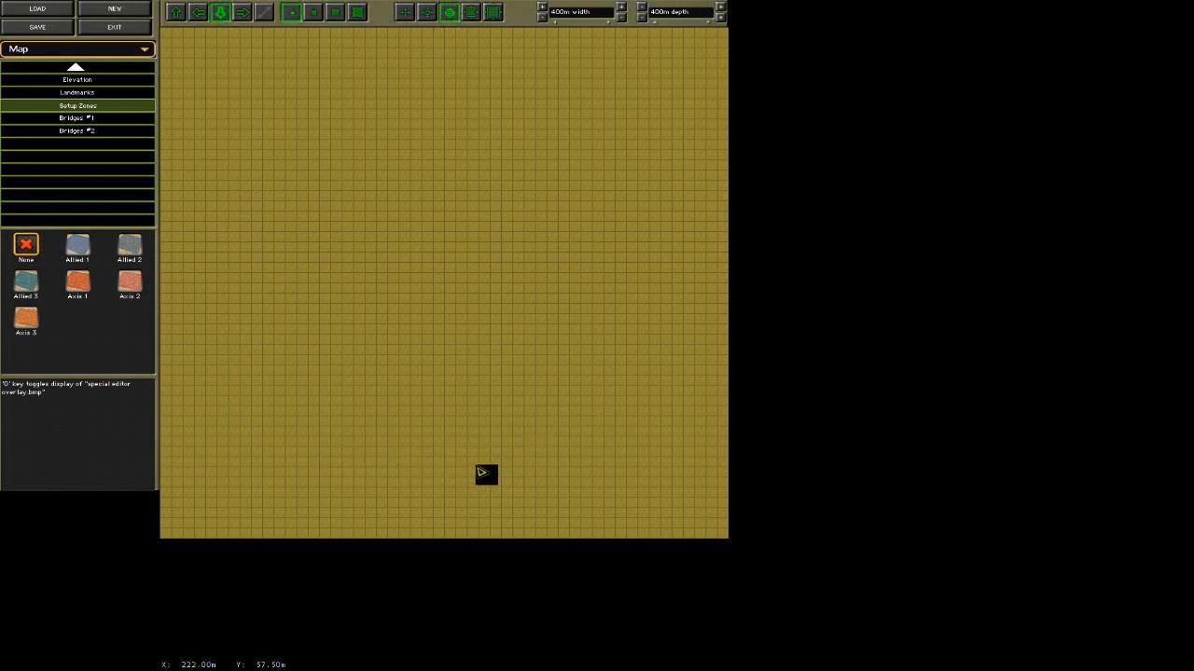
left_click(105, 120)
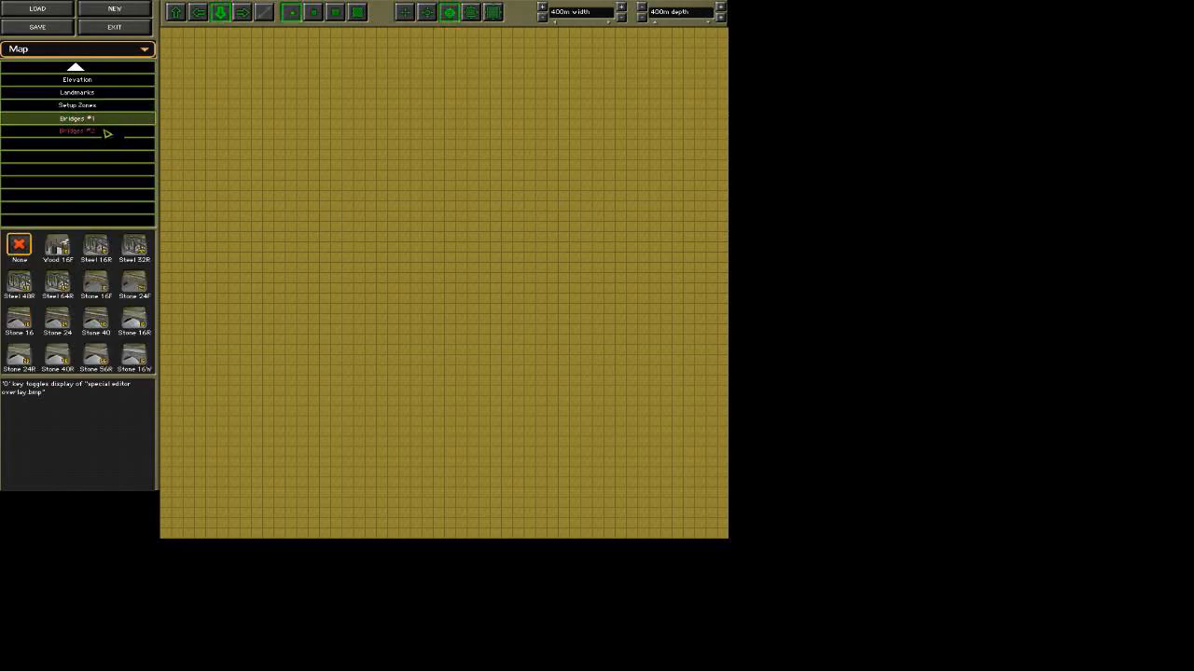
left_click(108, 132)
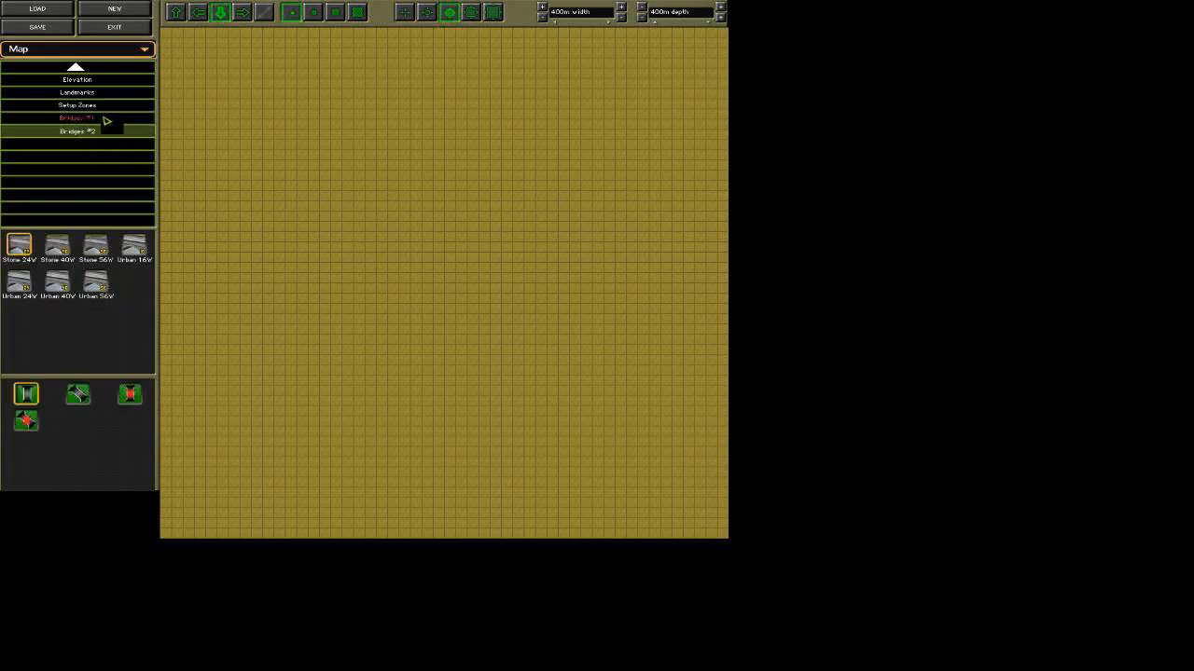
left_click(198, 13)
left_click(243, 18)
left_click(222, 18)
left_click(200, 17)
left_click(181, 18)
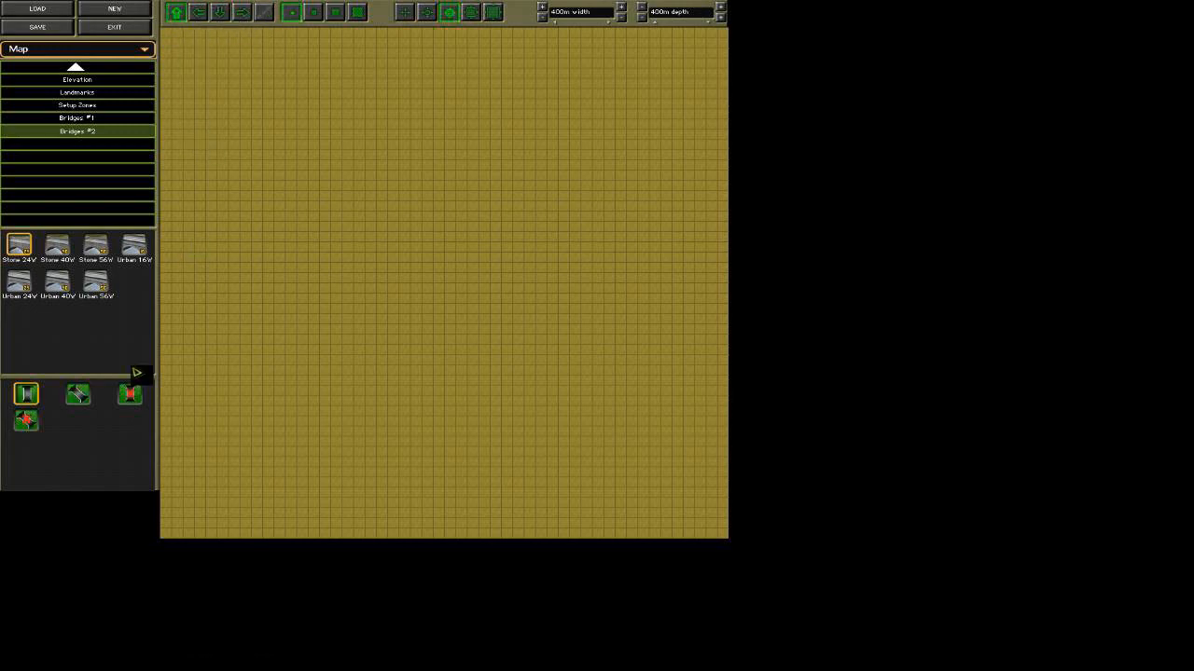
Paint an Allied 1 setup zone four tiles deep along the map's entire bottom edge with the second brush size, erasing the excess.
left_click(88, 108)
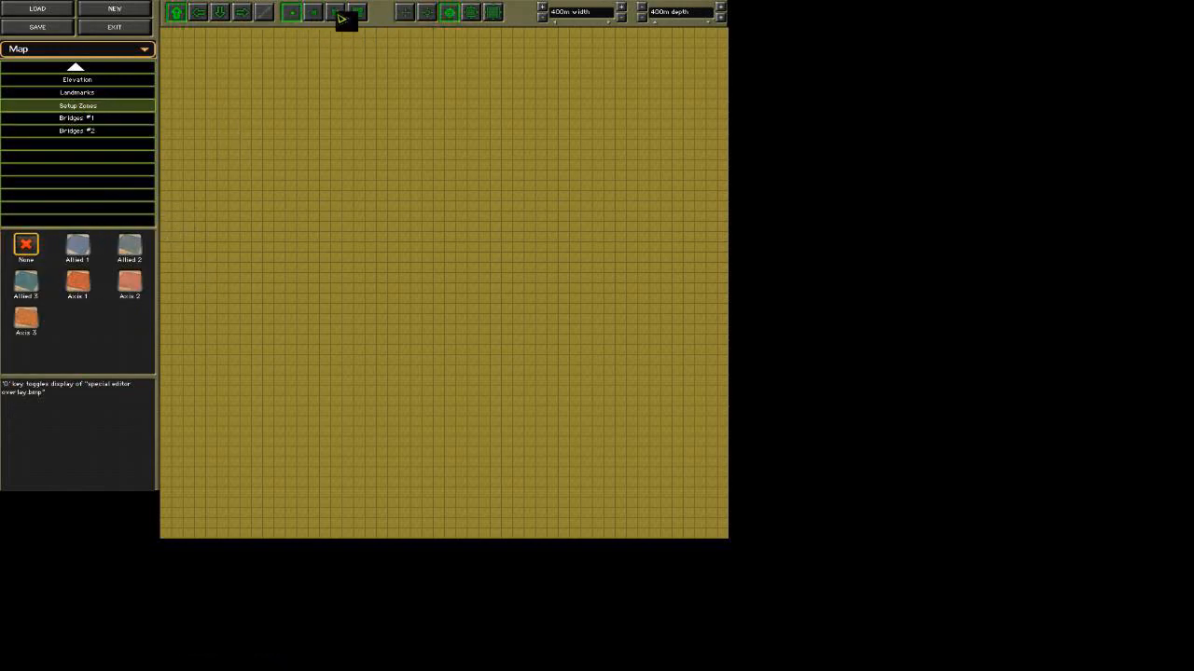
left_click(79, 246)
mouse_move(173, 525)
left_mouse_down()
mouse_move(177, 535)
mouse_move(717, 536)
mouse_move(192, 522)
mouse_move(725, 519)
left_mouse_up()
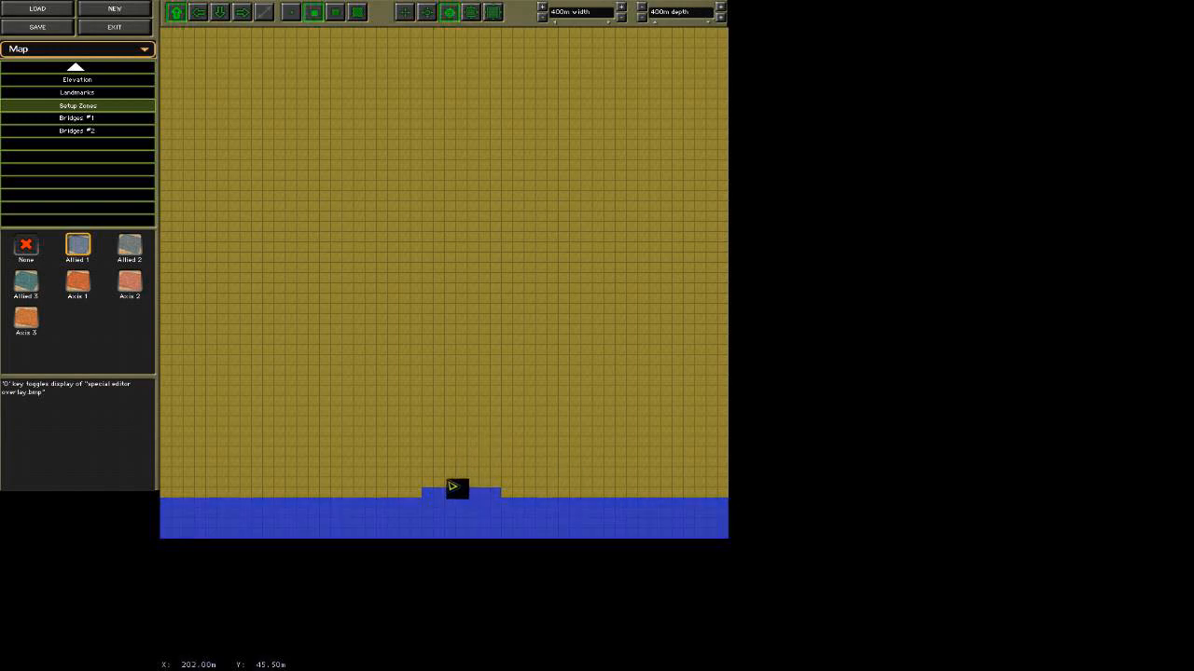
right_click(480, 485)
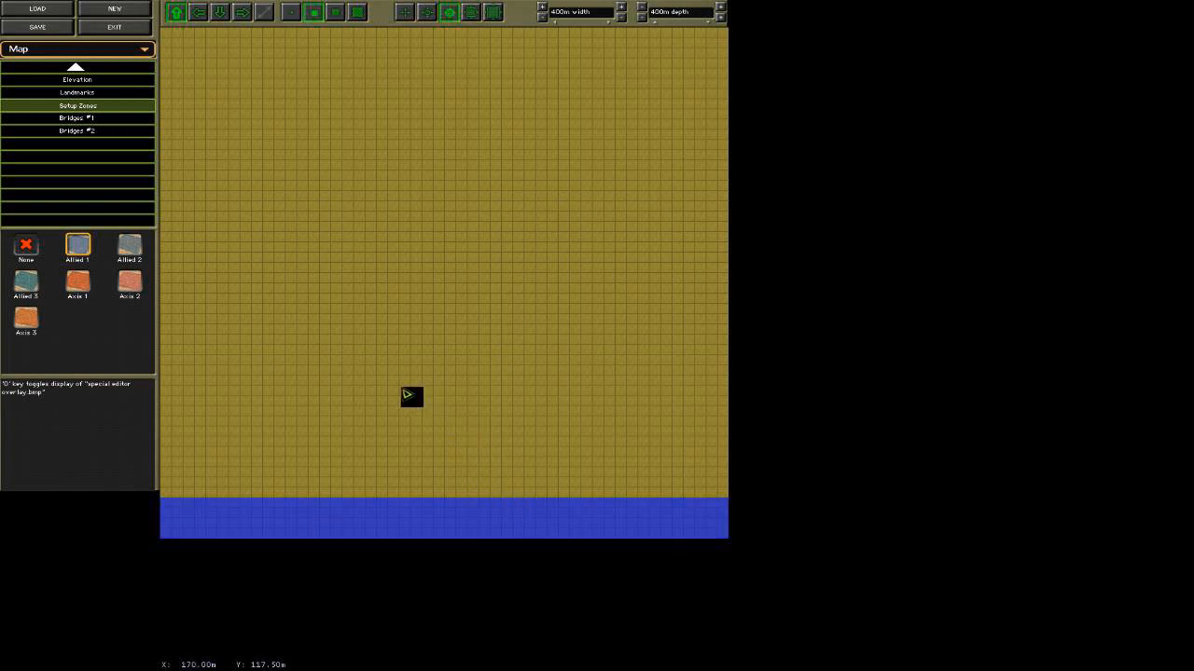
Paint an Axis 1 setup zone four tiles deep along the map's entire top edge, erasing the uneven tiles below it.
left_click(80, 284)
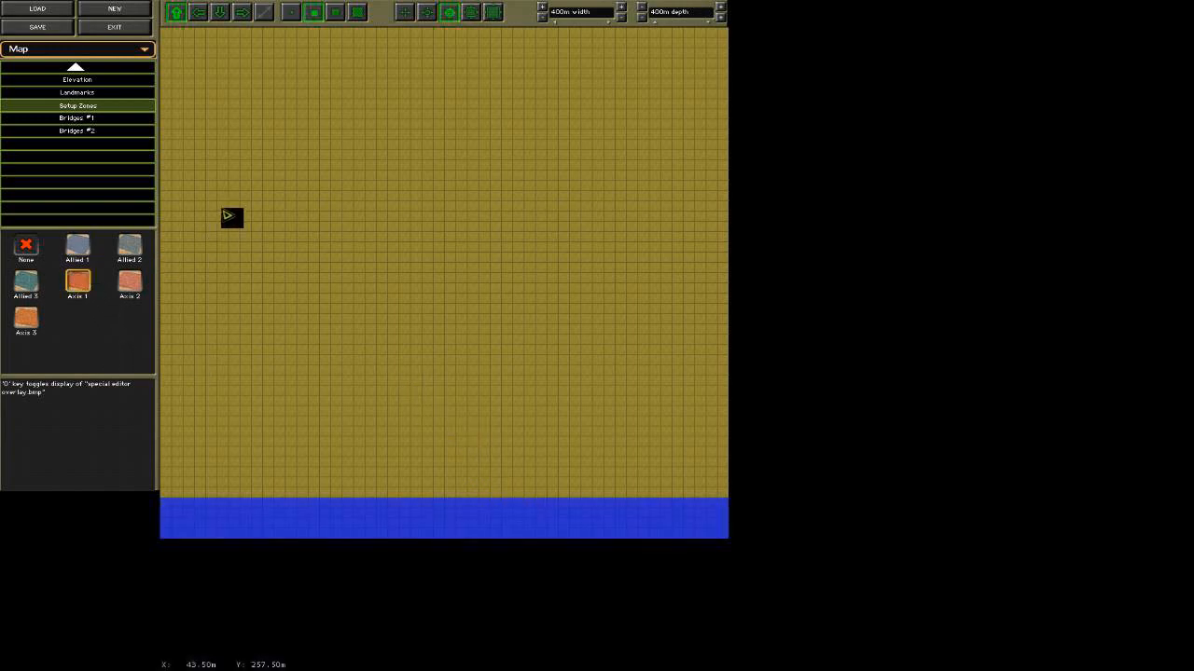
mouse_move(182, 51)
left_mouse_down()
mouse_move(643, 38)
mouse_move(721, 55)
mouse_move(246, 60)
mouse_move(181, 66)
mouse_move(186, 91)
left_mouse_up()
right_click(187, 84)
right_click(173, 85)
right_click(261, 92)
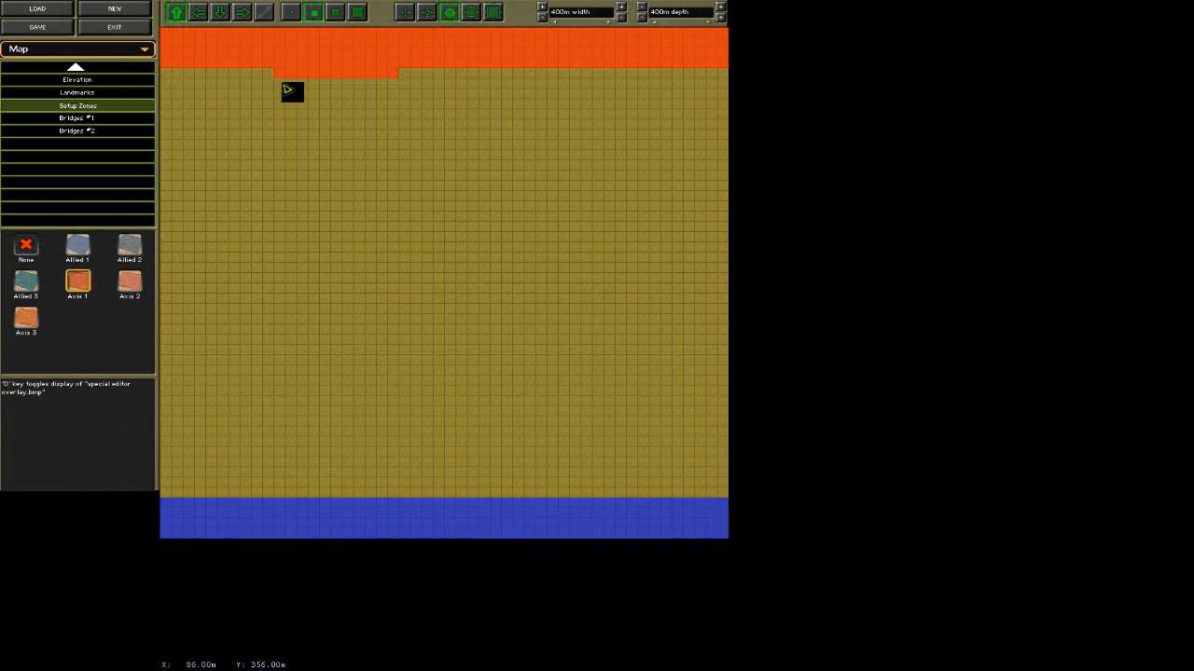
right_click(304, 90)
right_click(283, 91)
right_click(348, 91)
right_click(328, 90)
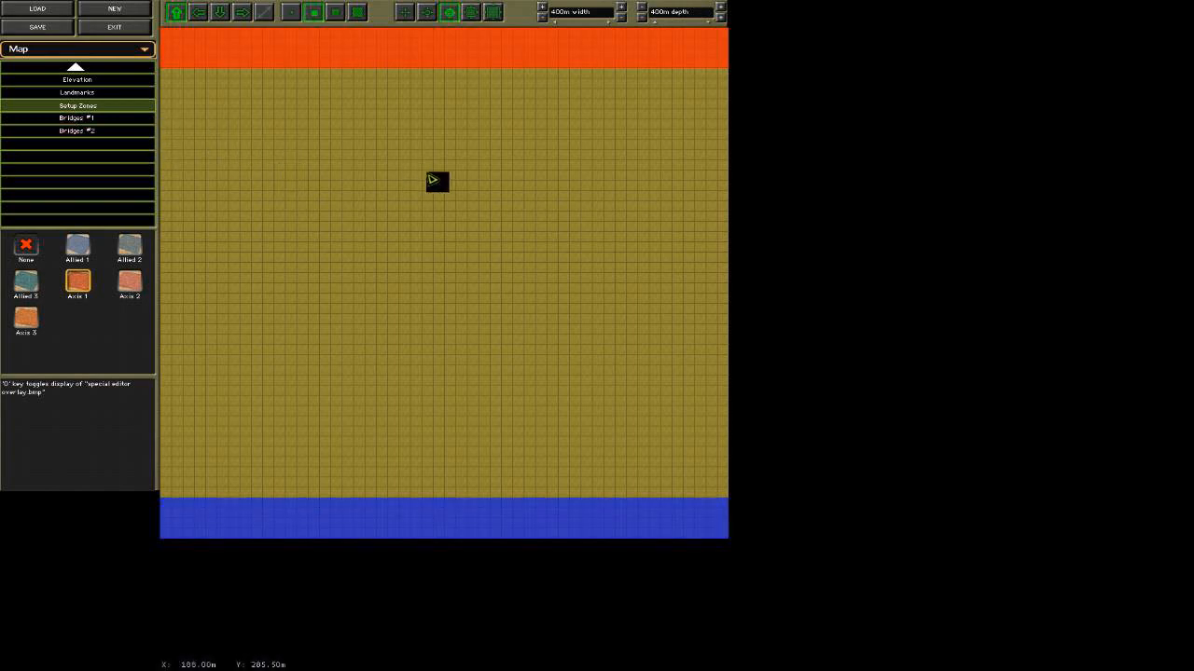
Outline a hilltop with an oval ring of Direct elevation points at height 30, slightly above the map's center.
left_click(105, 81)
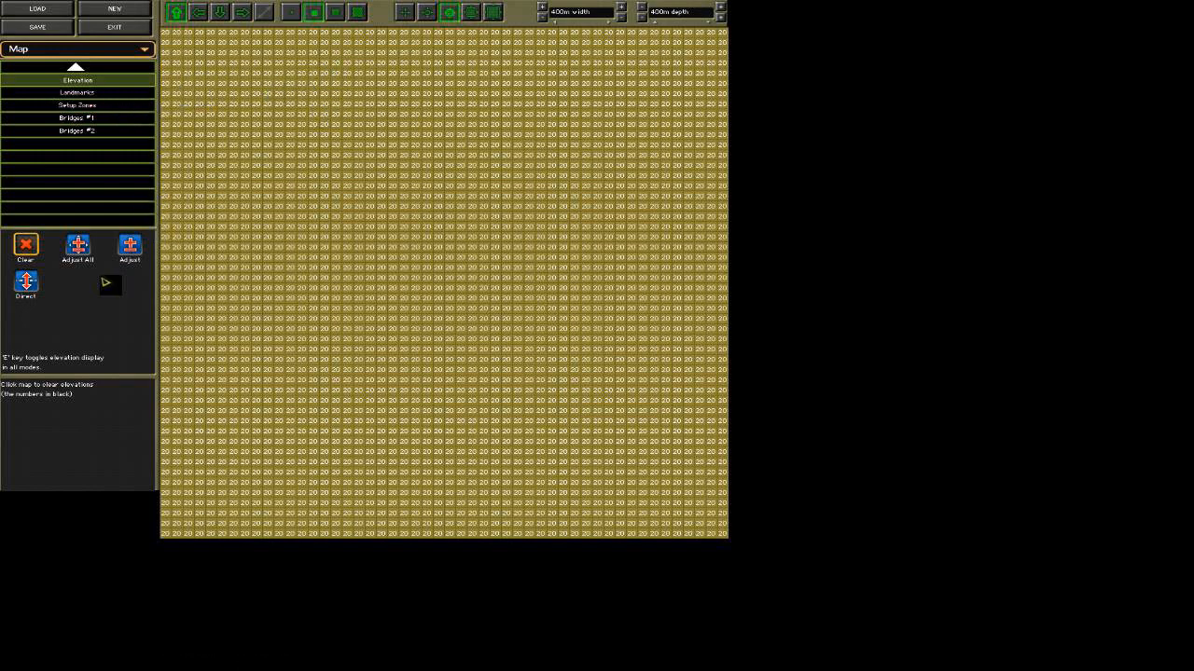
left_click(27, 284)
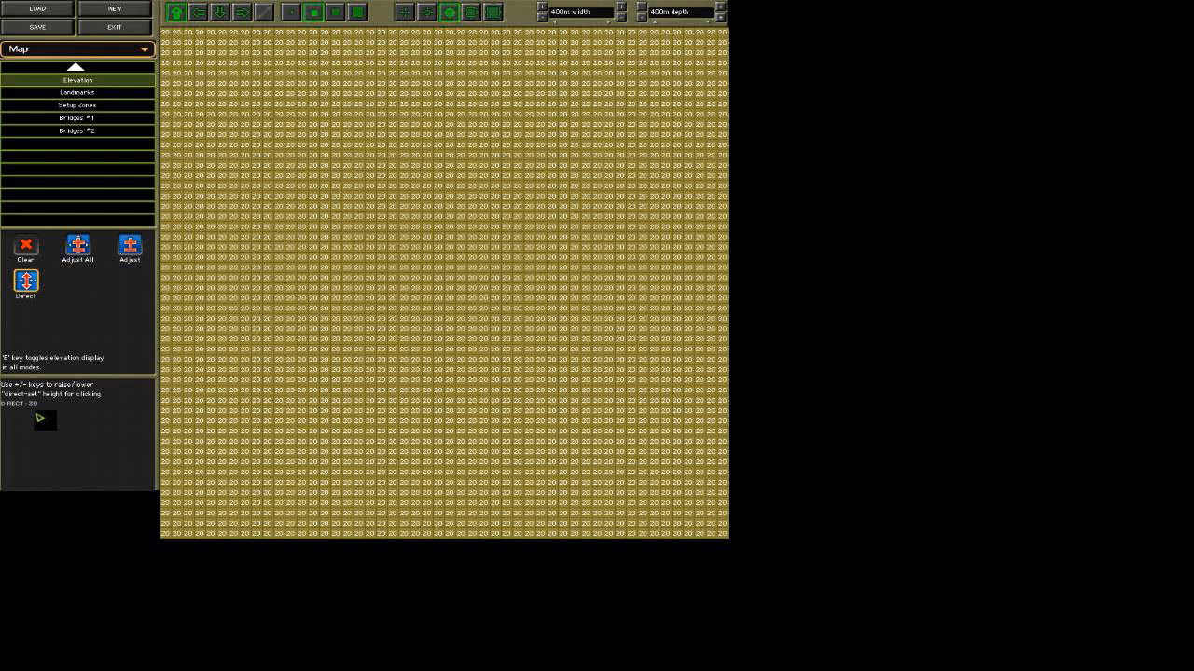
left_click(357, 234)
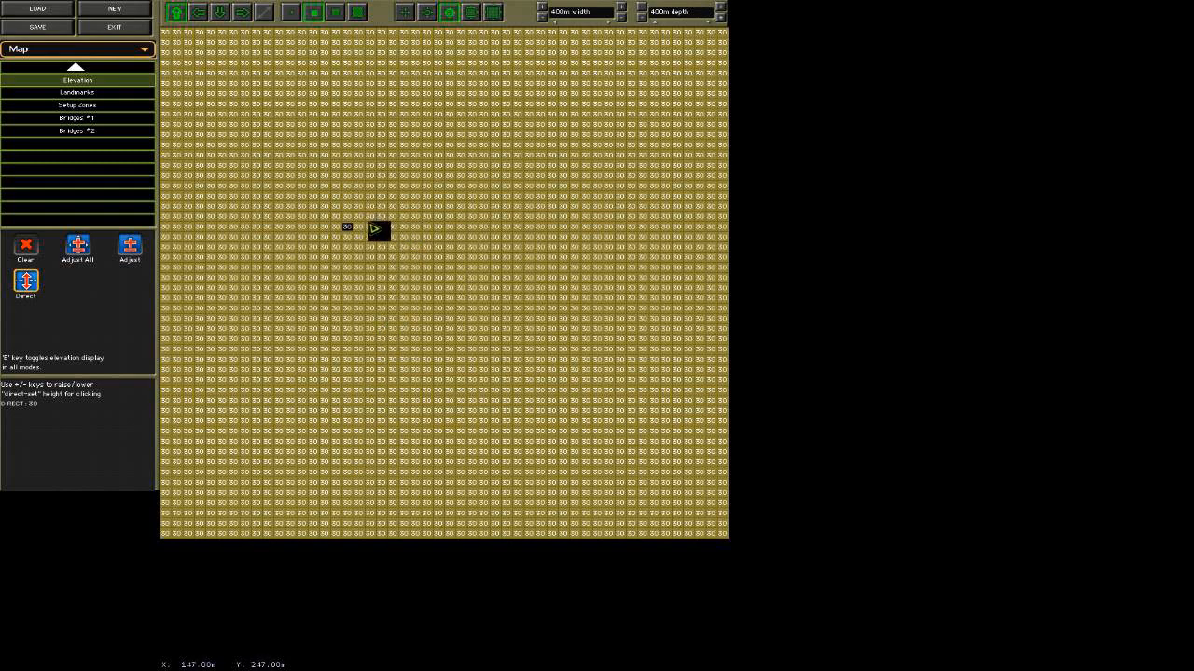
mouse_move(358, 218)
left_mouse_down()
mouse_move(413, 196)
mouse_move(512, 197)
mouse_move(522, 250)
mouse_move(487, 292)
mouse_move(420, 302)
mouse_move(358, 265)
mouse_move(355, 242)
left_mouse_up()
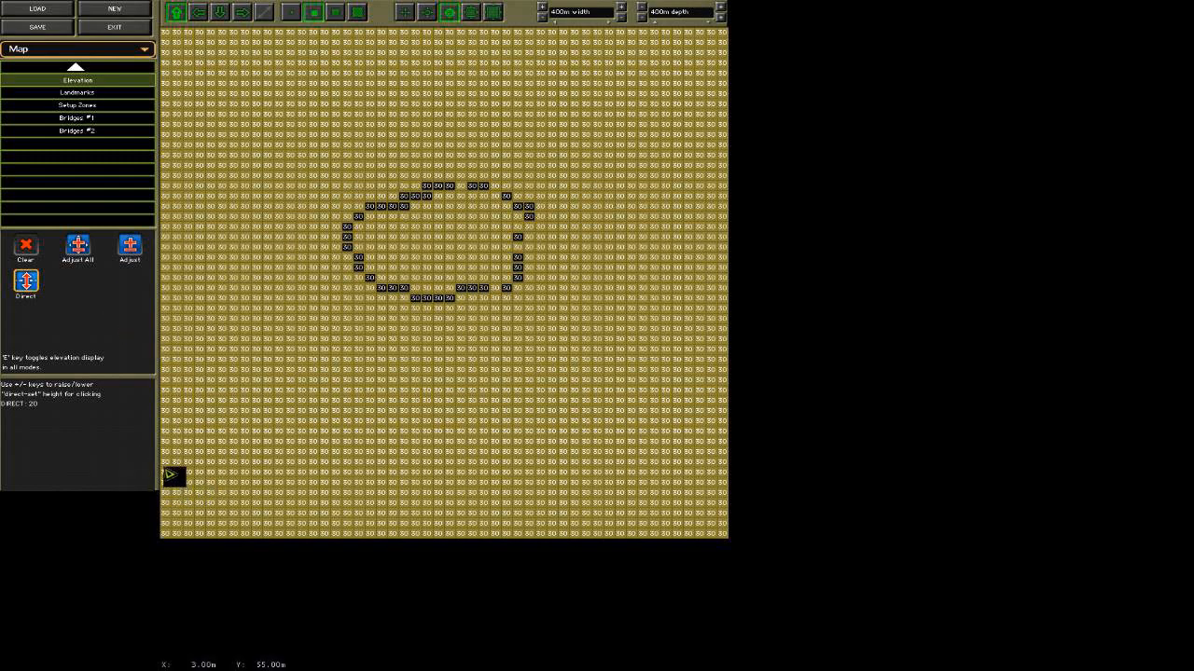
Draw a line of Direct elevation points at height 20 across the lower part of the map, and redisplay all elevations.
key("e")
mouse_move(165, 477)
left_mouse_down()
mouse_move(619, 448)
mouse_move(740, 477)
left_mouse_up()
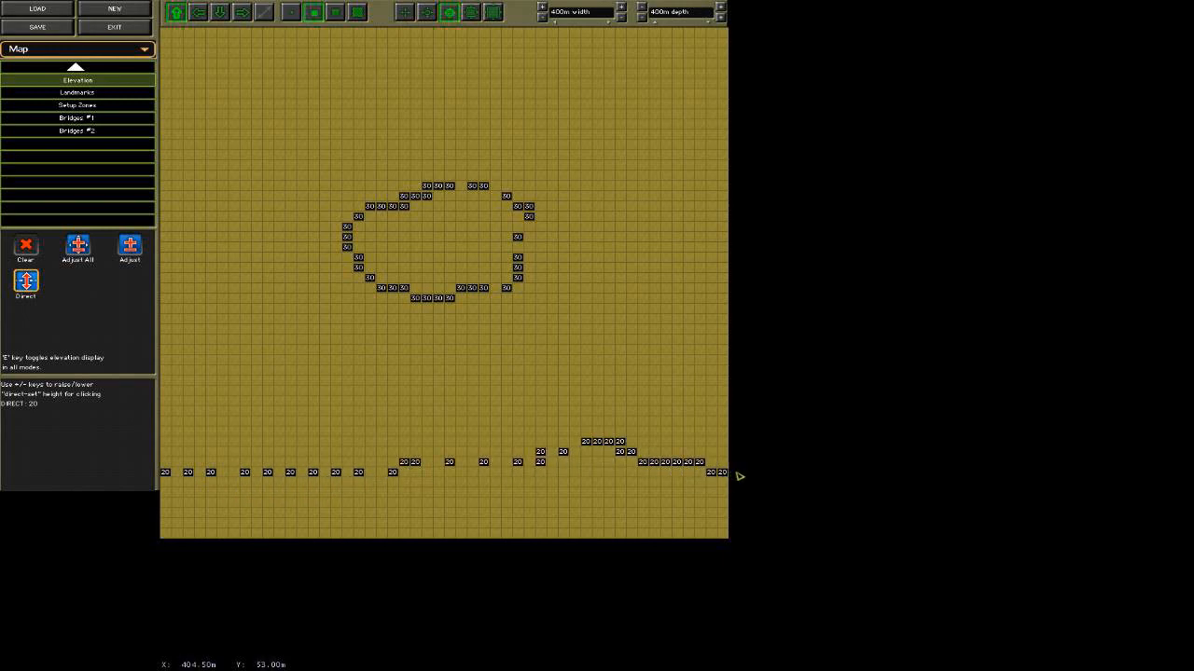
key("e")
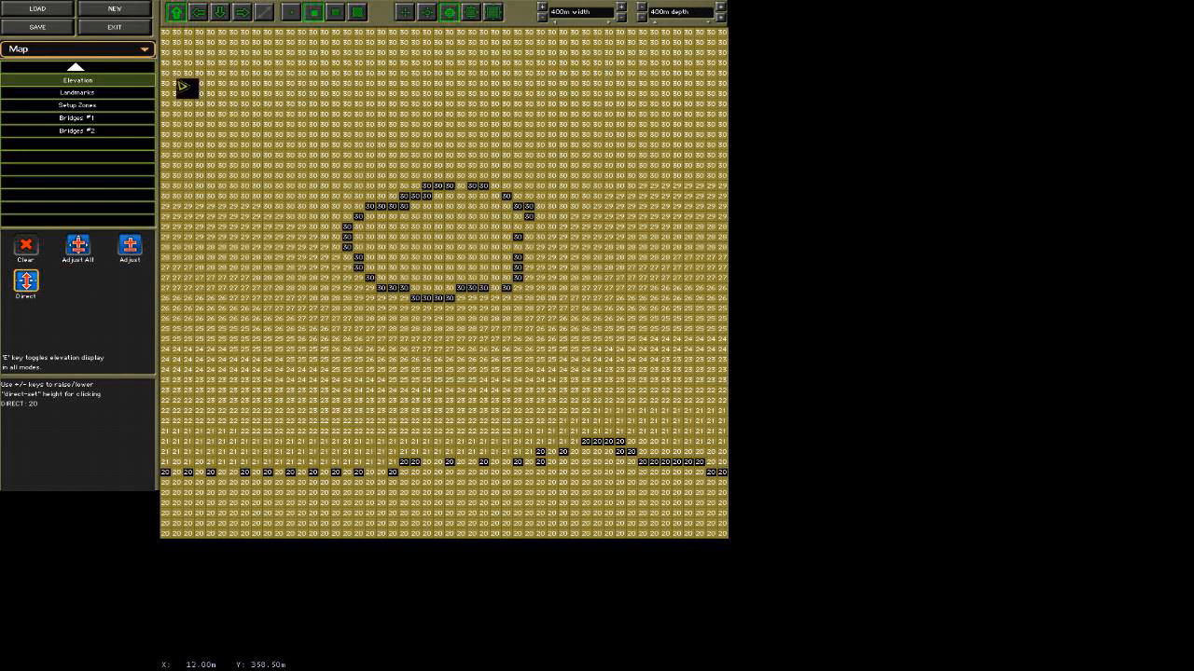
Draw a line of Direct elevation points at height 20 across the upper part of the map, and check the interpolated elevations.
key("e")
left_click_drag(169, 81, 675, 99)
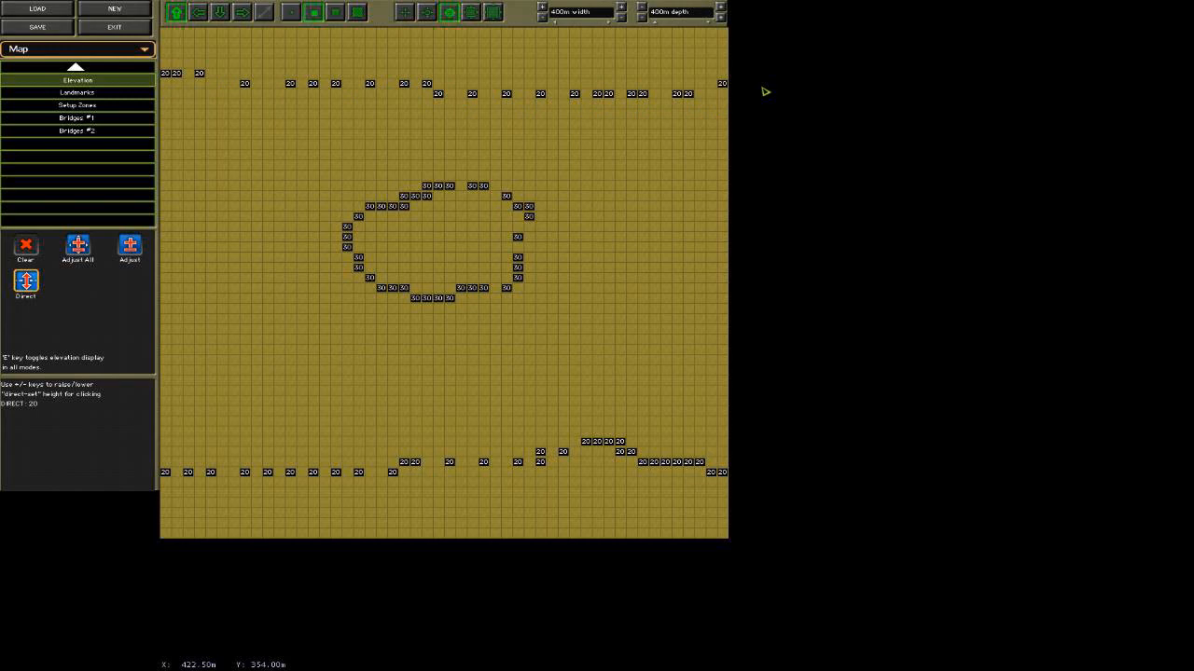
key("e")
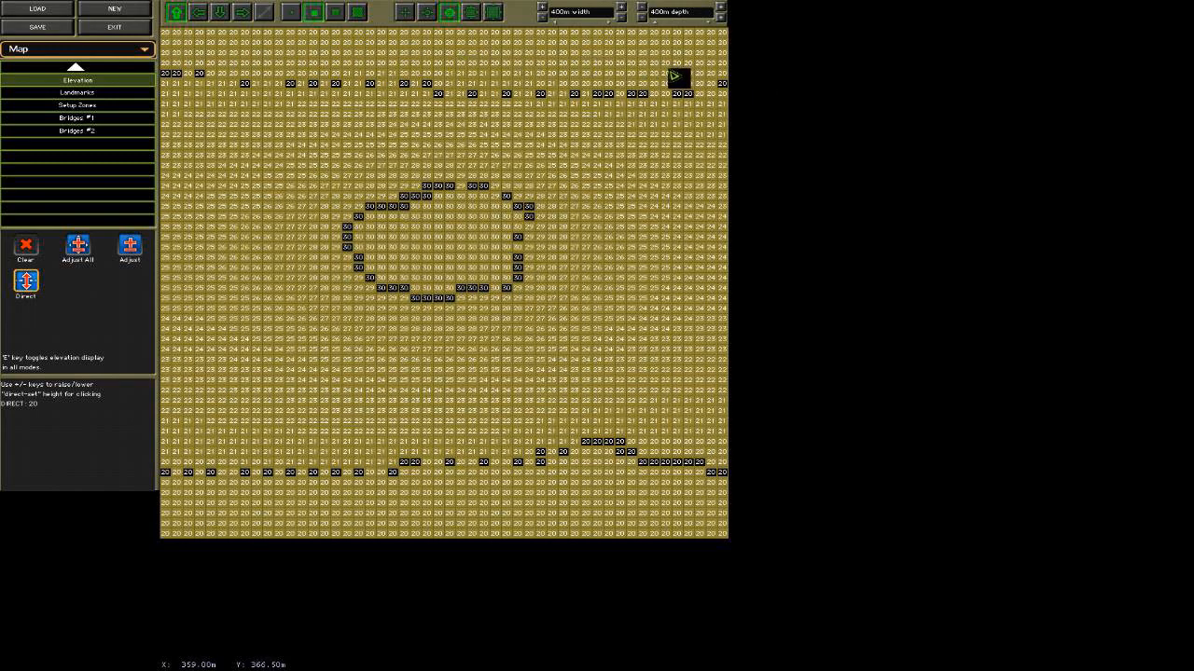
key("e")
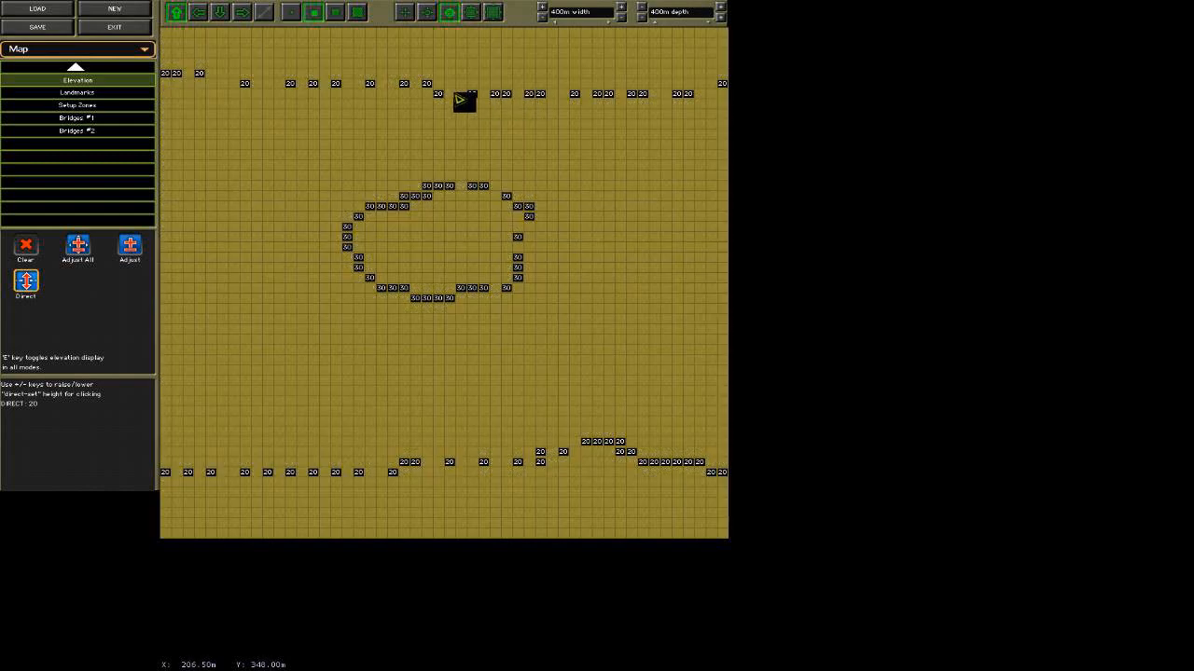
Display all interpolated elevations, and examine the raised hill from several directions and camera heights in the 3-D preview.
key("e")
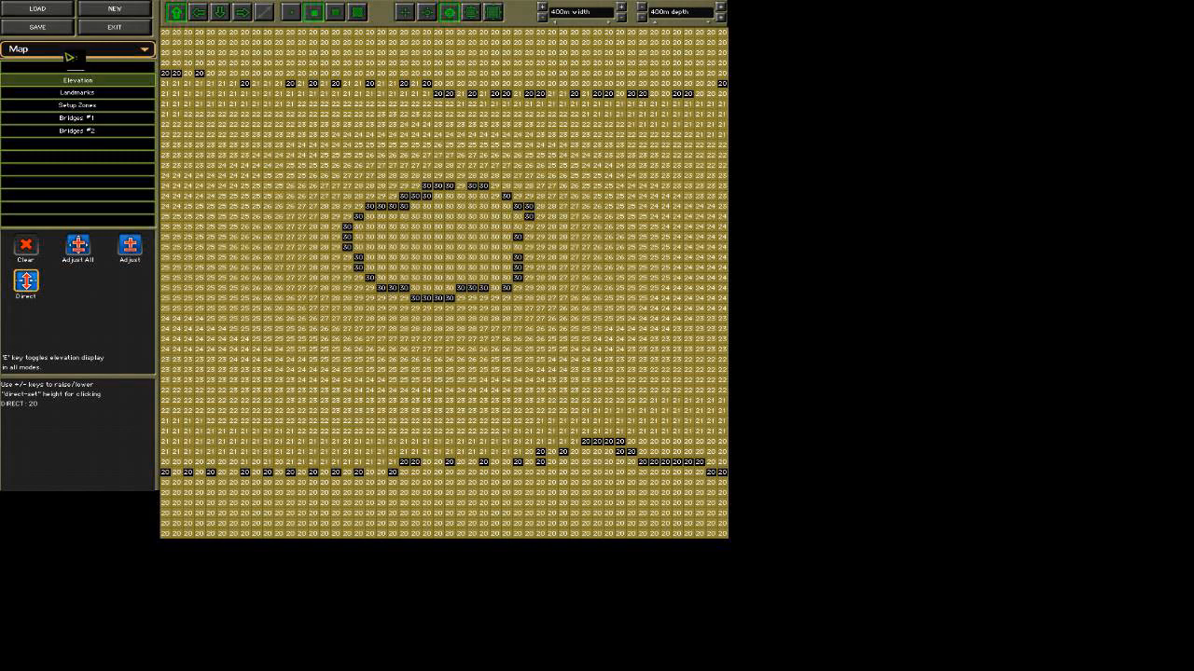
left_click(69, 52)
left_click(75, 87)
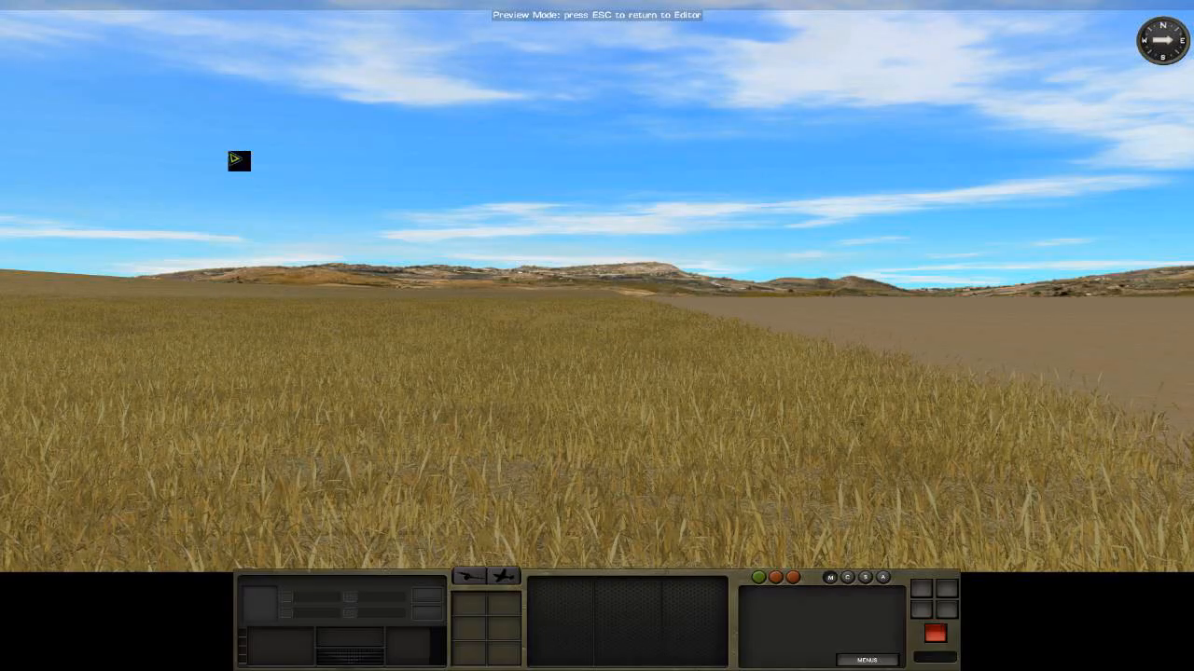
key("q")
key("w")
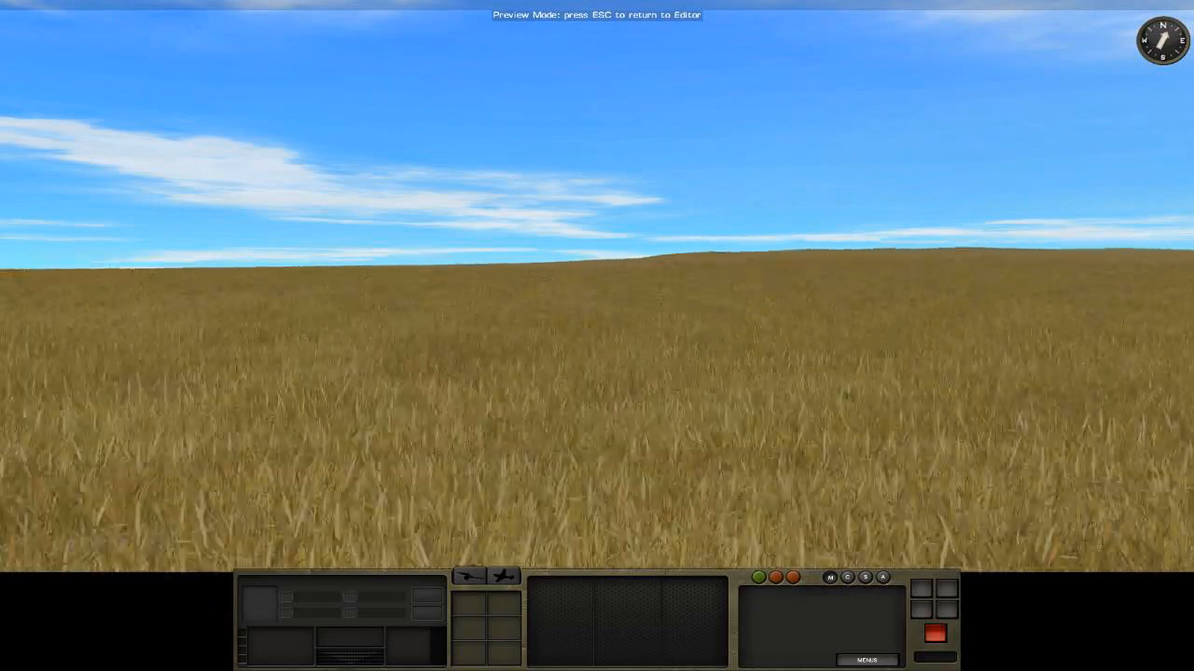
key("e")
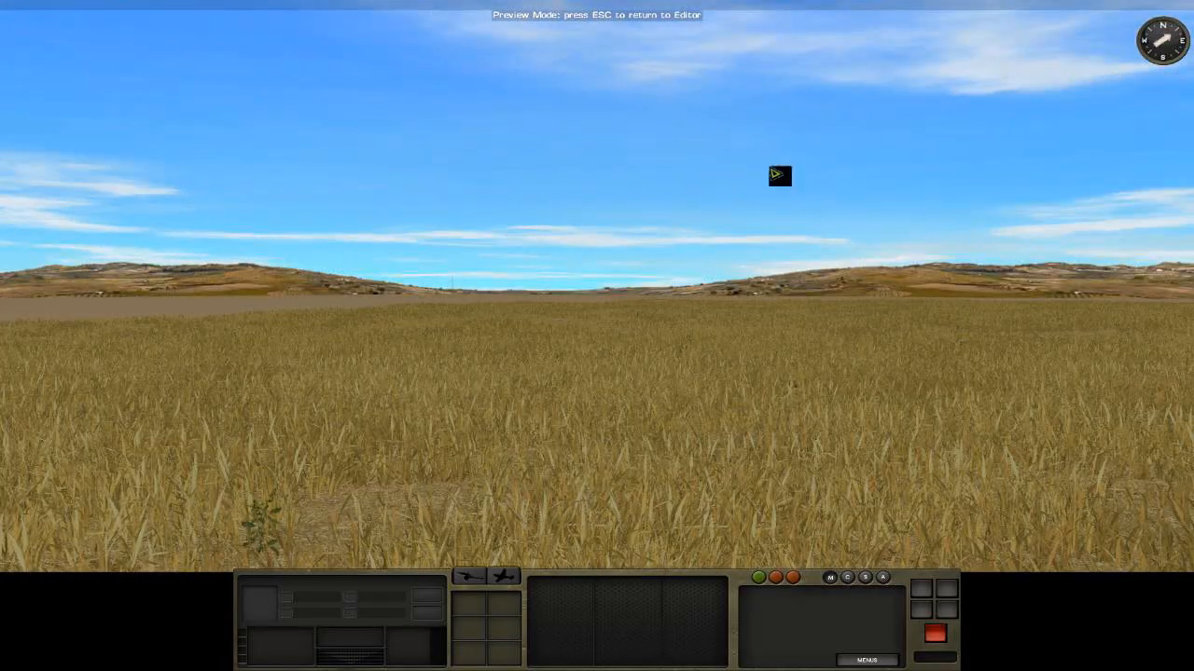
key("2")
key("w")
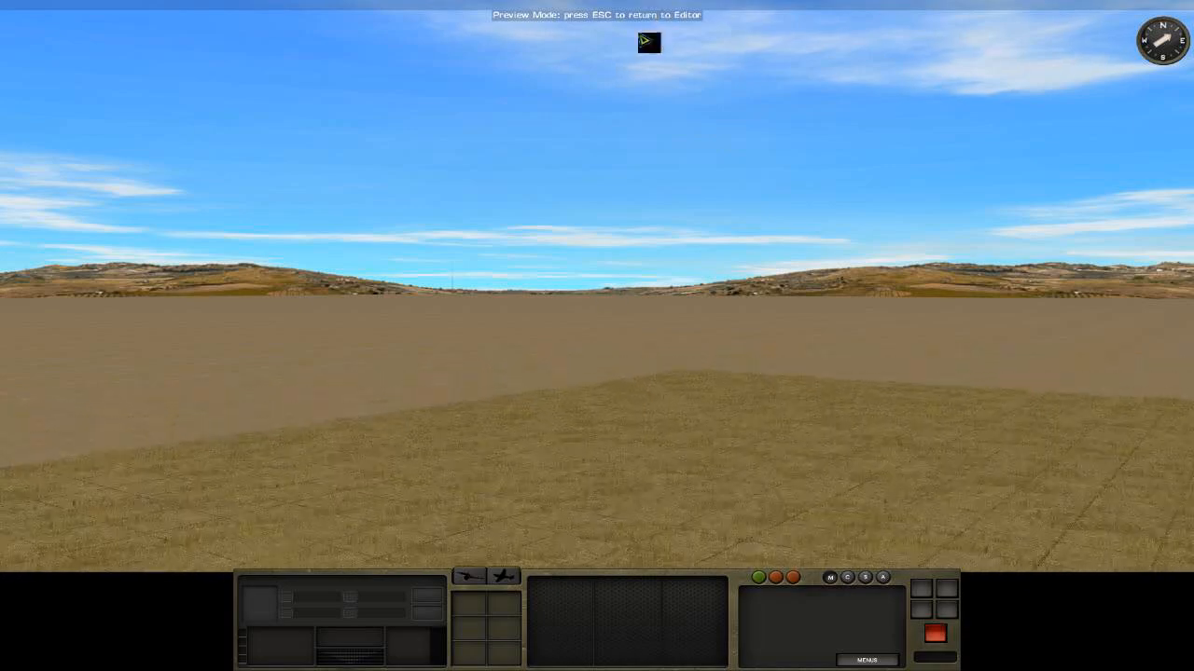
right_click_drag(787, 265, 825, 262)
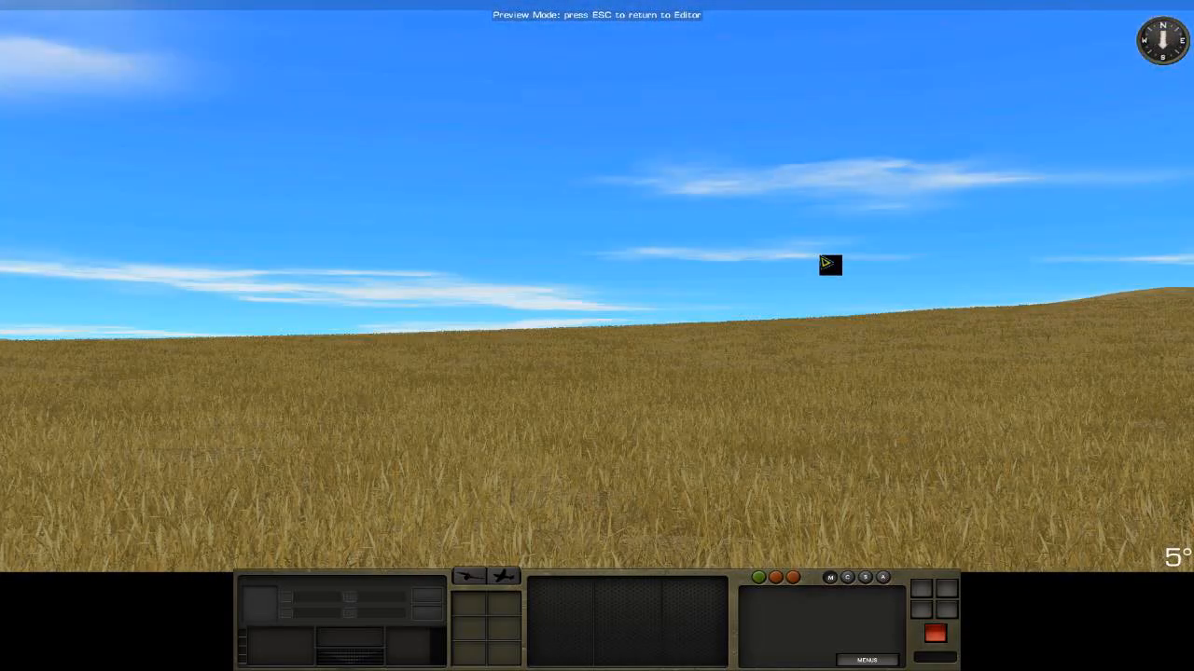
left_click_drag(800, 453, 720, 128)
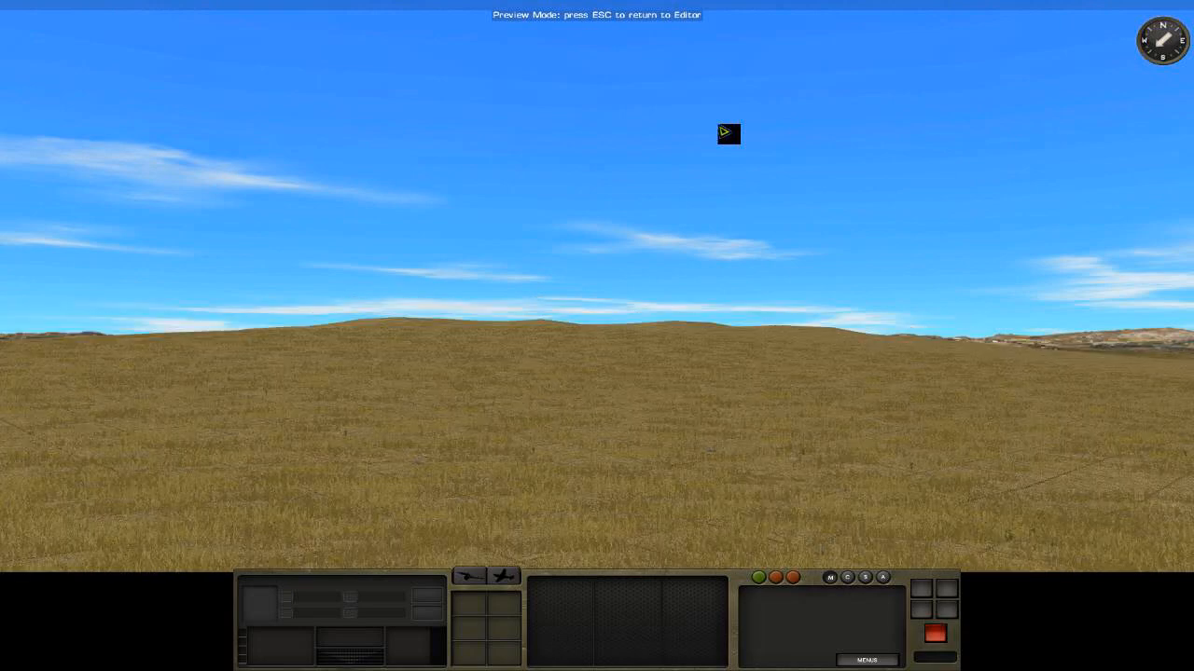
right_click_drag(766, 153, 735, 280)
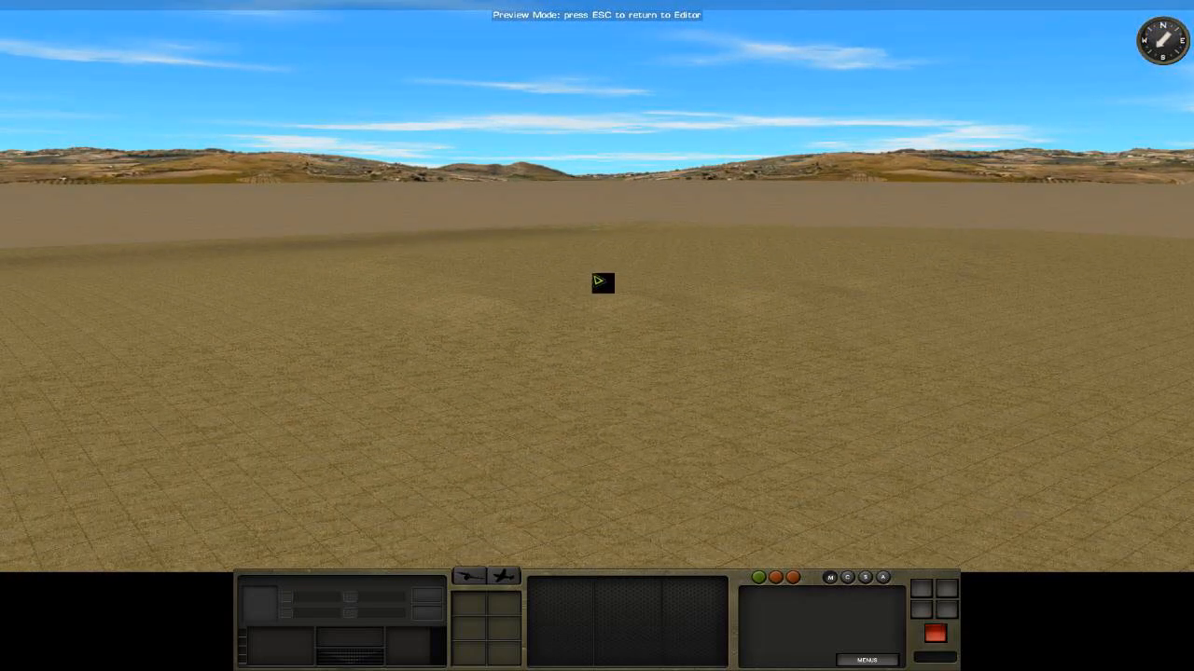
key("Escape")
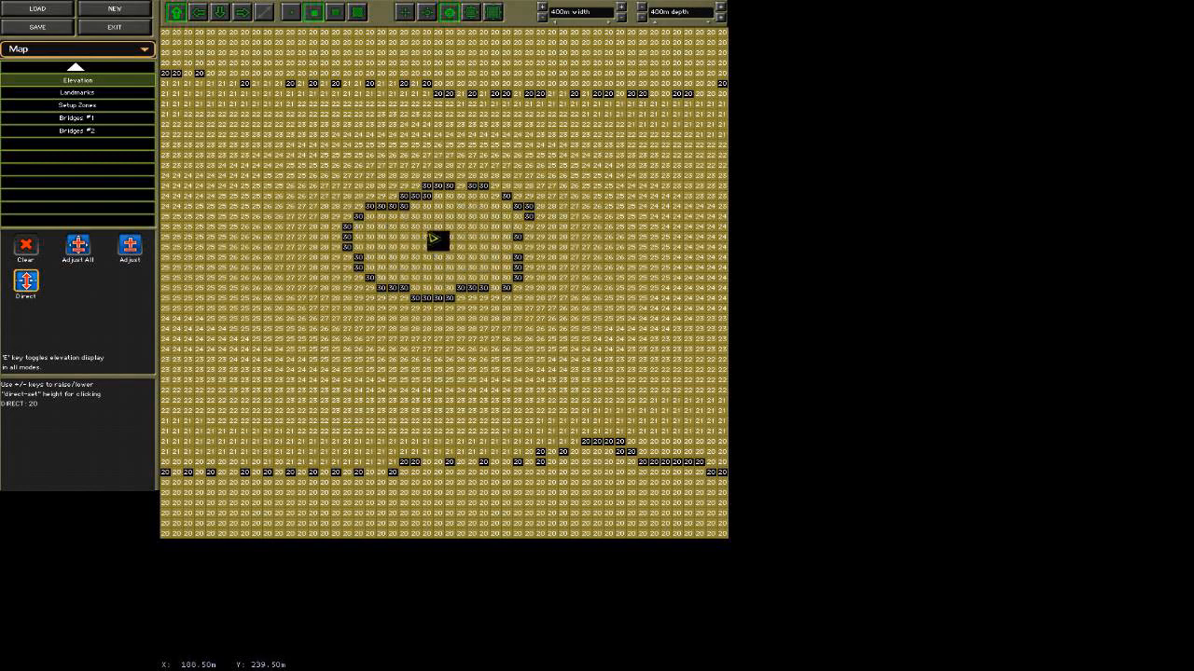
Paint Rocky ground over the whole height-30 hilltop, using the displayed elevation numbers as a guide.
left_click(75, 69)
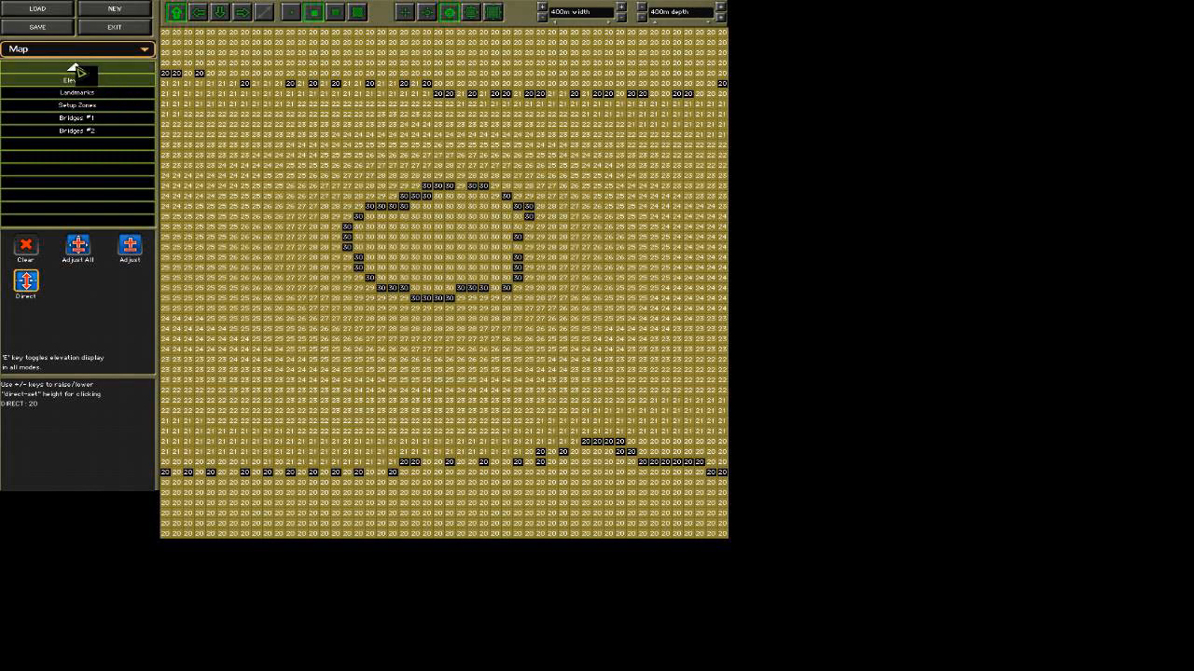
left_click(80, 69)
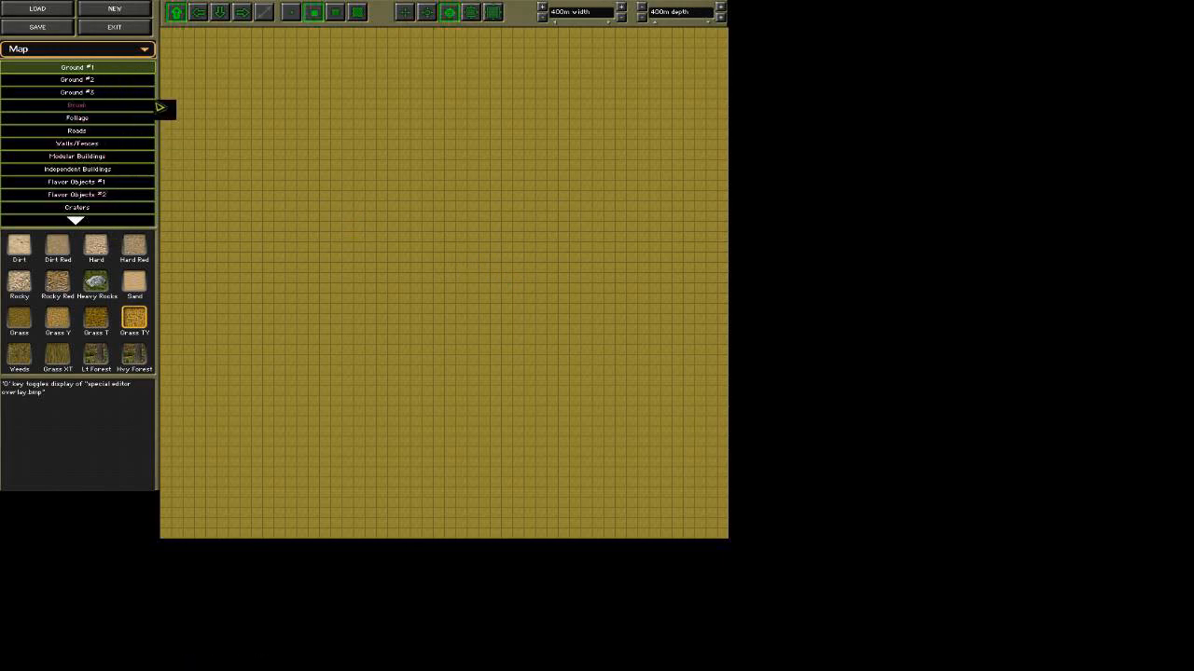
key("e")
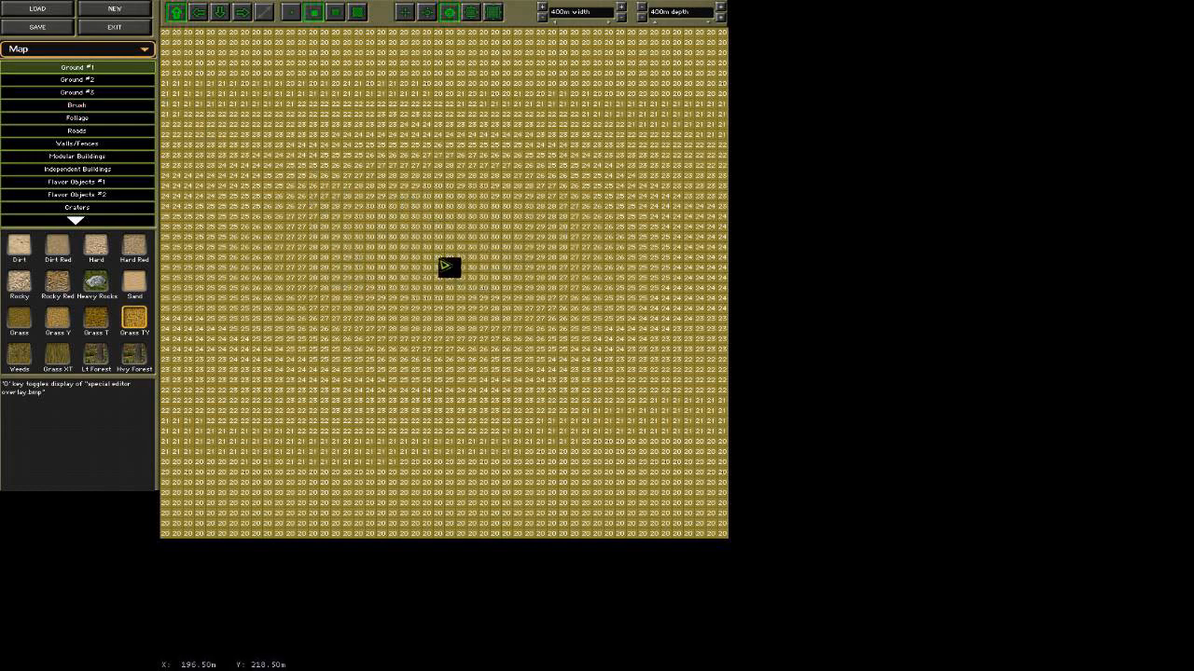
key("e")
key("e")
mouse_move(358, 276)
left_mouse_down()
mouse_move(376, 240)
mouse_move(423, 208)
mouse_move(492, 215)
mouse_move(516, 232)
mouse_move(523, 262)
mouse_move(482, 286)
mouse_move(392, 290)
mouse_move(416, 261)
mouse_move(480, 229)
mouse_move(460, 262)
mouse_move(433, 272)
left_mouse_up()
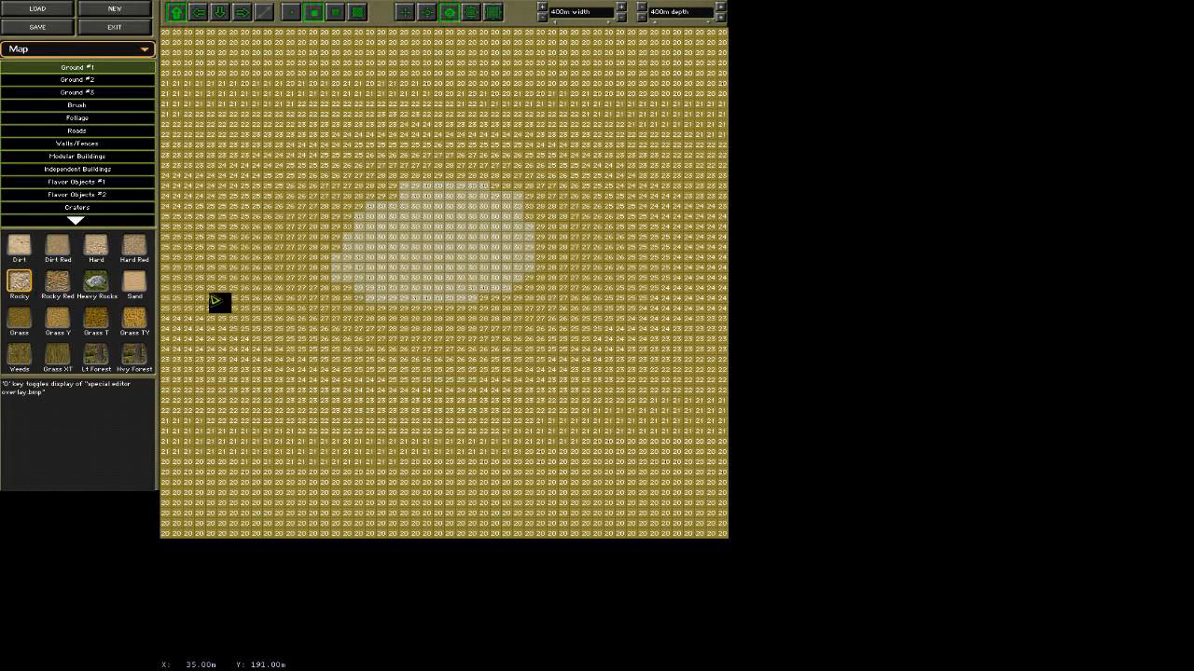
Inspect the rocky hilltop from low and high viewpoints in the 3-D preview, and return to the map editor.
left_click(116, 47)
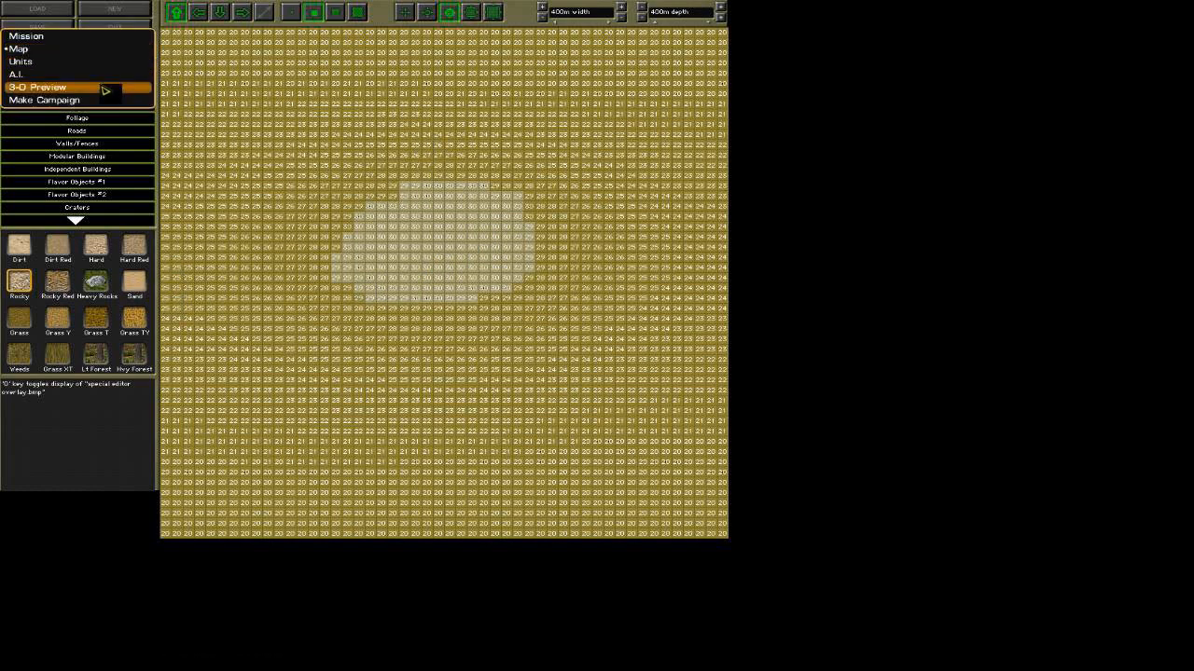
left_click(105, 91)
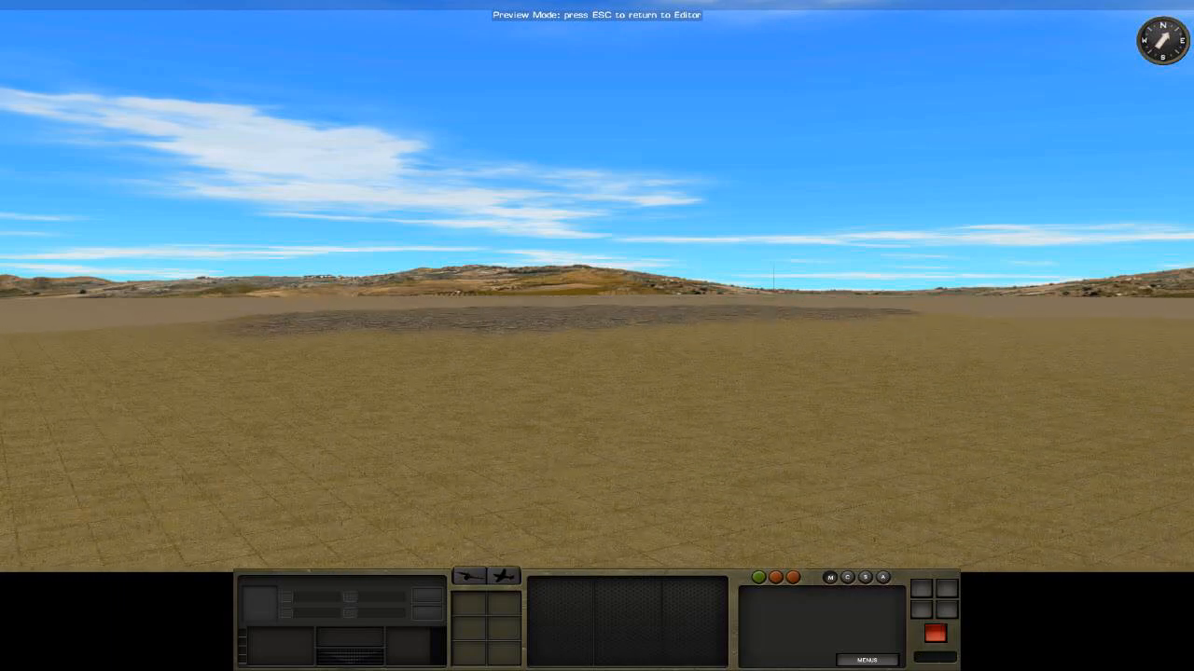
right_click_drag(620, 340, 597, 244)
scroll(559, 320, "up", 4)
key("w")
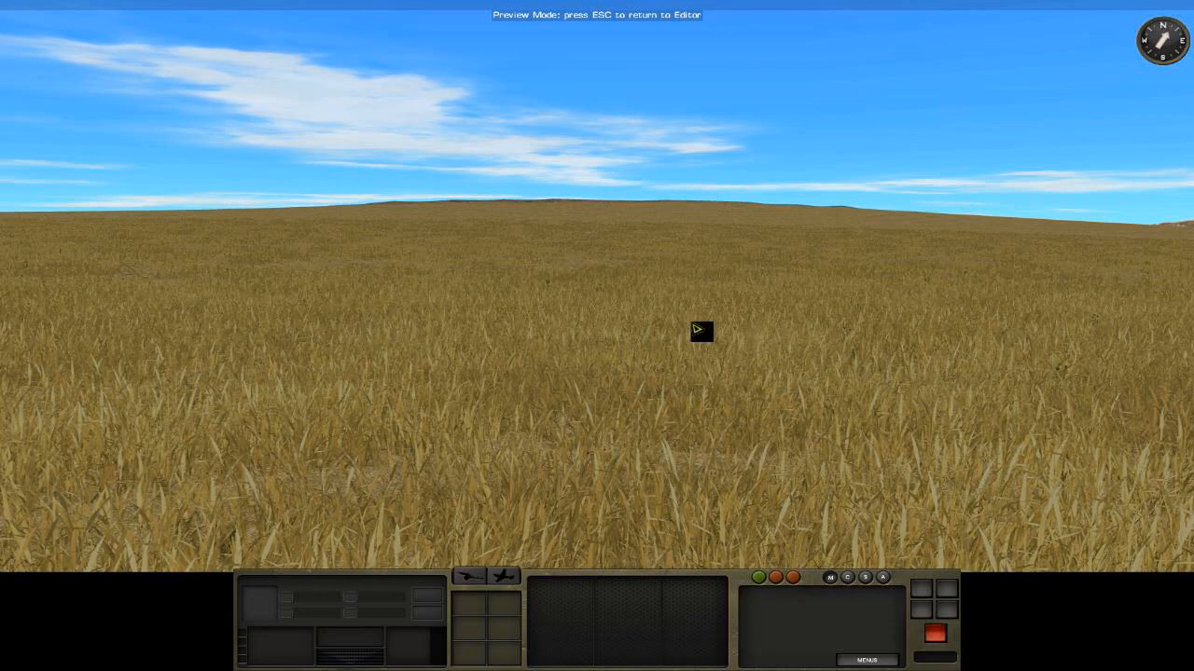
key("Escape")
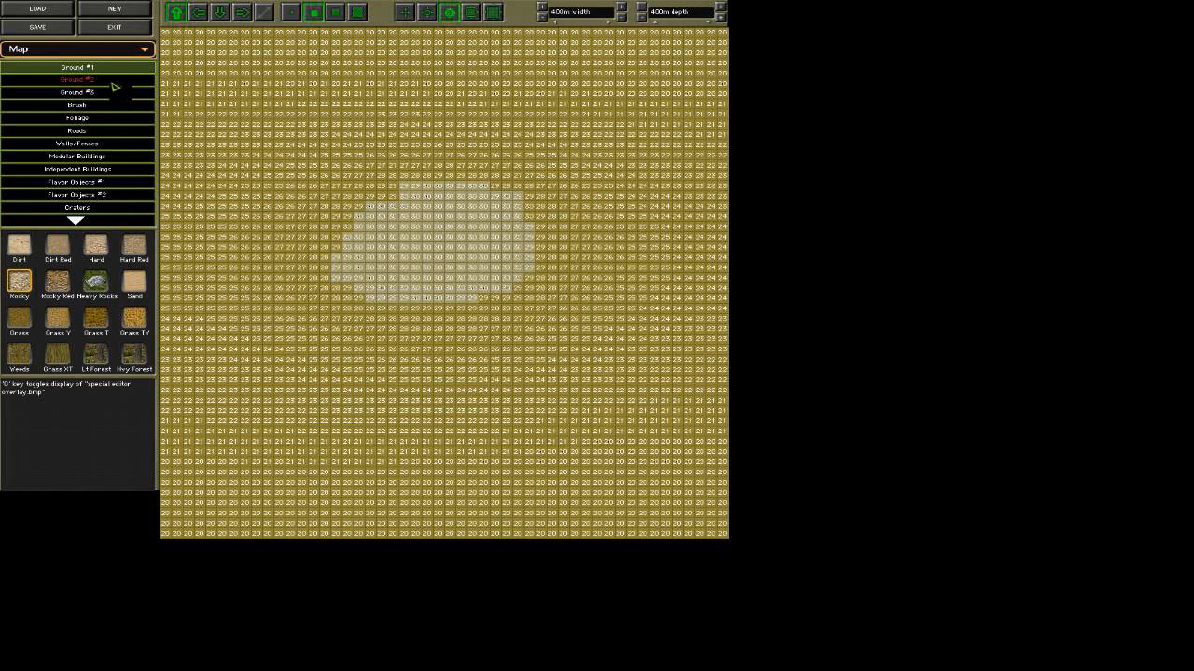
Draw a curved line of Direct elevation points at height 20 east of the hill, and redisplay all elevations.
left_click(76, 224)
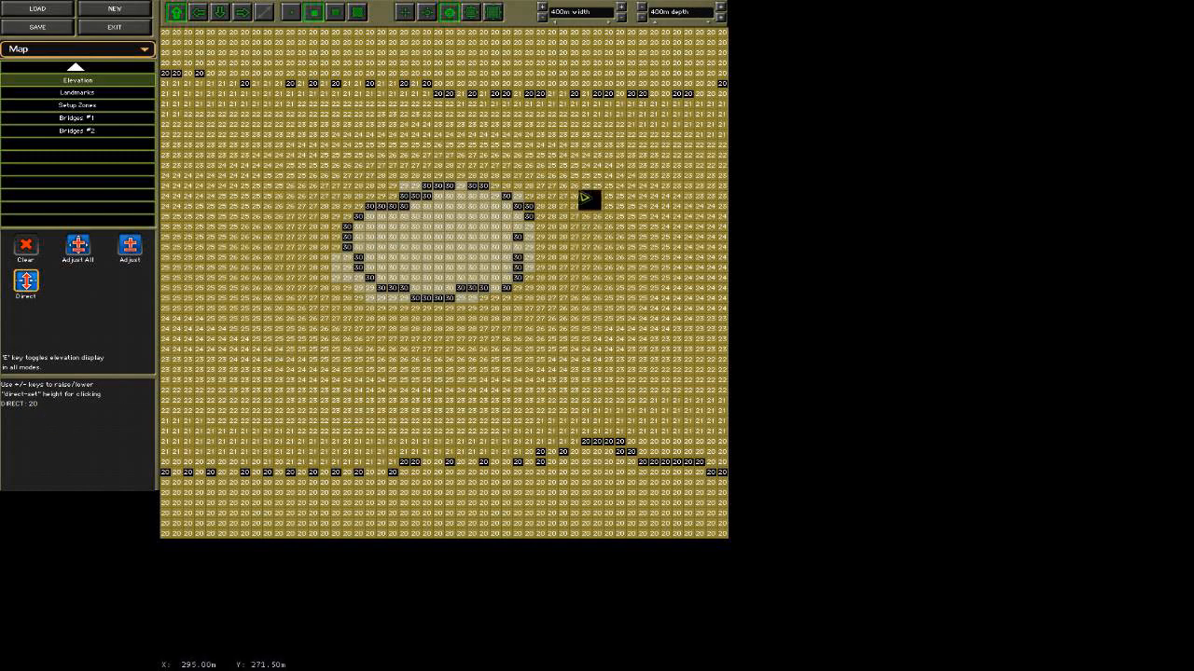
key("e")
mouse_move(667, 178)
left_mouse_down()
mouse_move(665, 241)
mouse_move(611, 320)
left_mouse_up()
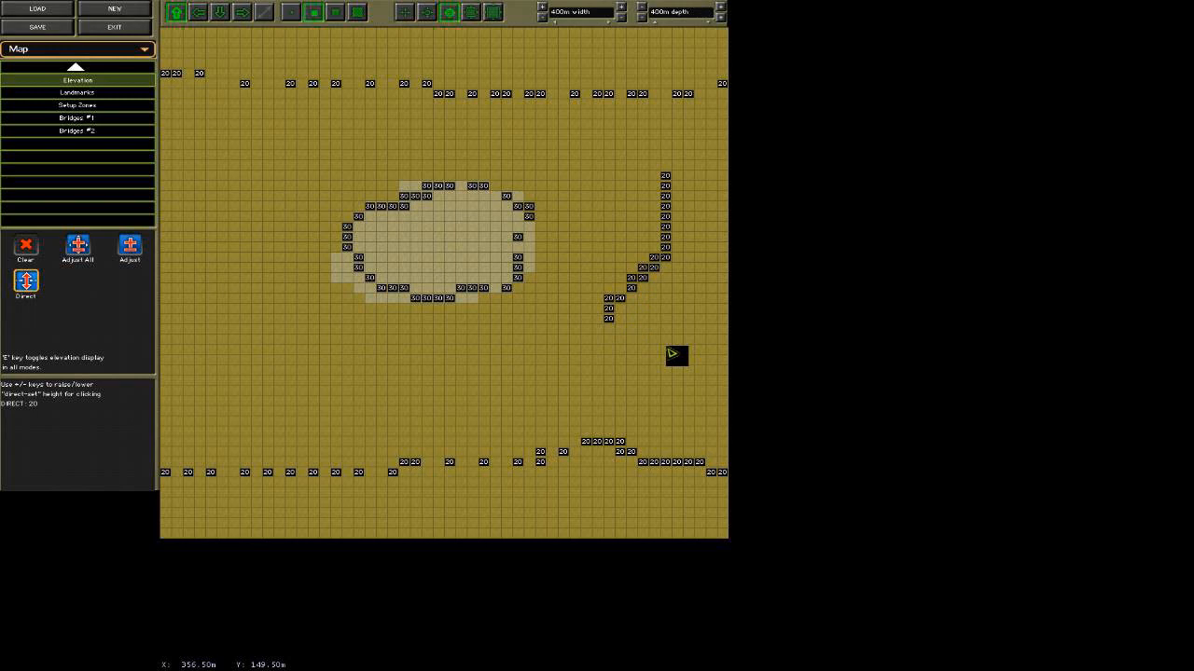
key("e")
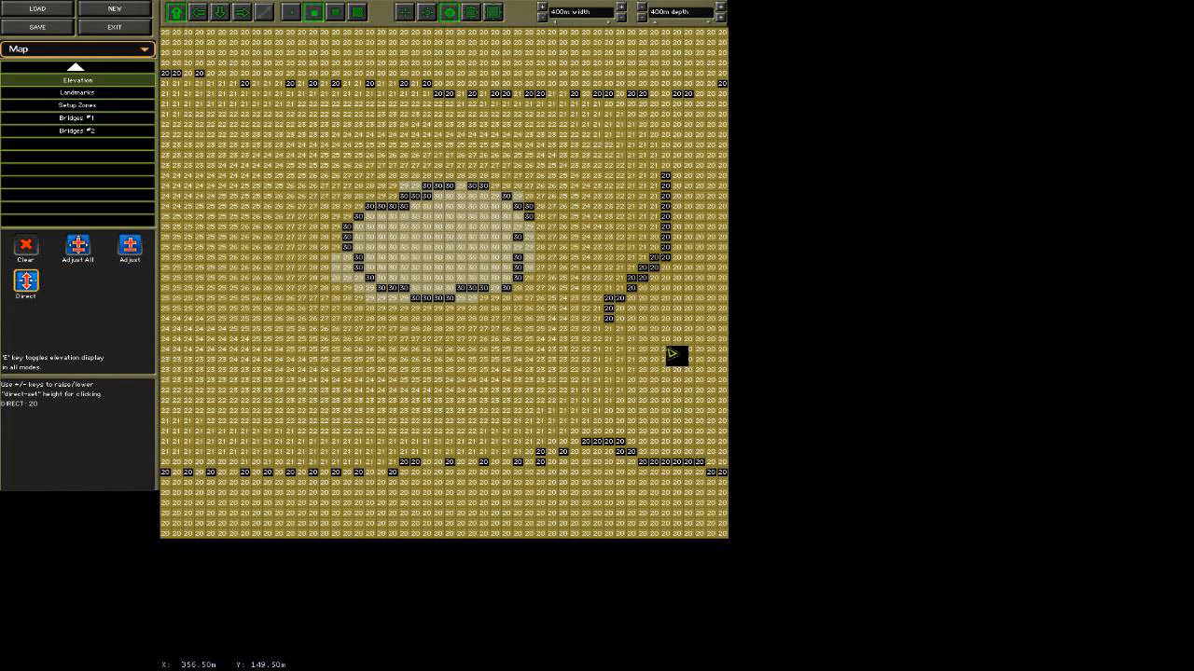
Examine the hill's eastern slope at ground level and from above in the 3-D preview, and return to the editor.
left_click(103, 49)
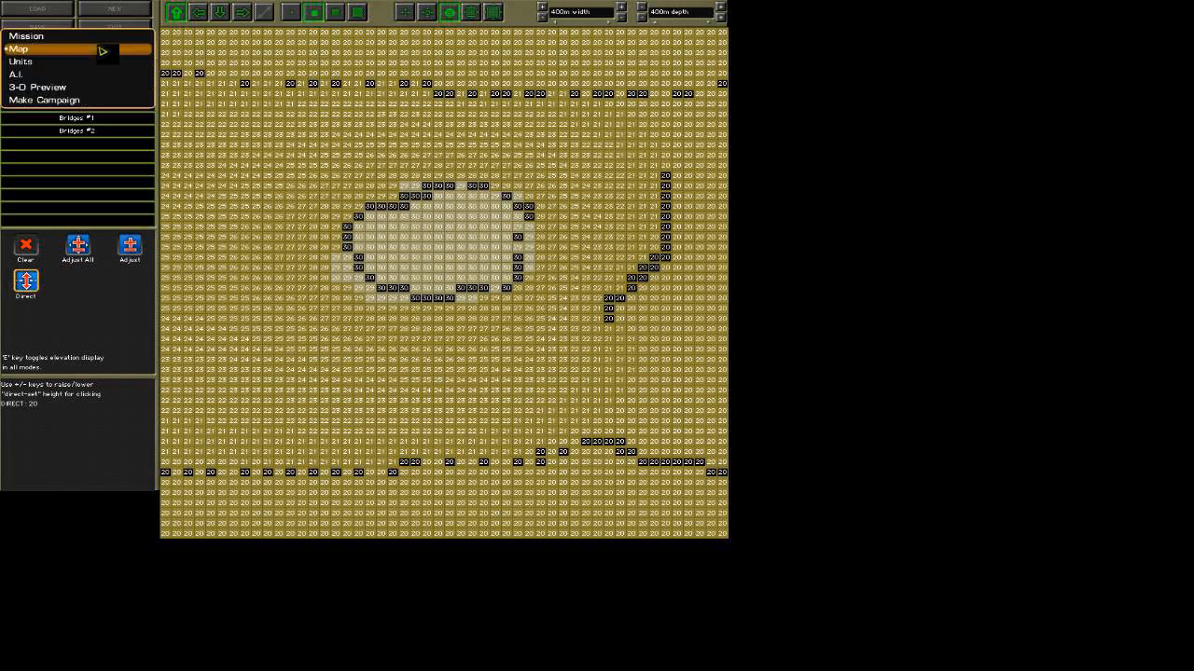
left_click(104, 87)
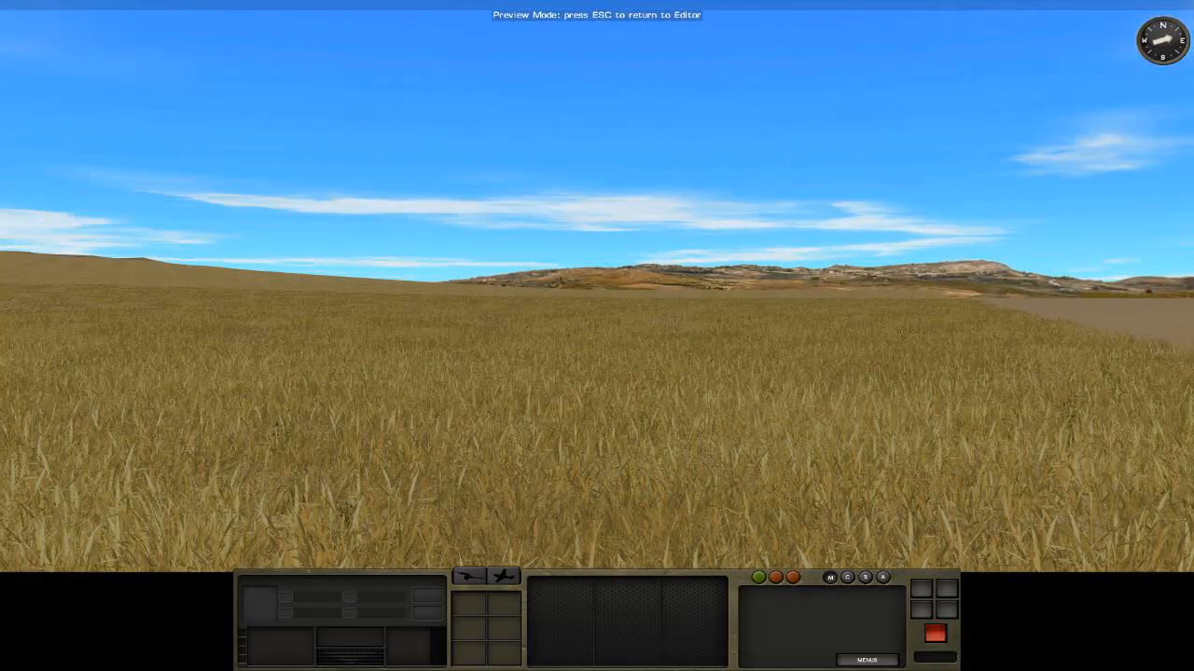
right_click_drag(144, 64, 333, 62)
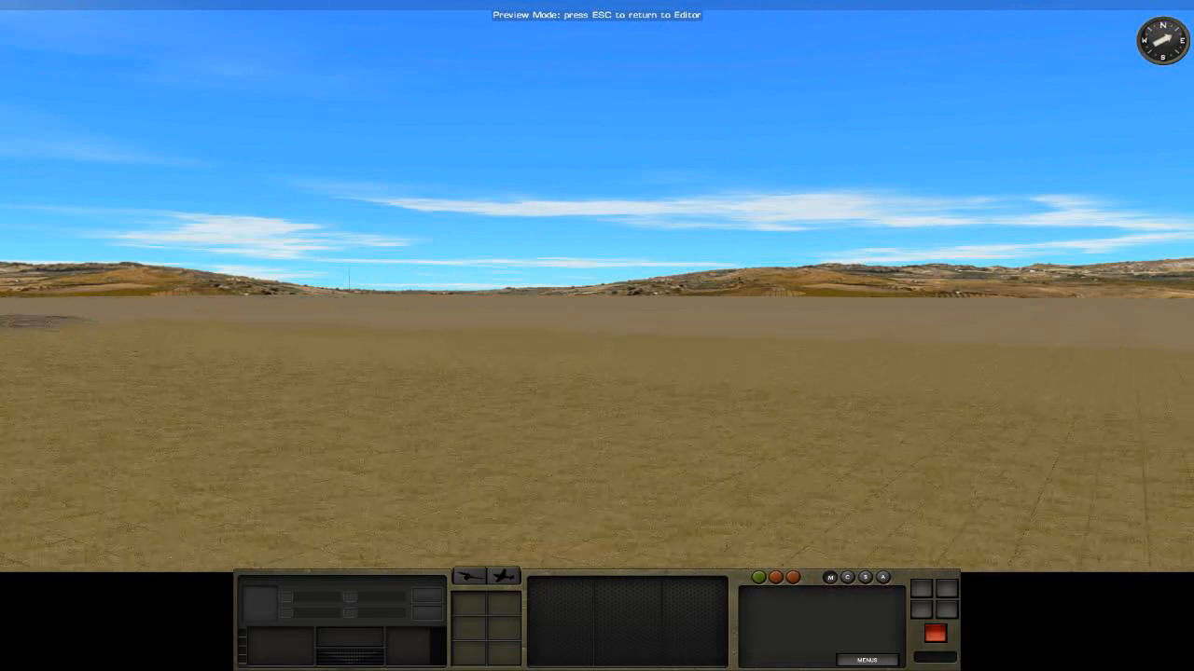
mouse_move(3, 30)
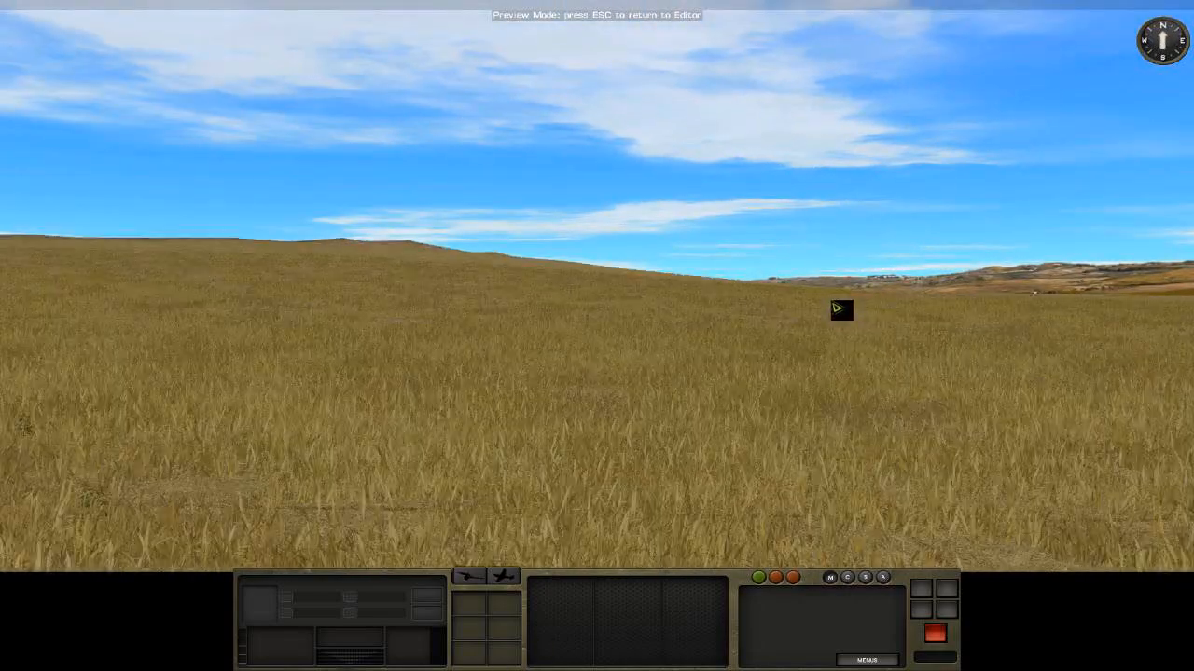
mouse_move(1192, 323)
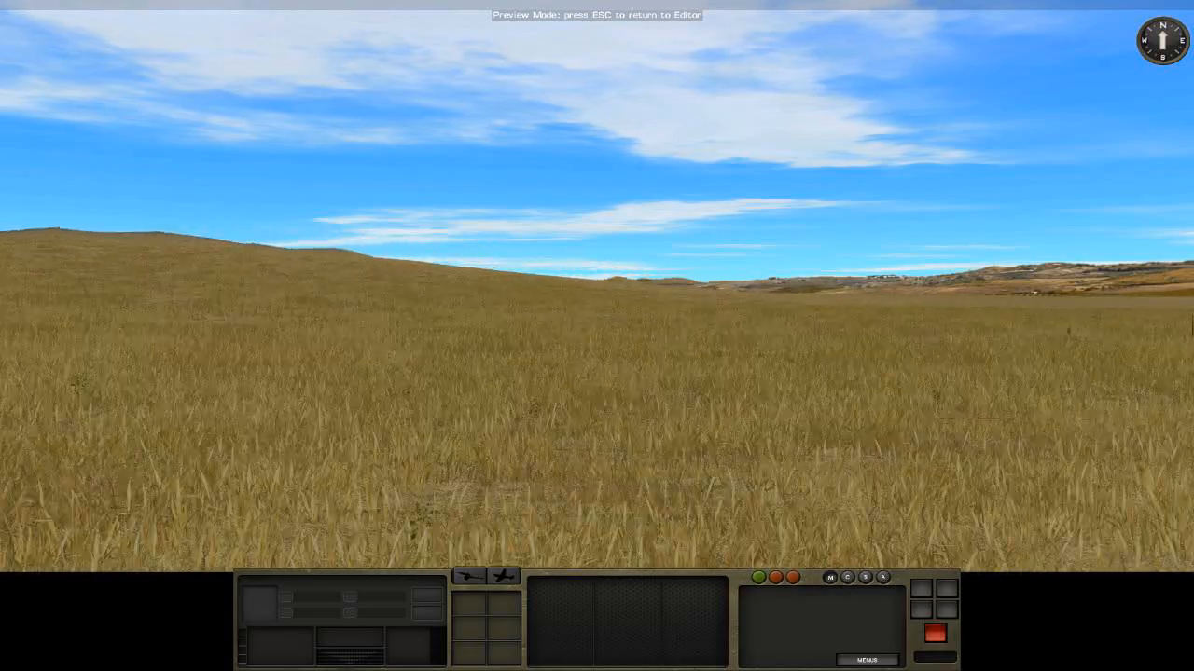
mouse_move(5, 304)
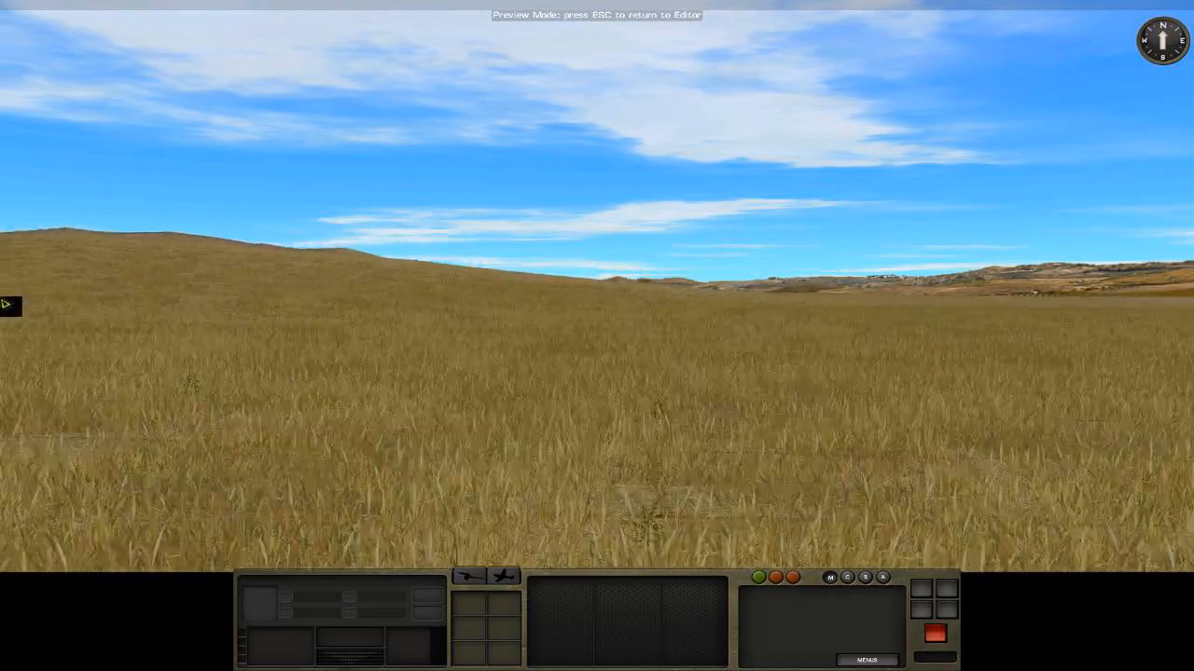
scroll(361, 388, "down", 3)
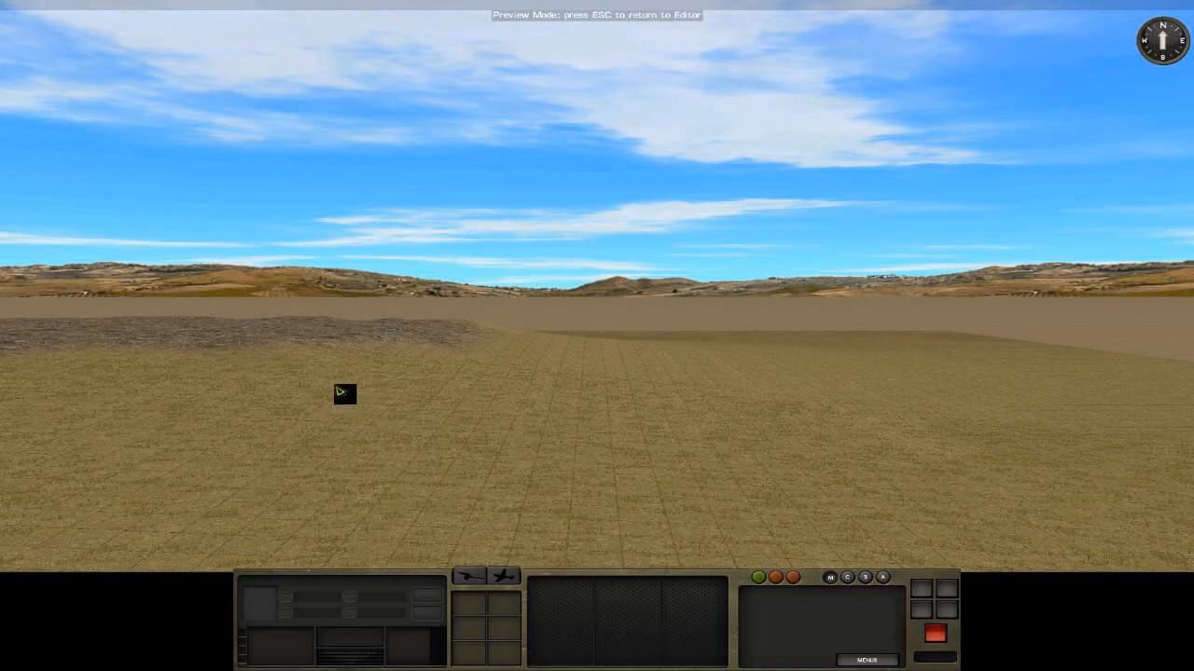
key("Escape")
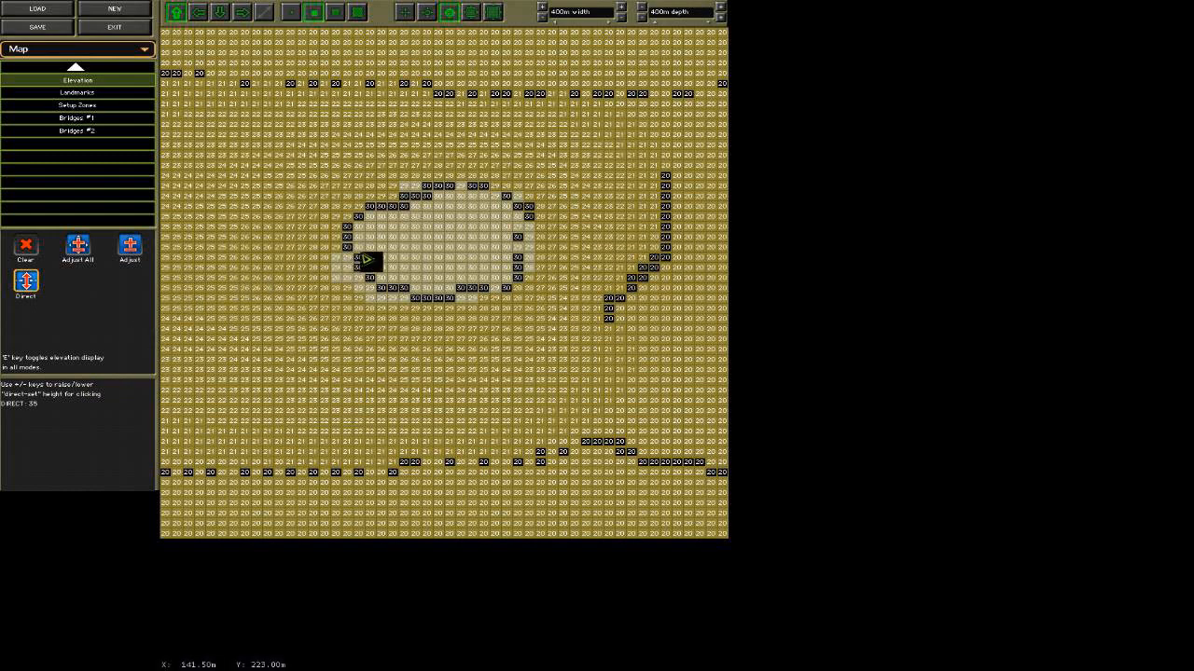
Draw a smaller closed ring of Direct elevation points at height 35 inside the rocky hilltop, and redisplay all elevations.
key("e")
left_click(405, 237)
mouse_move(411, 244)
left_mouse_down()
mouse_move(492, 232)
mouse_move(493, 265)
mouse_move(418, 272)
mouse_move(395, 241)
left_mouse_up()
key("e")
Examine the raised rocky summit from close up, far away and ground level in the 3-D preview.
left_click(102, 53)
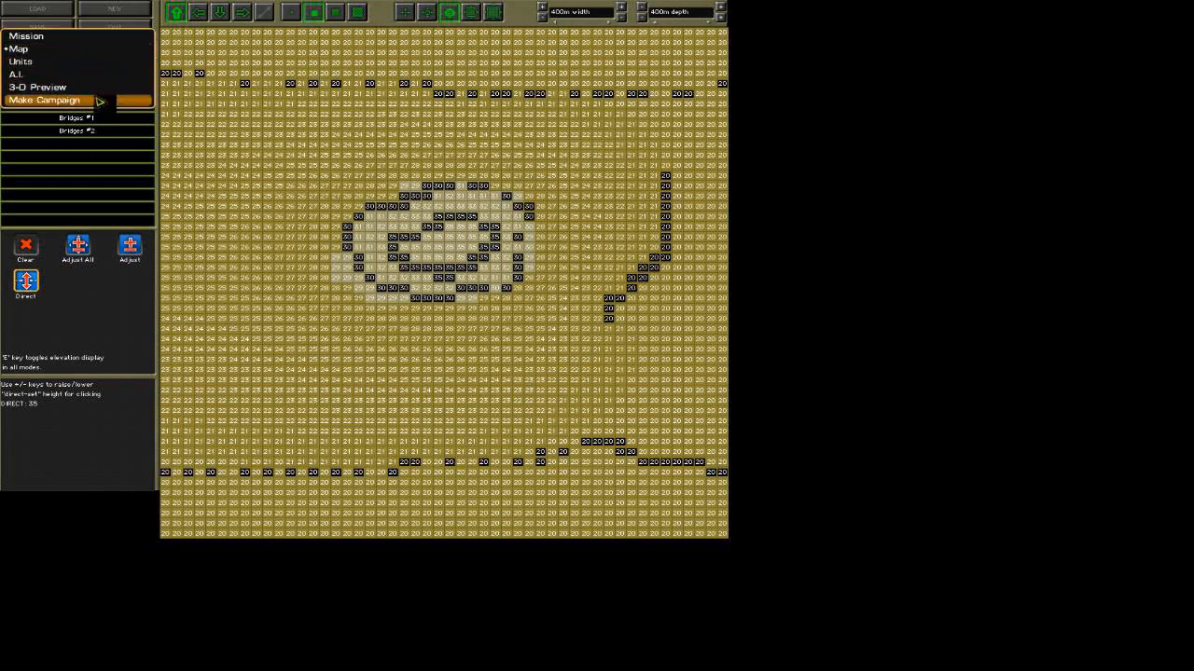
left_click(93, 86)
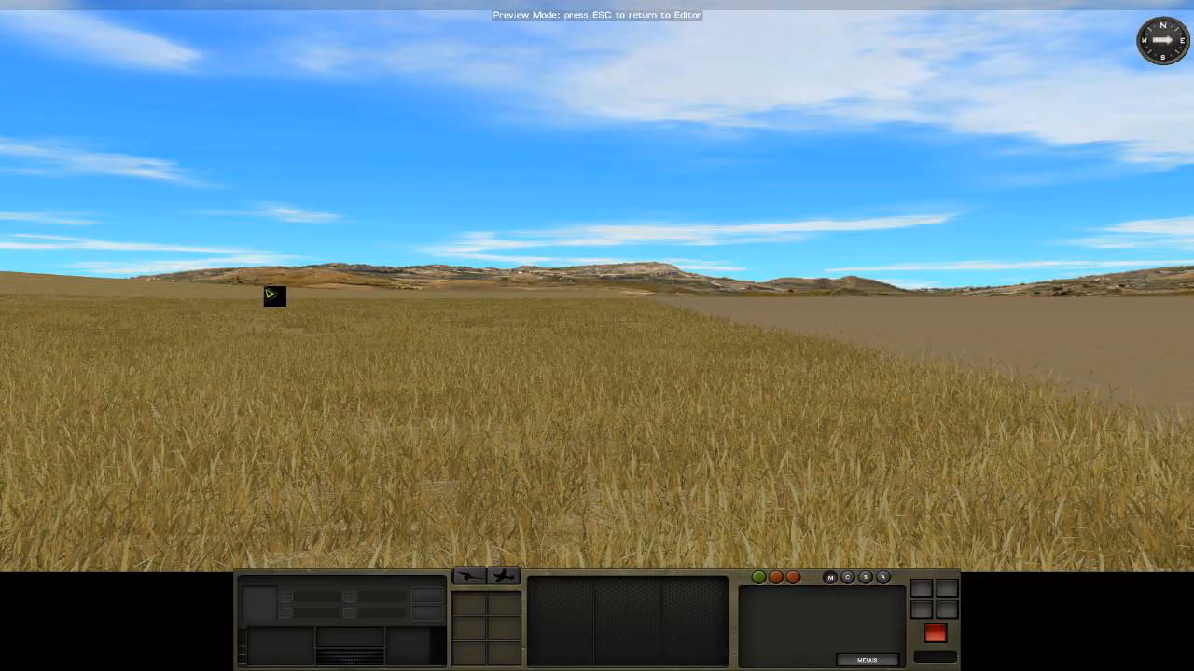
right_click_drag(273, 91, 168, 92)
left_click_drag(535, 122, 536, 19)
left_click(641, 328, "ctrl")
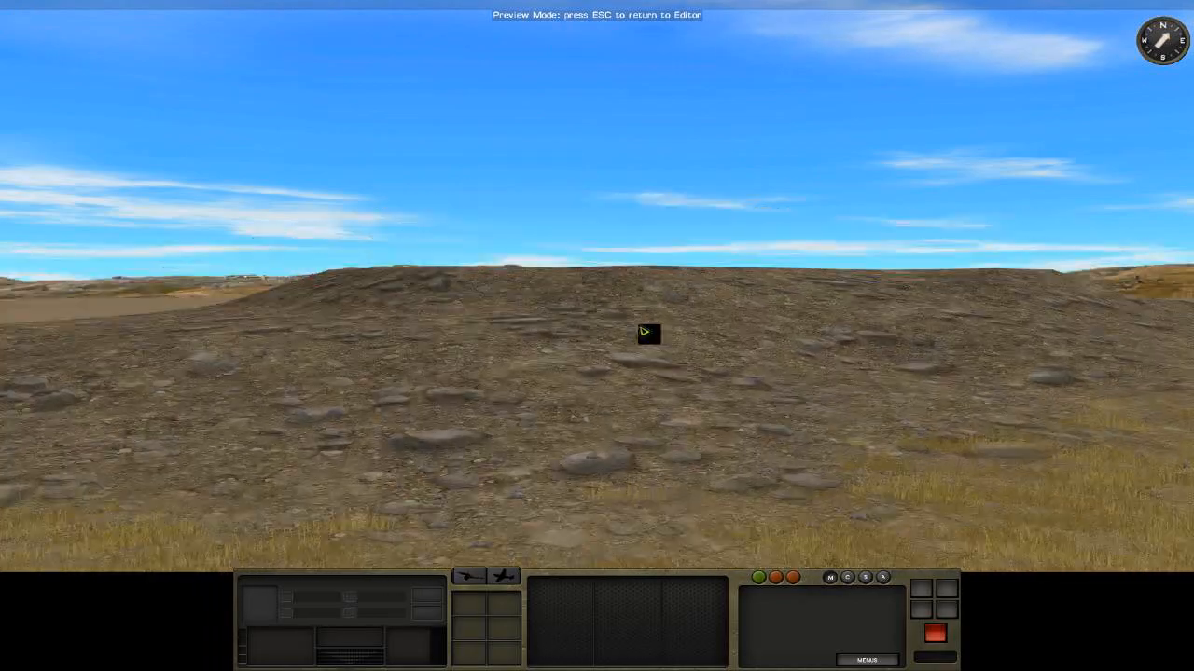
scroll(640, 329, "down", 3)
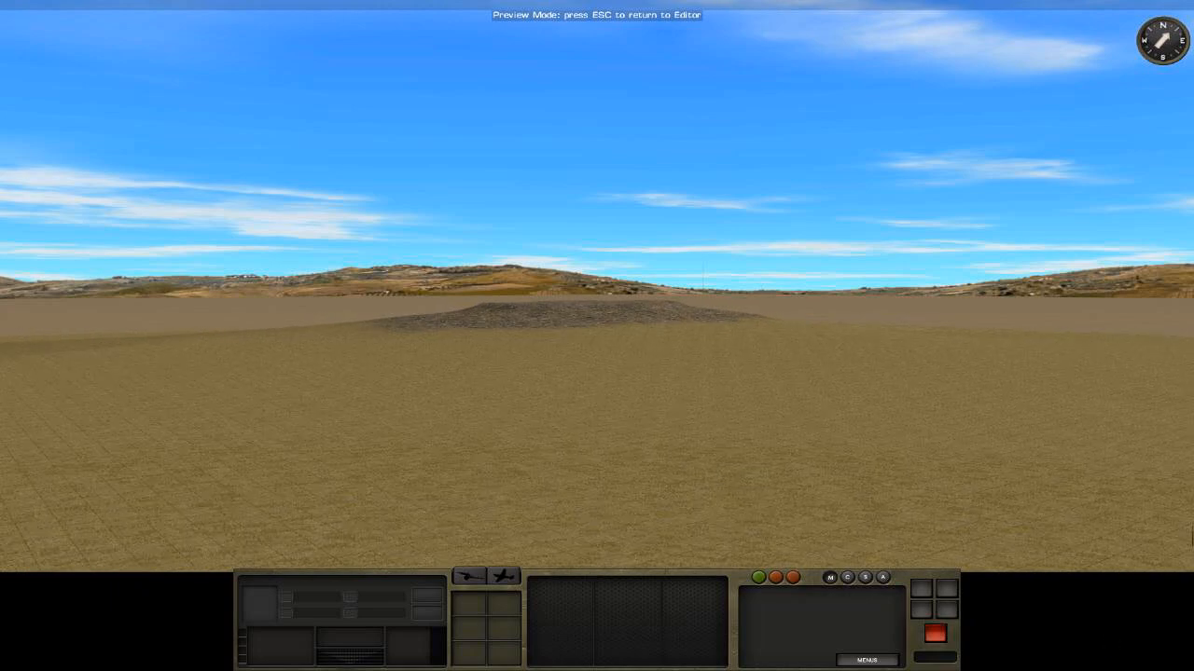
scroll(728, 352, "up", 2)
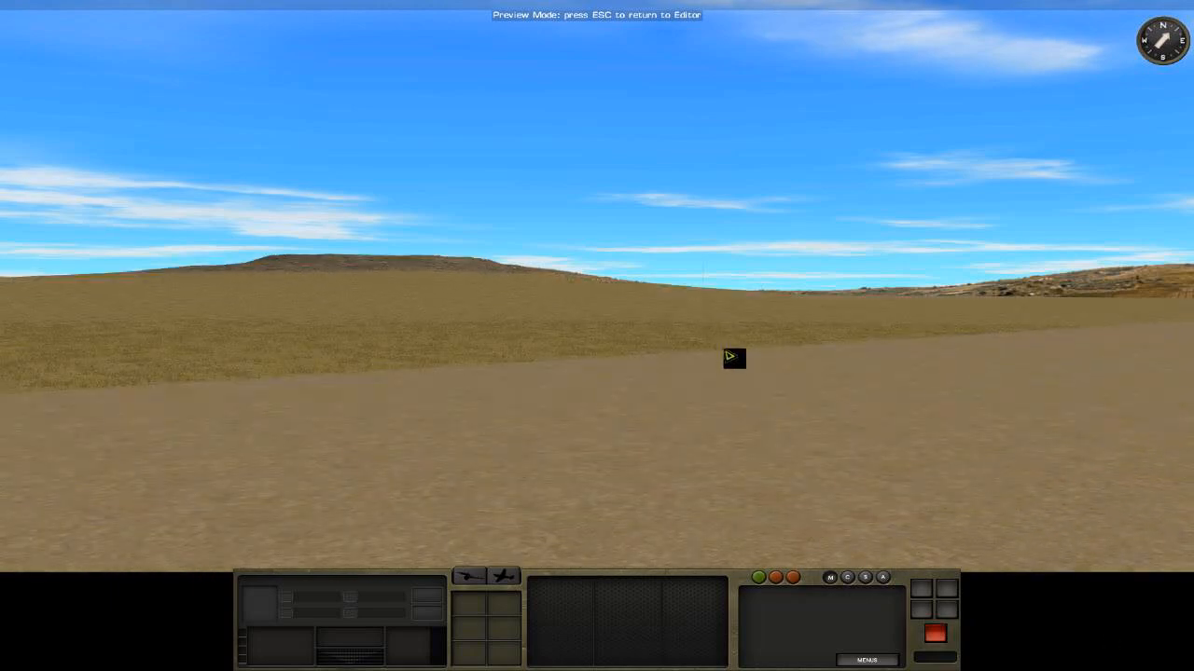
scroll(727, 353, "up", 1)
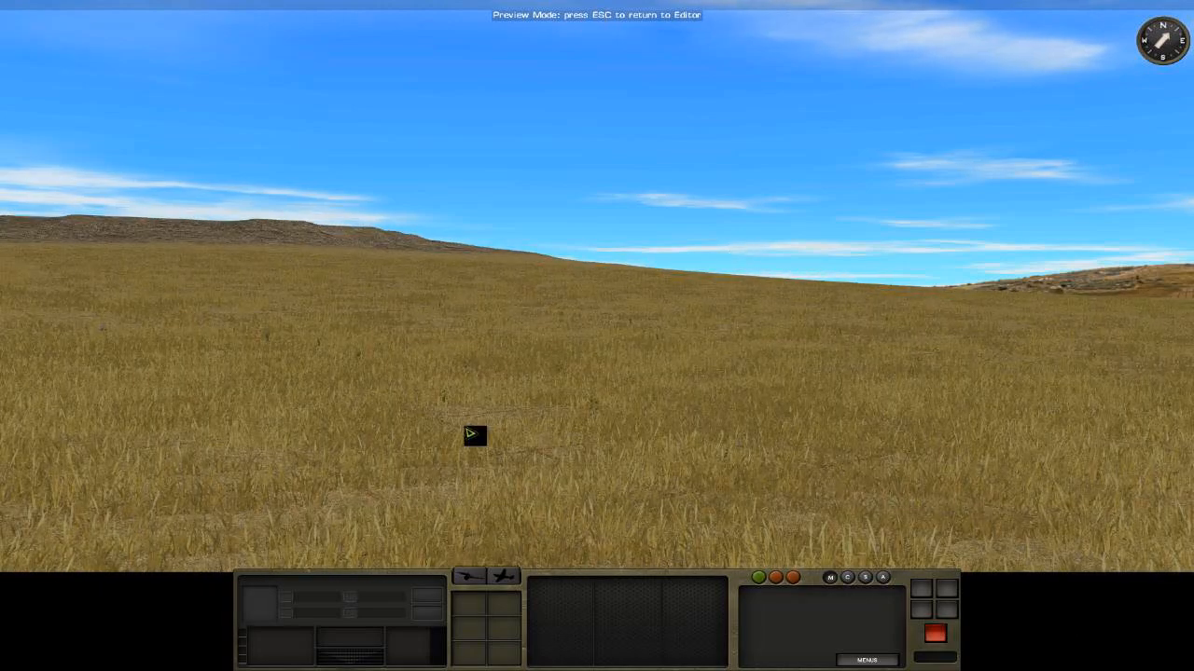
right_click_drag(398, 403, 342, 420)
scroll(566, 430, "down", 1)
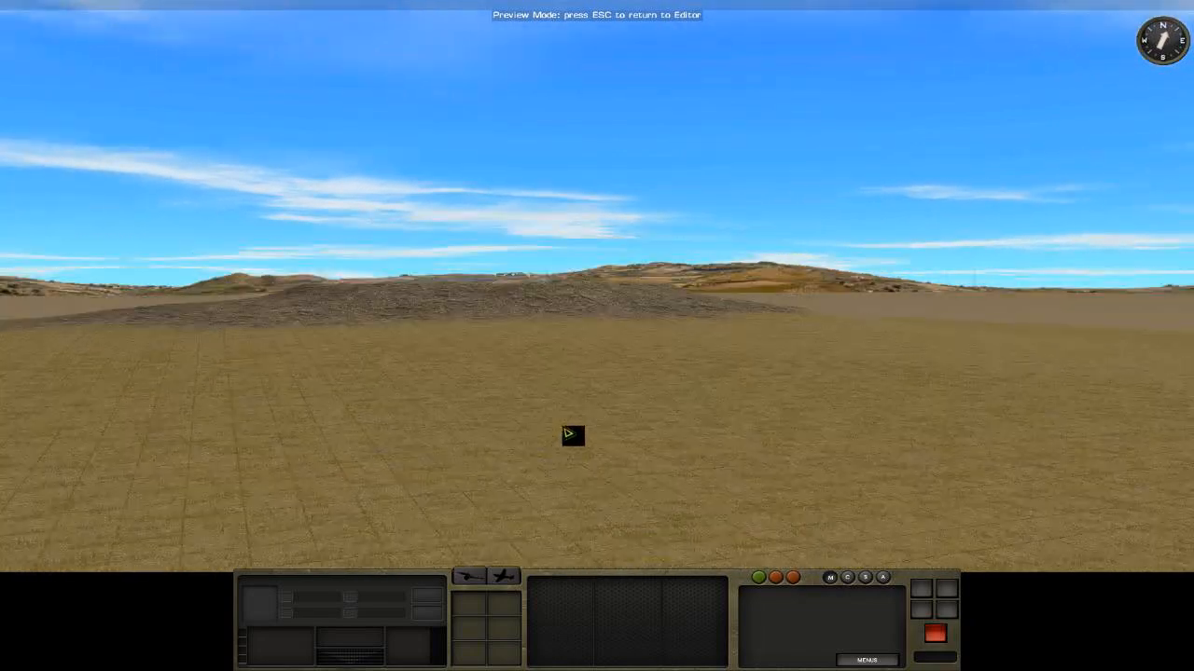
Leave the 3-D preview, set the outer ring's eastern elevation points to Direct height 35, and redisplay all elevations.
scroll(569, 435, "down", 2)
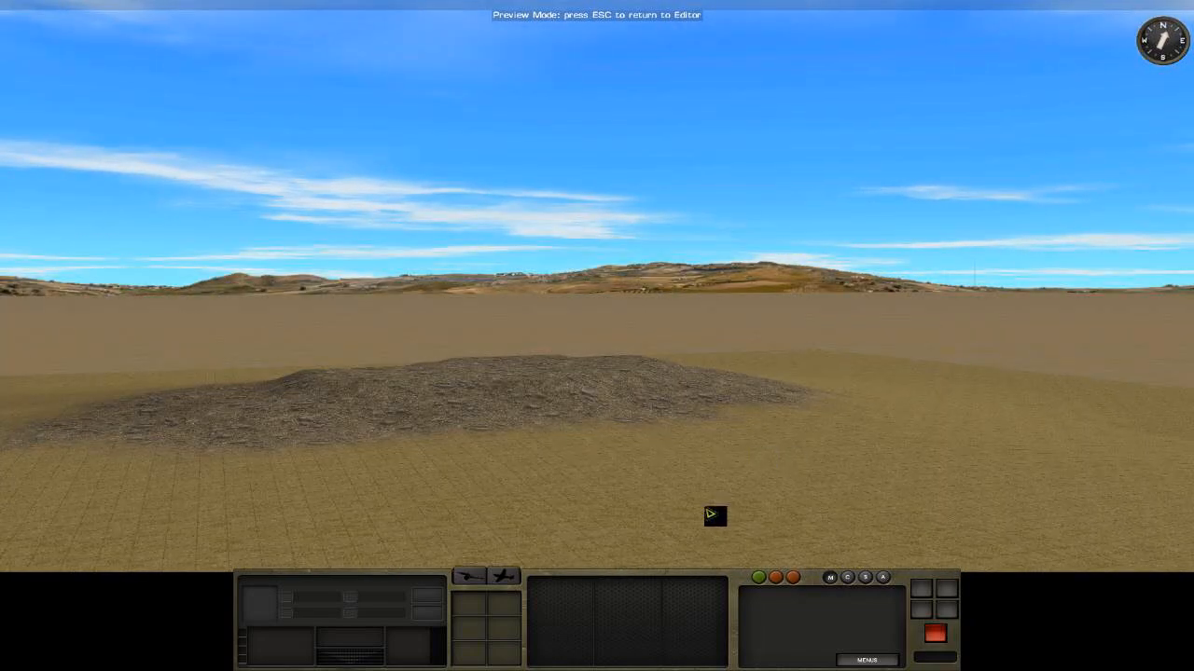
key("Escape")
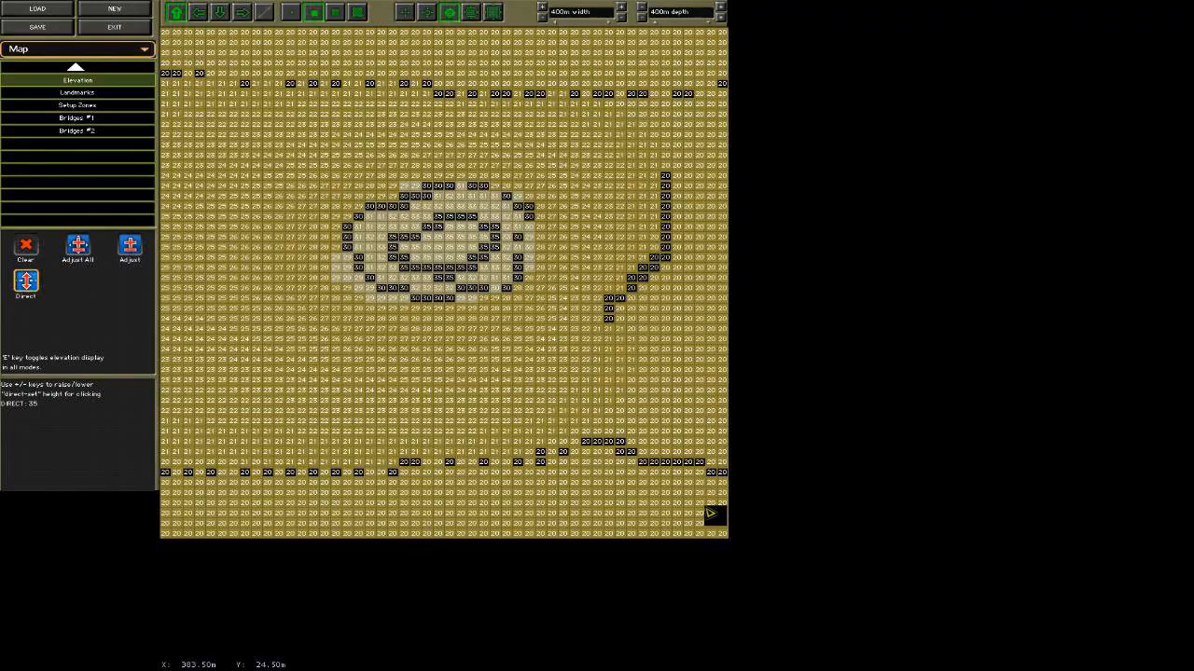
key("e")
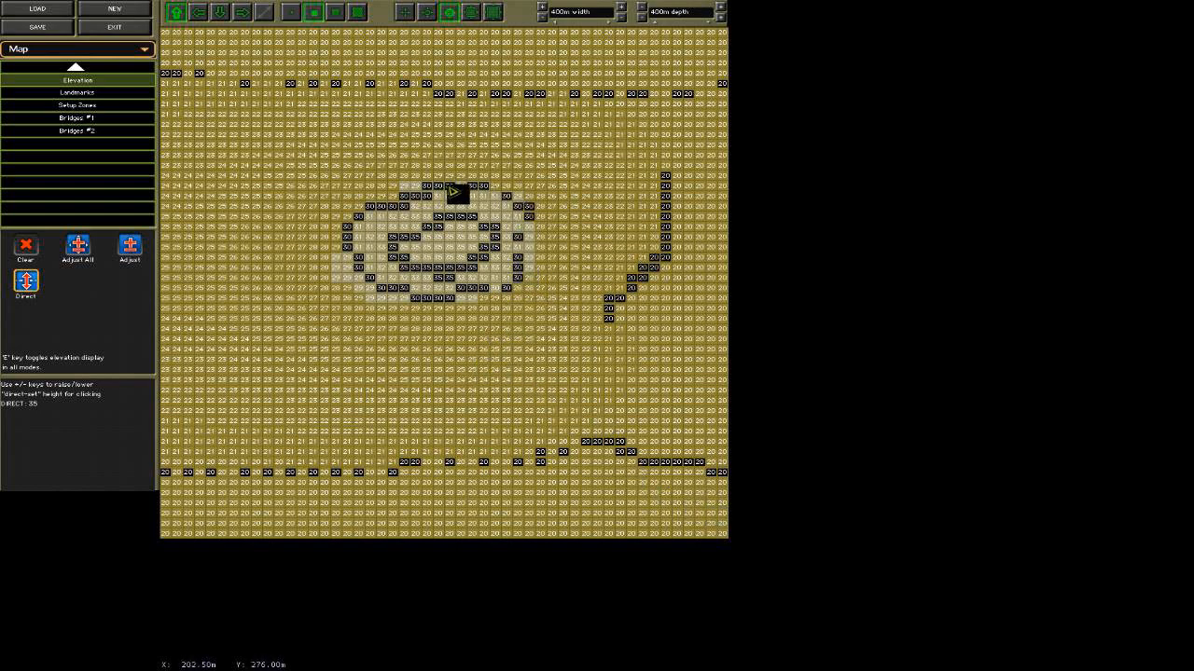
key("e")
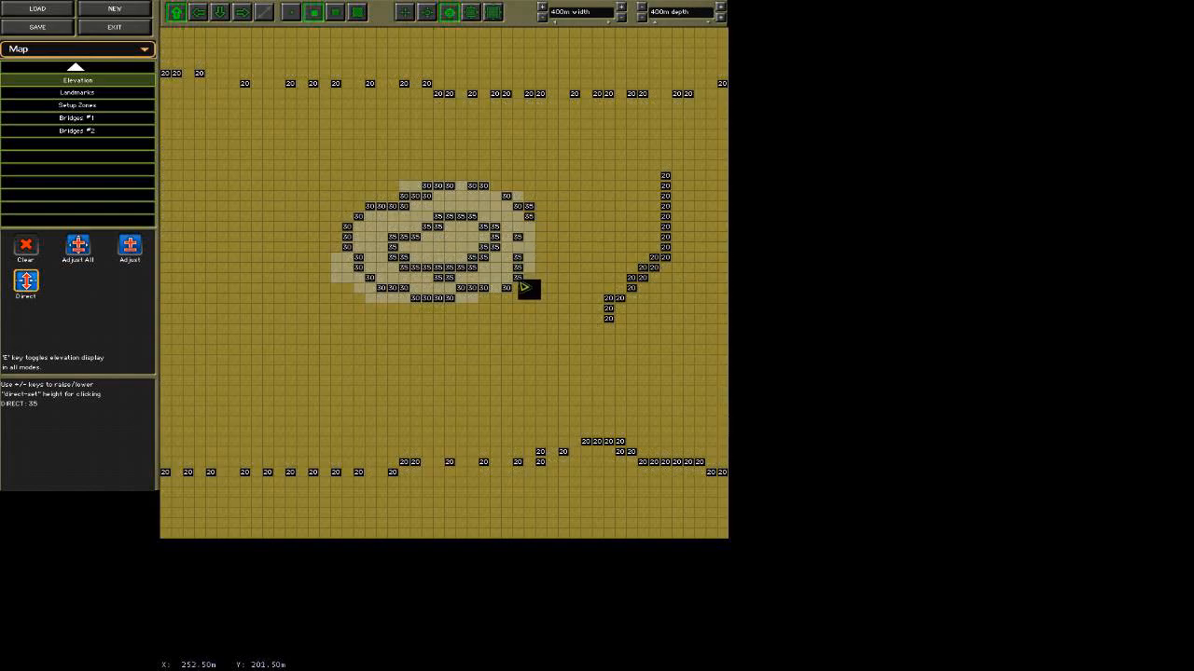
left_click(509, 288)
left_click(515, 204)
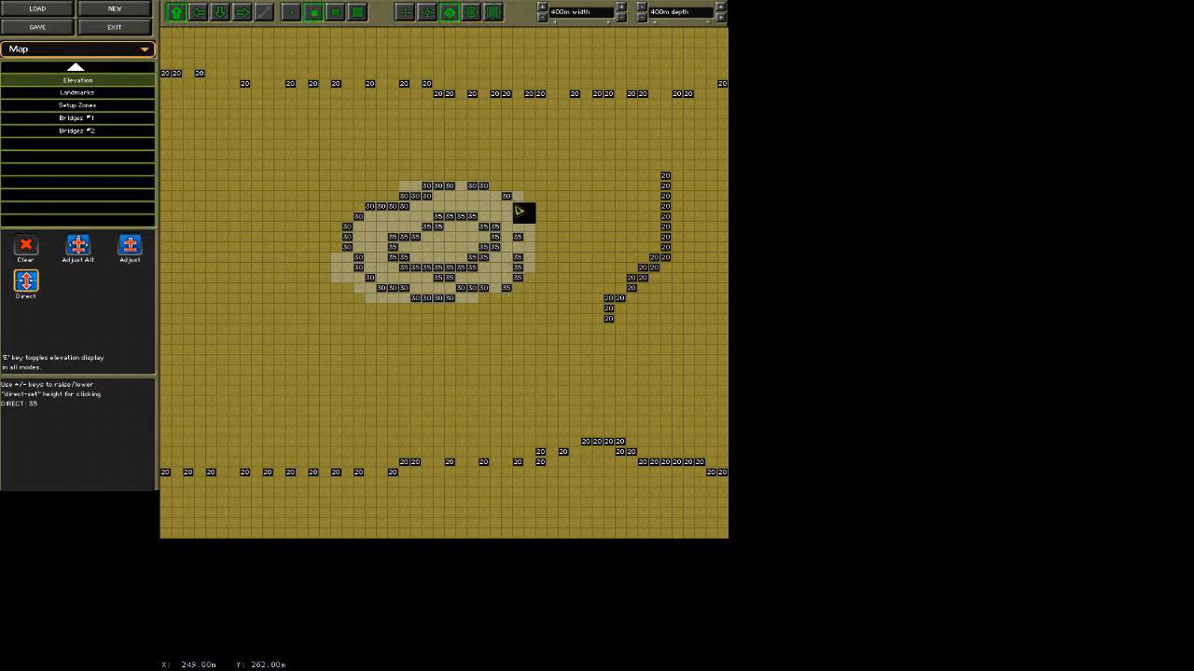
left_click(506, 197)
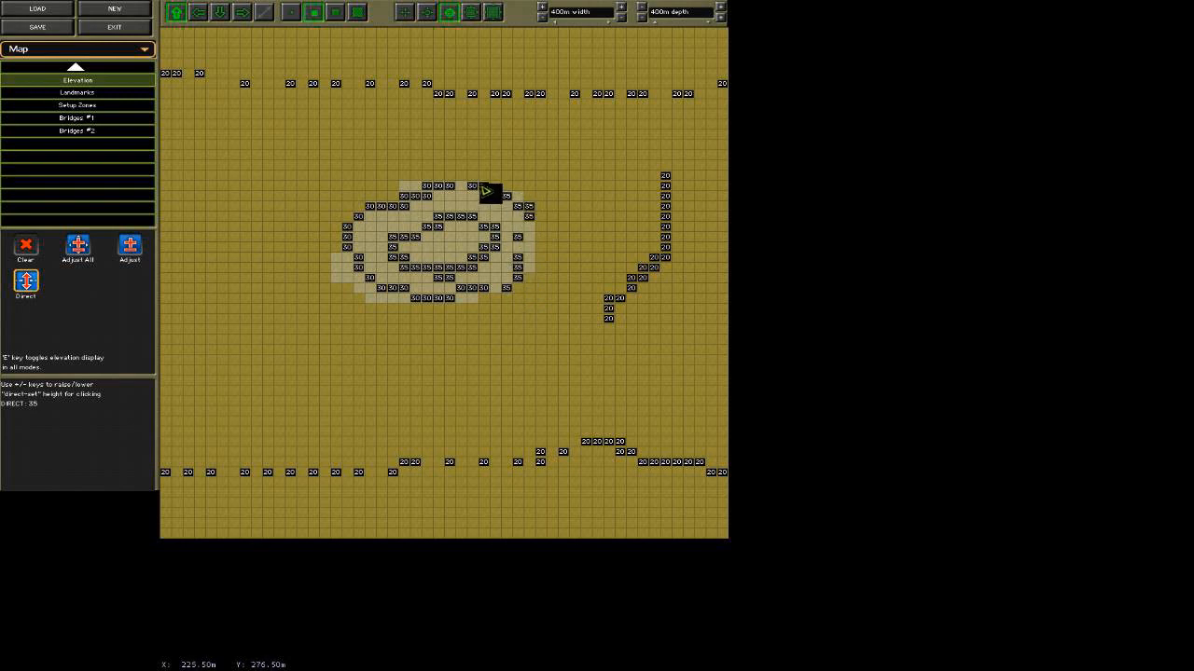
key("e")
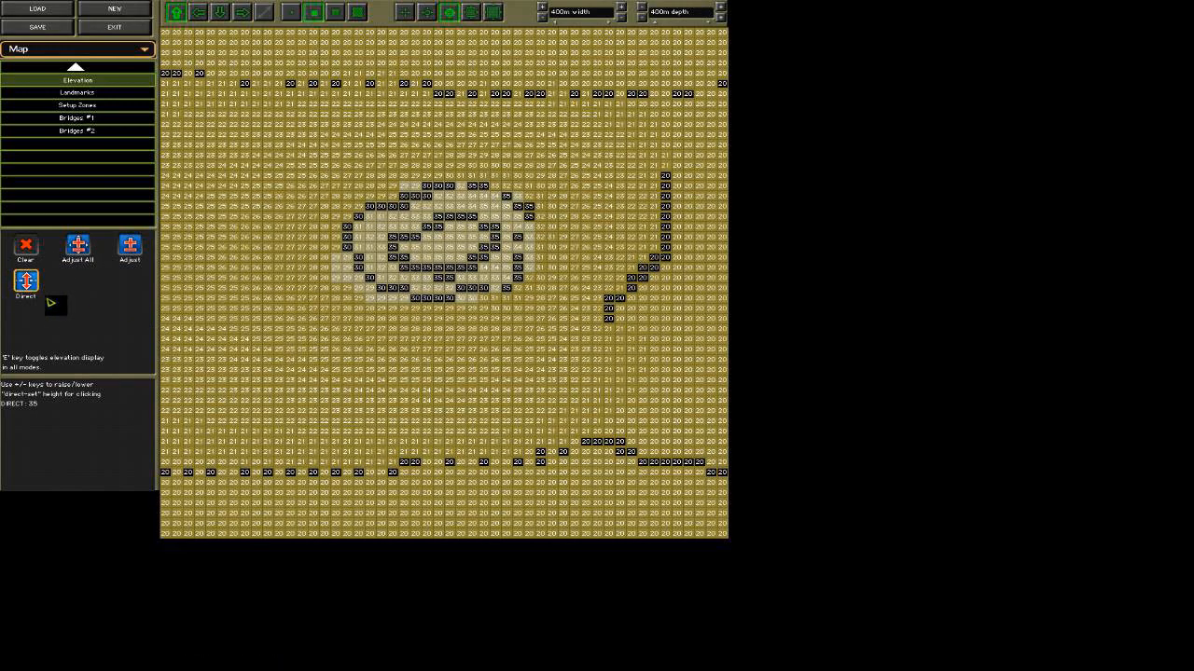
Review the Adjust elevation tool's delta setting and its instructions for raising and lowering terrain.
key("e")
key("e")
left_click(129, 247)
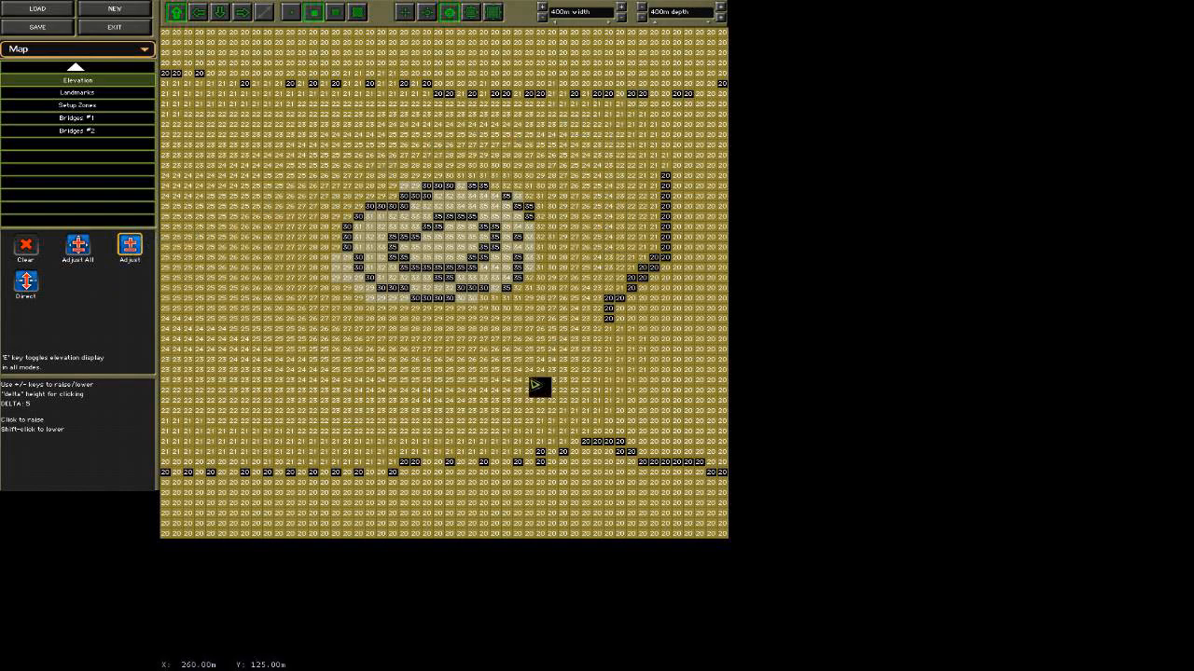
key("e")
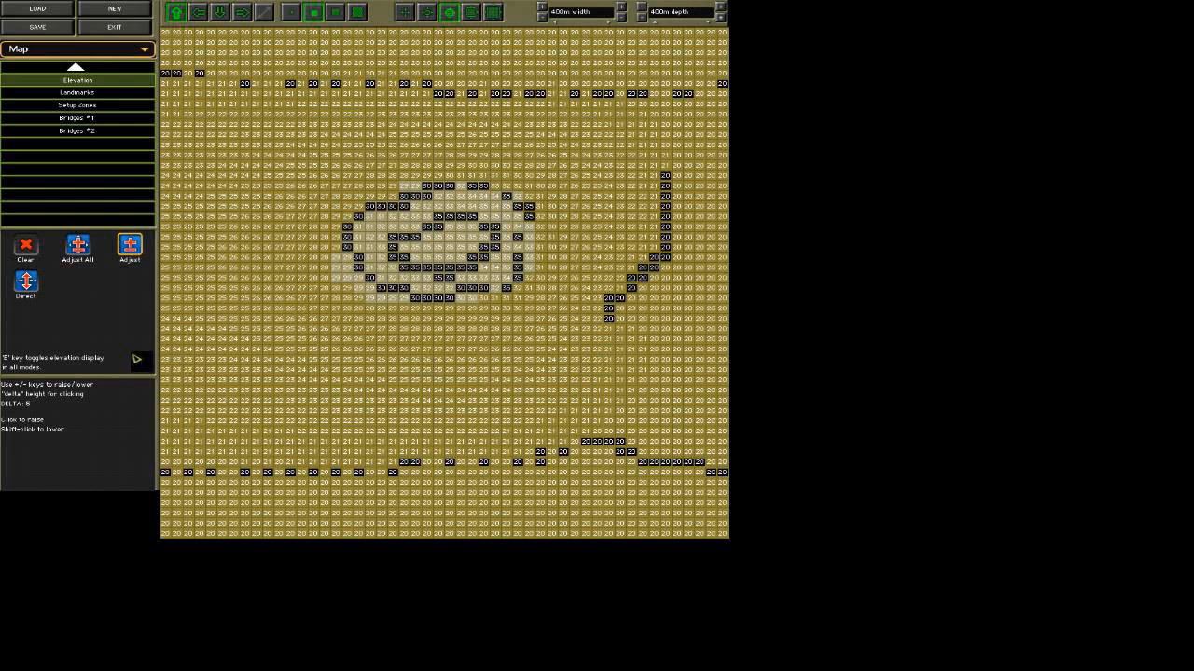
key("e")
key("e")
key("e")
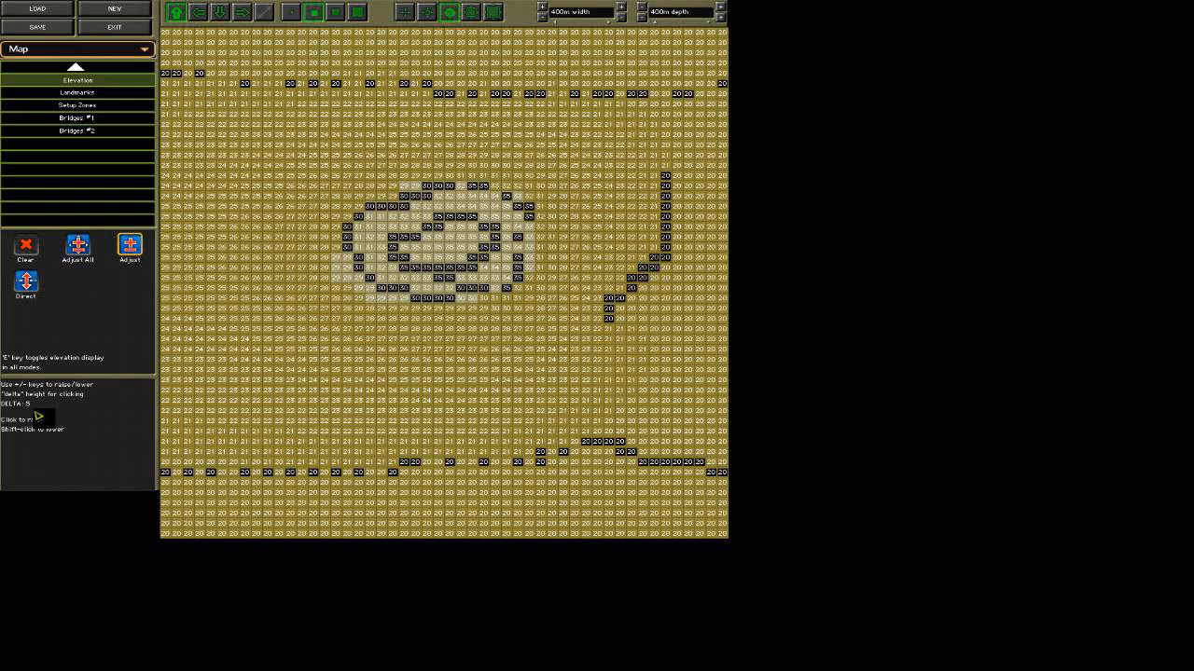
key("e")
Review the Direct elevation tool's height setting and compare the directly set points with the full elevation display.
key("e")
key("e")
left_click(26, 280)
key("e")
key("e")
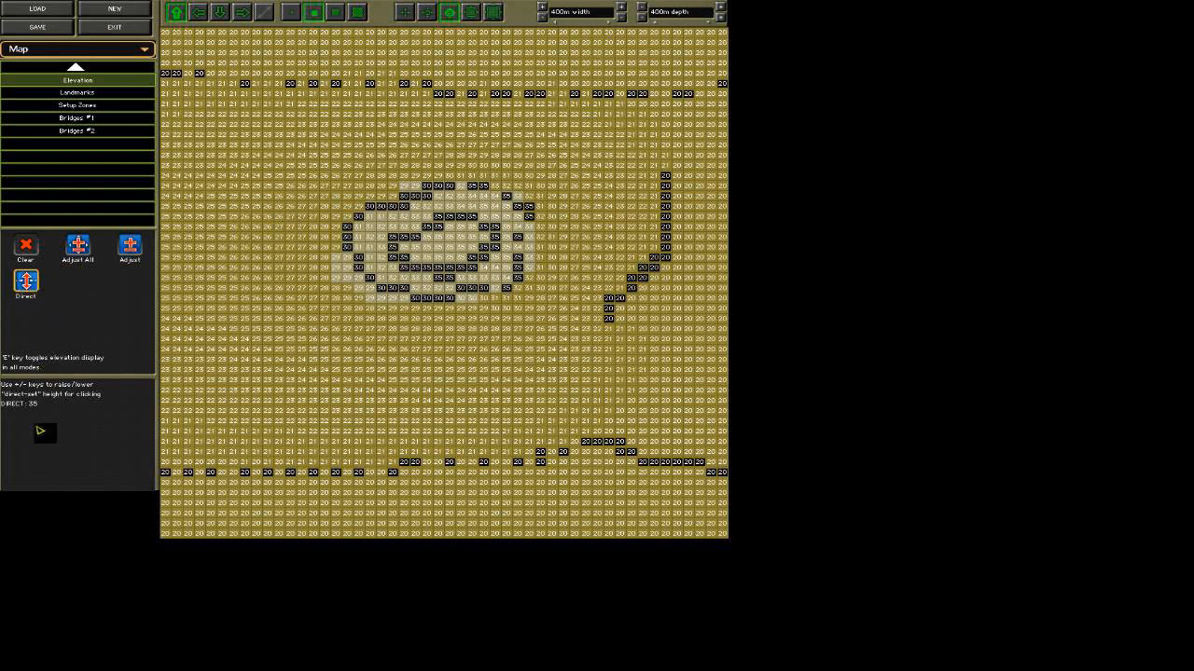
key("e")
key("e")
key("e")
key("e")
key("e")
key("e")
key("e")
key("e")
key("e")
key("e")
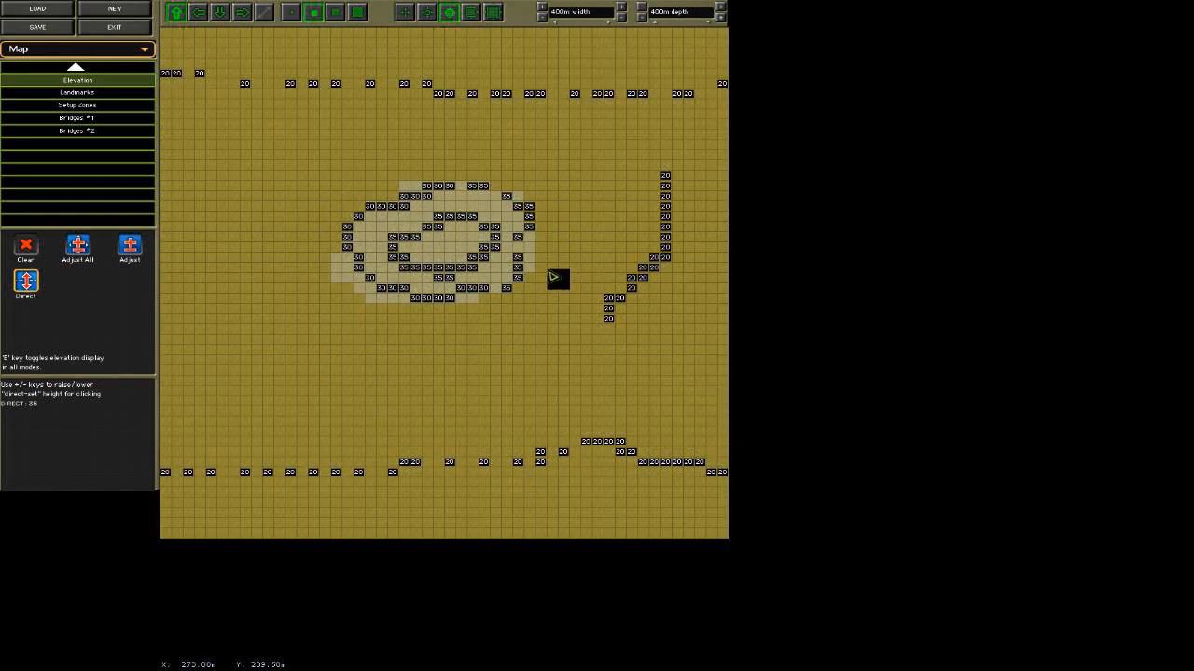
key("e")
key("e")
key("e")
Raise the point at the centre of the rocky hilltop to height 50 using Adjust with a delta of 5.
key("e")
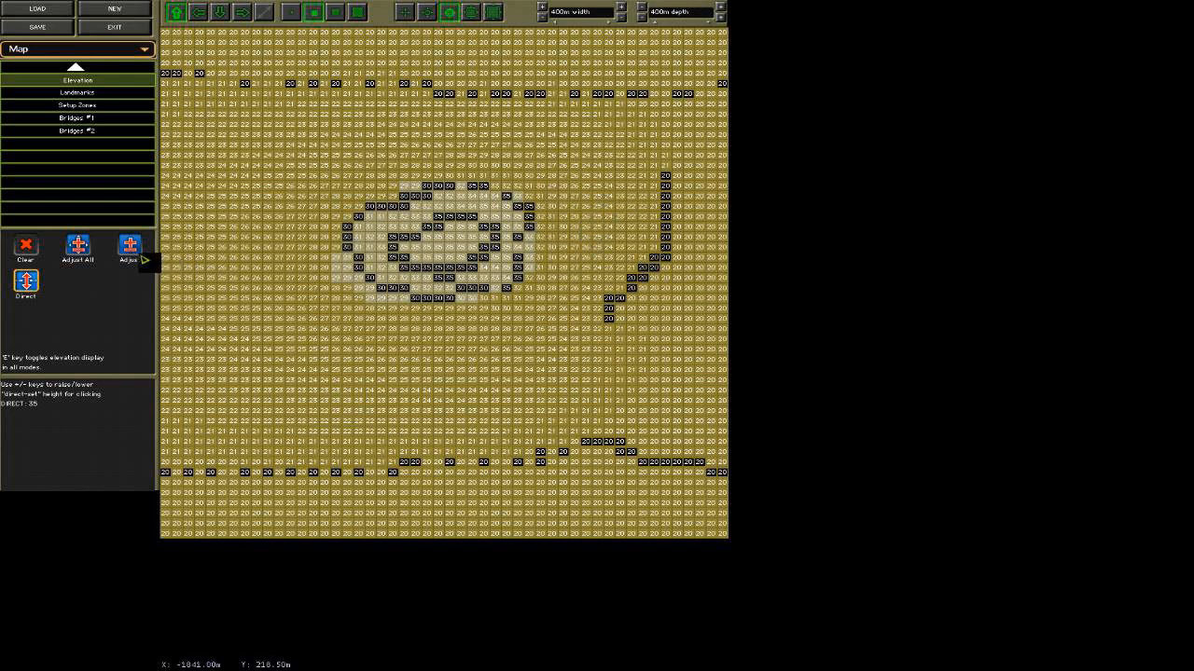
left_click(131, 247)
key("e")
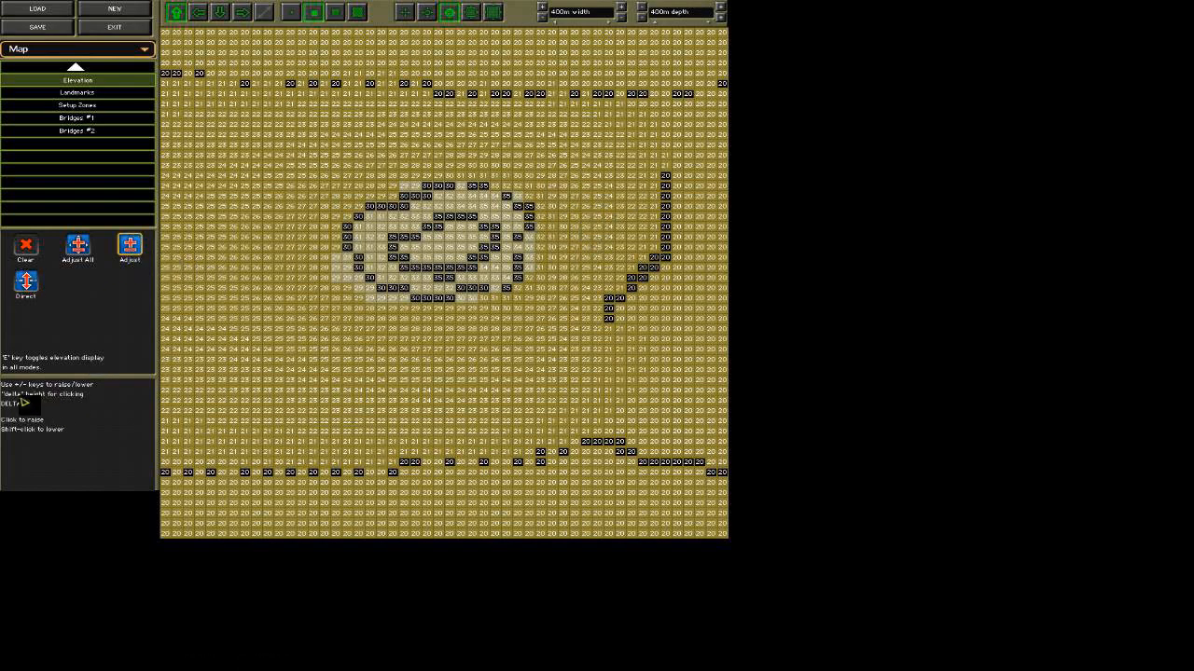
key("e")
key("e")
key("e")
key("e")
key("e")
key("e")
key("e")
key("e")
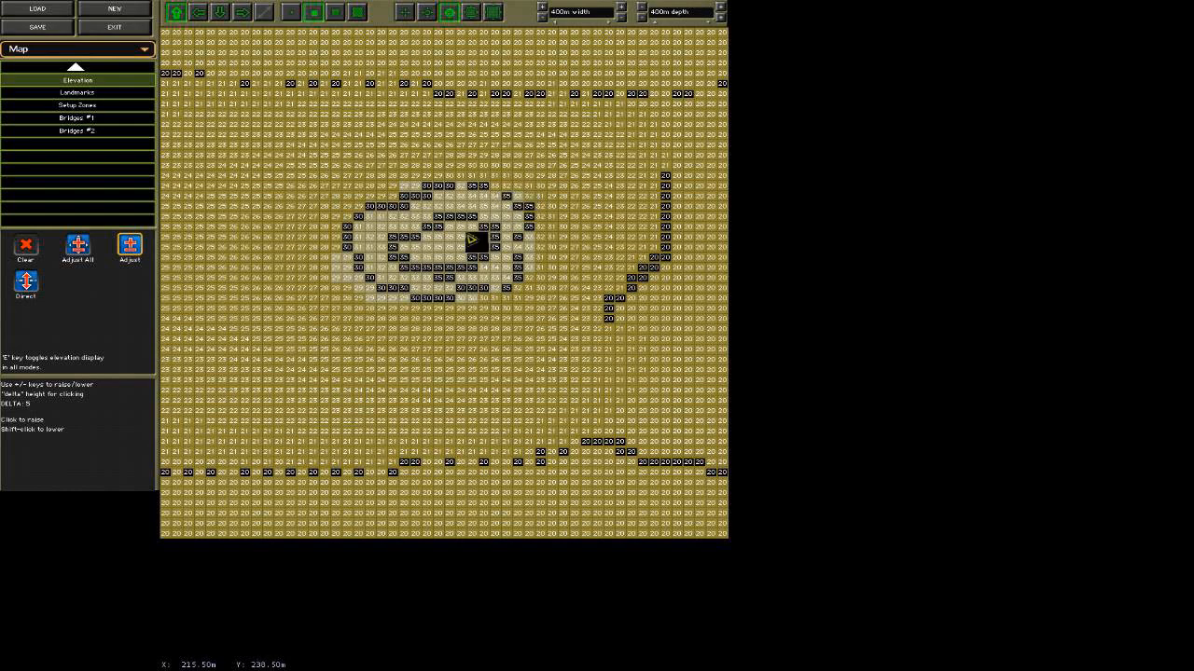
key("e")
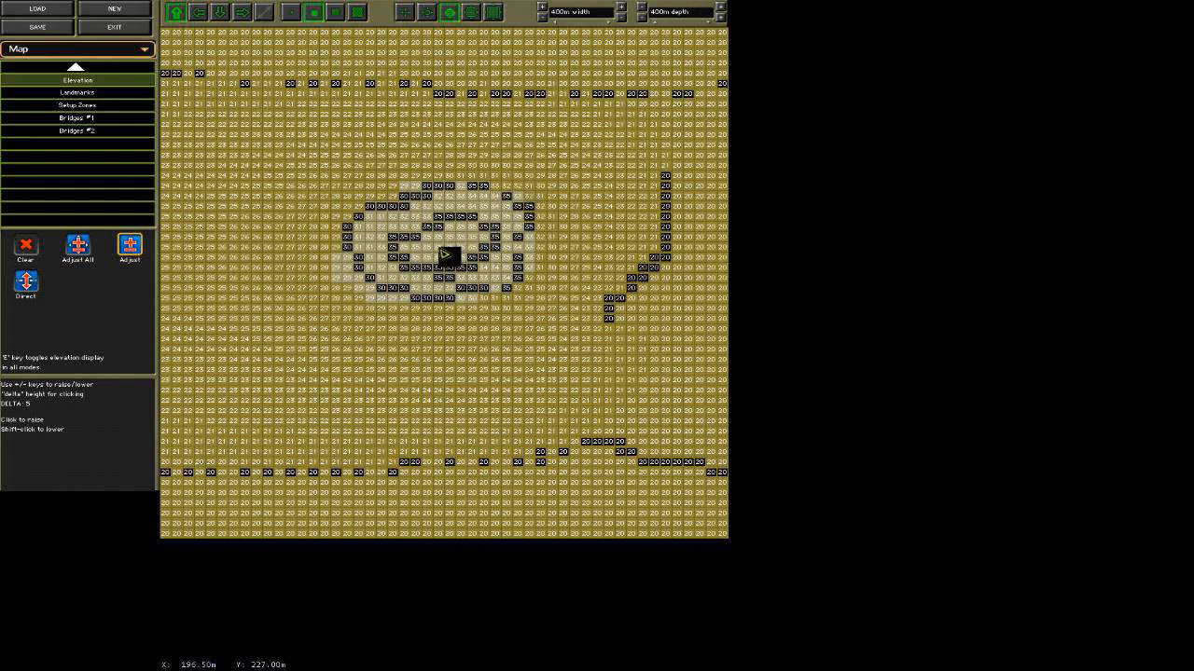
key("e")
key("e")
key("e")
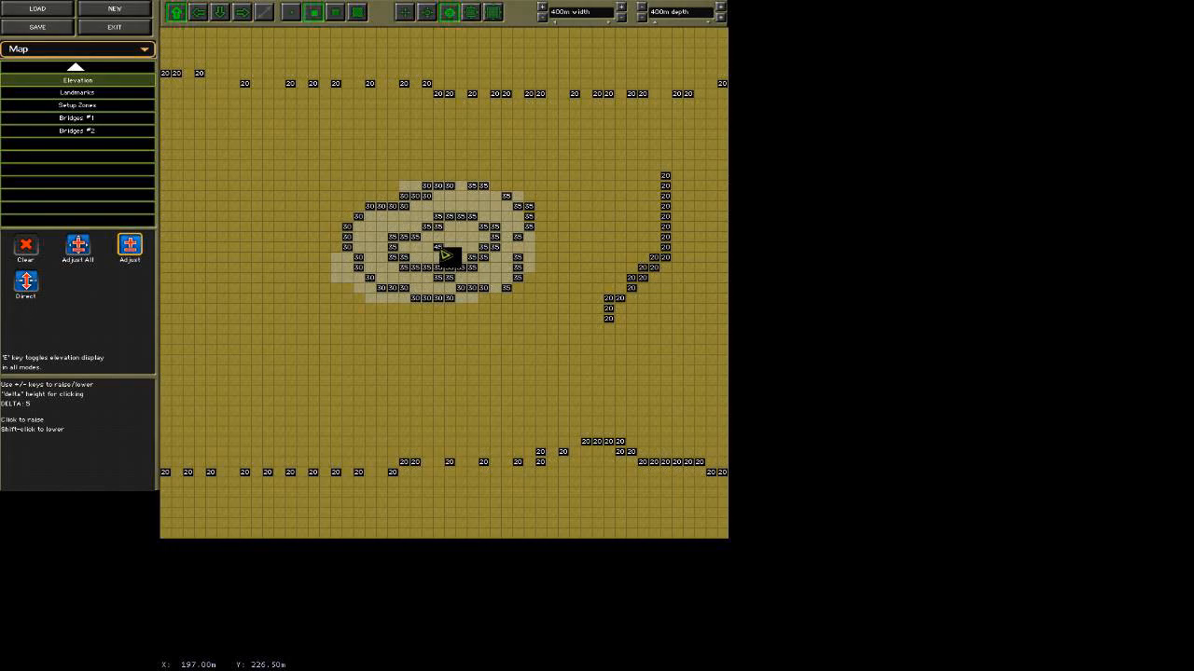
left_click(442, 250)
key("e")
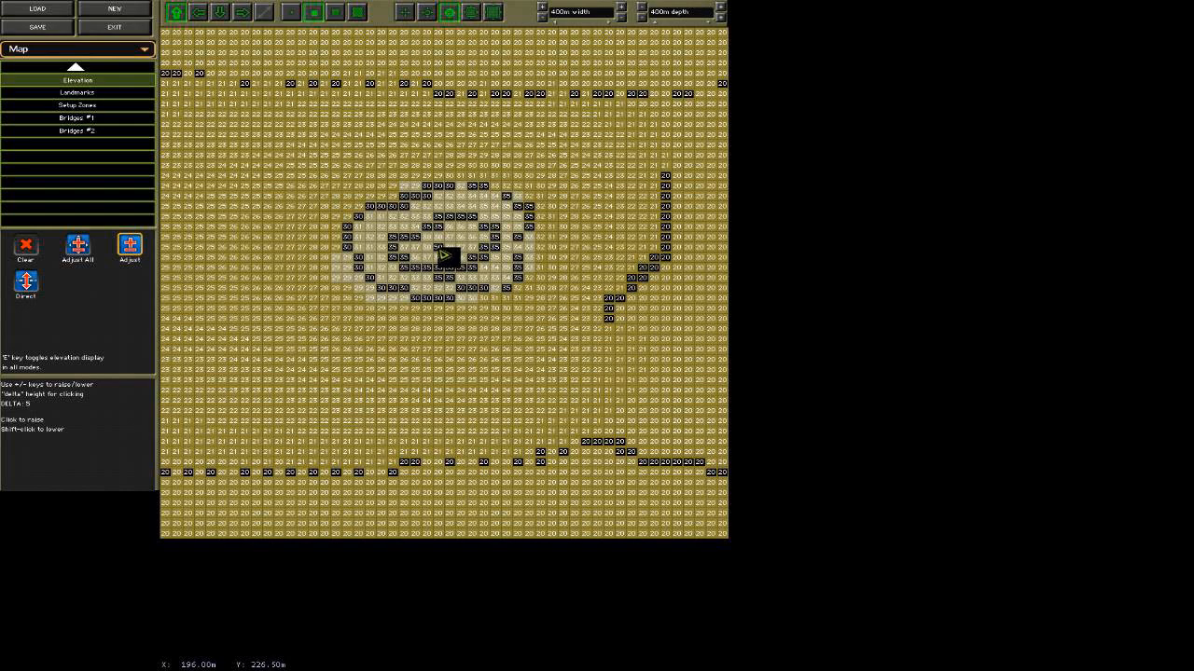
key("e")
key("e")
key("e")
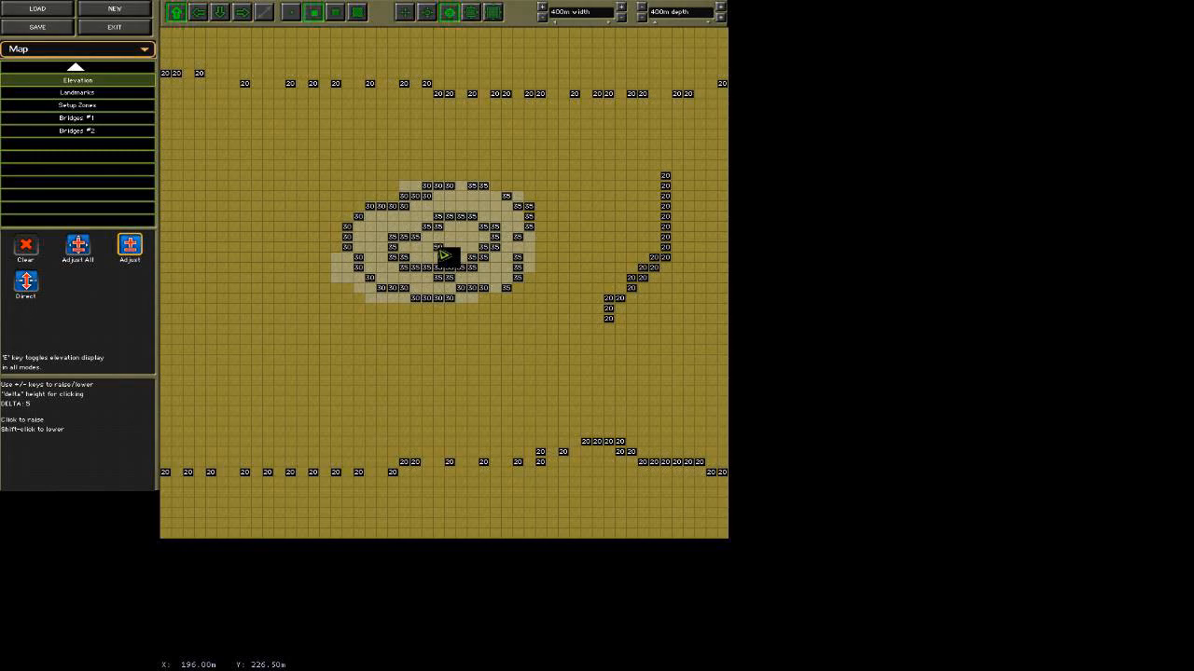
key("e")
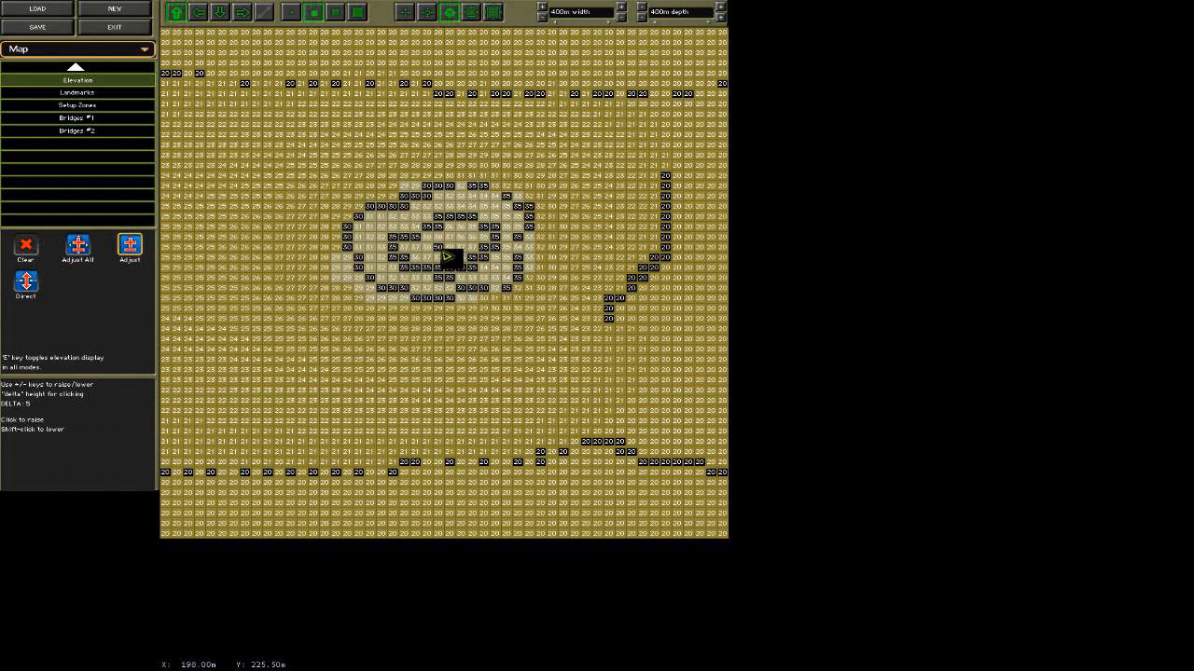
Lower the hilltop's central point to height 35 using Adjust with a delta of 5, and redisplay all elevations.
key("e")
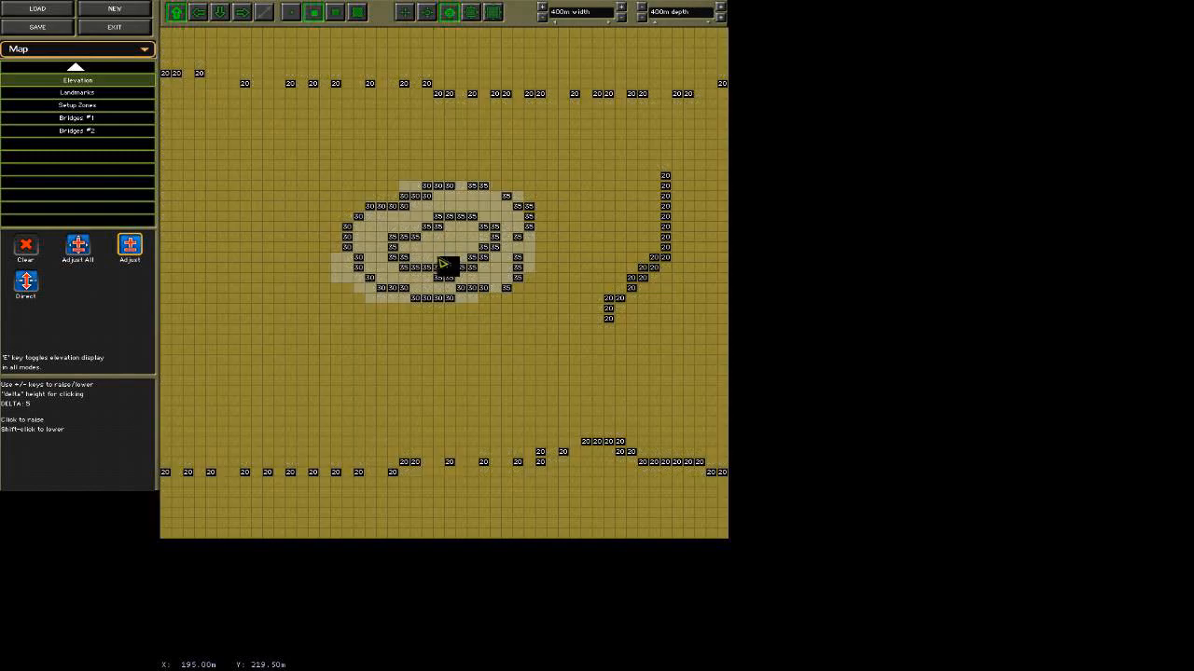
key("e")
key("e")
key("e")
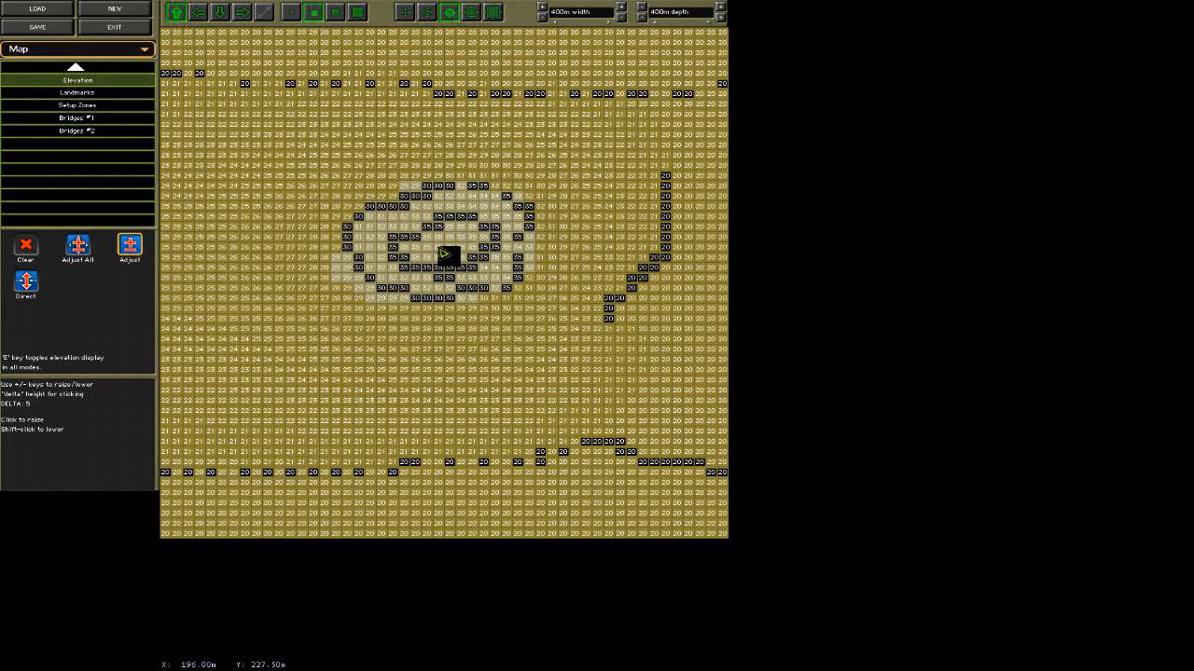
key("e")
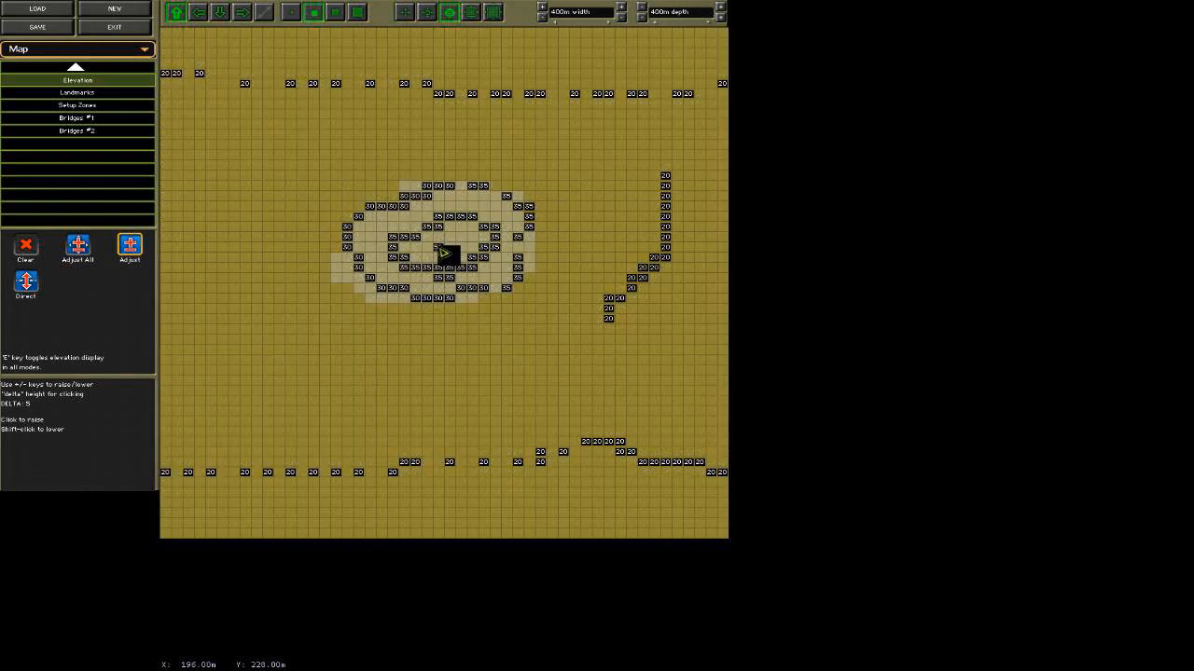
key("e")
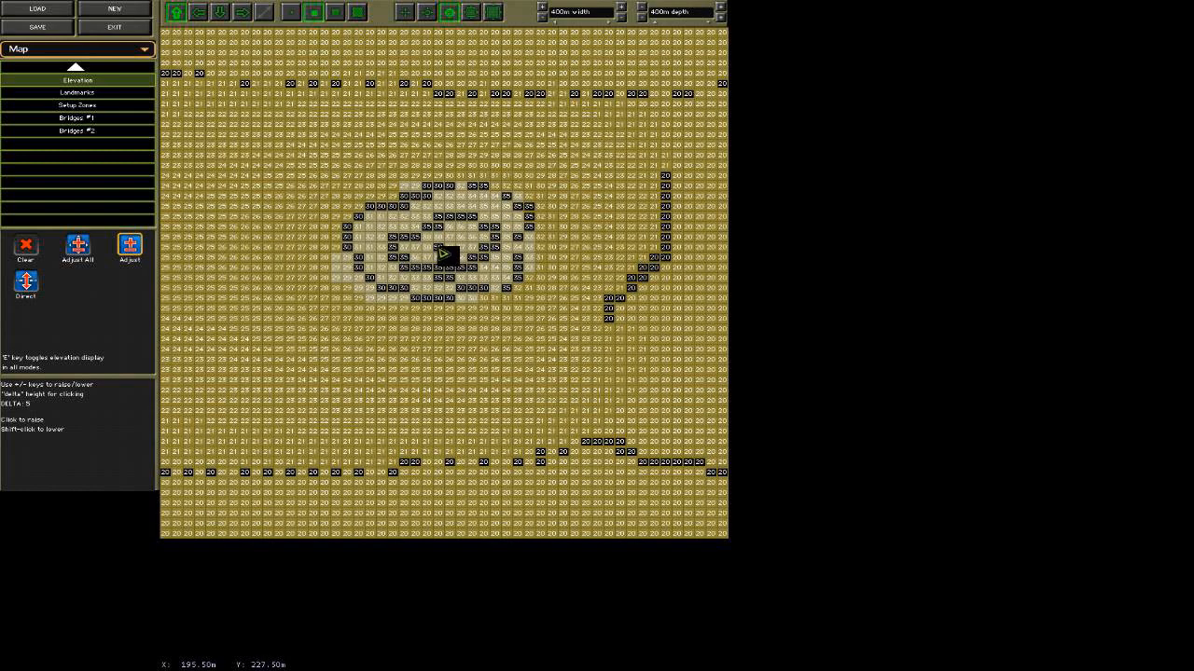
key("e")
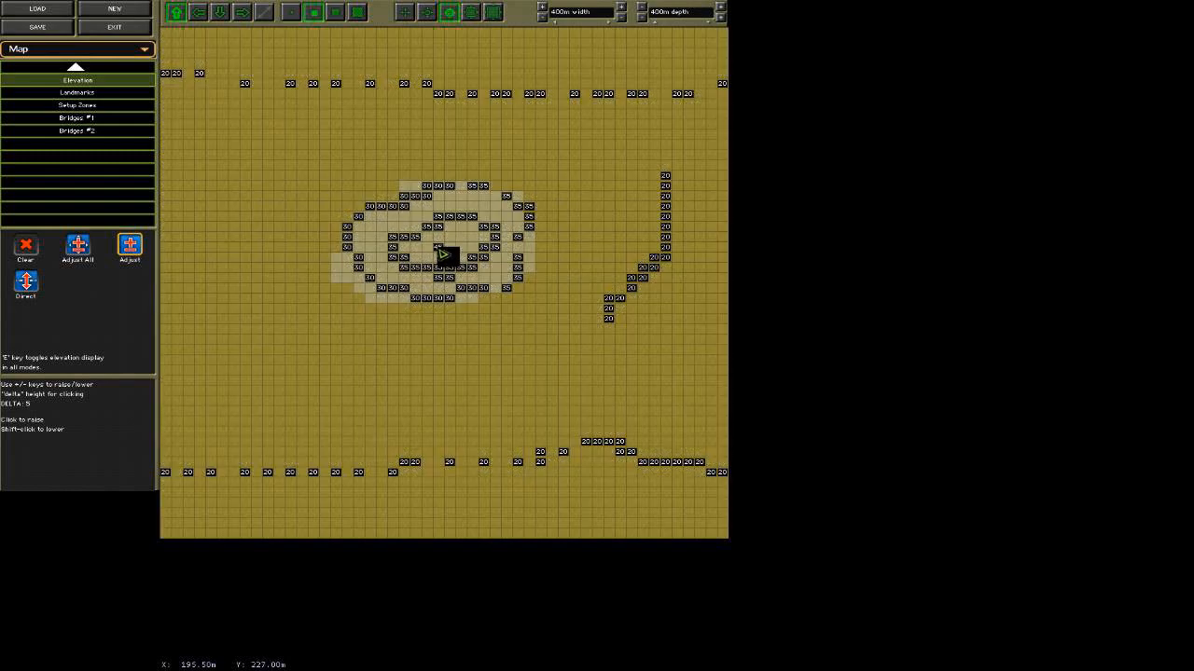
left_click(442, 253)
key("e")
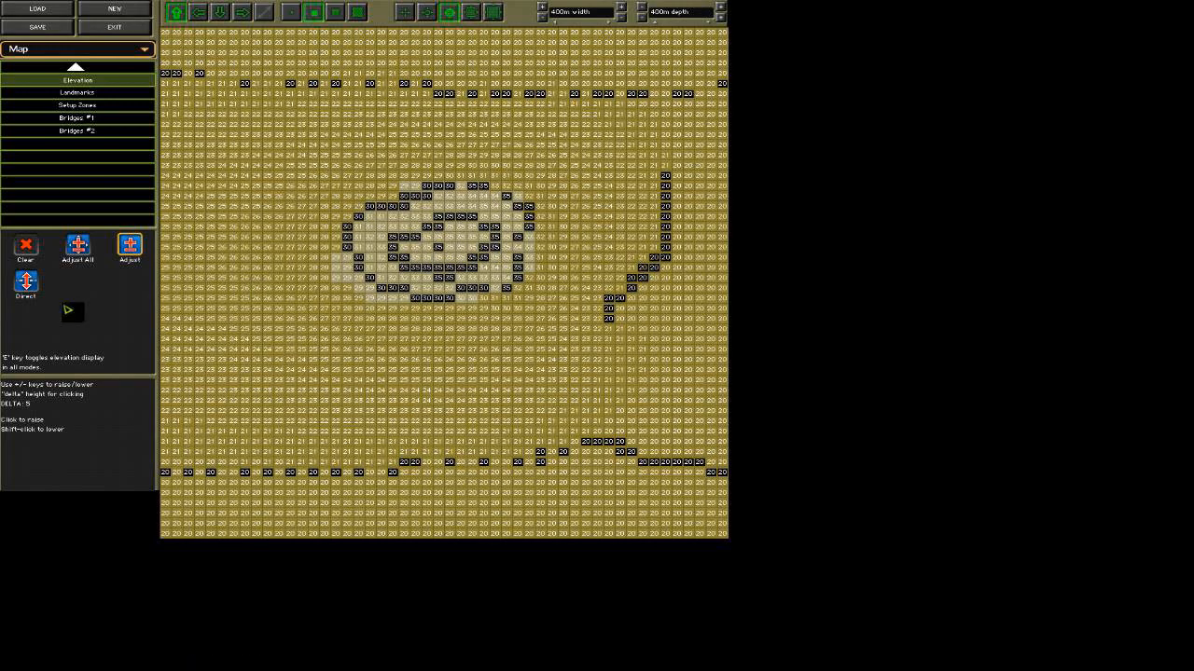
Compare the Direct and Adjust settings, and use Adjust All to raise every elevation until the map's base is at 29.
left_click(26, 281)
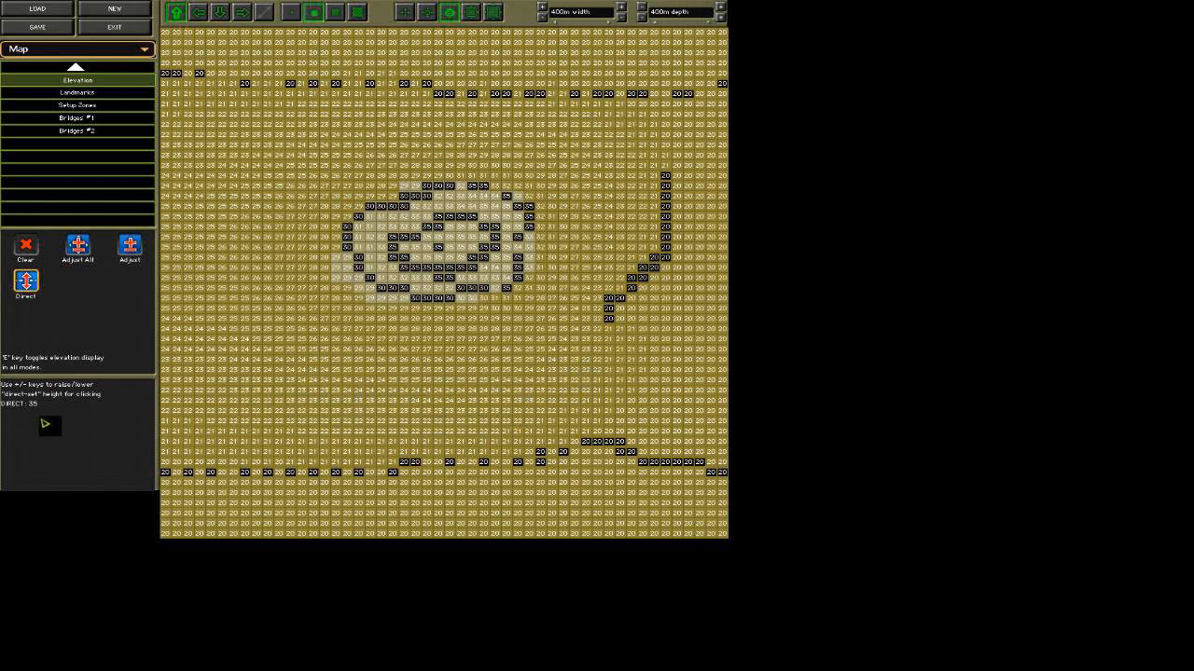
left_click(137, 248)
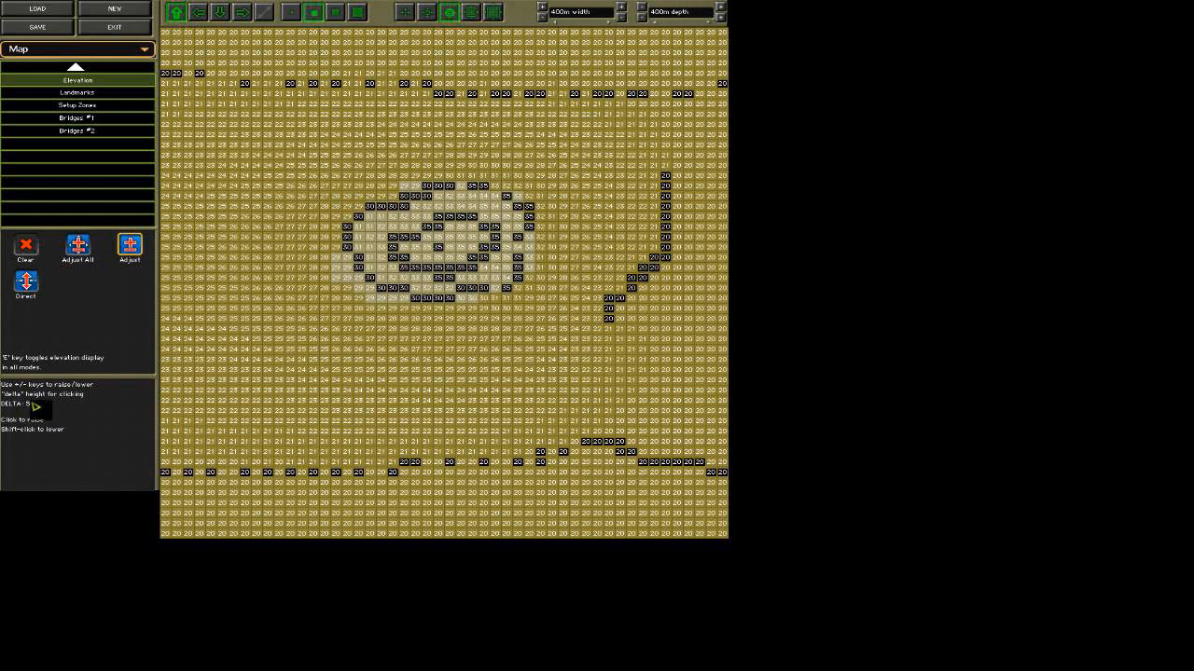
left_click(78, 248)
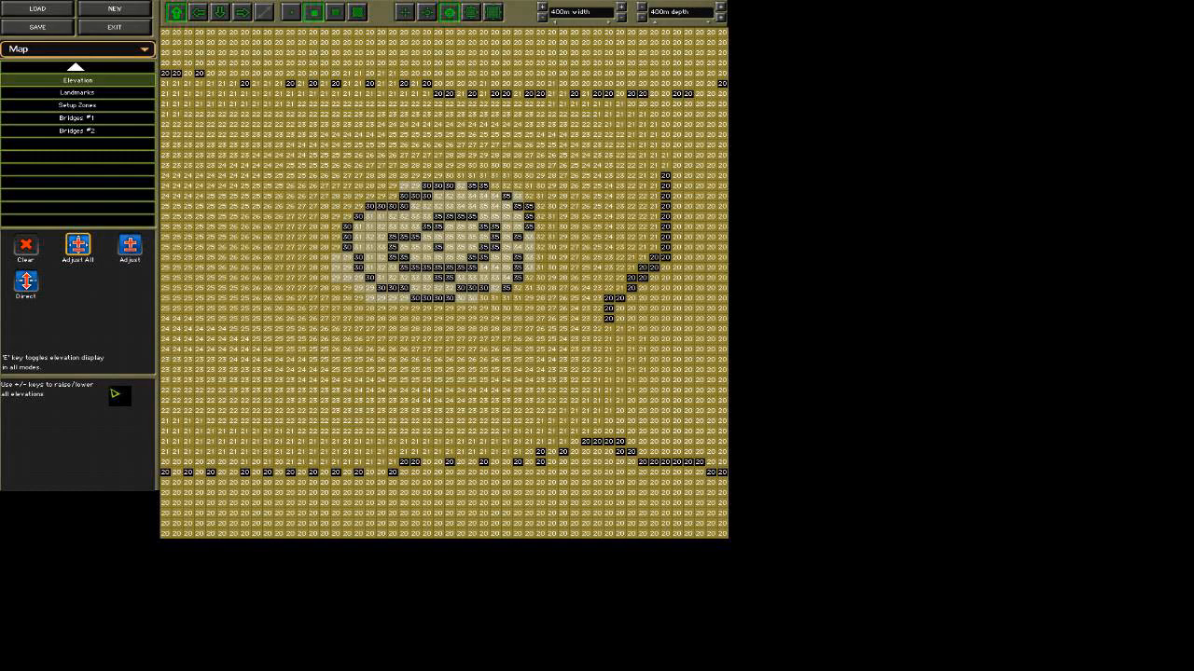
key("plus")
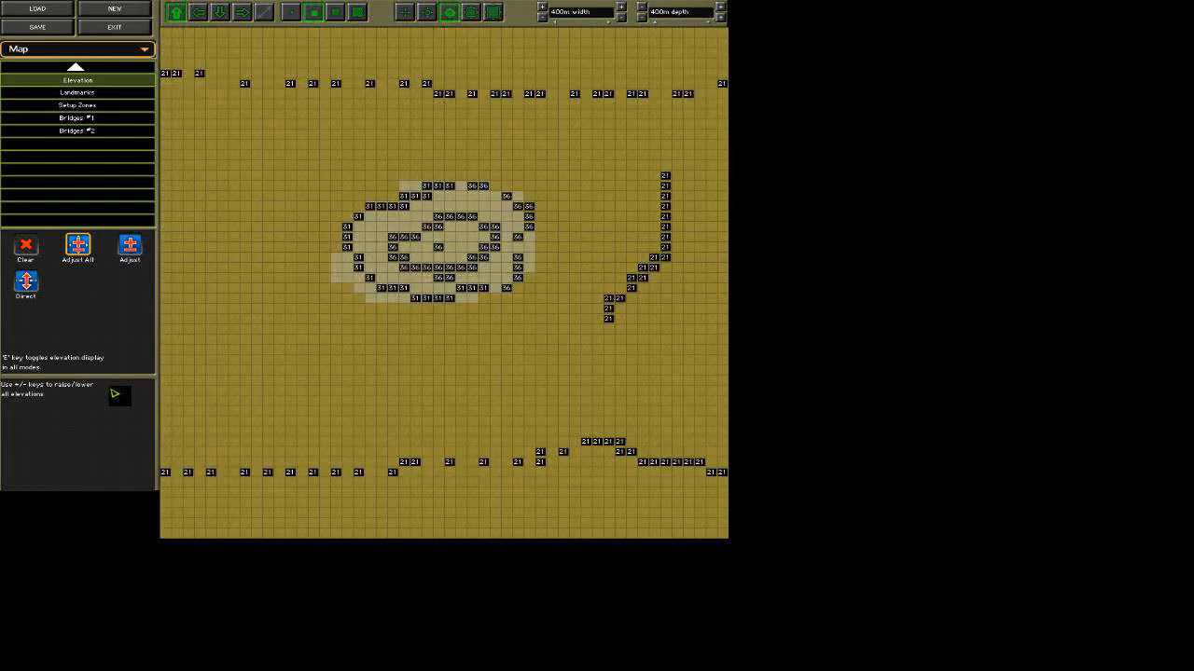
key("plus")
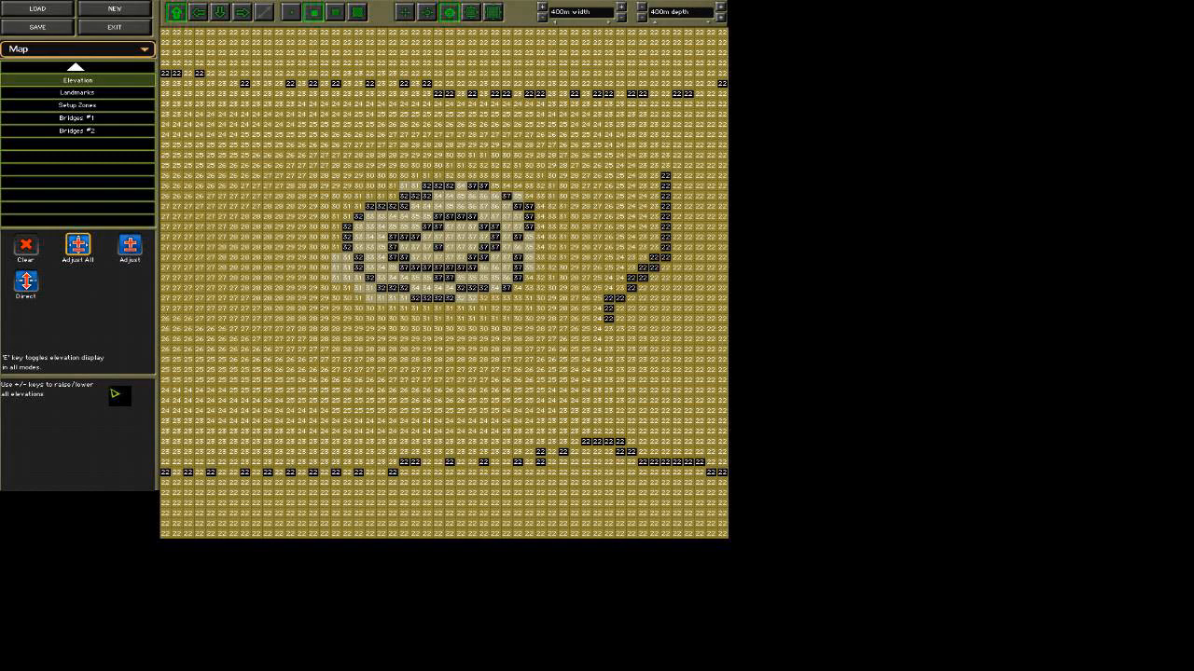
key("plus")
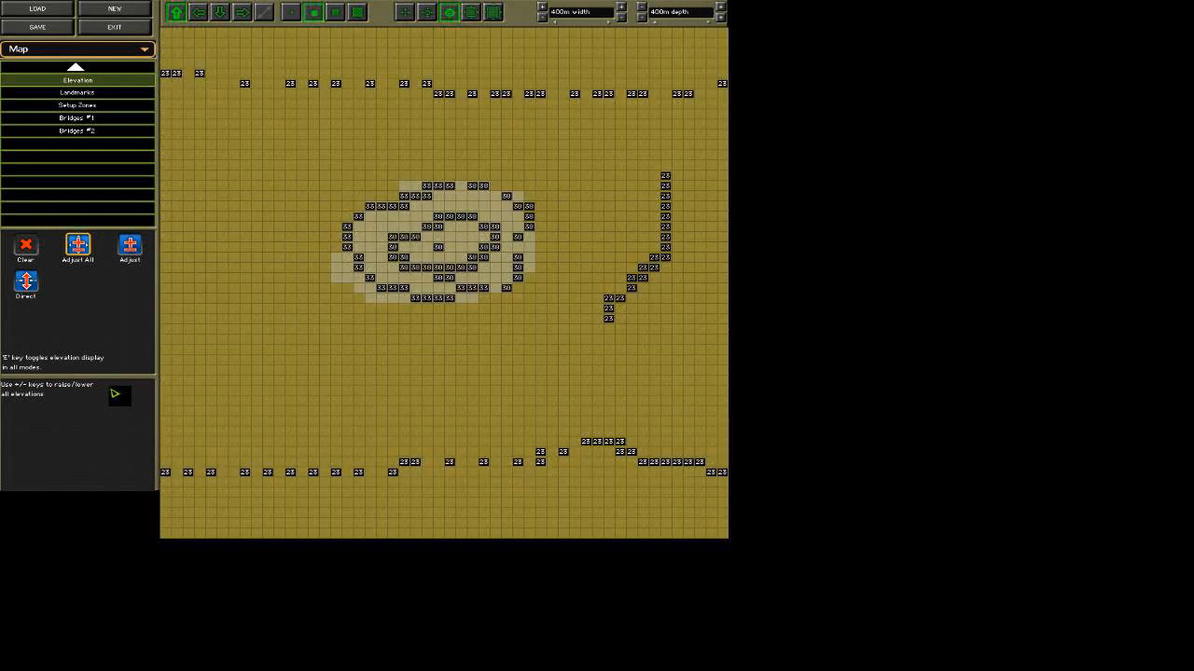
key("plus")
key("plus")
key("plus")
key("plus")
key("plus")
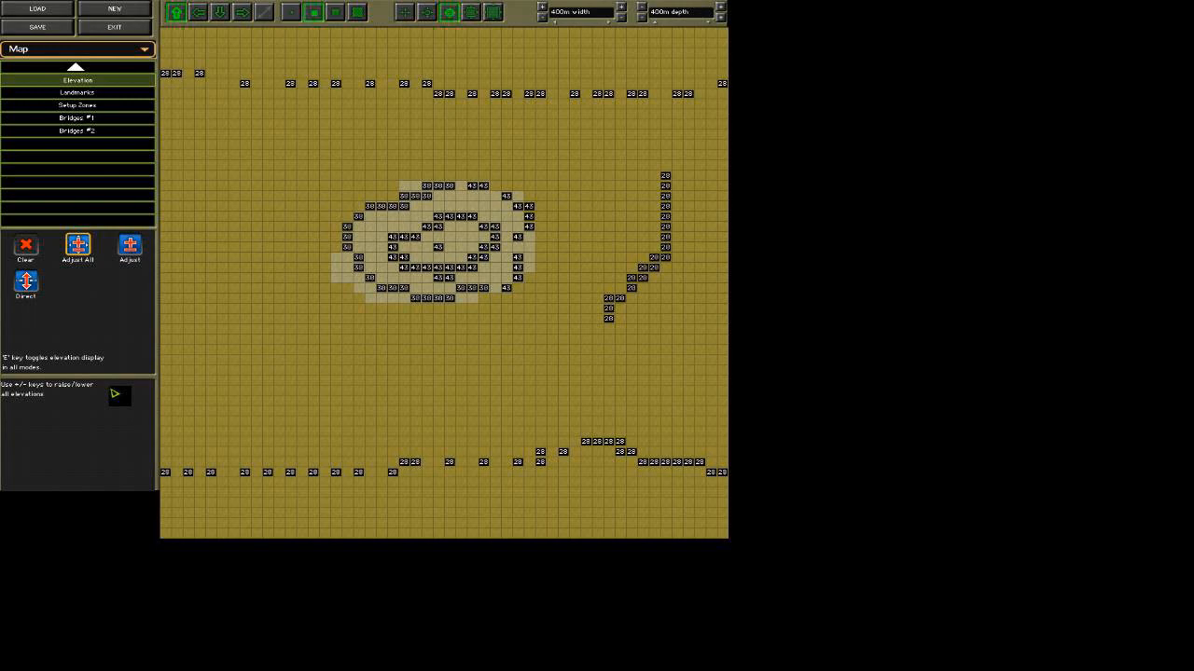
key("e")
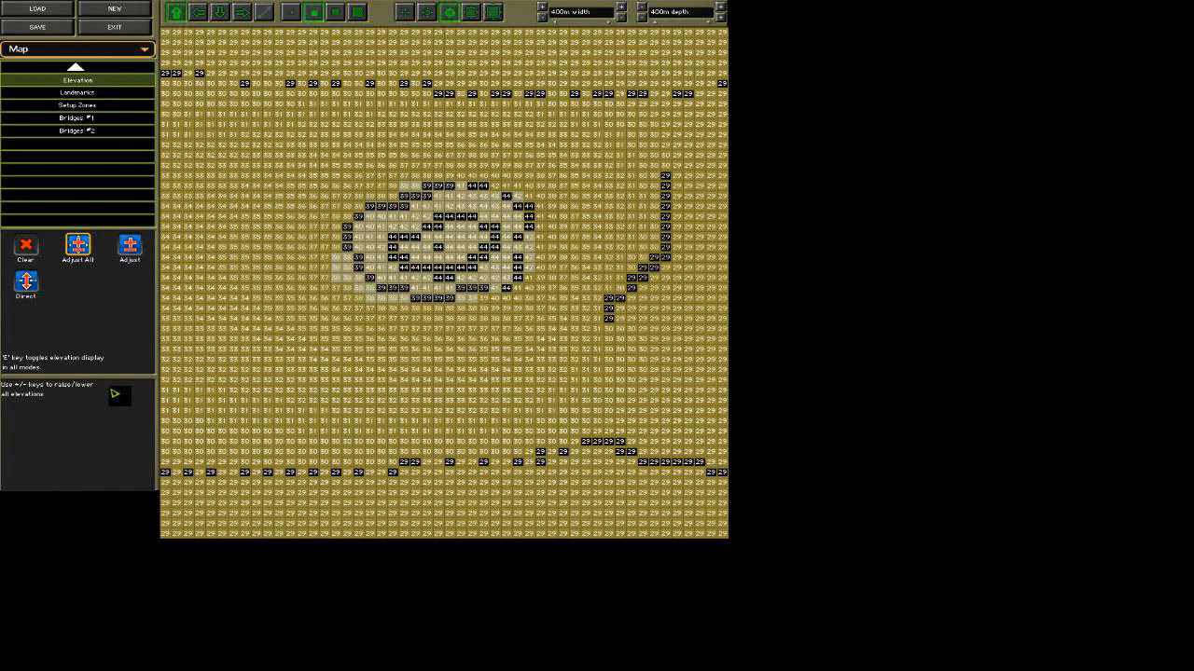
Lower every elevation with Adjust All until the map's base is at 20, and redisplay all elevations.
key("e")
key("minus")
key("minus")
key("minus")
key("minus")
key("minus")
key("minus")
key("minus")
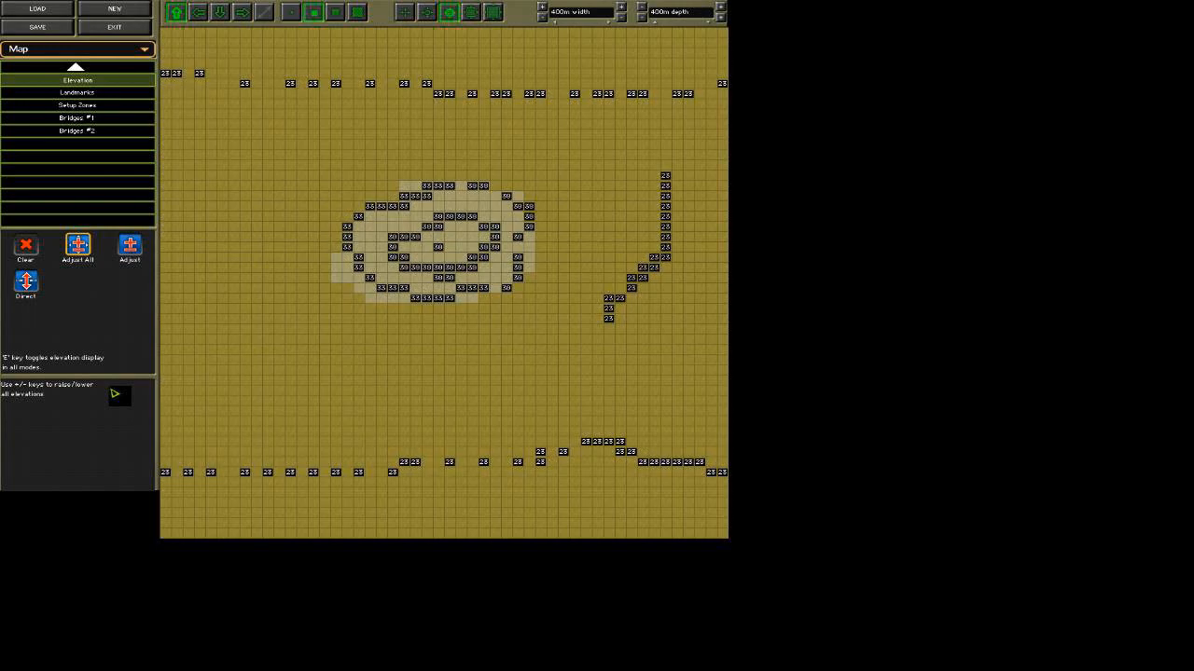
key("minus")
key("minus")
key("minus")
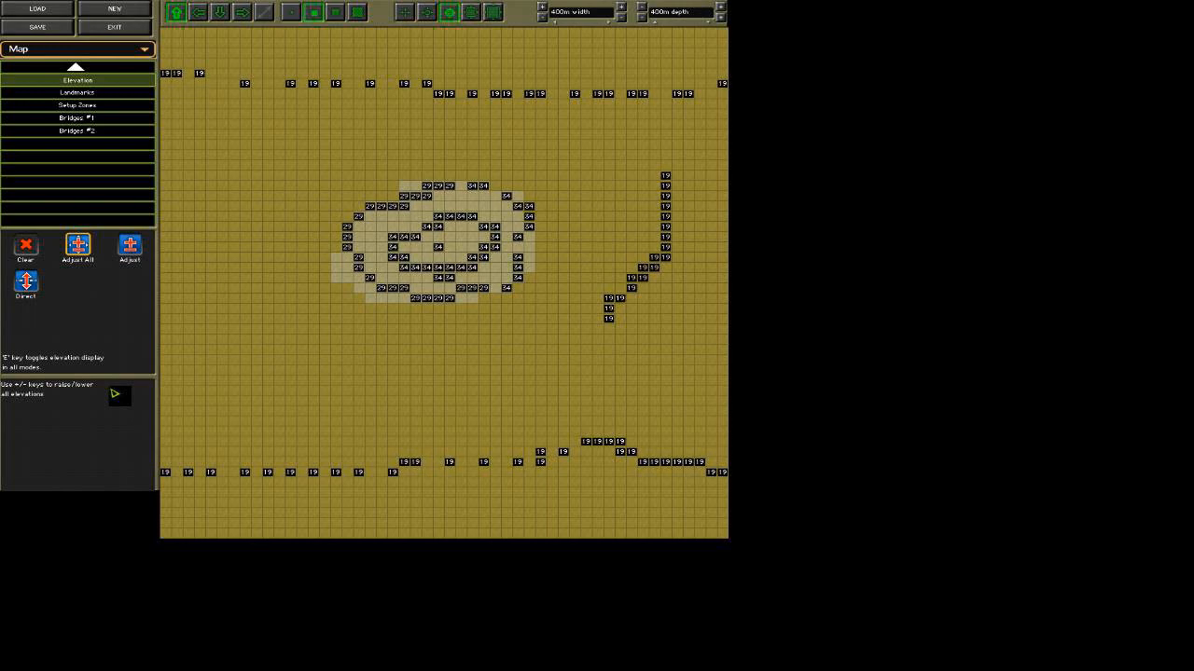
key("minus")
key("minus")
key("minus")
key("minus")
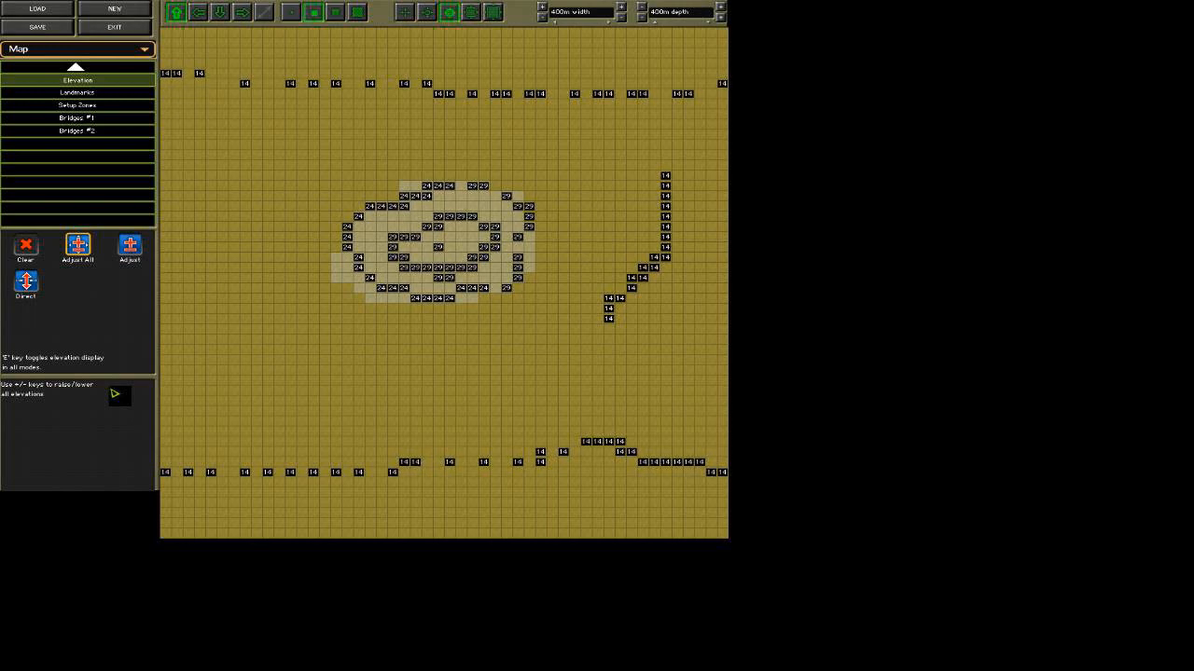
key("minus")
key("minus")
key("plus")
key("plus")
key("plus")
key("plus")
key("plus")
key("plus")
key("plus")
key("plus")
key("plus")
key("e")
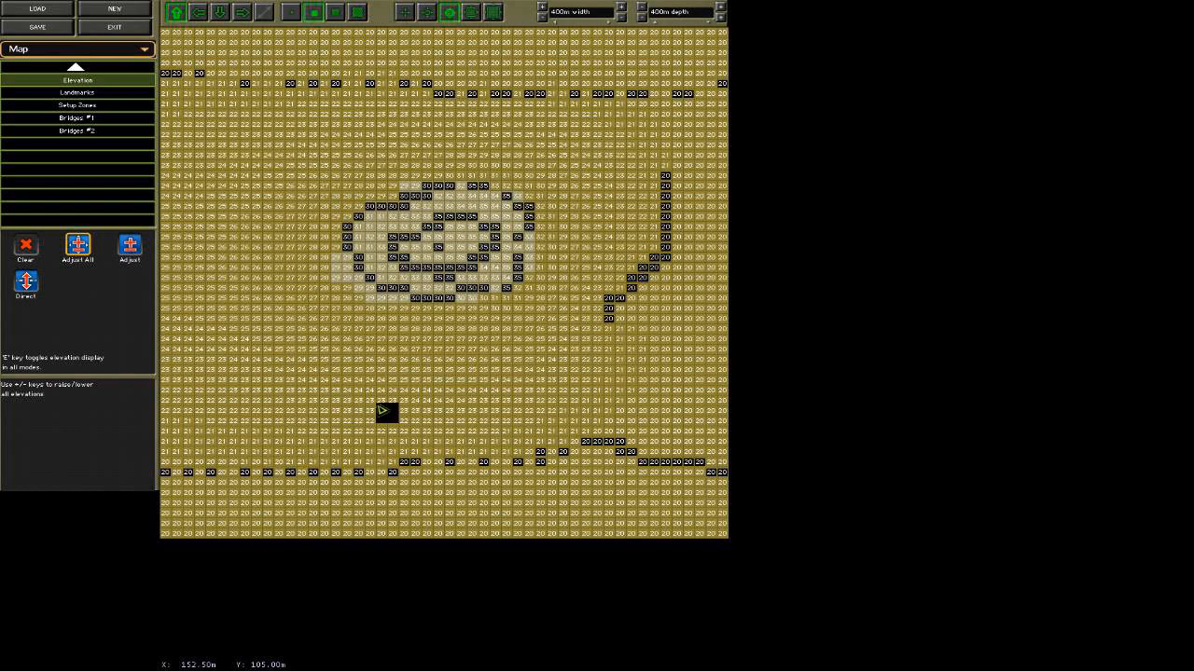
Preview the map in 3D, examine the rocky hill's peak and slopes from several viewpoints, and return to the editor.
left_click(110, 51)
left_click(105, 86)
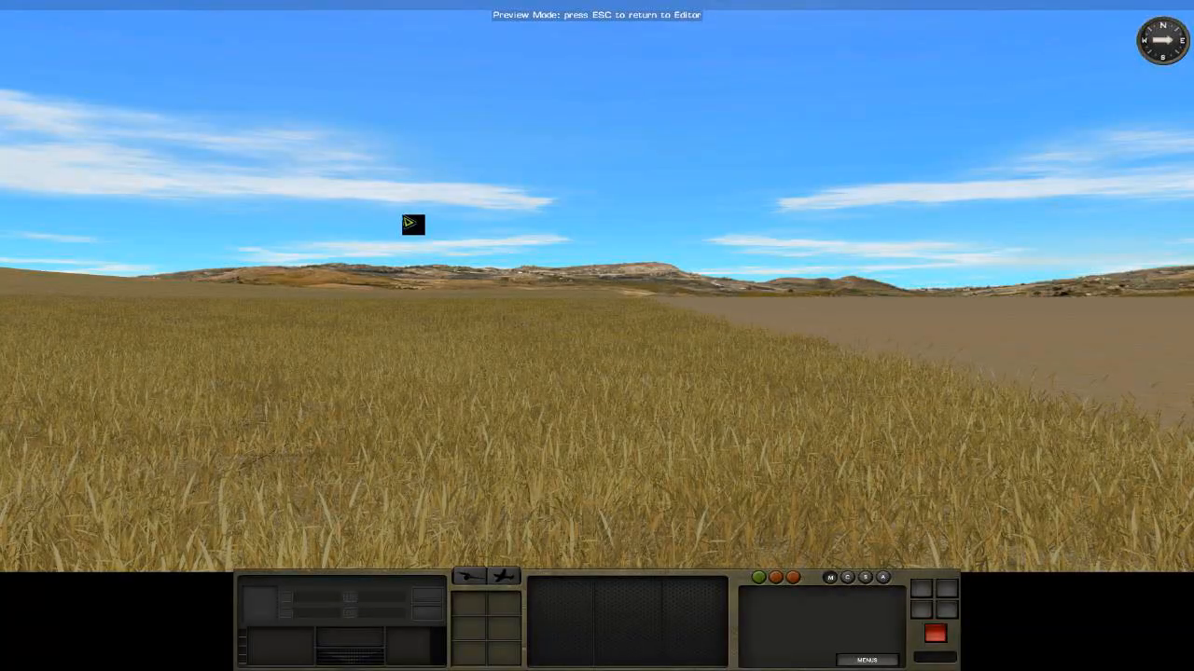
right_click_drag(410, 224, 168, 222)
key("w")
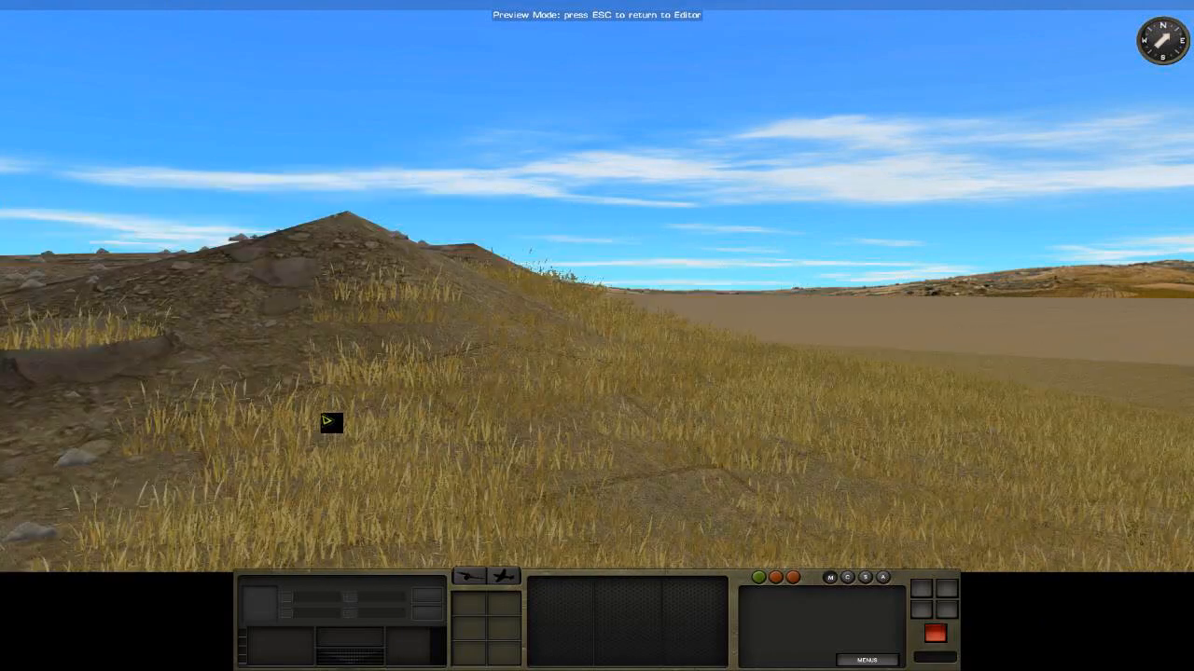
key("w")
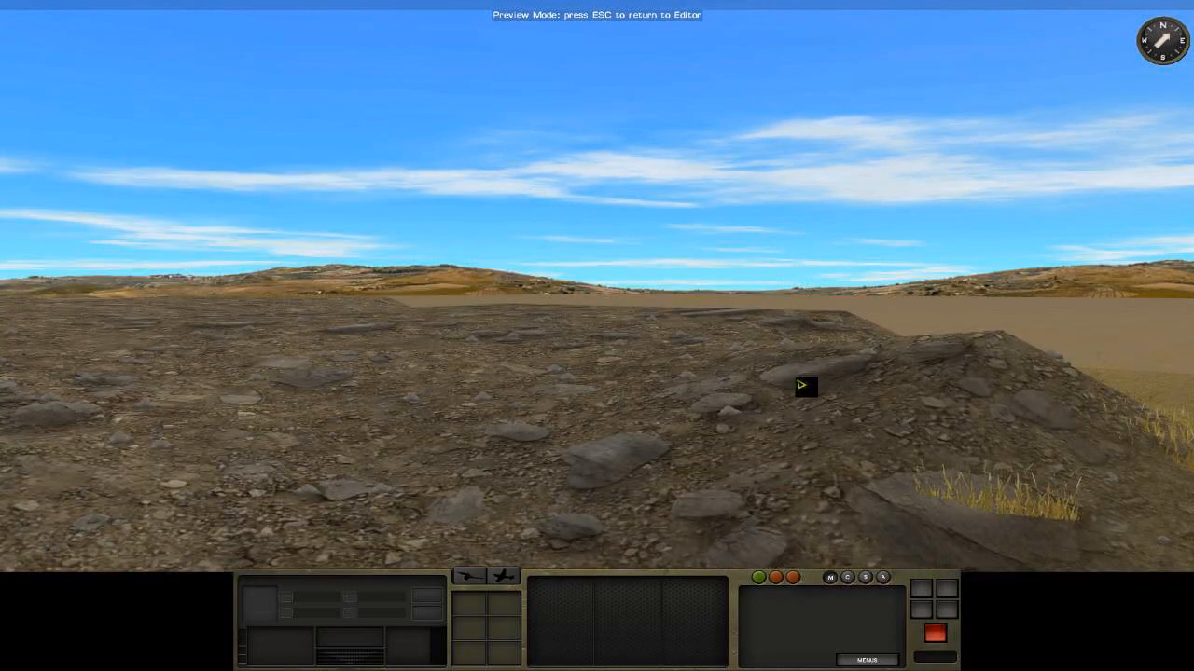
key("w")
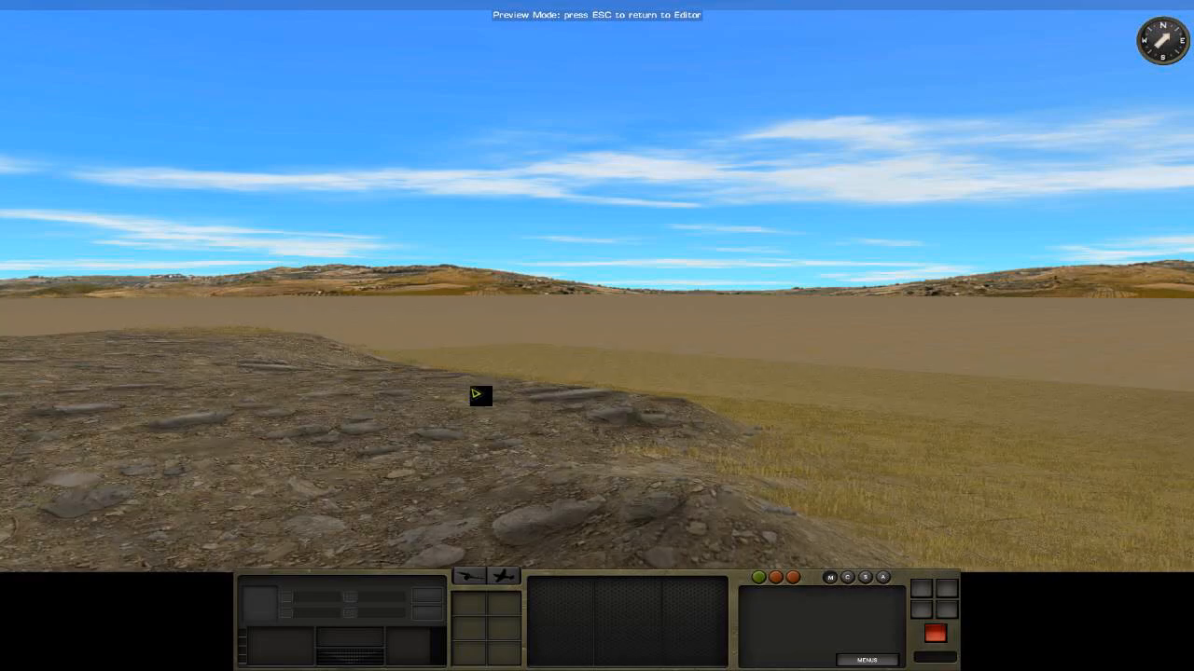
key("s")
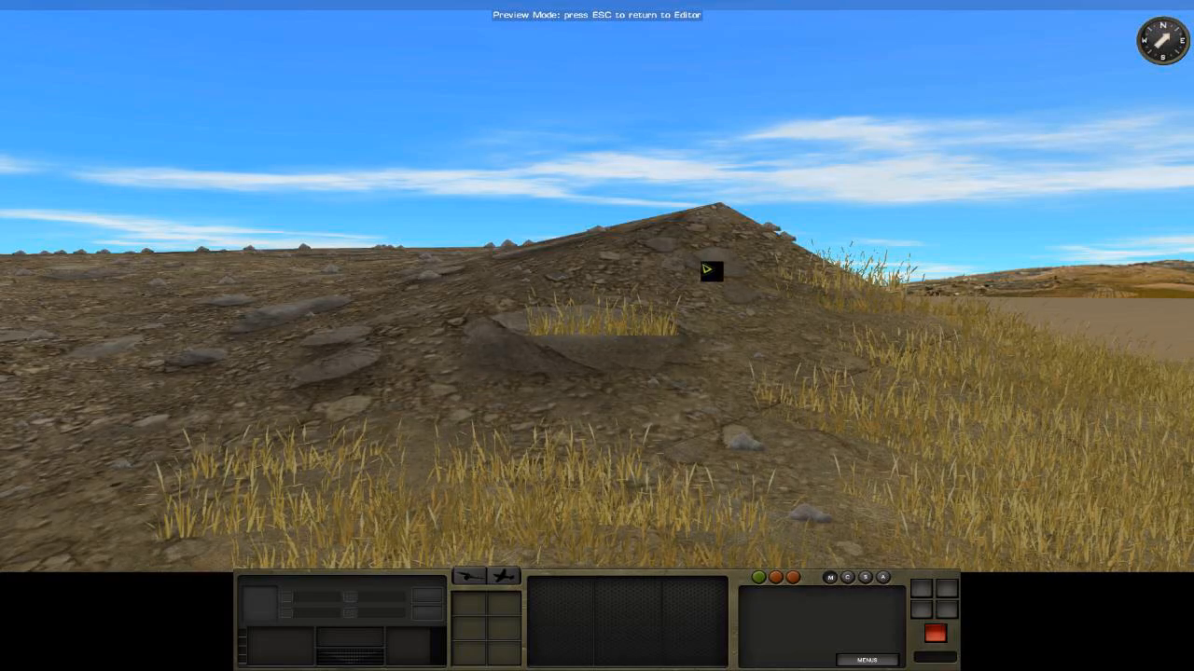
mouse_move(2, 56)
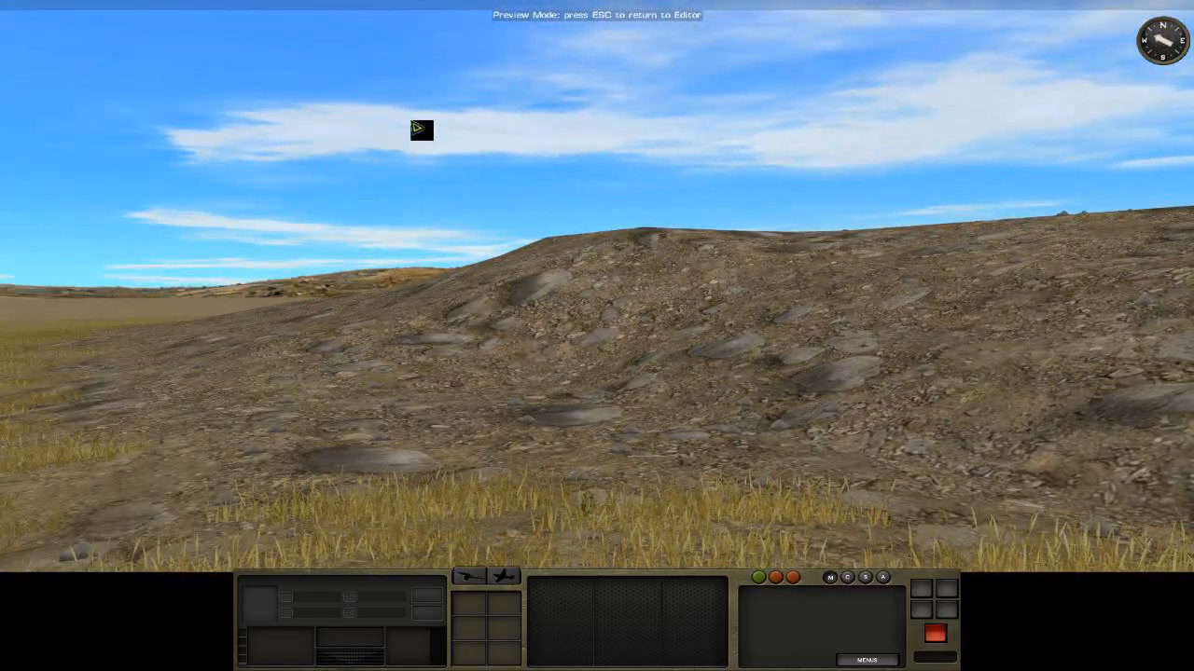
mouse_move(1192, 47)
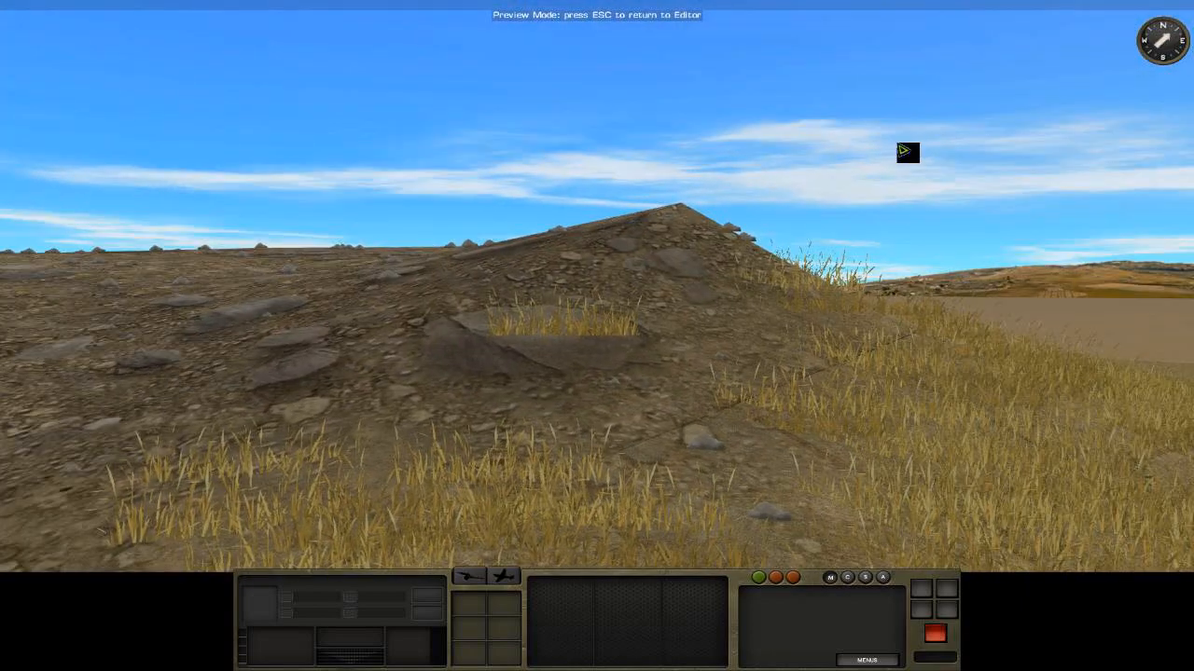
scroll(620, 360, "up", 1)
scroll(567, 436, "down", 1)
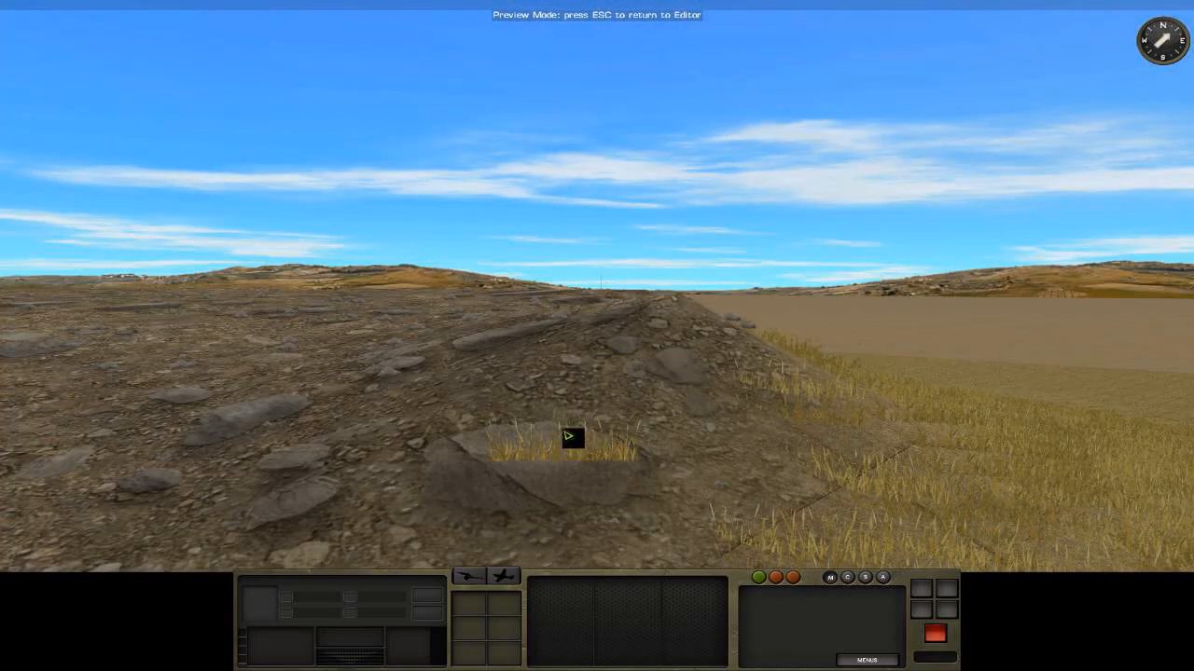
key("Escape")
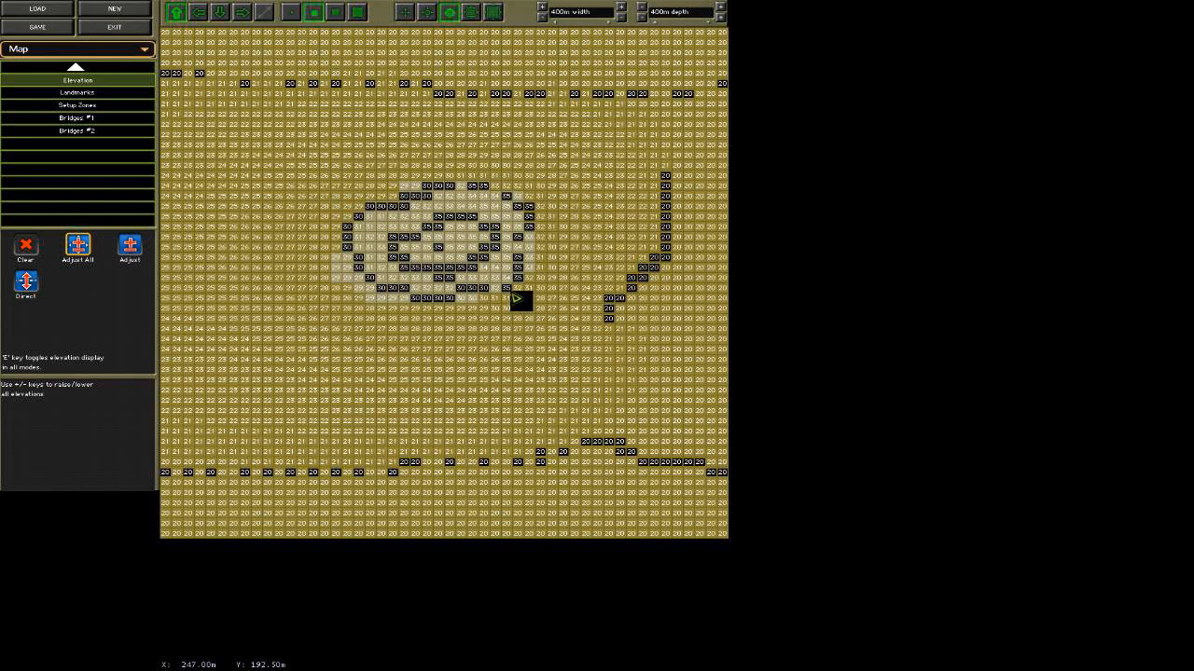
Lower the directly set point at the rocky hill's southeastern edge to height 34 using Adjust with a delta of 1.
left_click(492, 12)
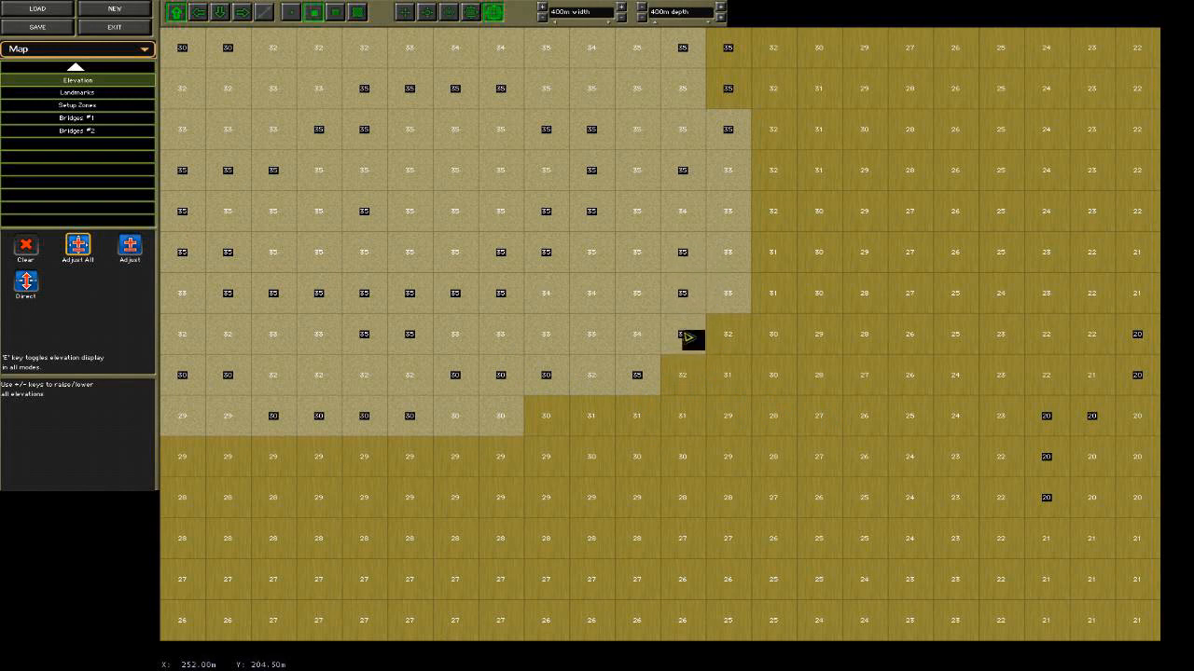
left_click(130, 248)
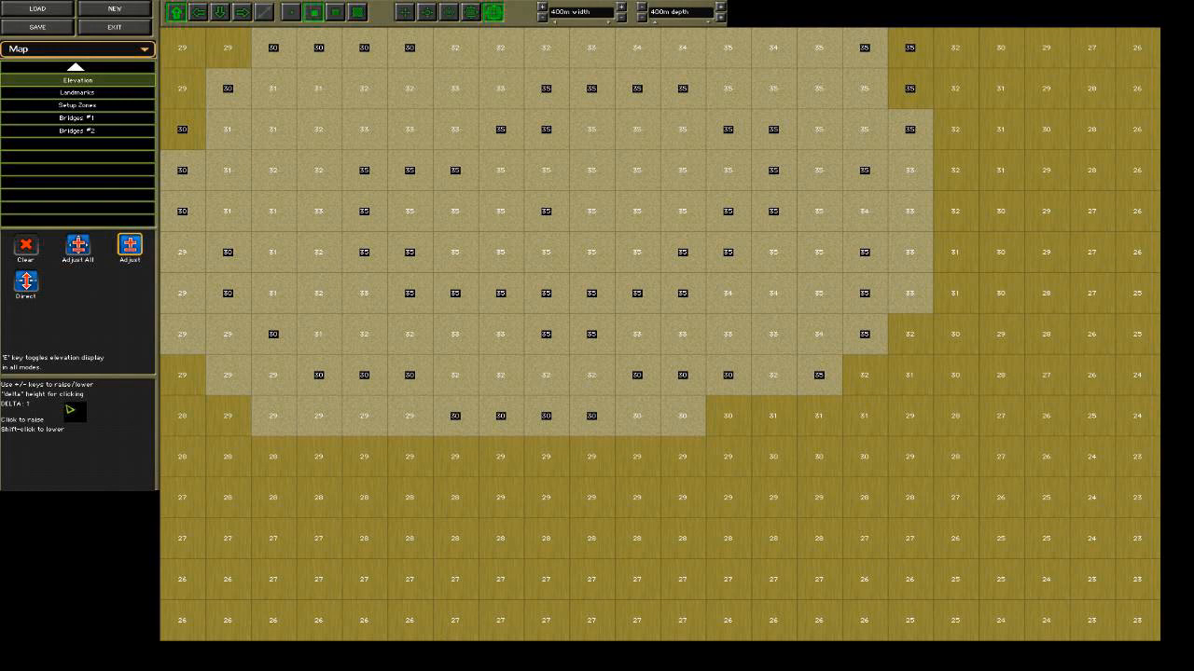
left_click(826, 392, "shift")
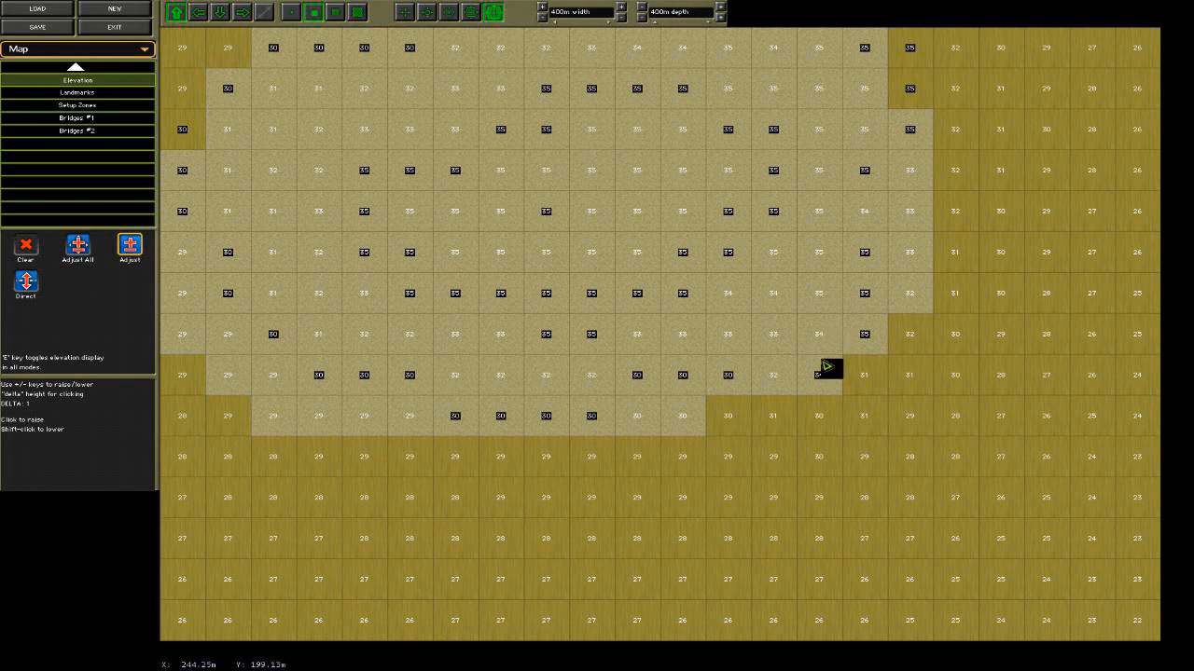
Preview the map in 3D again and examine the adjusted hill edge, the hilltop and the surrounding flat ground.
left_click(57, 52)
left_click(74, 90)
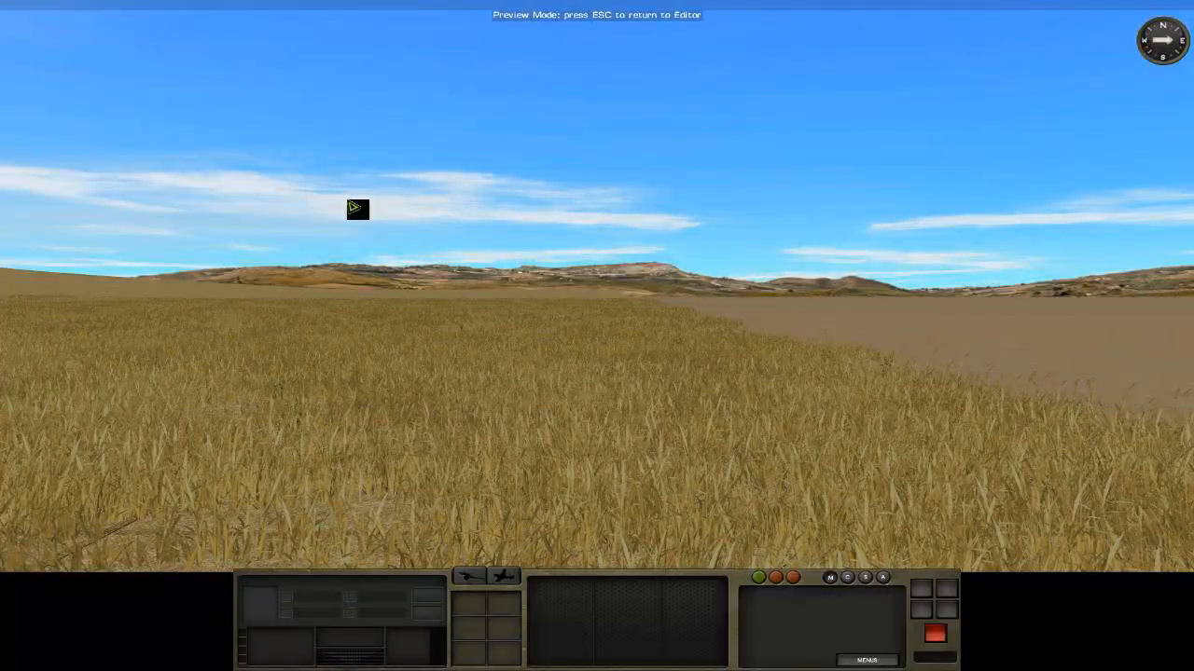
right_click_drag(351, 206, 135, 205)
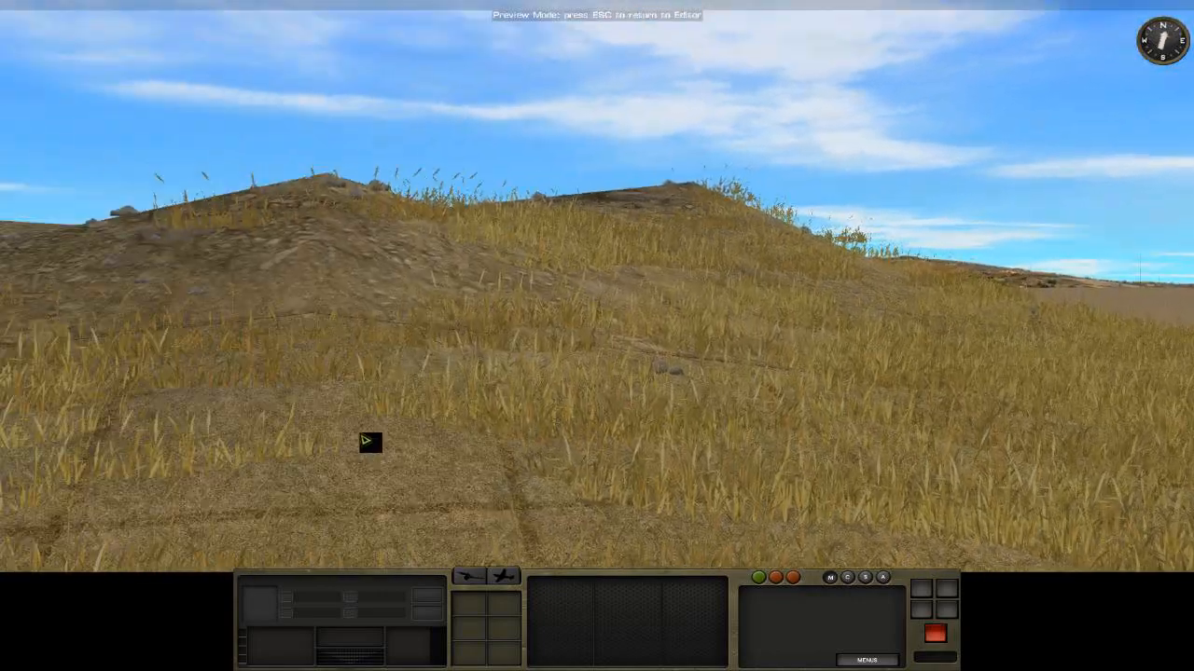
right_click_drag(365, 439, 532, 448)
left_click_drag(533, 448, 1137, 406)
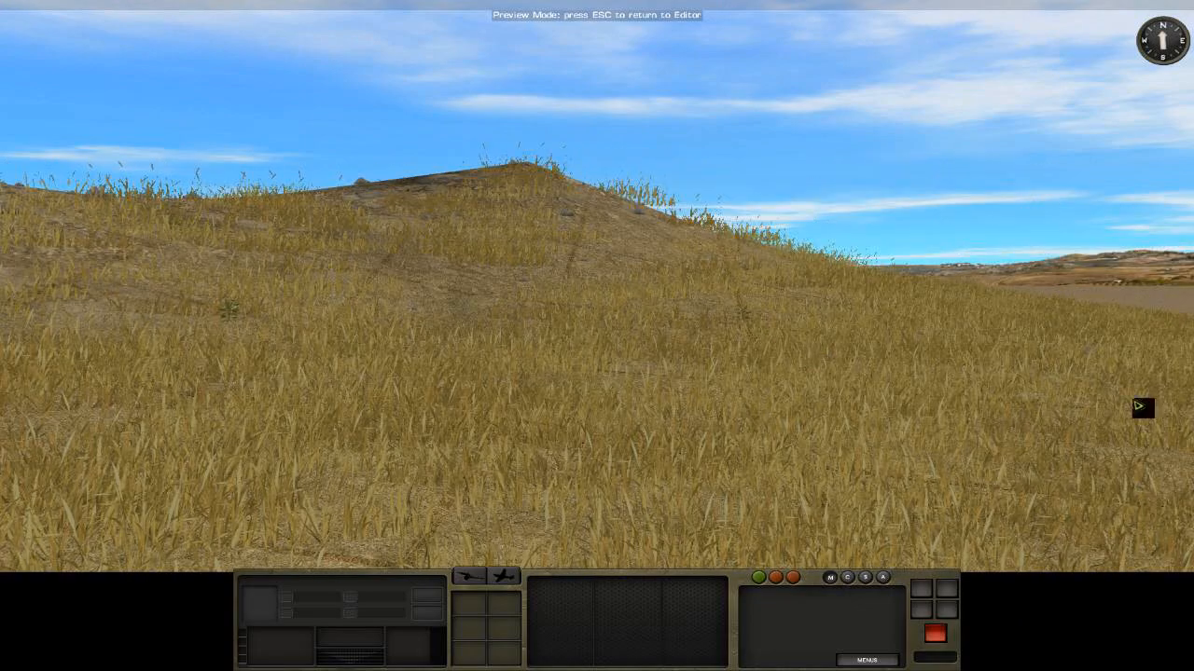
right_click_drag(754, 341, 522, 363)
scroll(541, 375, "up", 3)
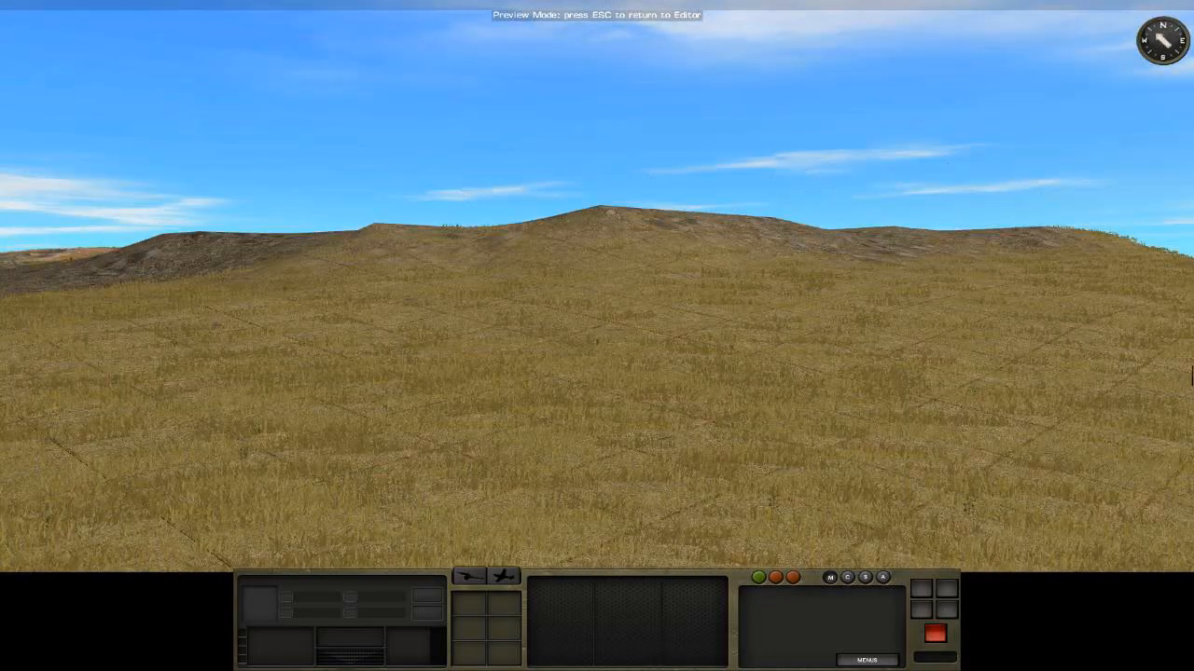
left_click_drag(851, 245, 771, 208)
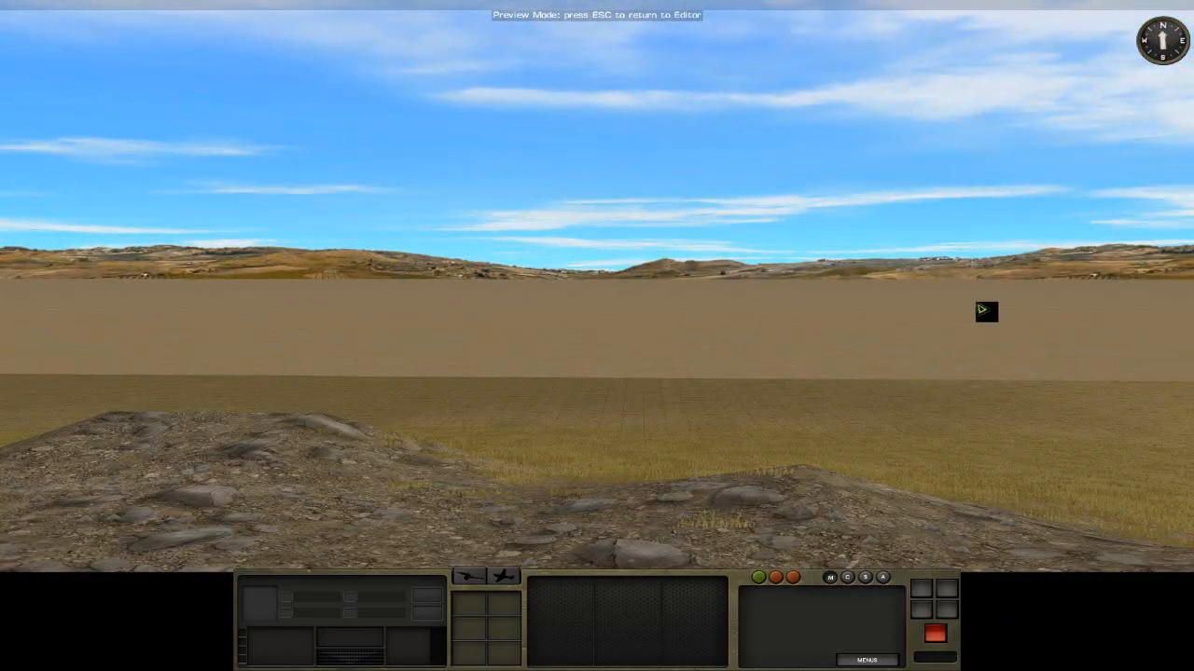
right_click_drag(741, 347, 725, 369)
key("w")
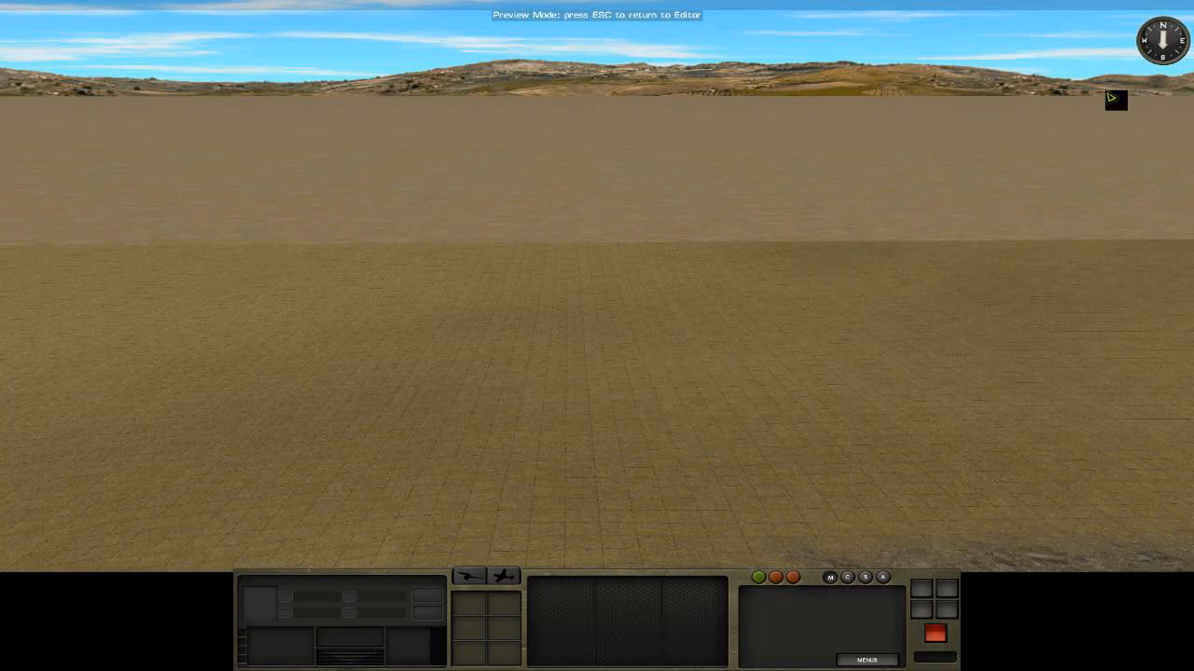
mouse_move(1192, 119)
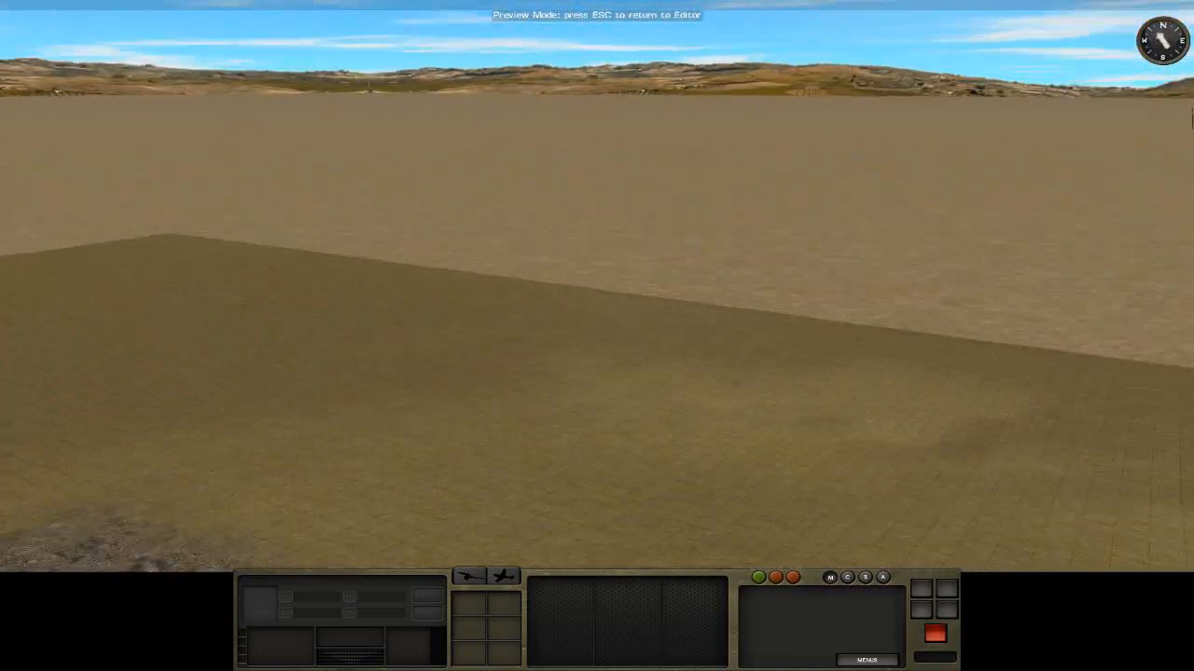
key("s")
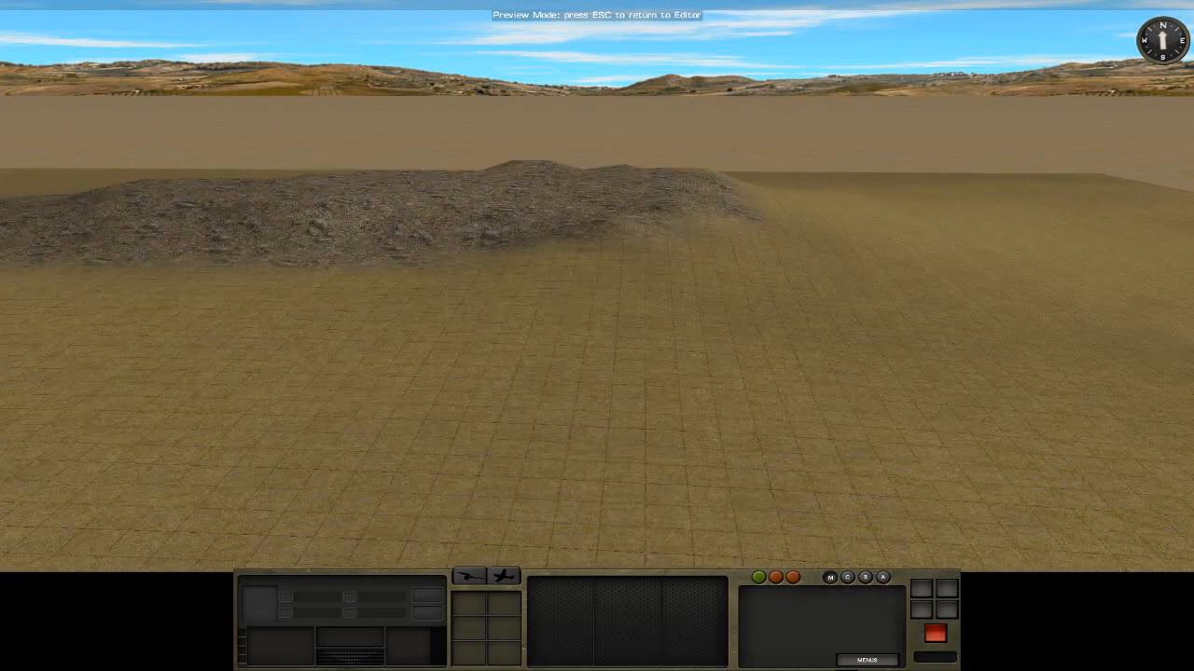
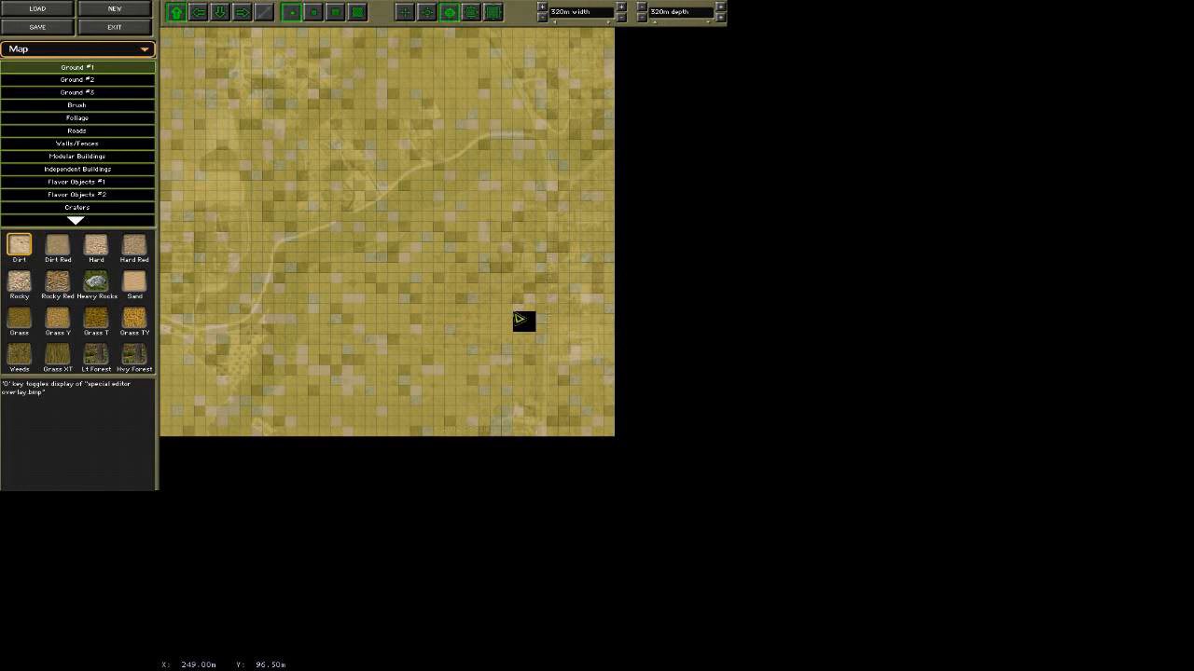
Show the aerial photo overlay semi-transparently over the terrain and enlarge the map's depth to 704 m.
key("0")
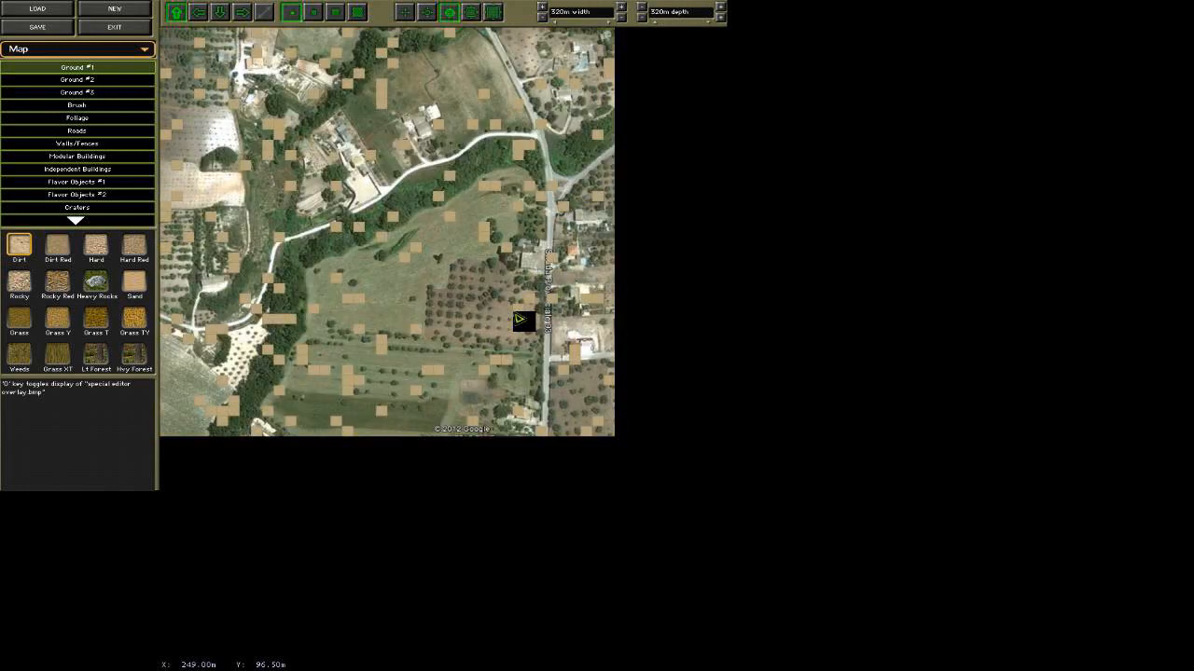
key("0")
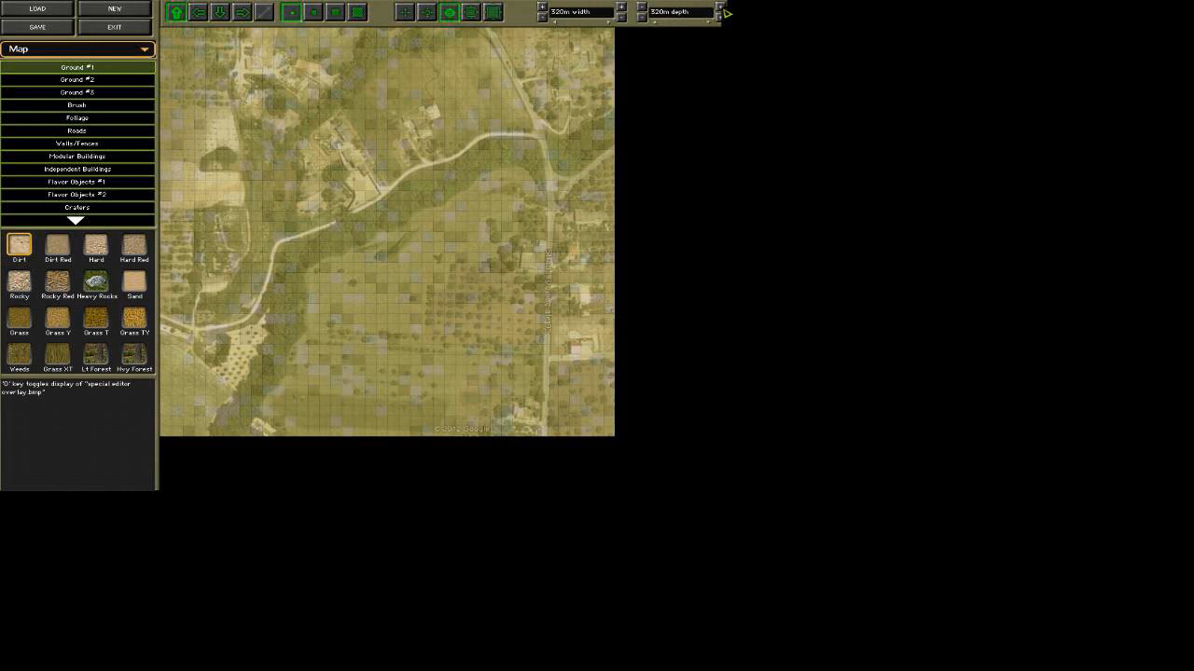
left_click(721, 7)
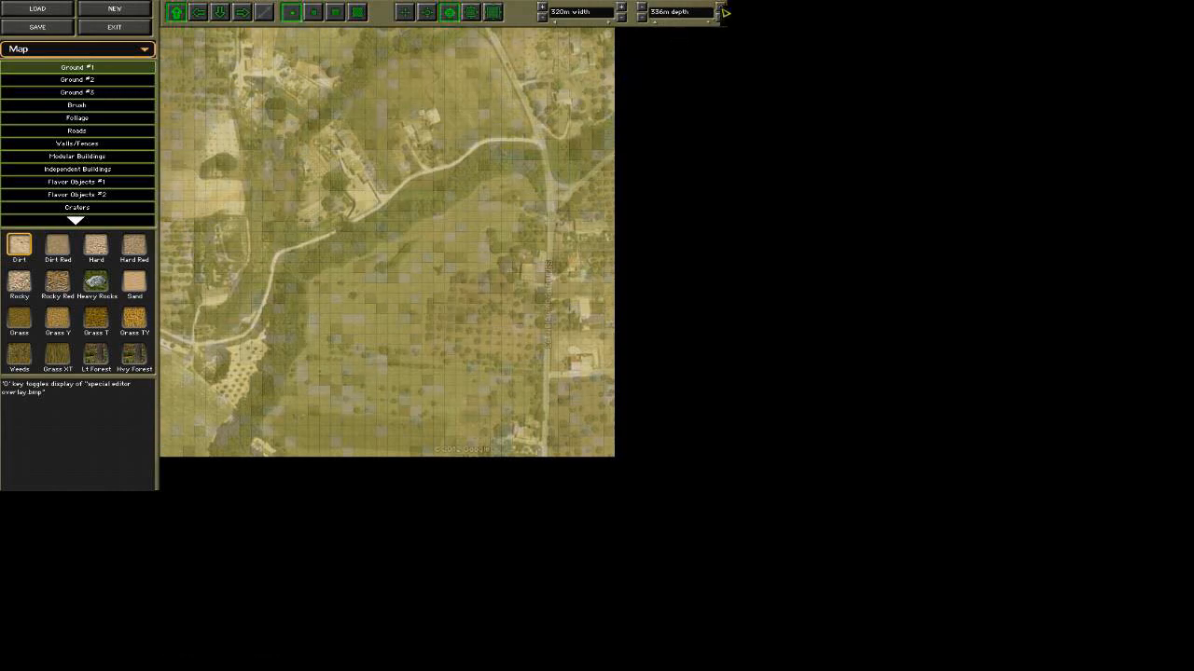
left_click(721, 8)
left_click(720, 8)
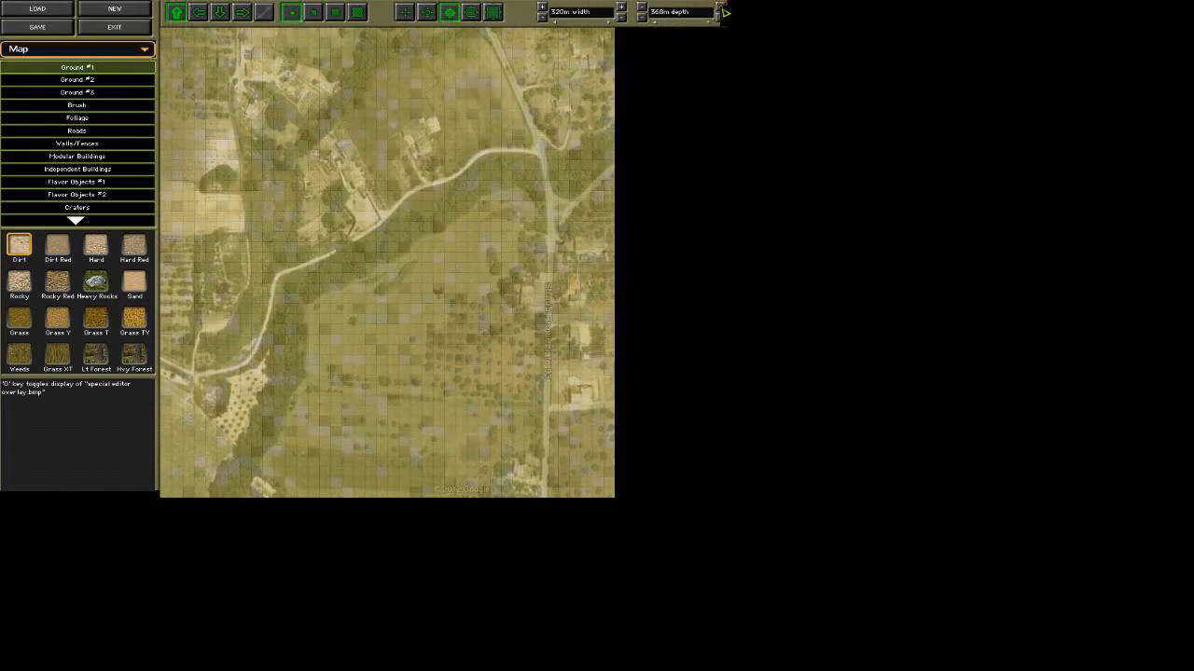
left_click(721, 8)
left_click(720, 7)
left_click(721, 7)
left_click(721, 7)
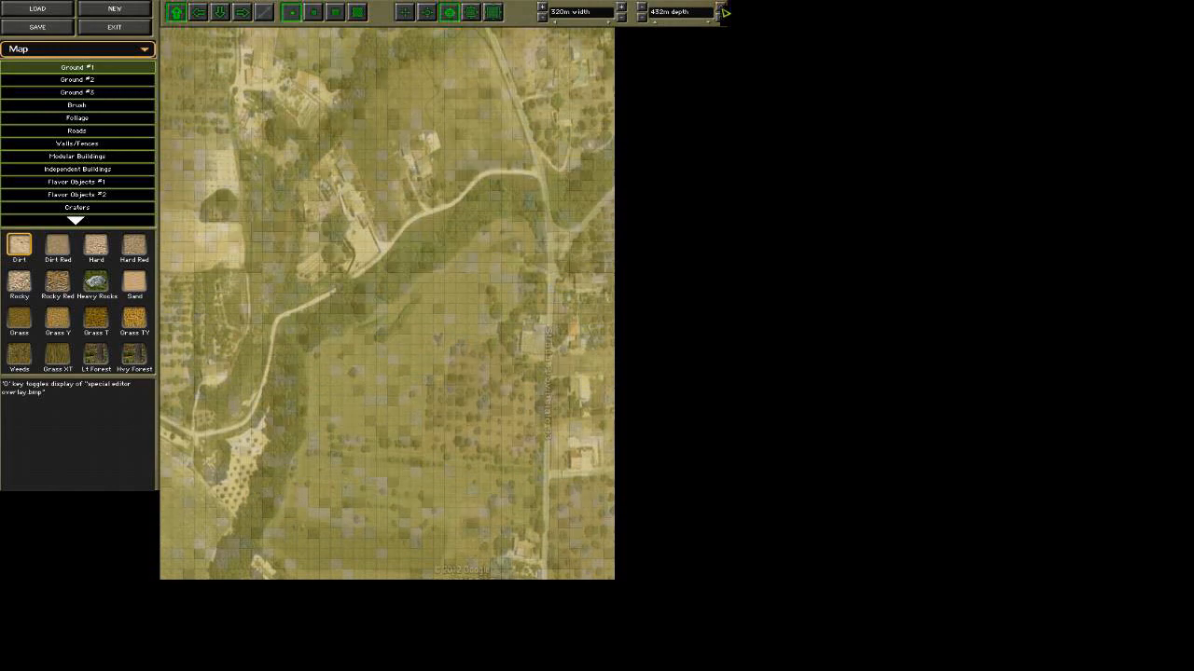
left_click(720, 7)
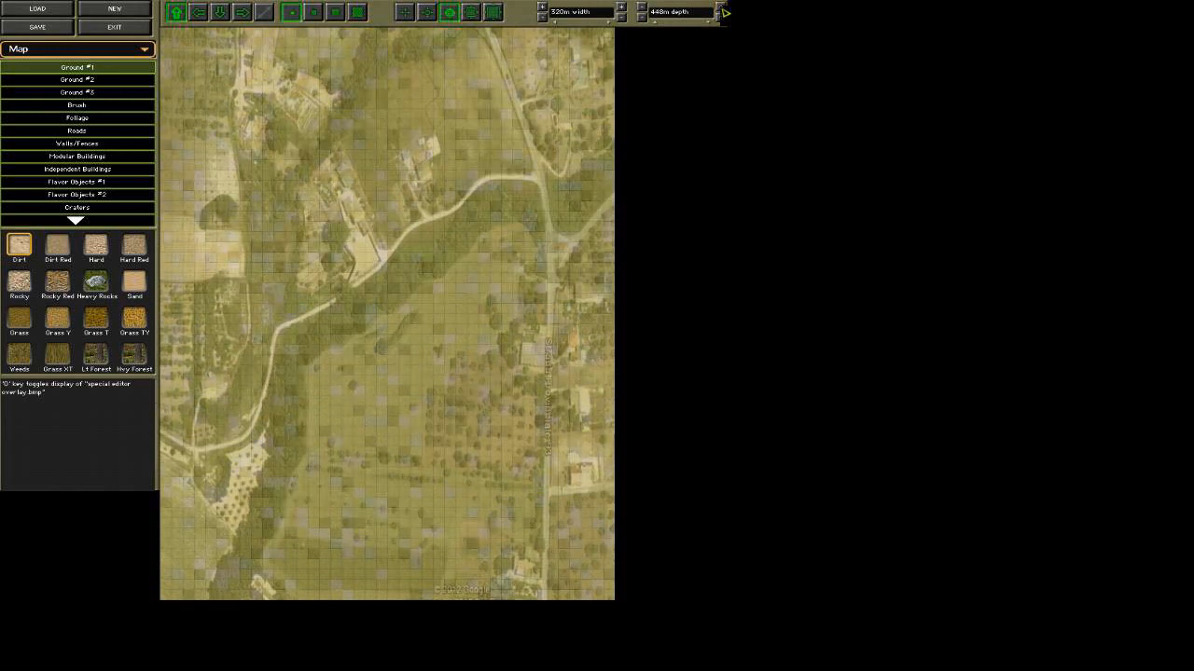
left_click(720, 7)
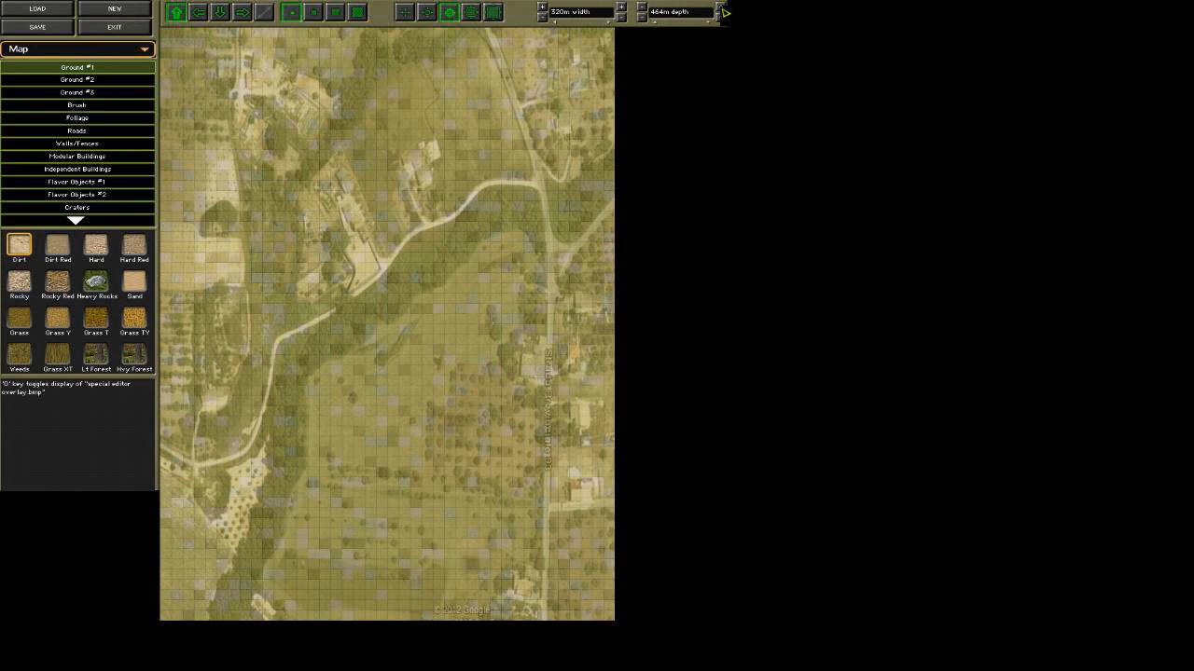
left_click(721, 8)
left_click(721, 7)
left_click(721, 7)
left_click(721, 7)
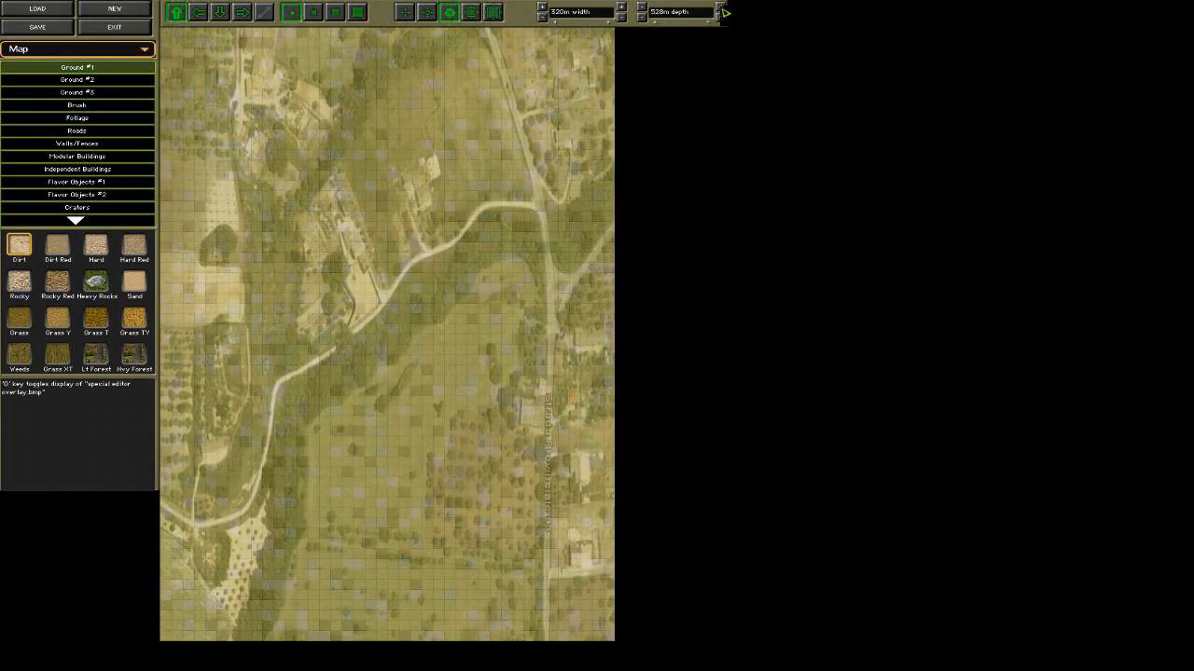
left_click(721, 8)
left_click(721, 8)
left_click(721, 7)
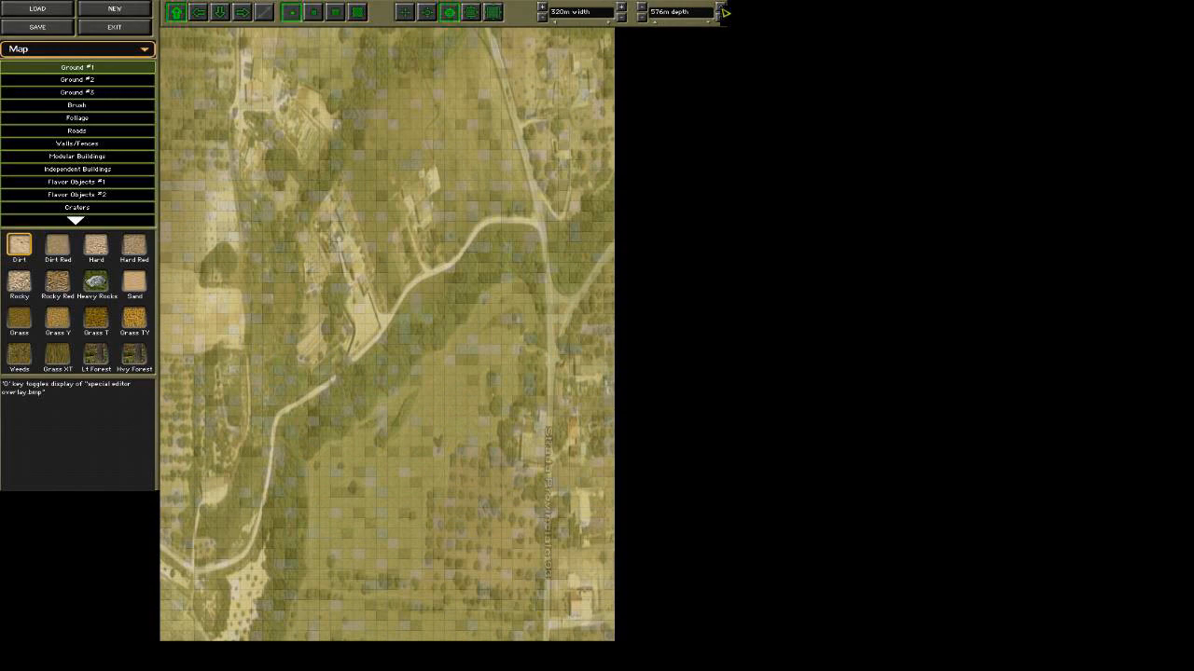
left_click(721, 8)
left_click(721, 7)
left_click(721, 8)
left_click(721, 8)
left_click(721, 8)
left_click(721, 8)
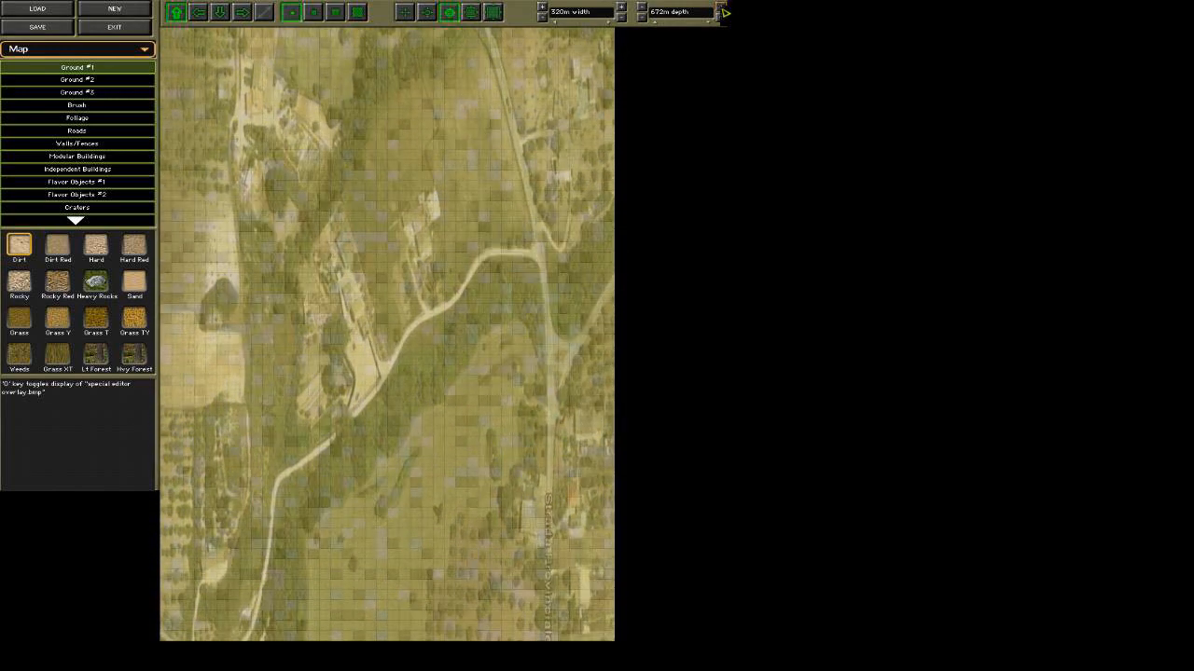
left_click(721, 8)
left_click(721, 8)
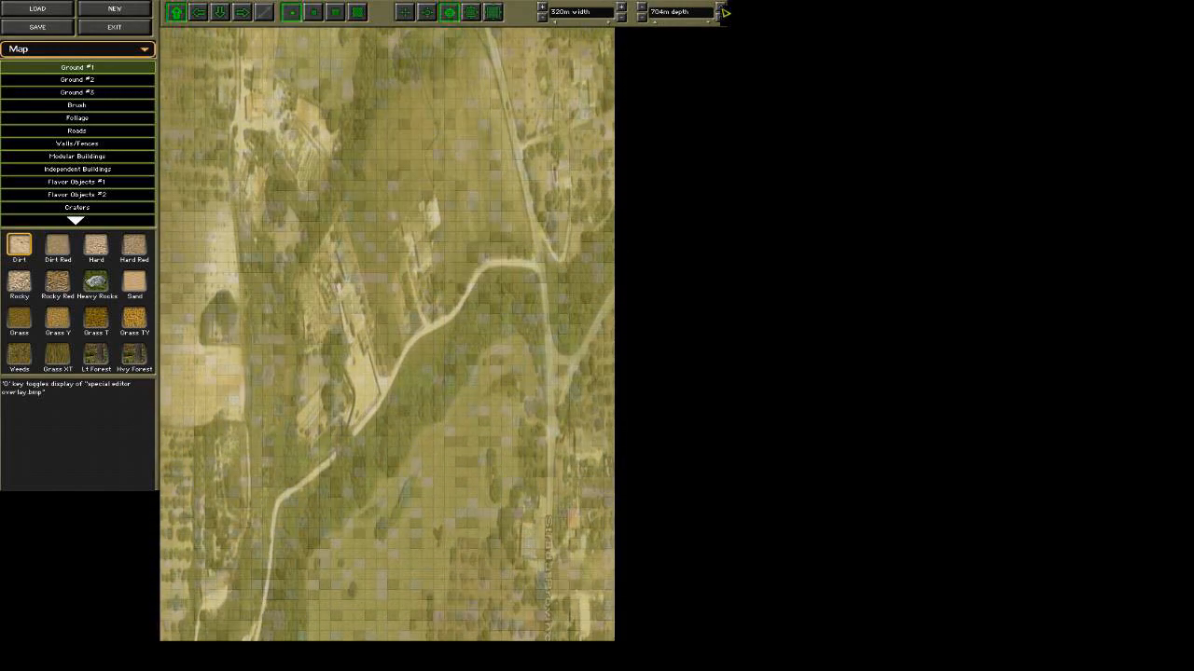
Enlarge the map's width to 704 m.
double_click(619, 8)
double_click(619, 8)
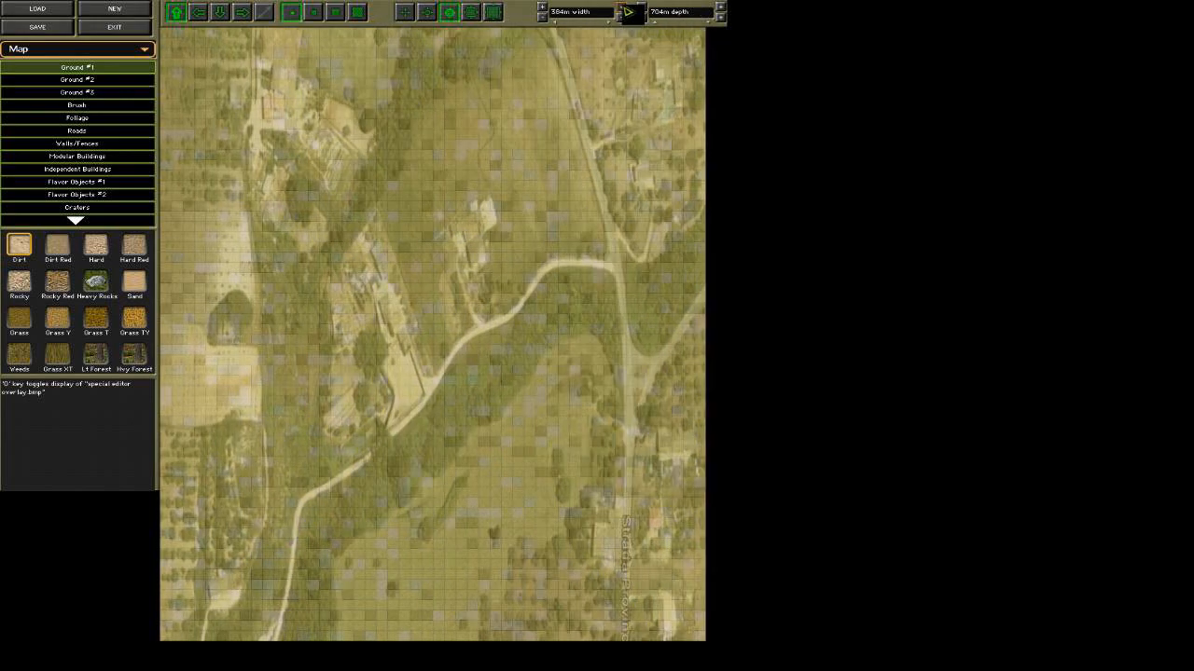
double_click(619, 7)
left_click(619, 7)
double_click(620, 8)
double_click(620, 7)
left_click(619, 8)
double_click(619, 7)
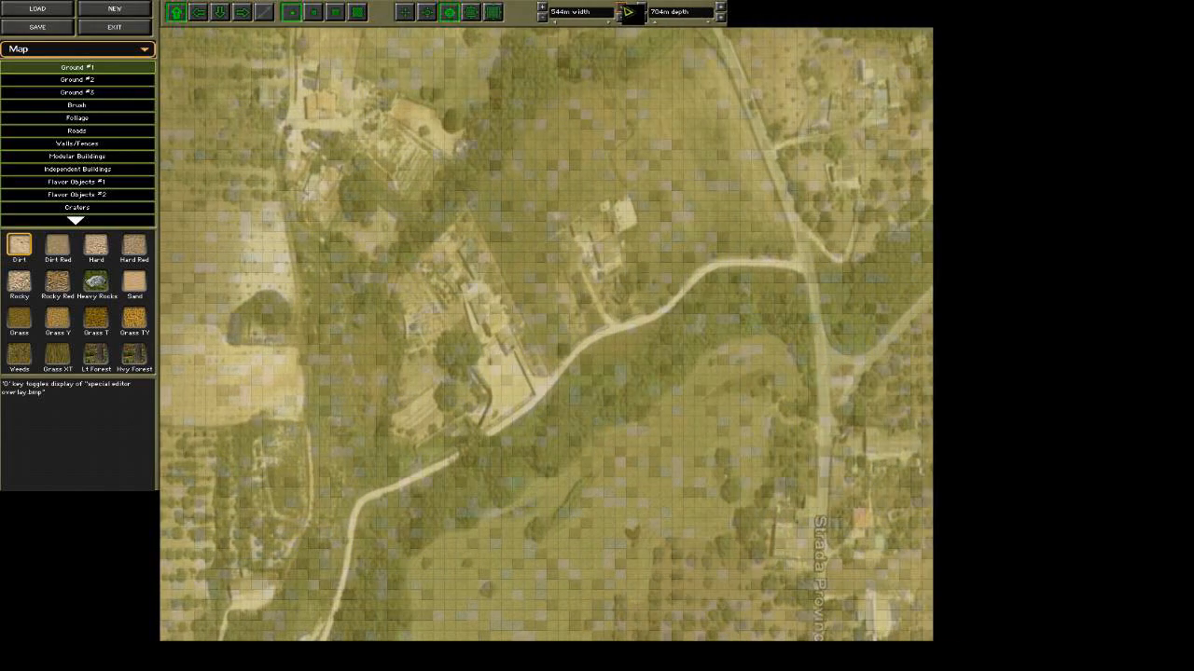
double_click(619, 7)
left_click(620, 7)
double_click(619, 7)
double_click(619, 7)
double_click(619, 7)
left_click(620, 7)
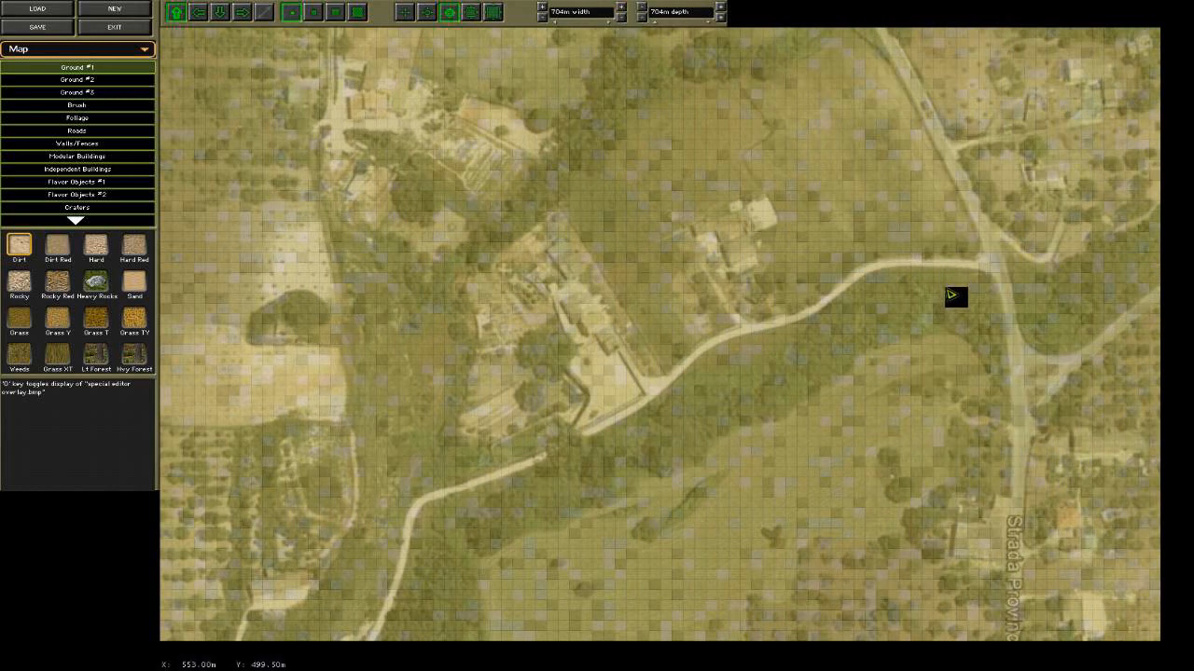
Paint Lt Forest with the second brush size along the photo's wooded valley, from the southern edge to the eastern edge across the main road.
mouse_move(1024, 670)
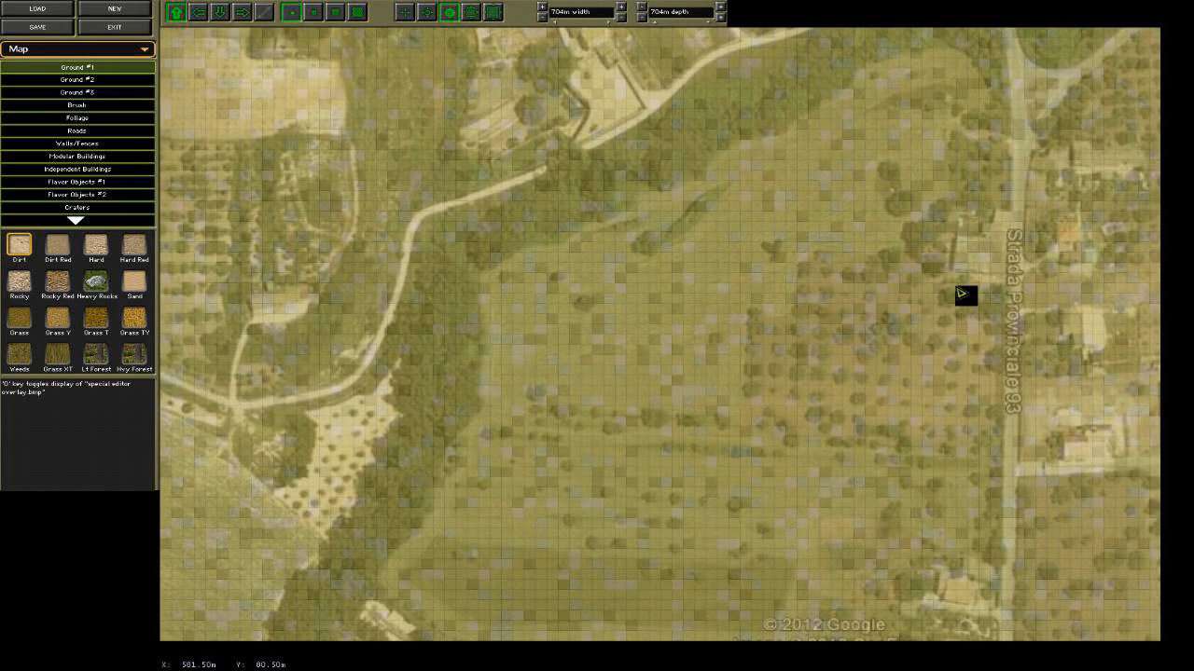
mouse_move(961, 2)
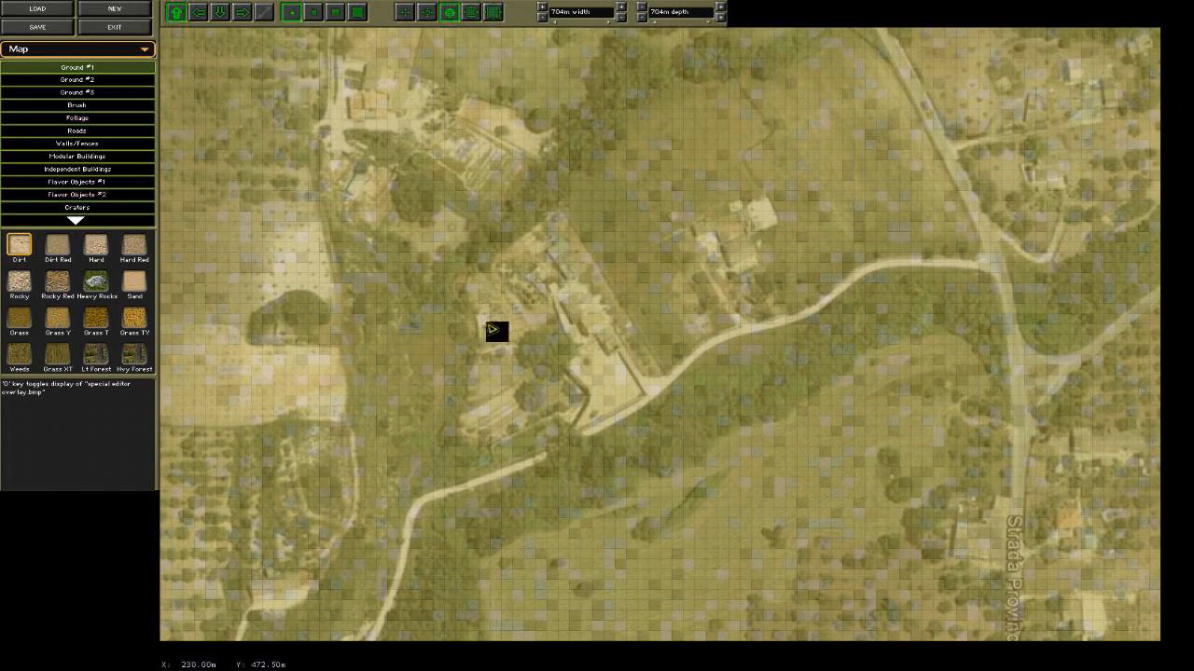
left_click(429, 15)
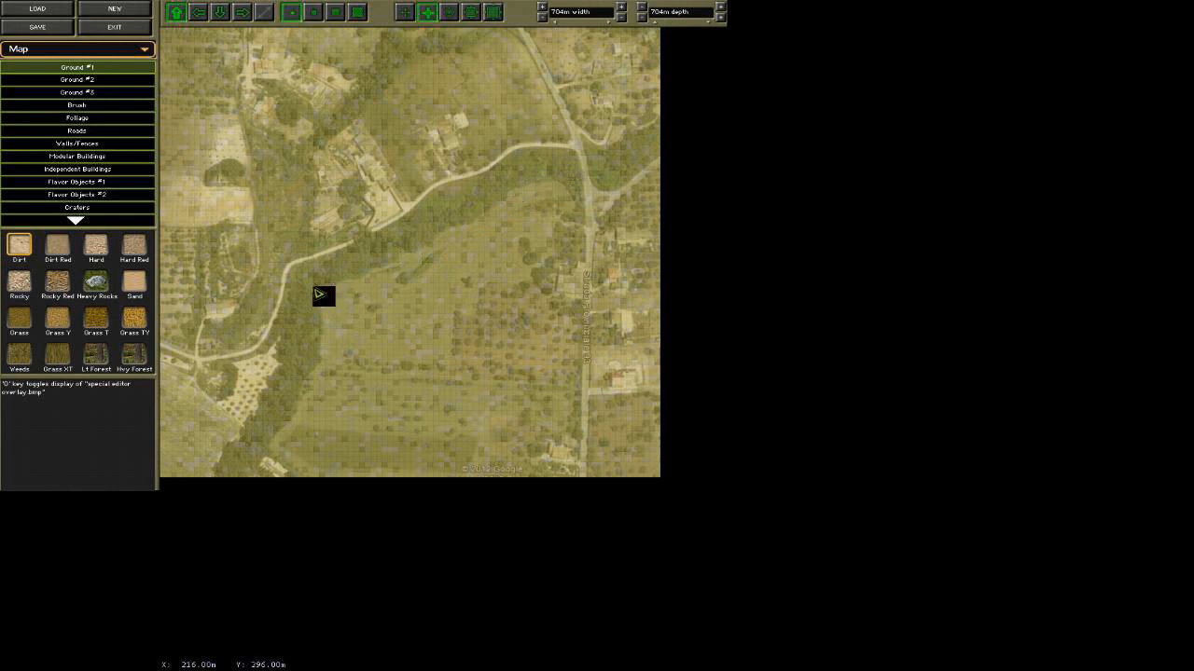
left_click(97, 354)
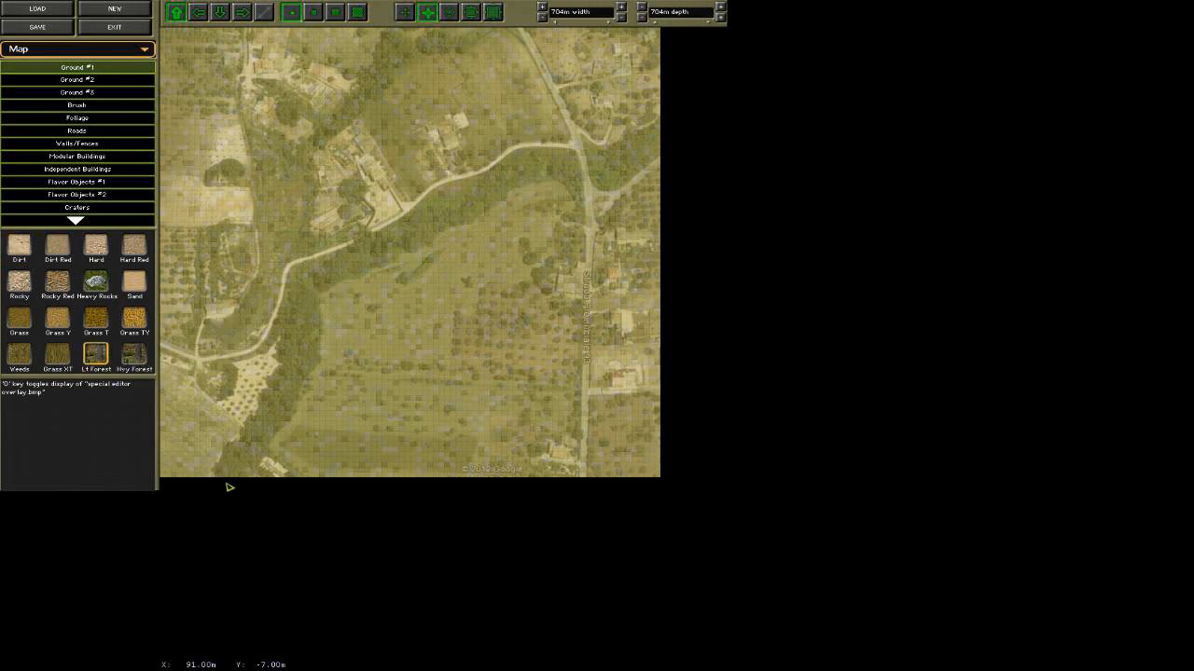
left_click(315, 14)
mouse_move(237, 477)
left_mouse_down()
mouse_move(242, 456)
mouse_move(234, 461)
mouse_move(229, 474)
mouse_move(268, 447)
mouse_move(258, 430)
mouse_move(280, 435)
mouse_move(323, 379)
mouse_move(325, 361)
mouse_move(271, 409)
mouse_move(309, 345)
mouse_move(308, 291)
mouse_move(296, 333)
mouse_move(311, 286)
mouse_move(522, 178)
mouse_move(575, 181)
mouse_move(520, 181)
mouse_move(439, 240)
mouse_move(325, 293)
left_mouse_up()
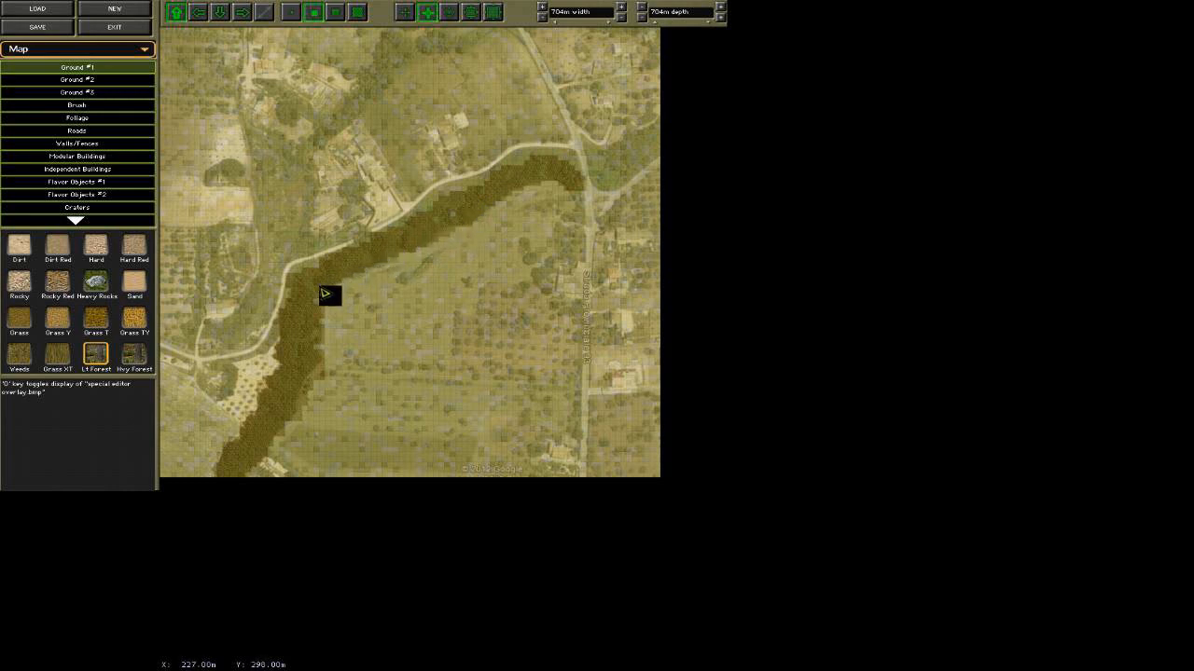
mouse_move(604, 161)
left_mouse_down()
mouse_move(605, 178)
mouse_move(650, 147)
mouse_move(623, 157)
left_mouse_up()
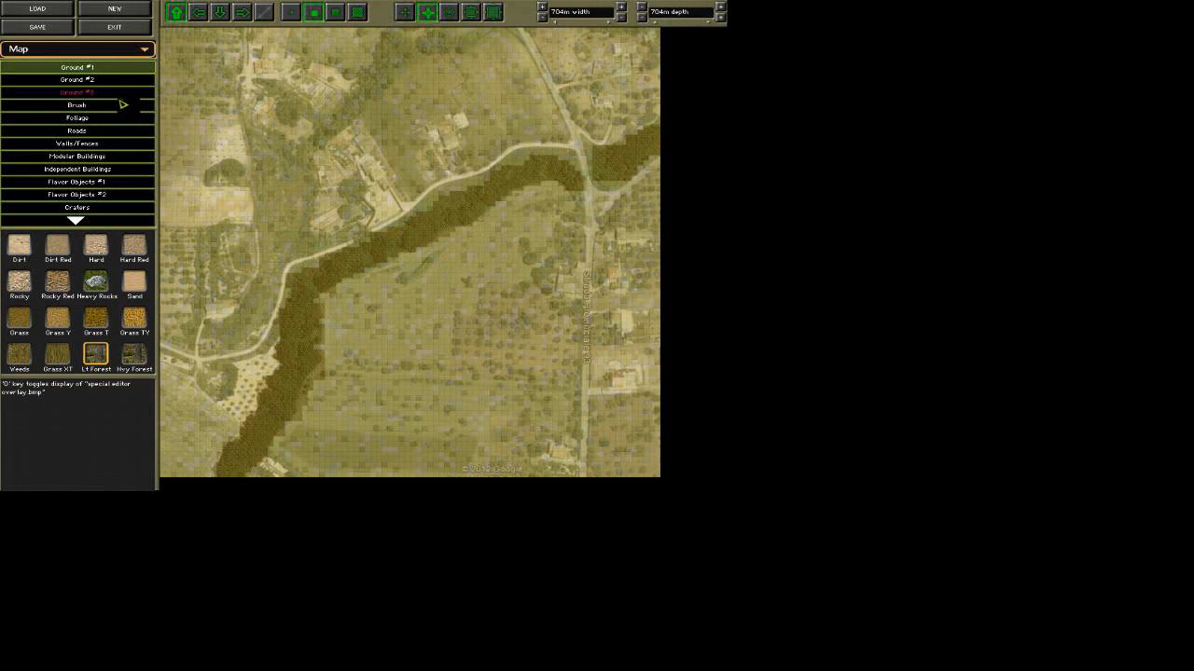
Lay a Gravel Road with the automatic connection tool from the southern junction on the main road to the map's eastern edge.
left_click(99, 132)
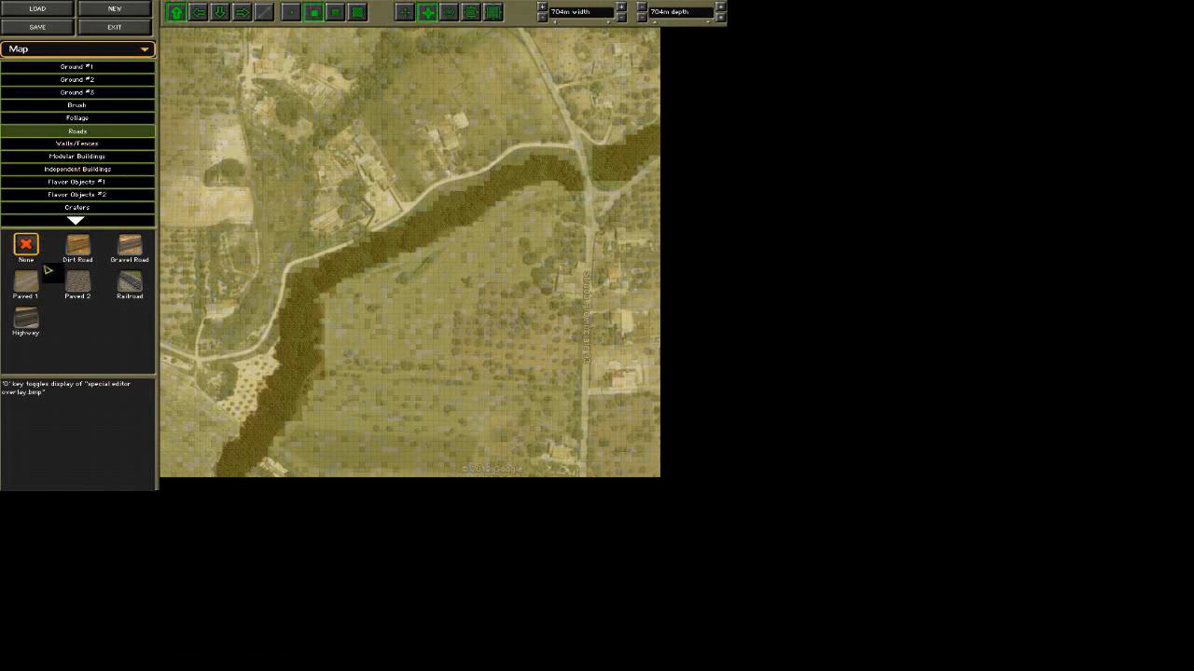
left_click(132, 248)
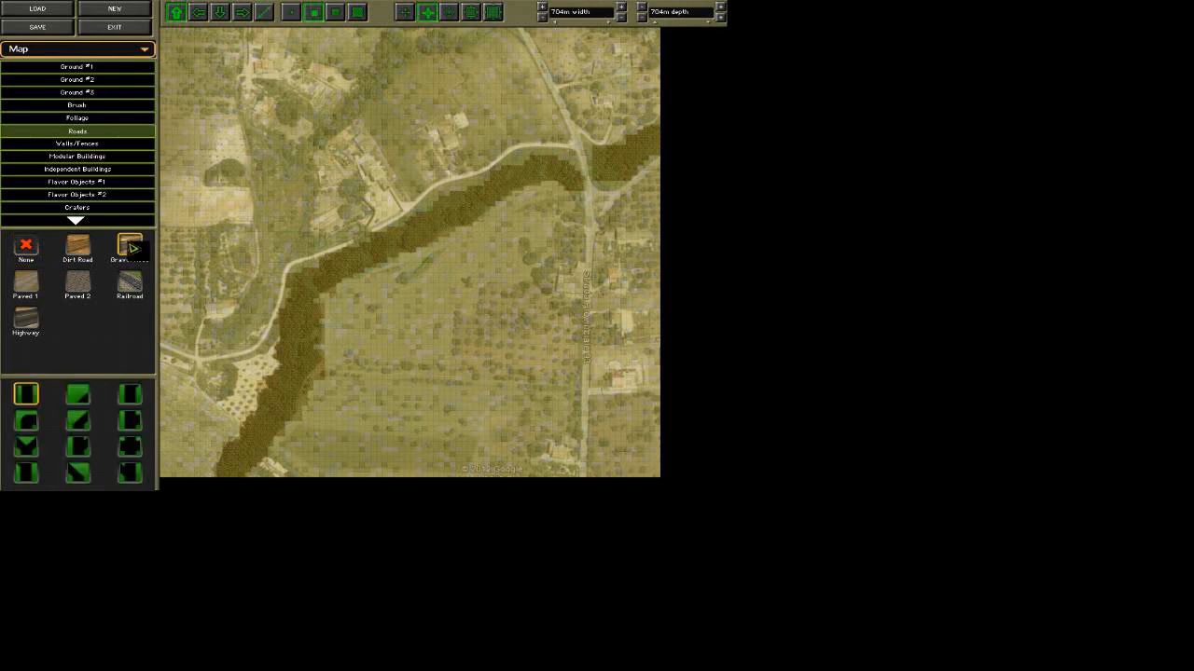
left_click(26, 283)
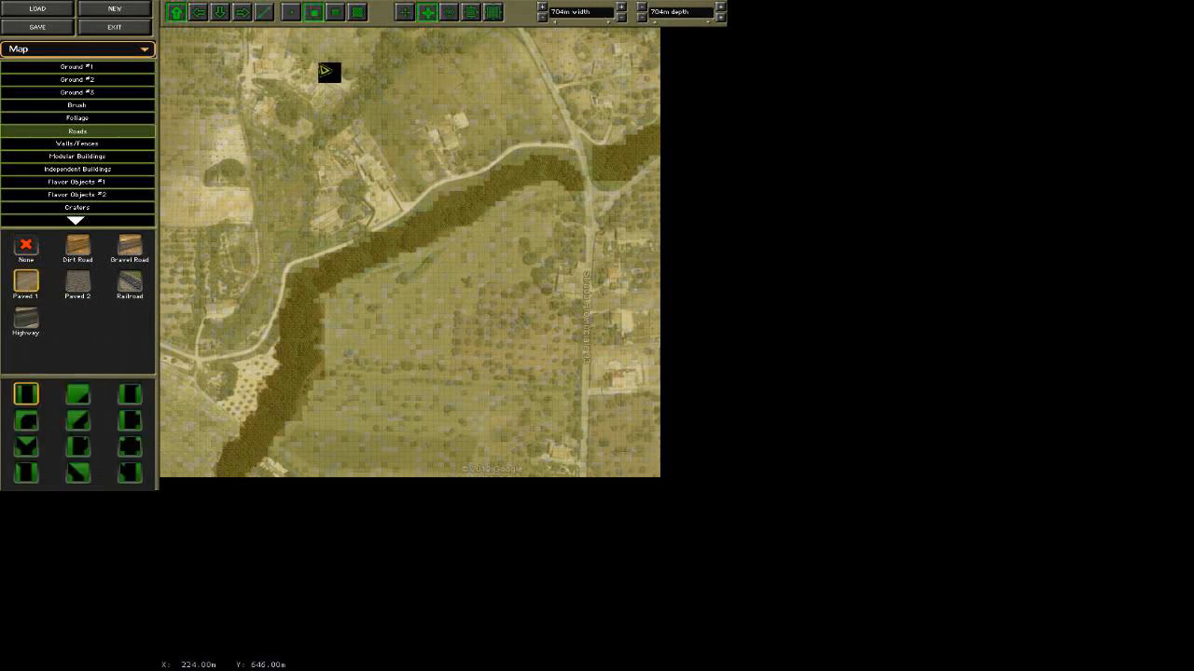
left_click(267, 15)
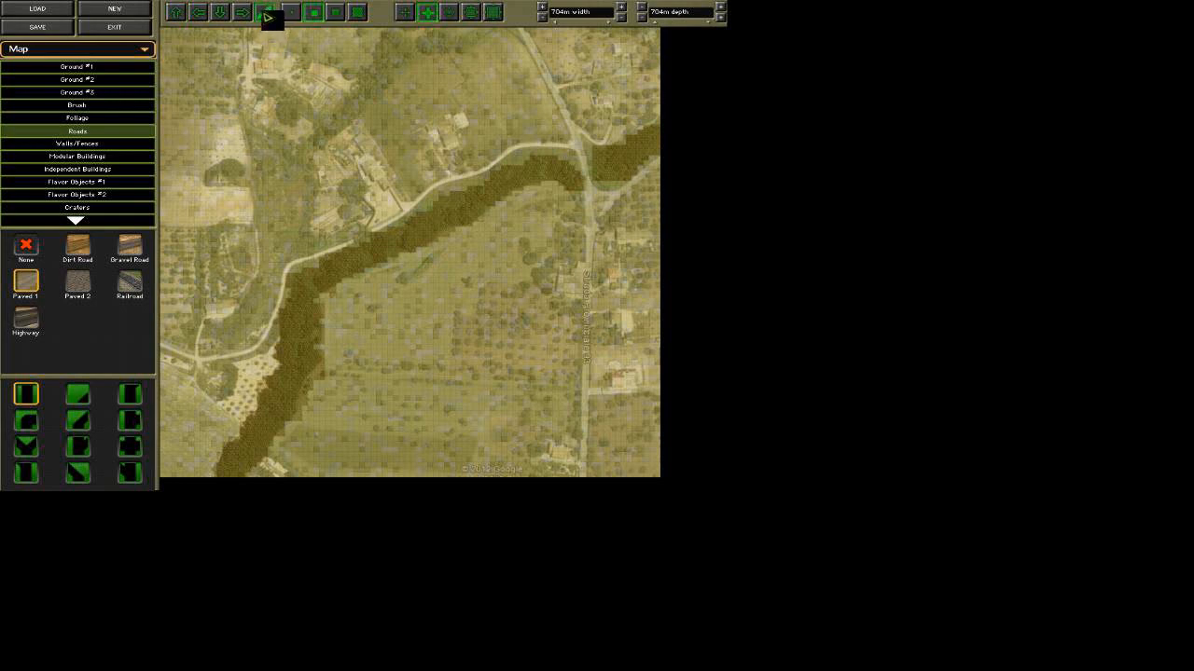
left_click(588, 478)
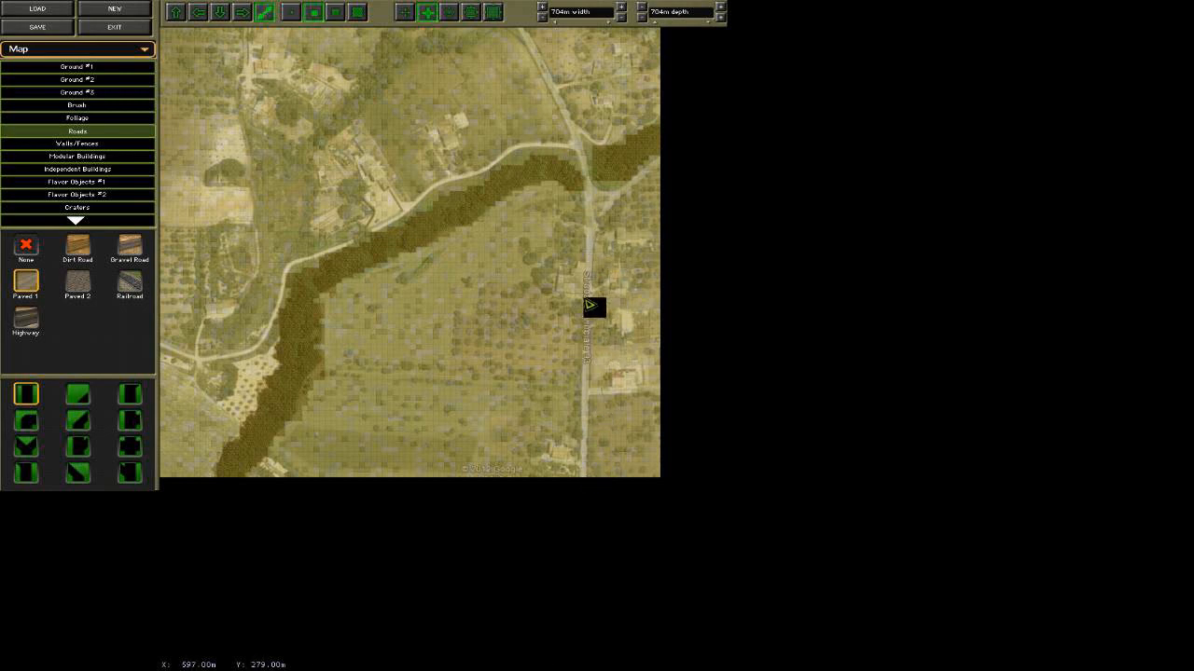
left_click(450, 13)
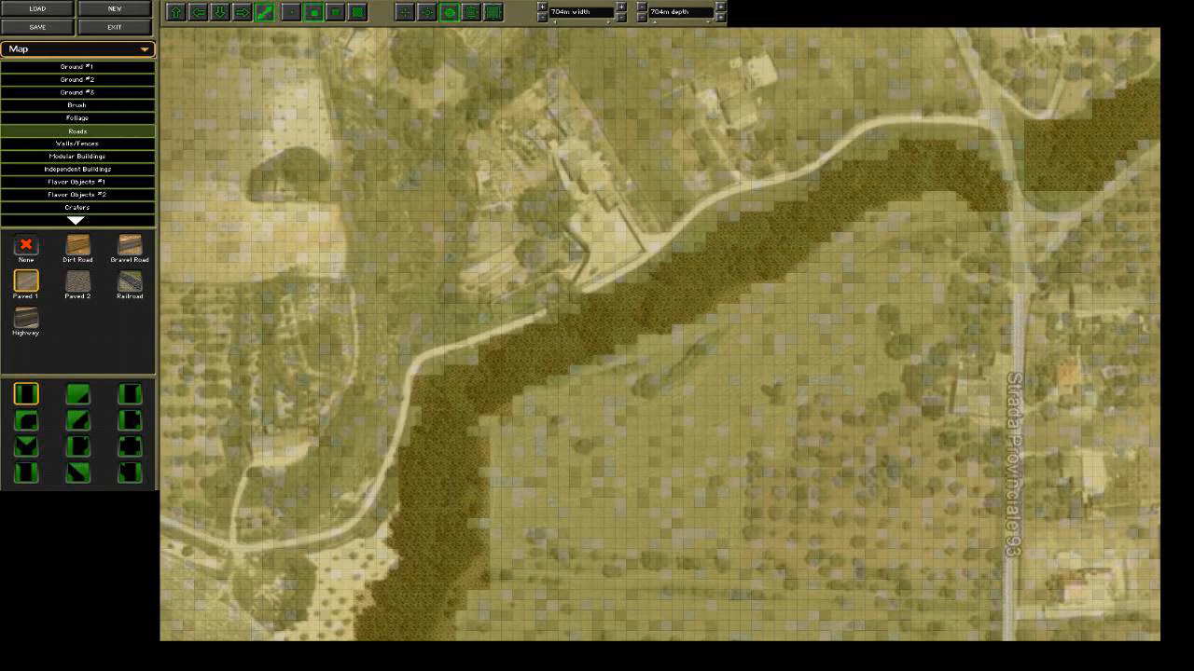
mouse_move(1075, 669)
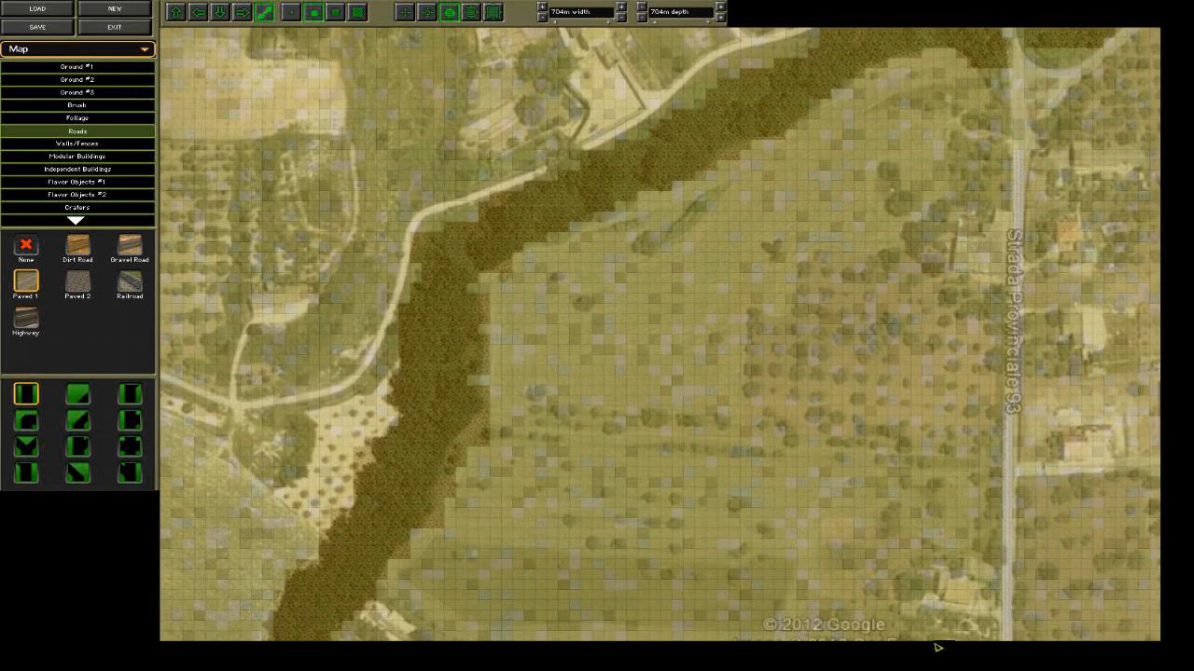
mouse_move(1044, 0)
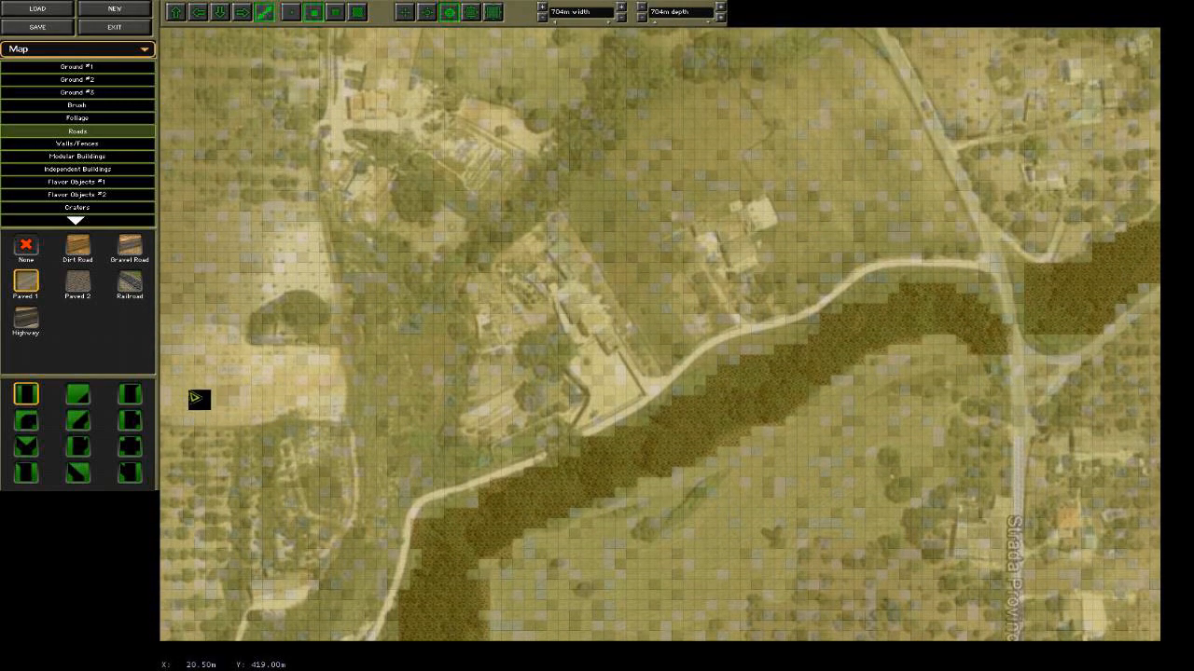
left_click(130, 247)
left_click(1029, 448)
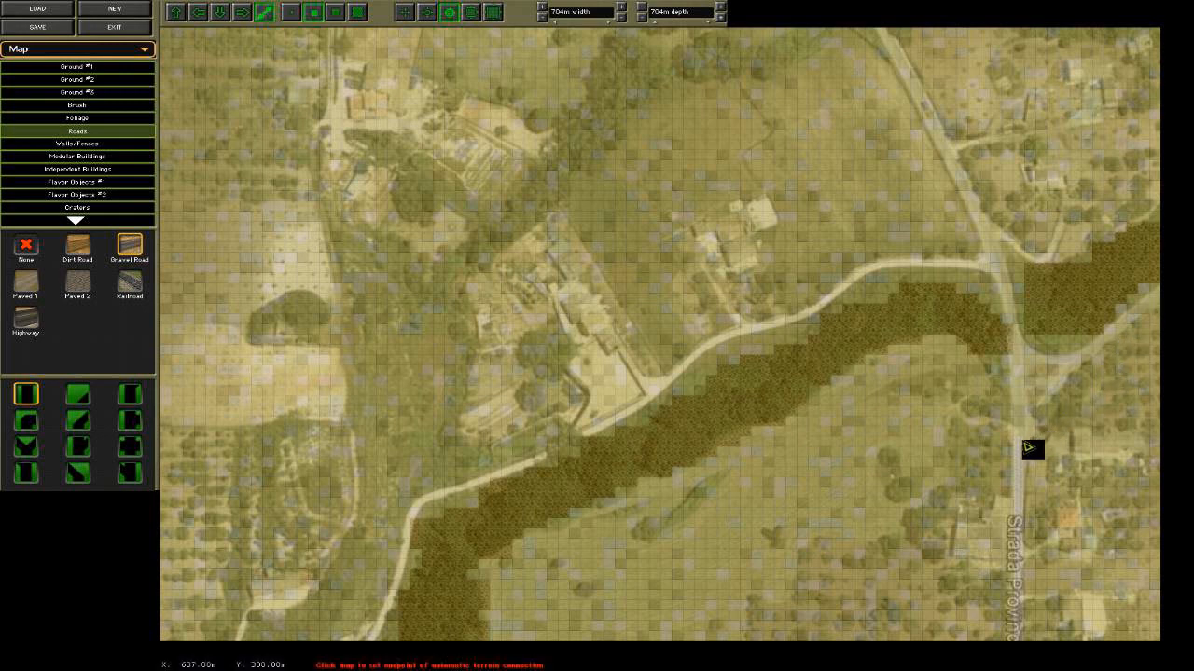
left_click(1159, 303)
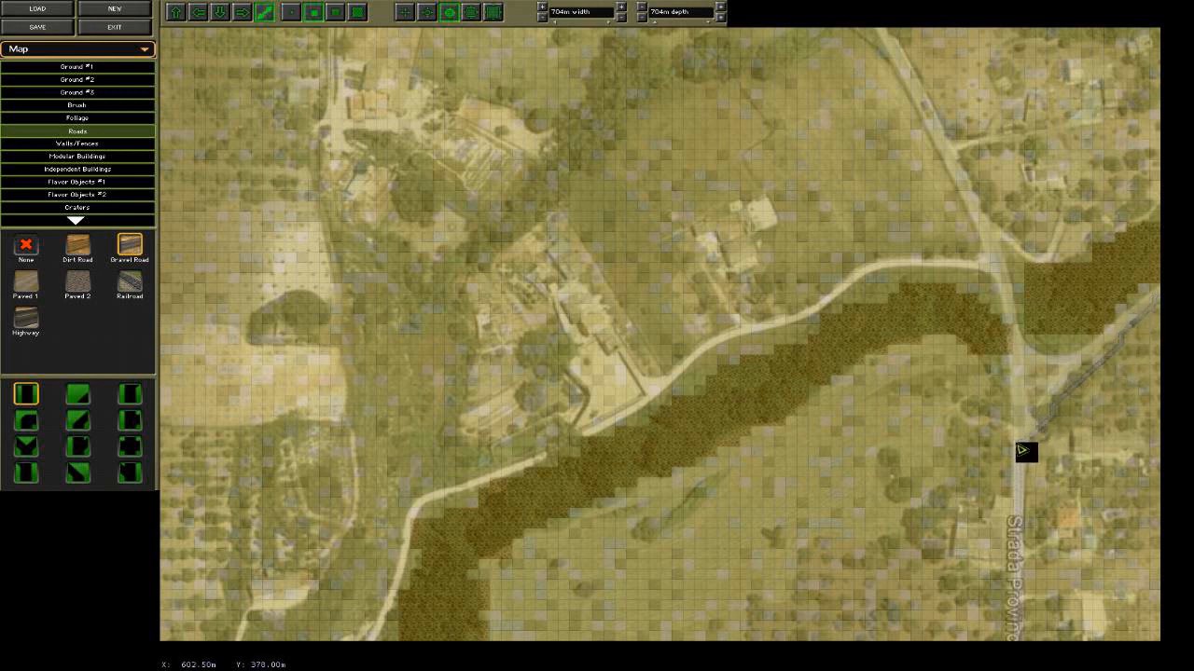
Connect gravel road from that junction north to the crossroads, and west along the photo's road to its first bend.
left_click(1023, 453)
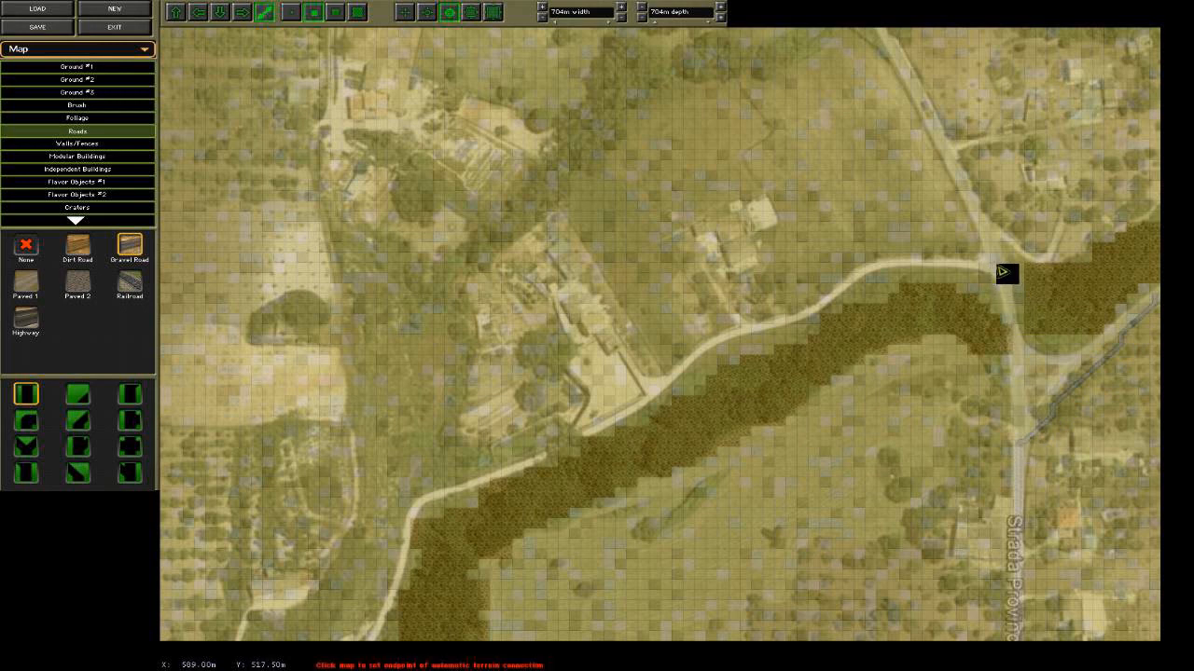
left_click(996, 273)
left_click(988, 271)
left_click(888, 271)
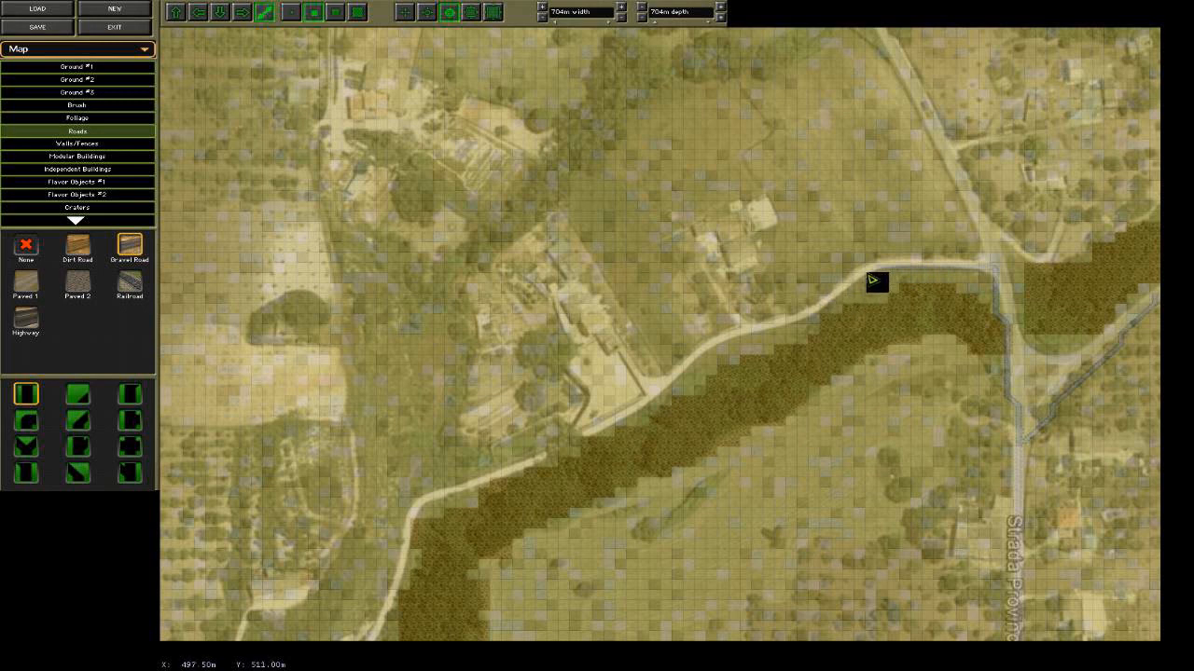
Continue the gravel road southwest in connected segments along the forest's northern edge to the walled building compound.
left_click(890, 272)
left_click(814, 320)
left_click(818, 322)
left_click(728, 343)
left_click(715, 354)
left_click(662, 401)
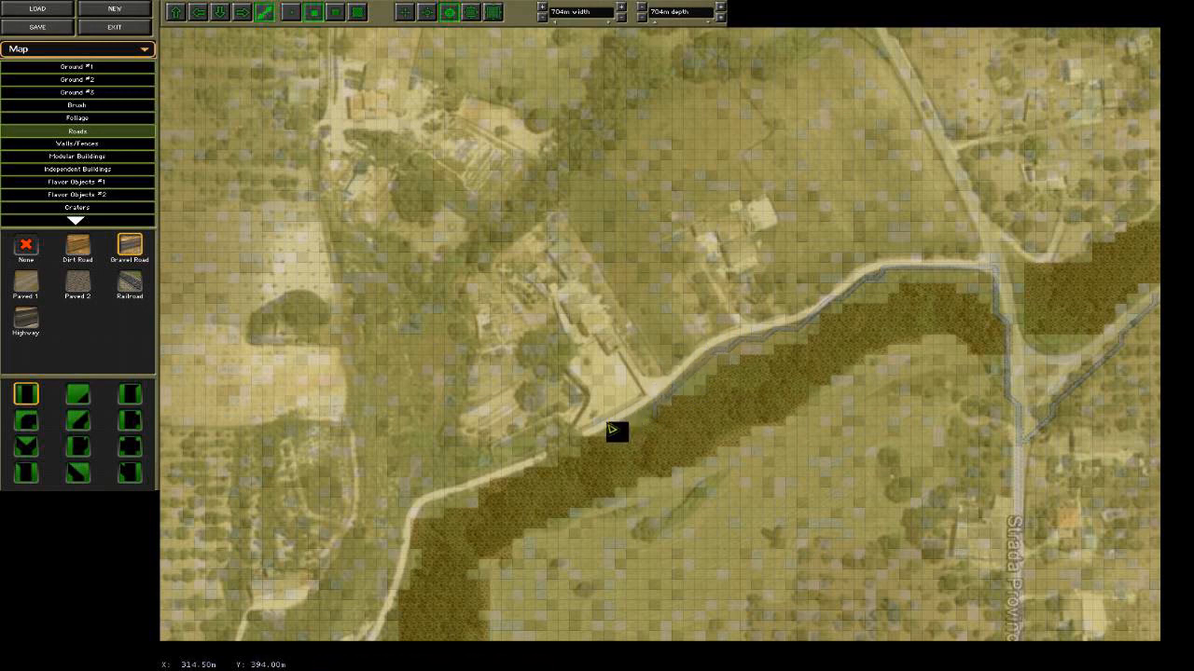
left_click(660, 405)
left_click(598, 434)
Lay a gravel road along the photo's main road from the map's northern edge down to the crossroads.
mouse_move(522, 670)
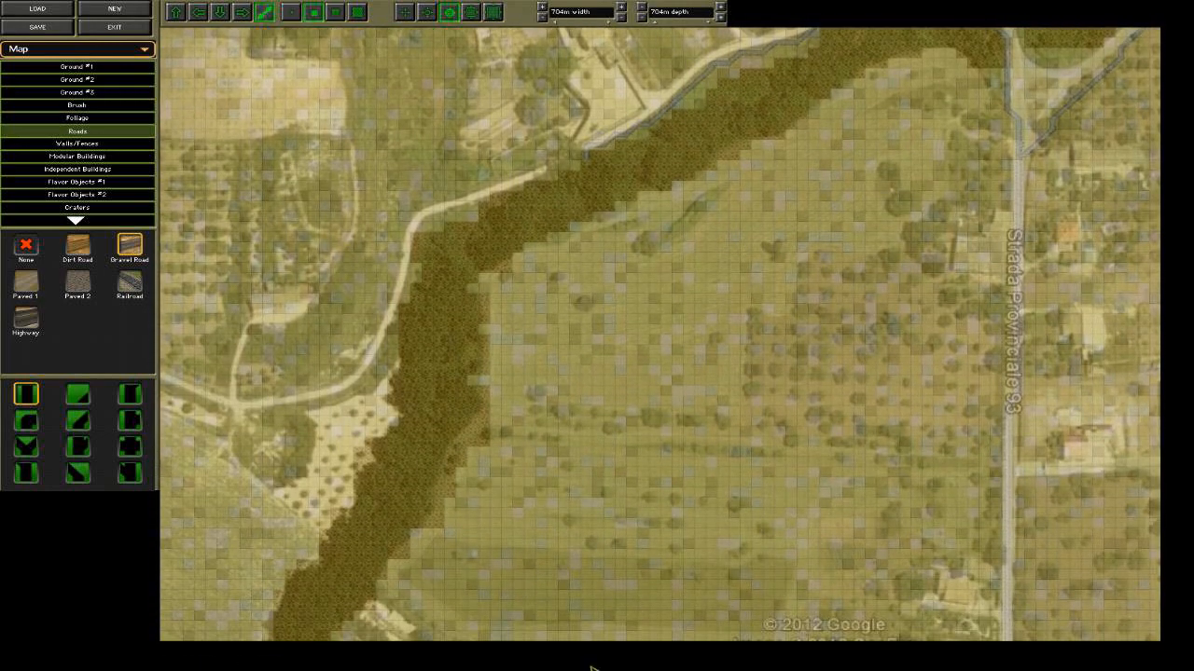
mouse_move(590, 1)
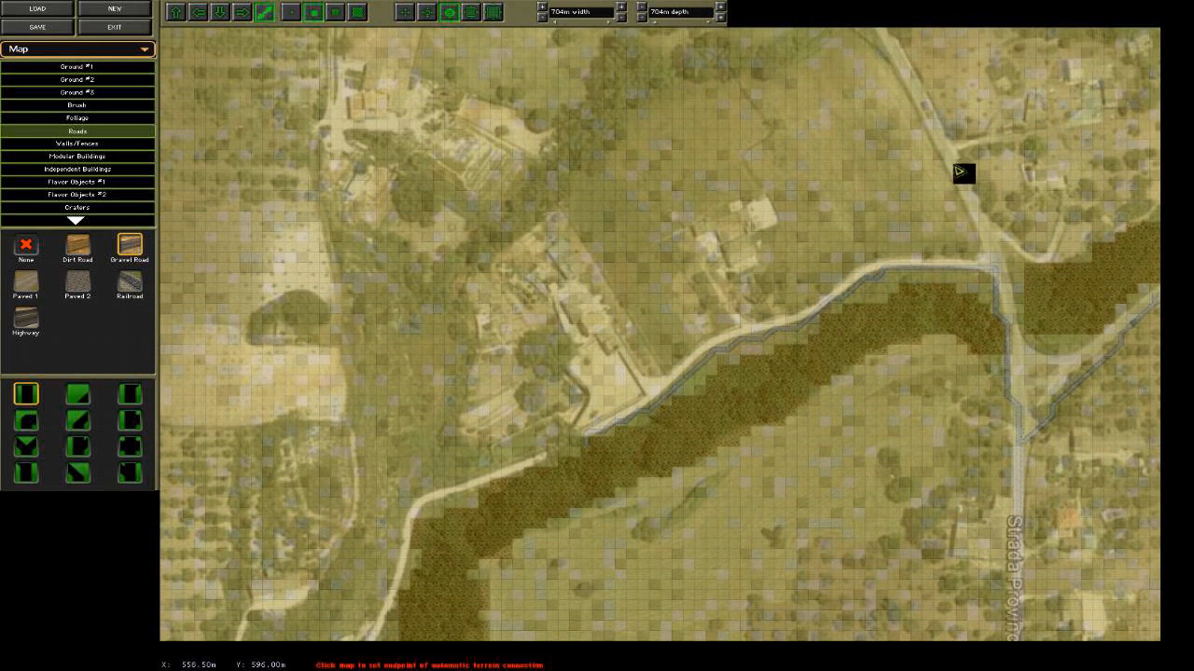
left_click(1007, 269)
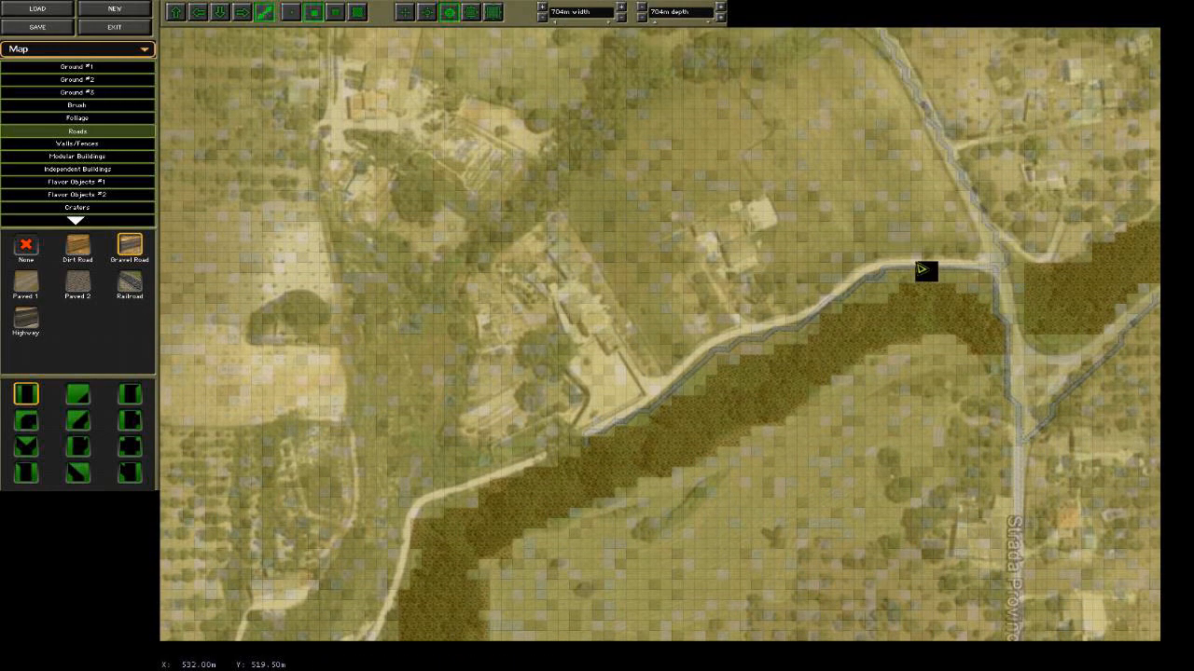